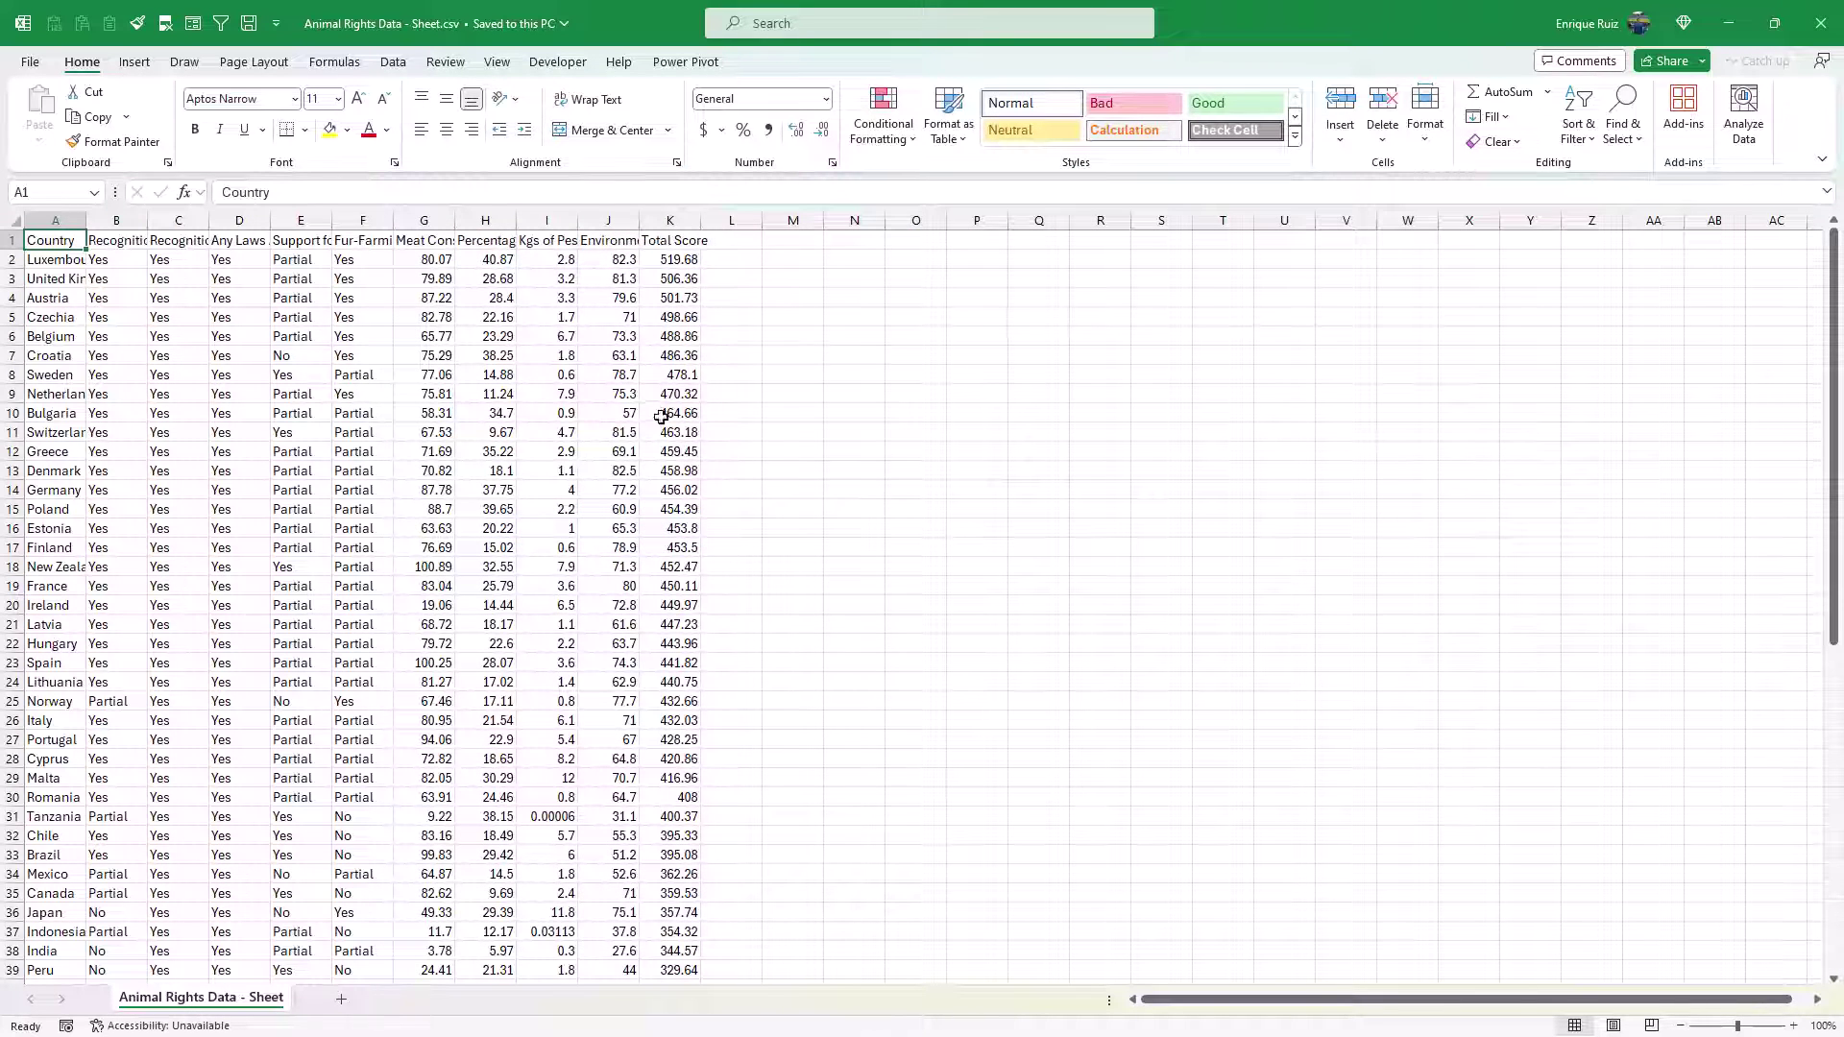
# - Delete columns B:J so only Country and Total Score remain, then AutoFit both columns
pyautogui.moveTo(131, 225); pyautogui.dragTo(607, 224)
pyautogui.hotkey('ctrl', '-')
pyautogui.click(58, 279)
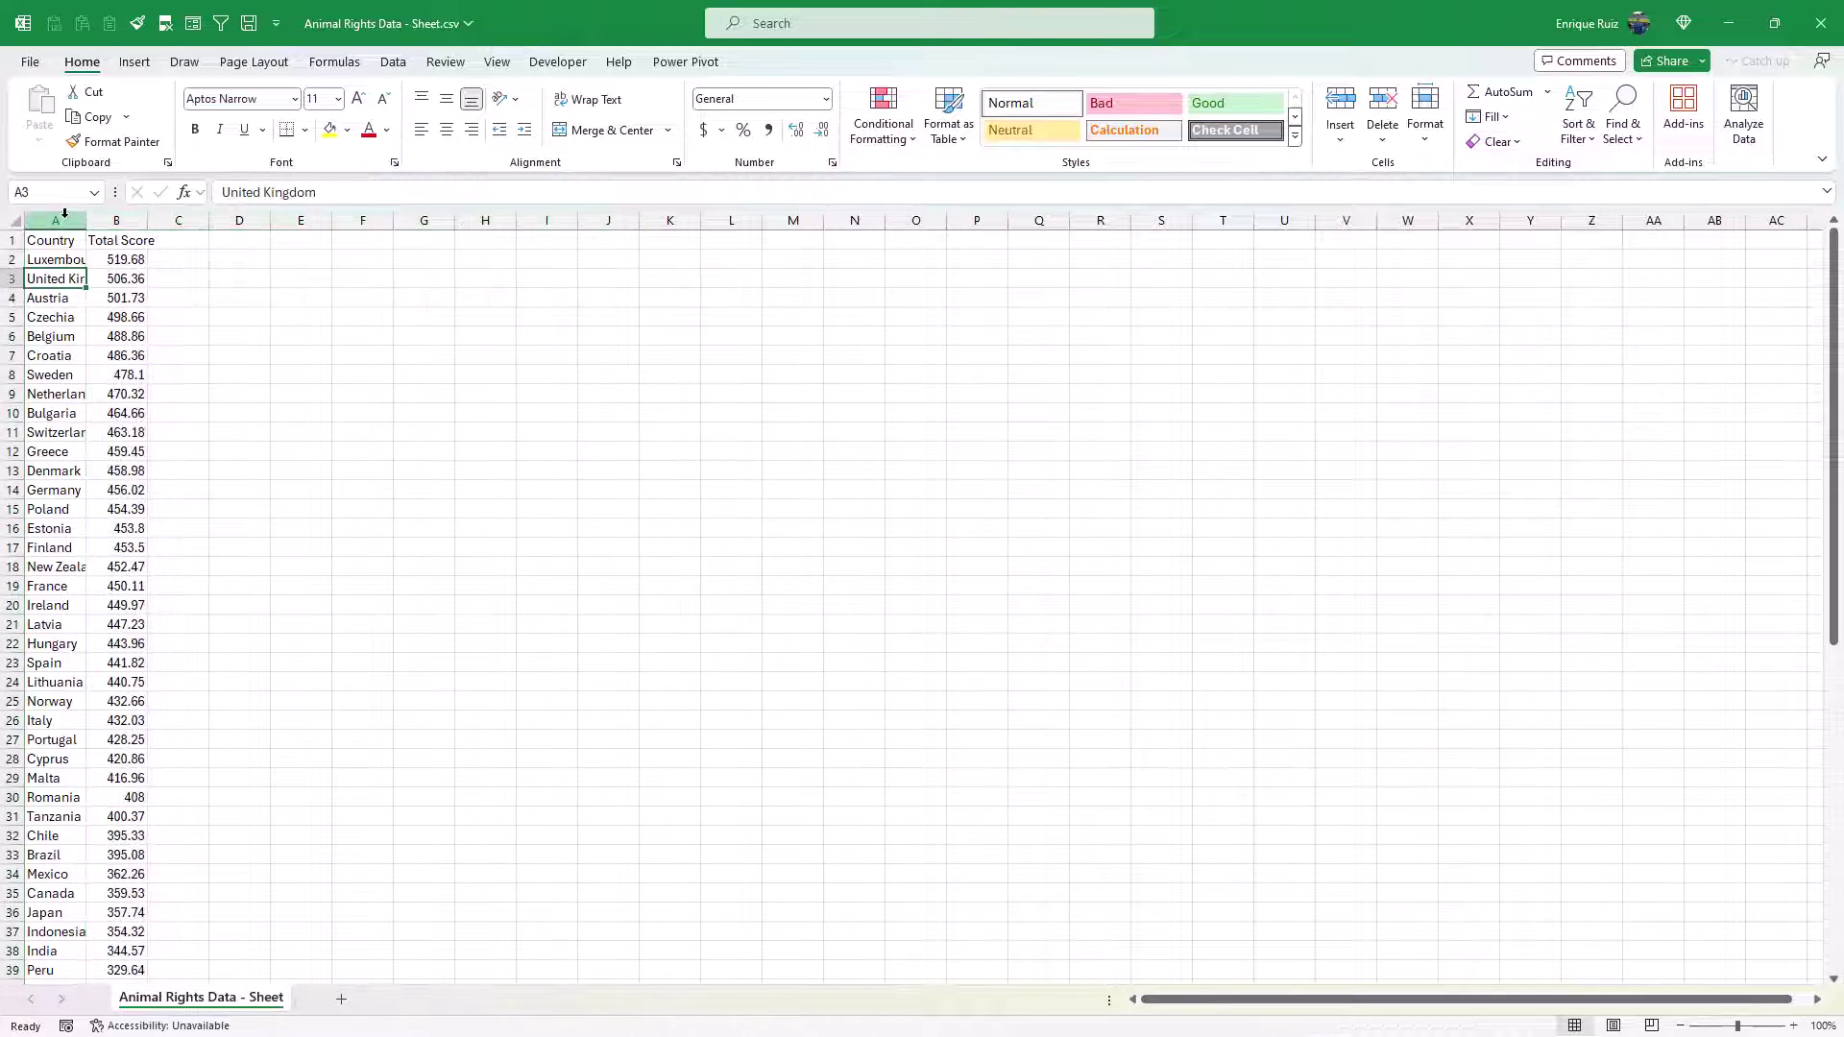
pyautogui.moveTo(55, 220); pyautogui.dragTo(92, 218)
pyautogui.doubleClick(85, 220)
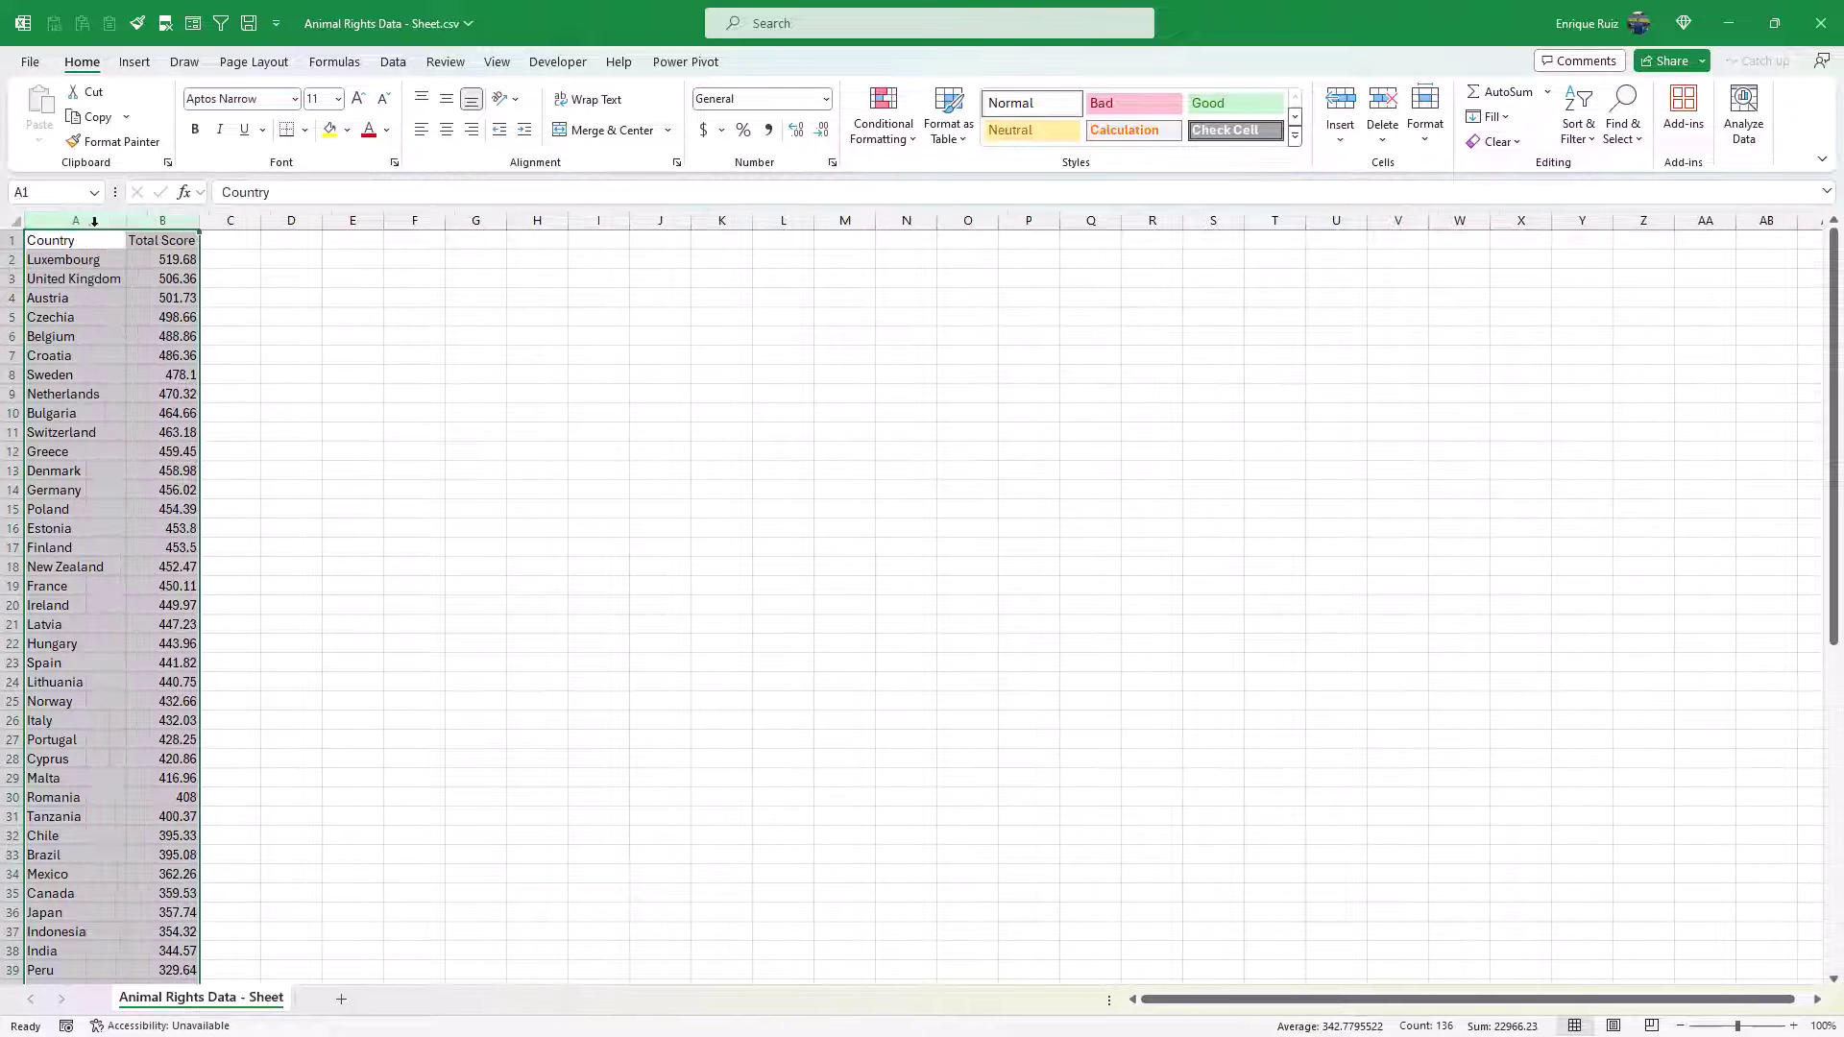
# - Add a Score Bin header in C1 and a 'Bin size:' label with value 20
pyautogui.click(231, 241)
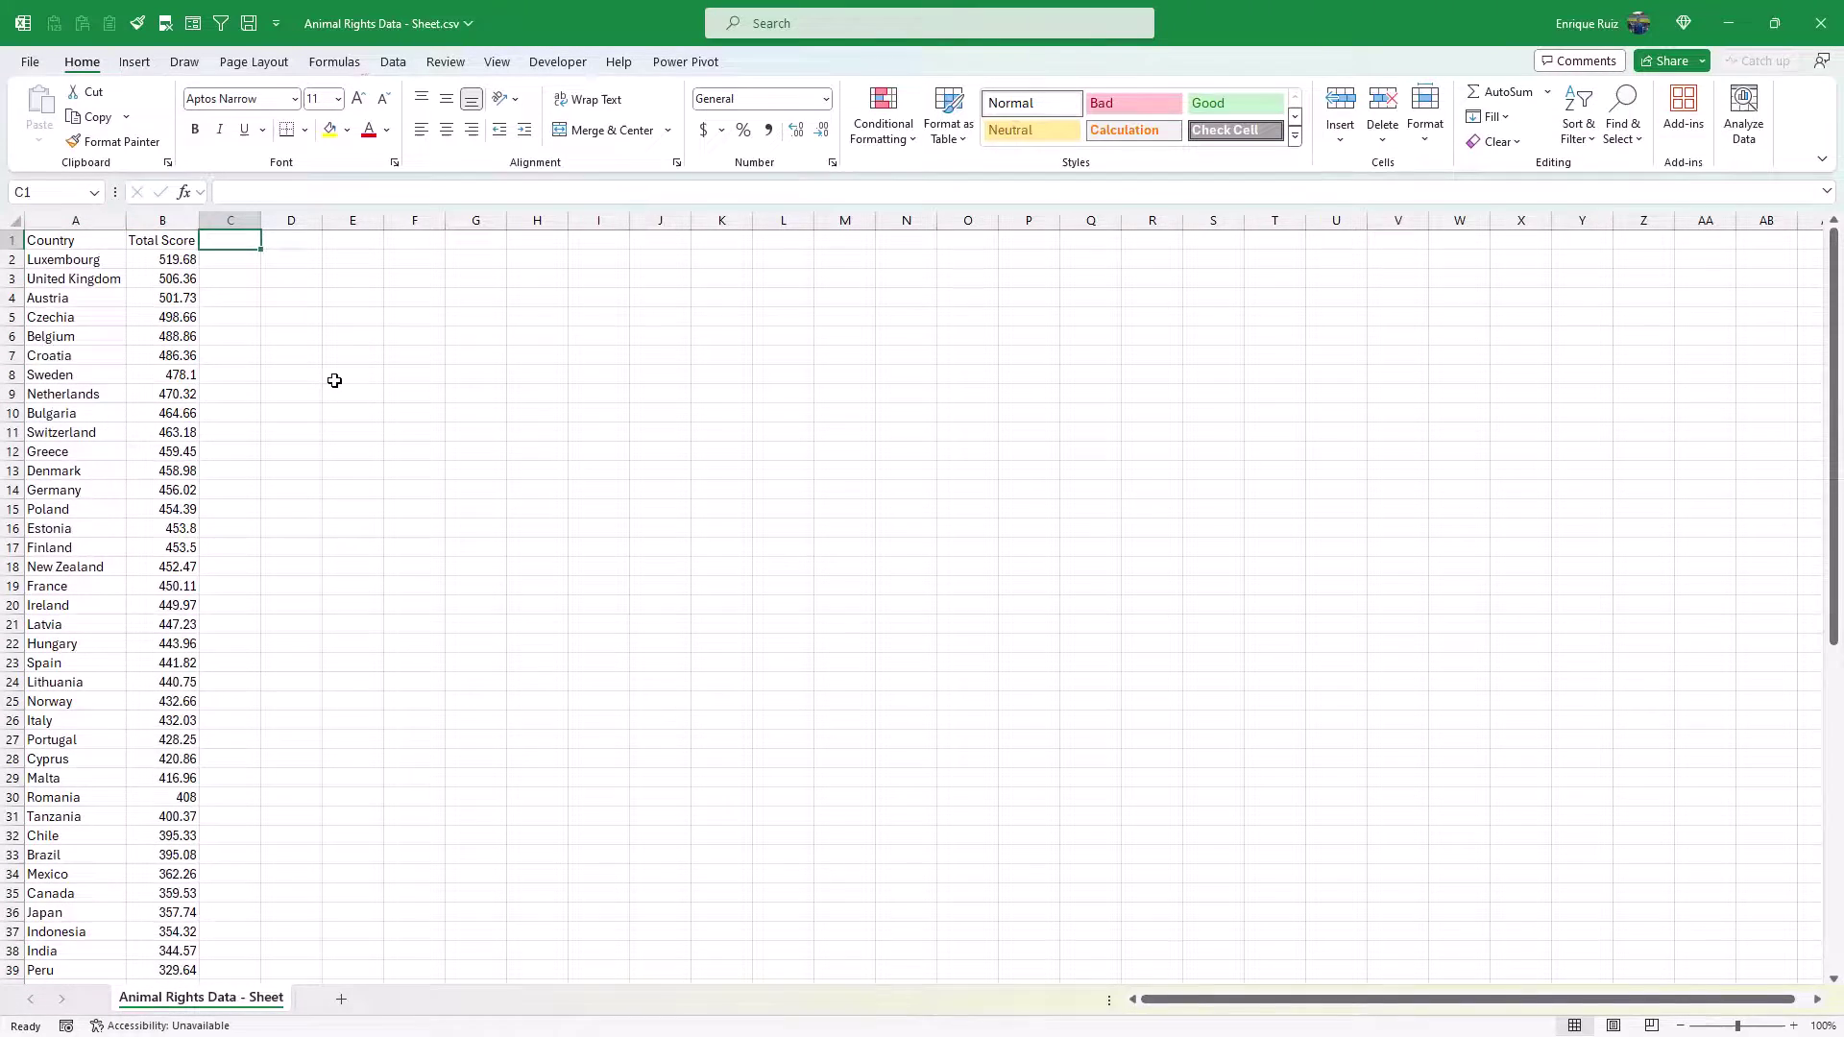
pyautogui.write('Score B')
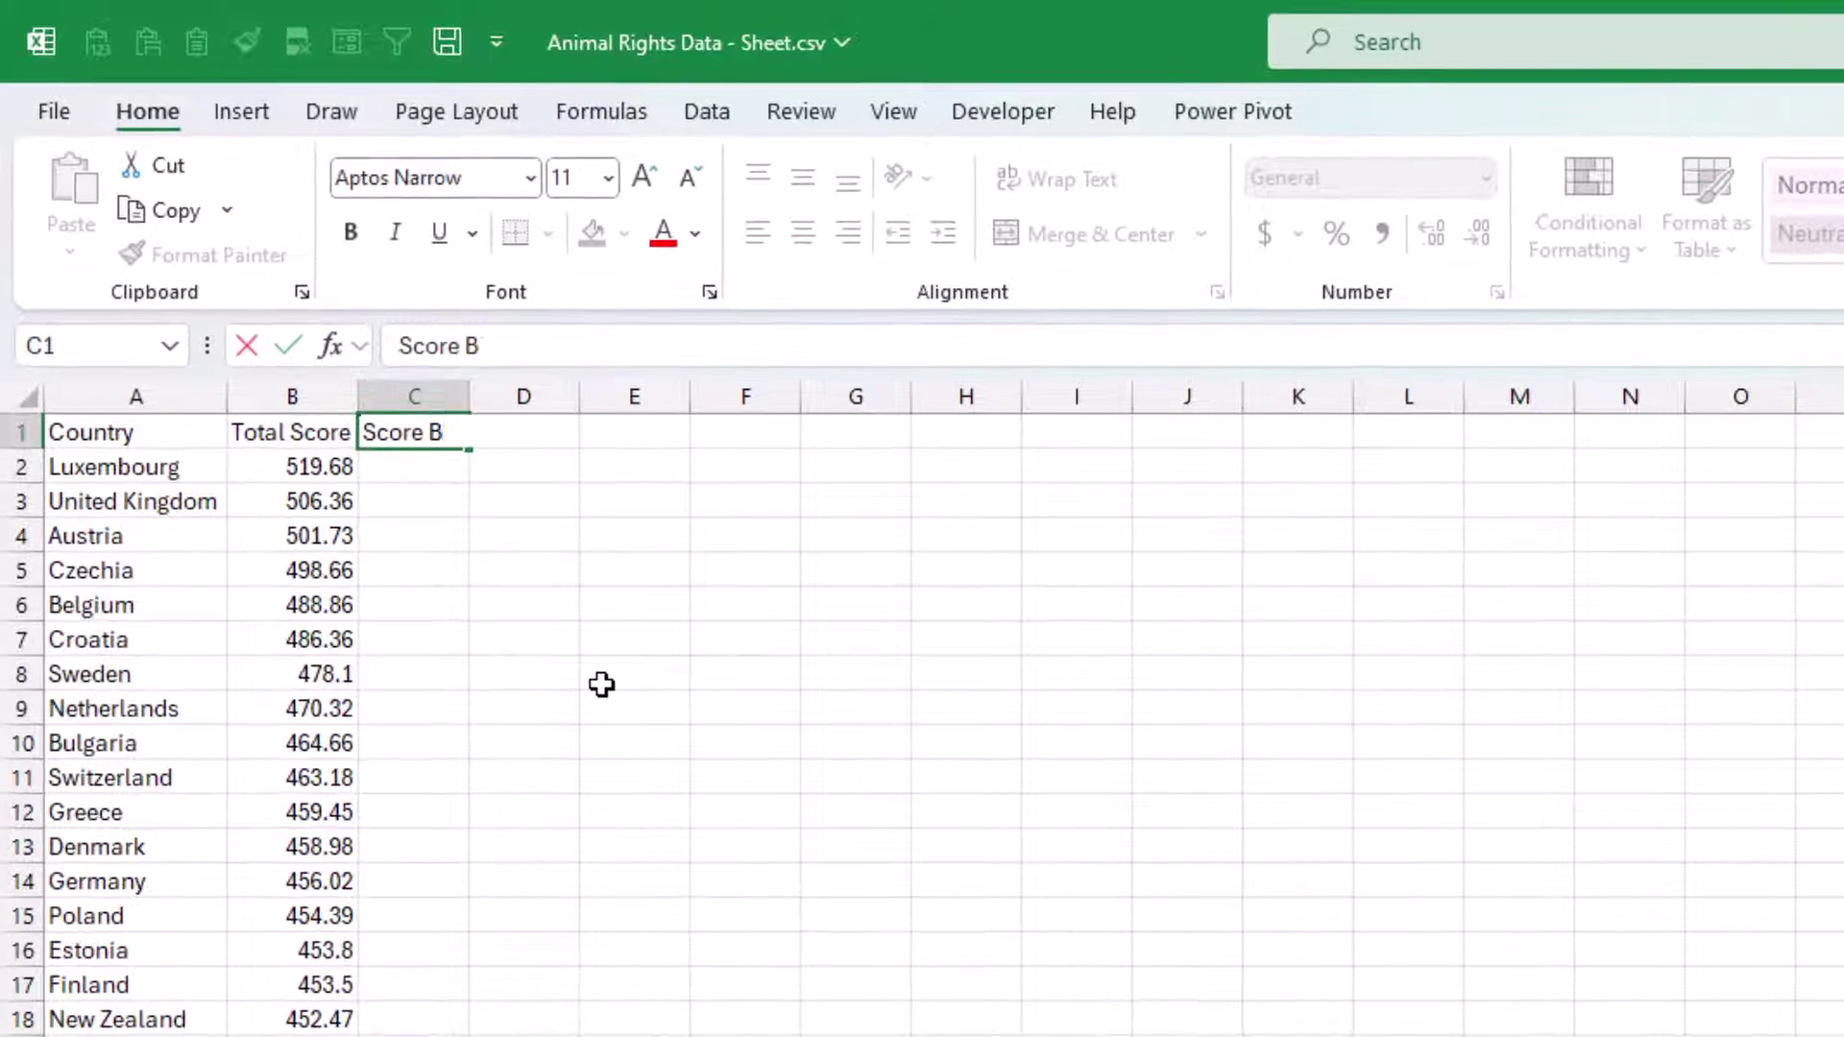
pyautogui.press('Return')
pyautogui.press('Right')
pyautogui.press('Right')
pyautogui.press('Right')
pyautogui.press('Right')
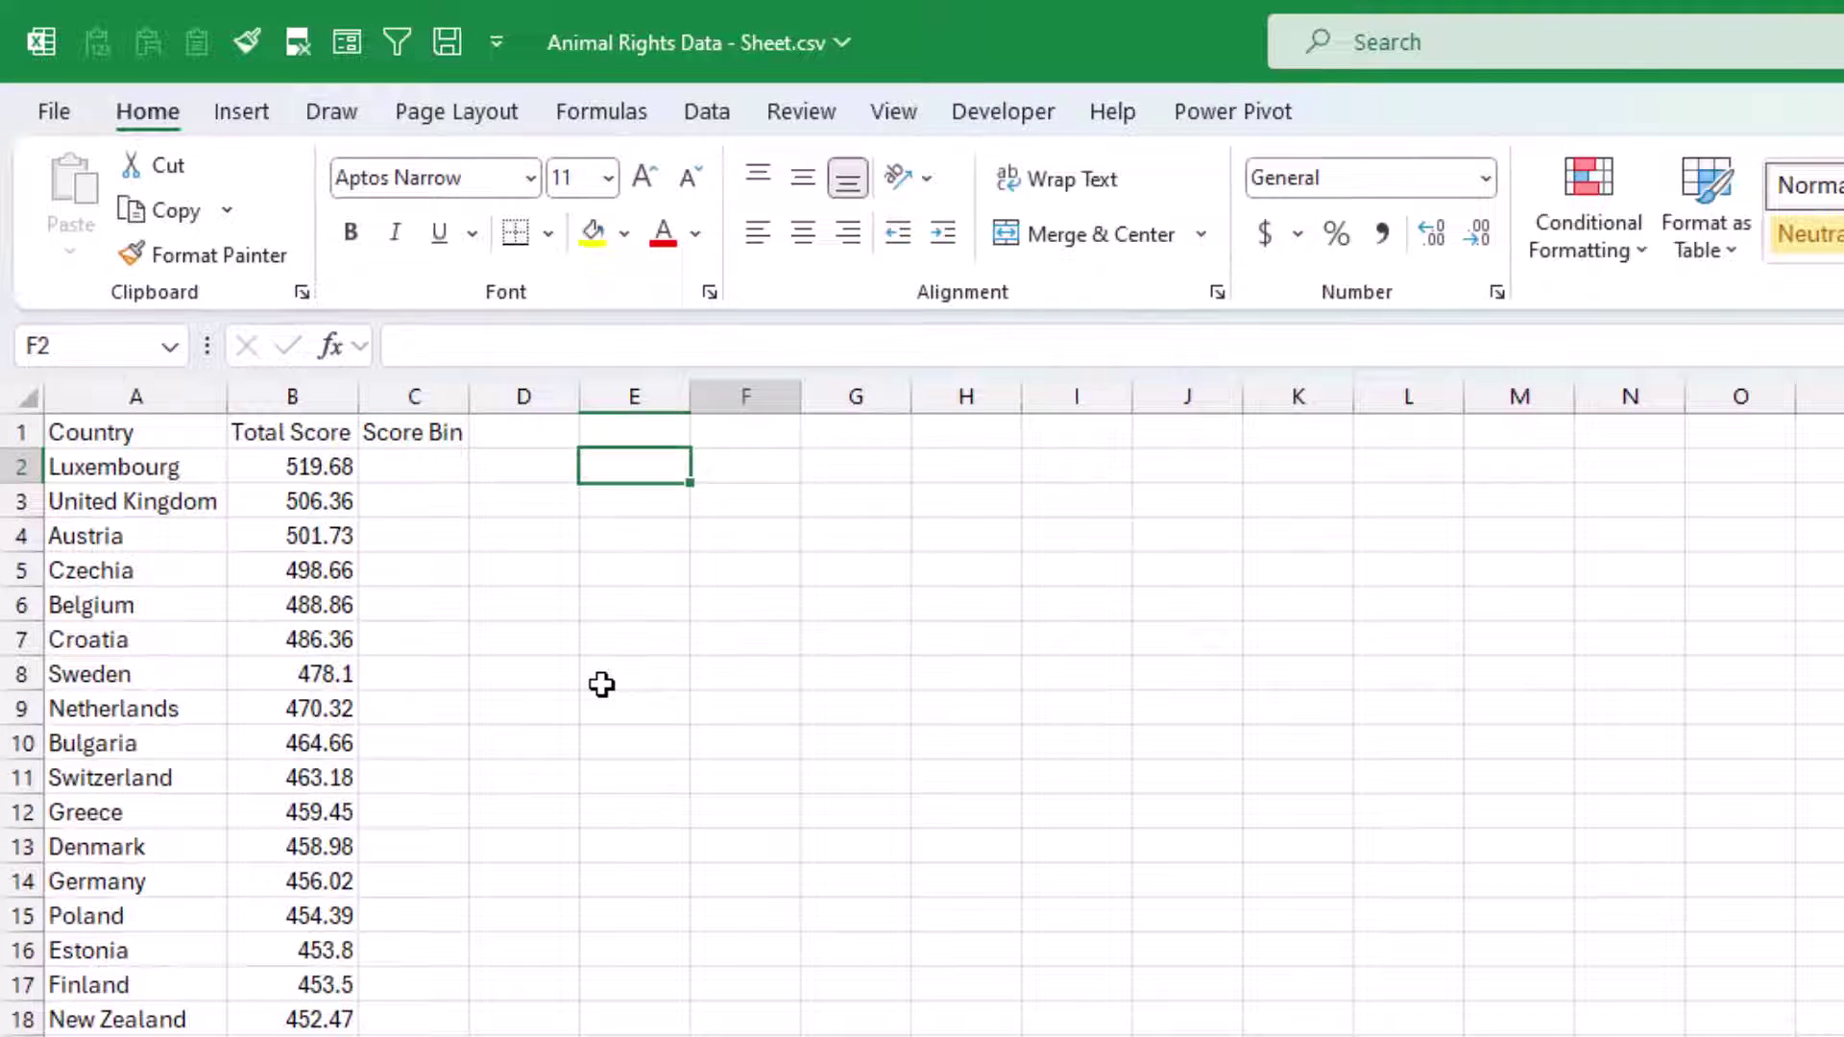
pyautogui.write('Bin size:')
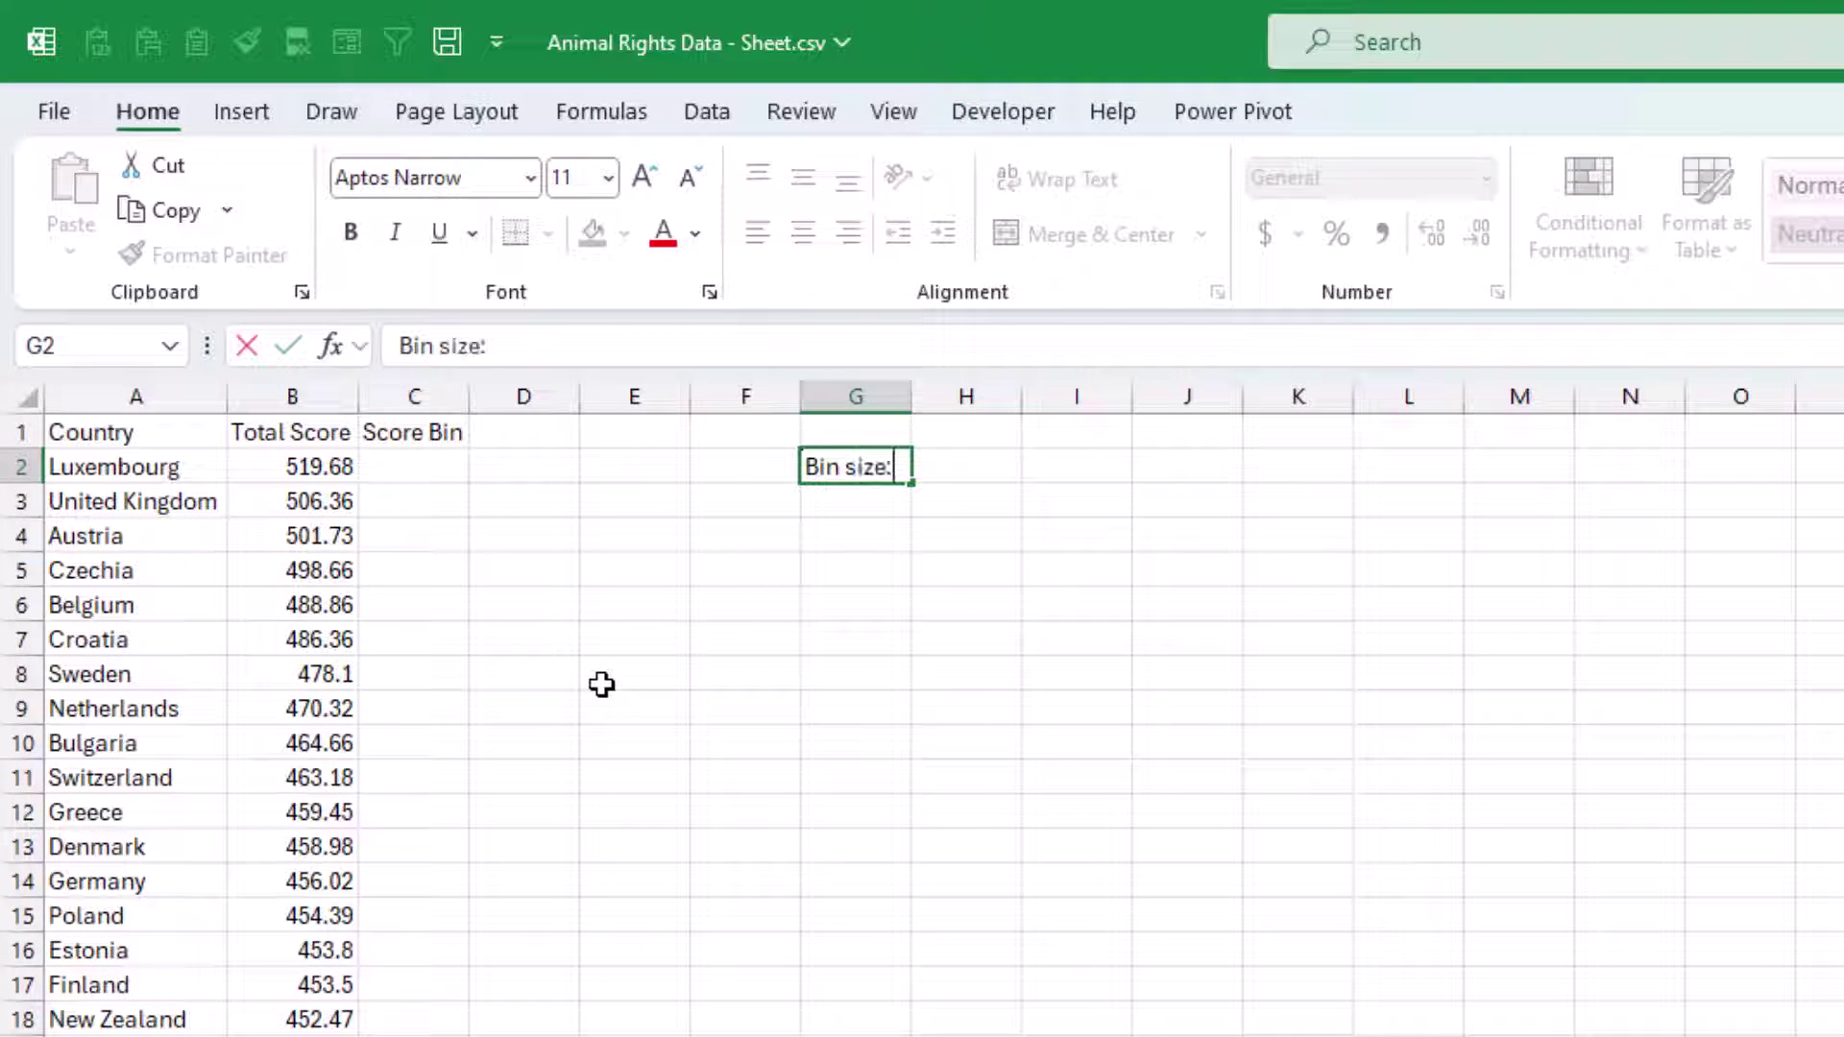
pyautogui.press('Tab')
pyautogui.write('20')
pyautogui.press('Return')
# - Enter =MROUND(B2,$H$2) in C2 to round the first score to the bin size
pyautogui.press('Up')
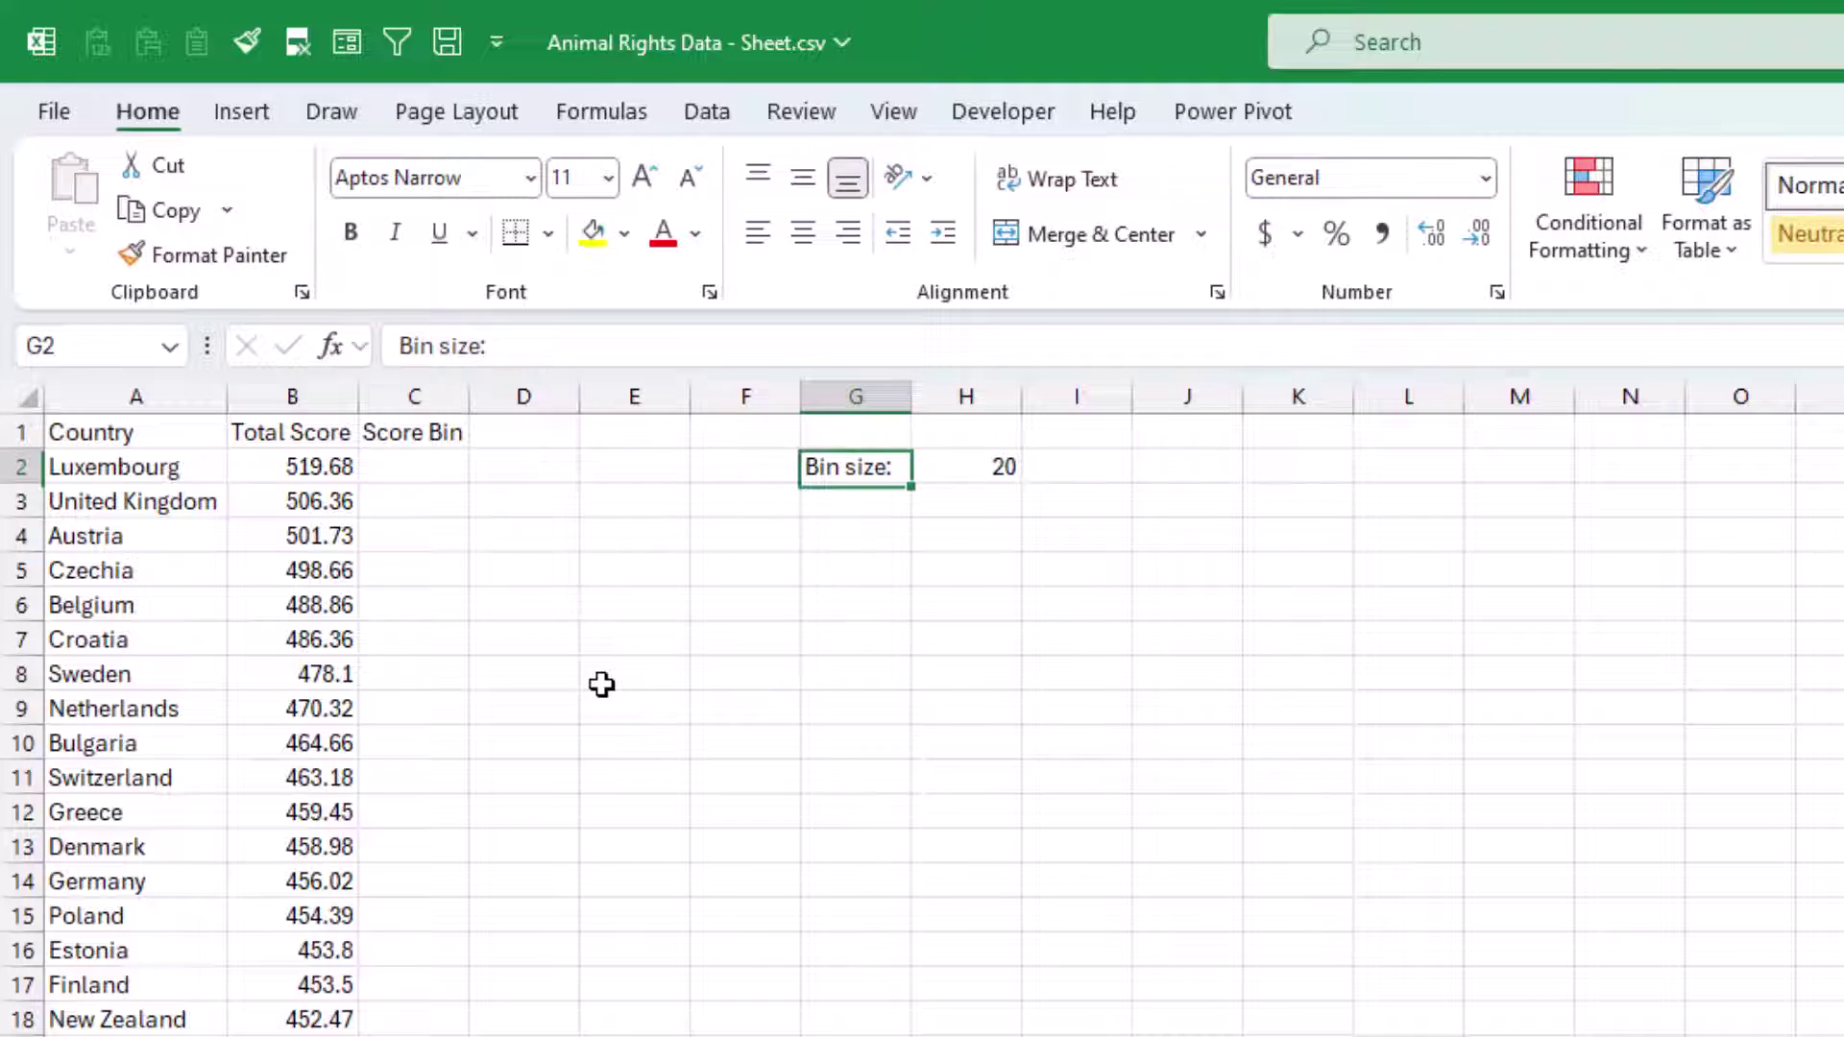
pyautogui.press('Left')
pyautogui.press('Left')
pyautogui.press('Left')
pyautogui.press('Left')
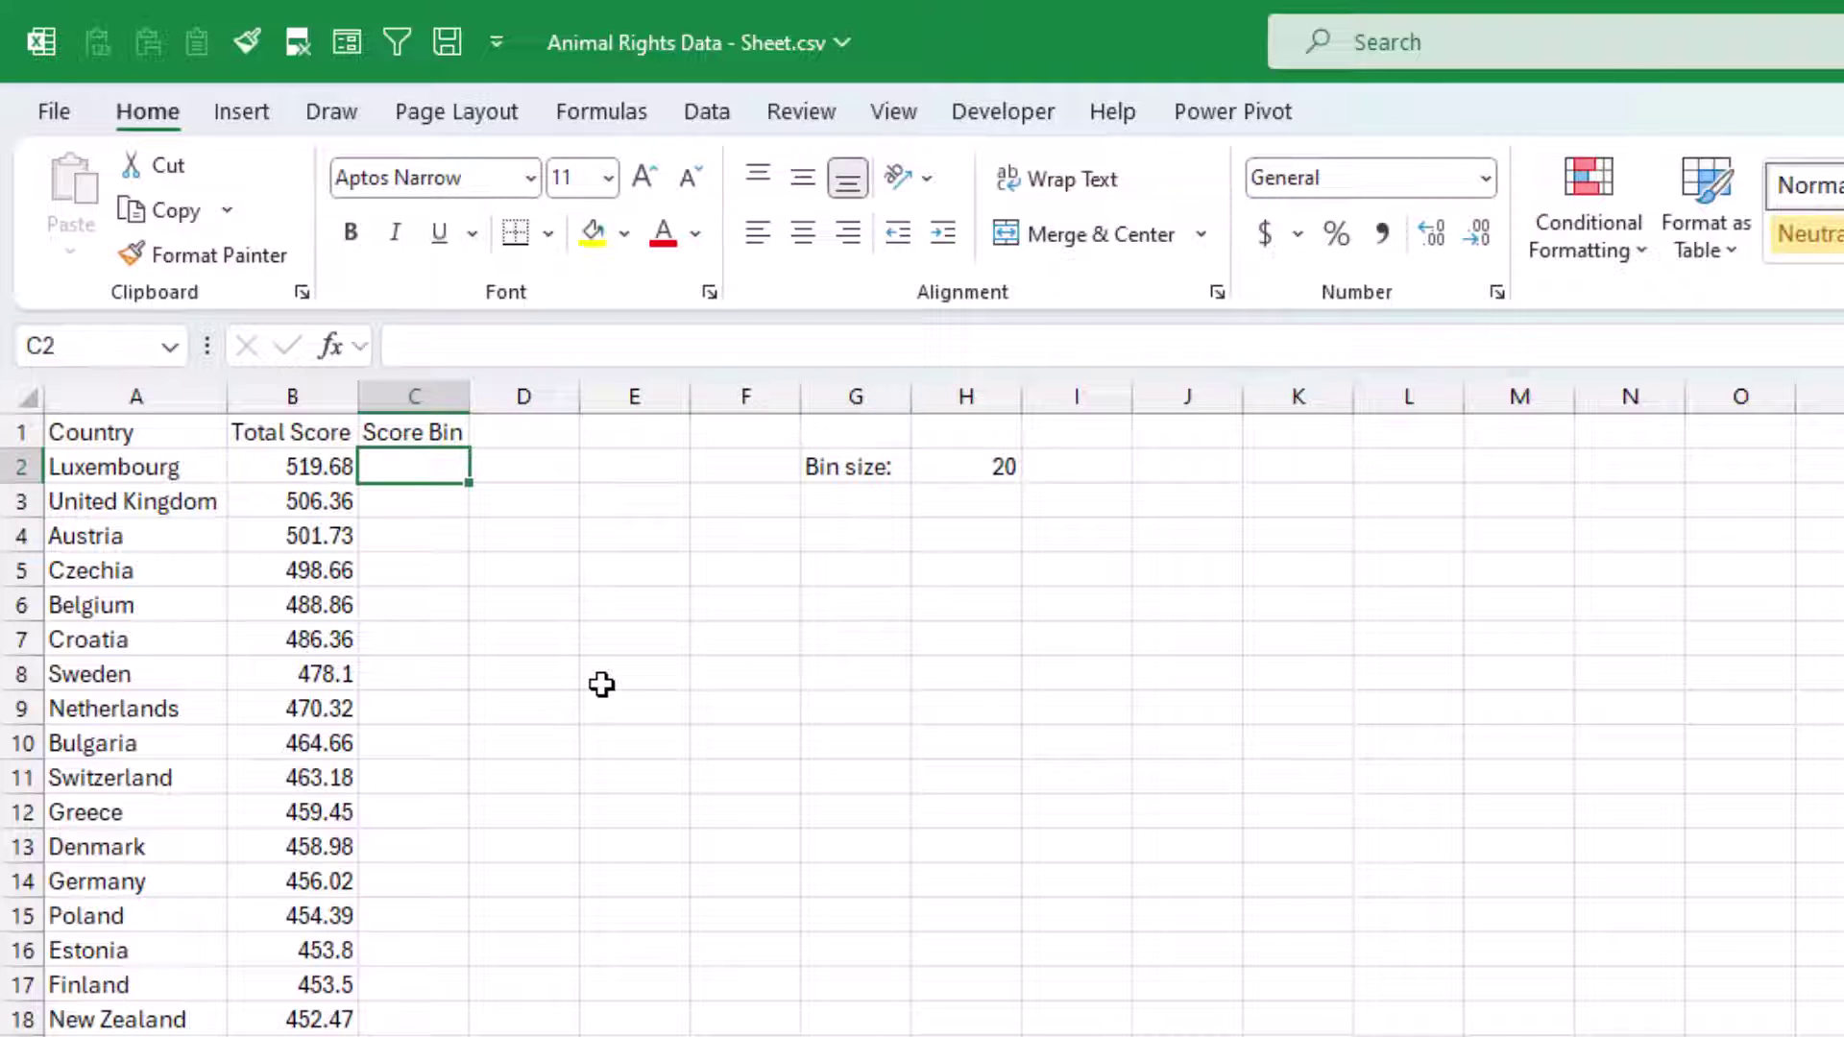
pyautogui.write('=mr')
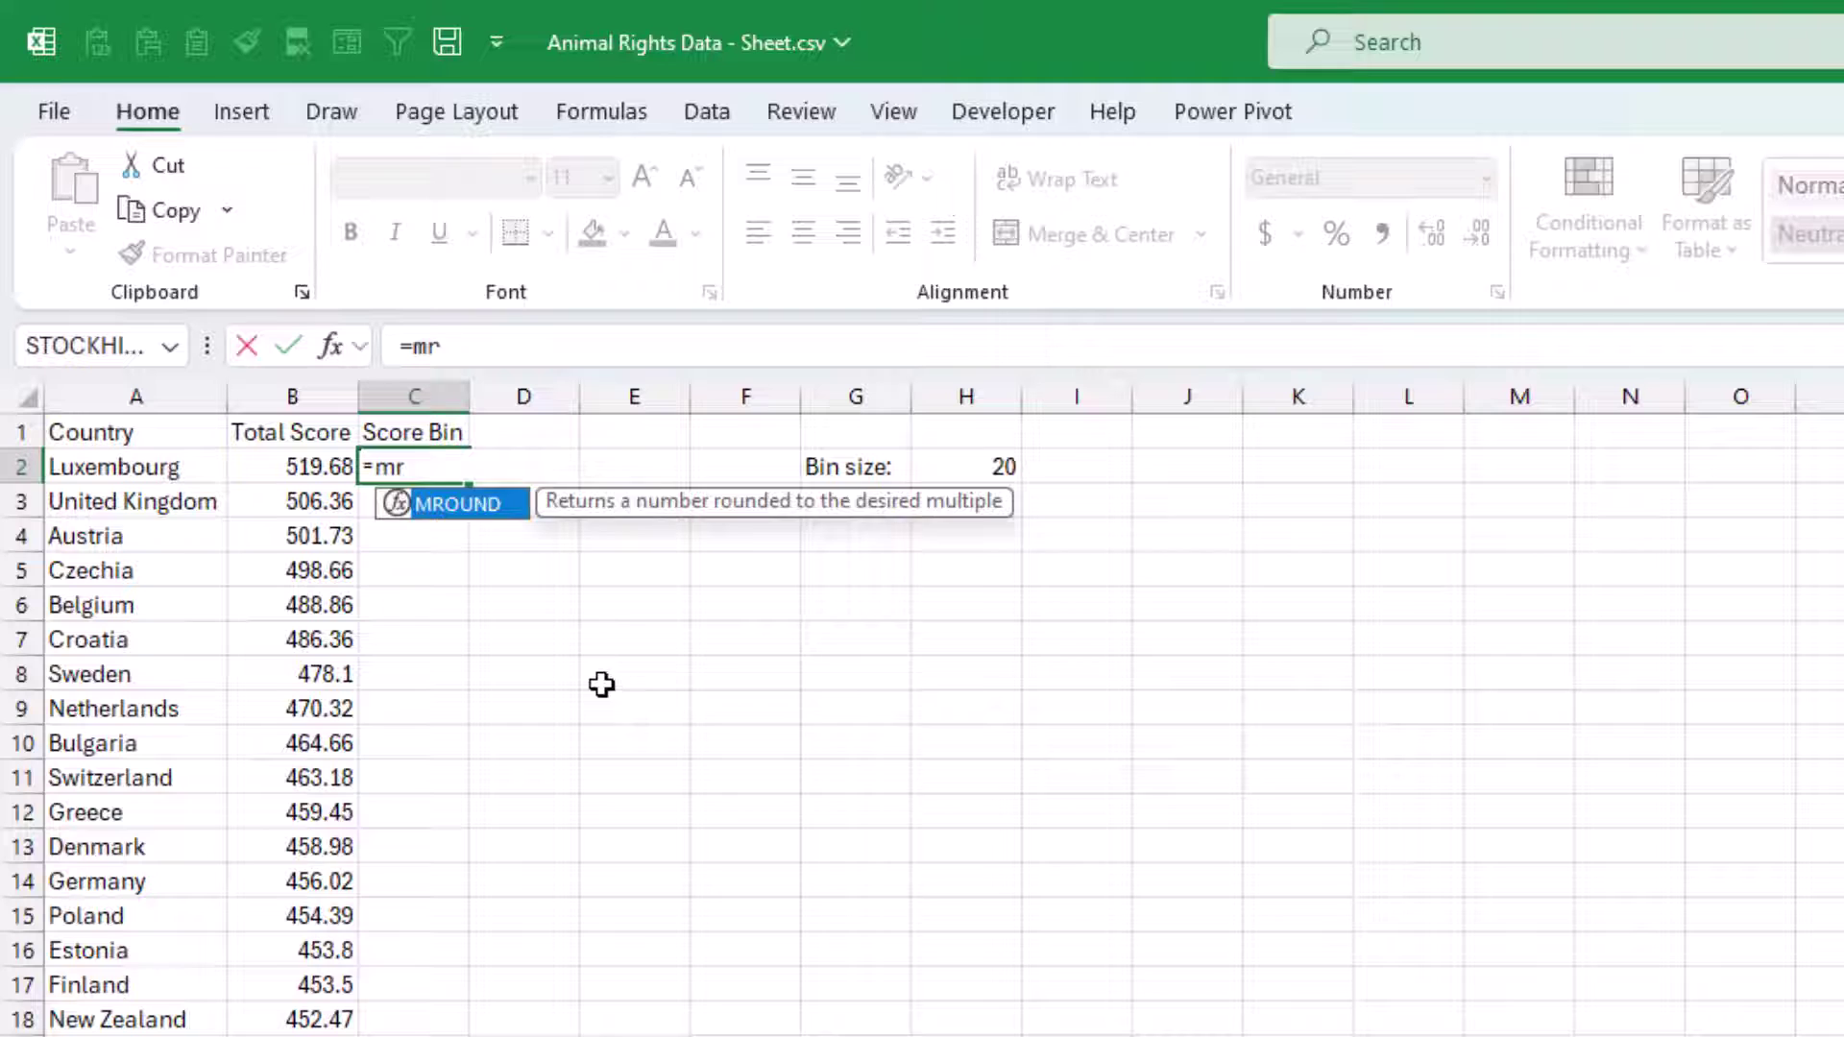
pyautogui.press('Tab')
pyautogui.click(329, 469)
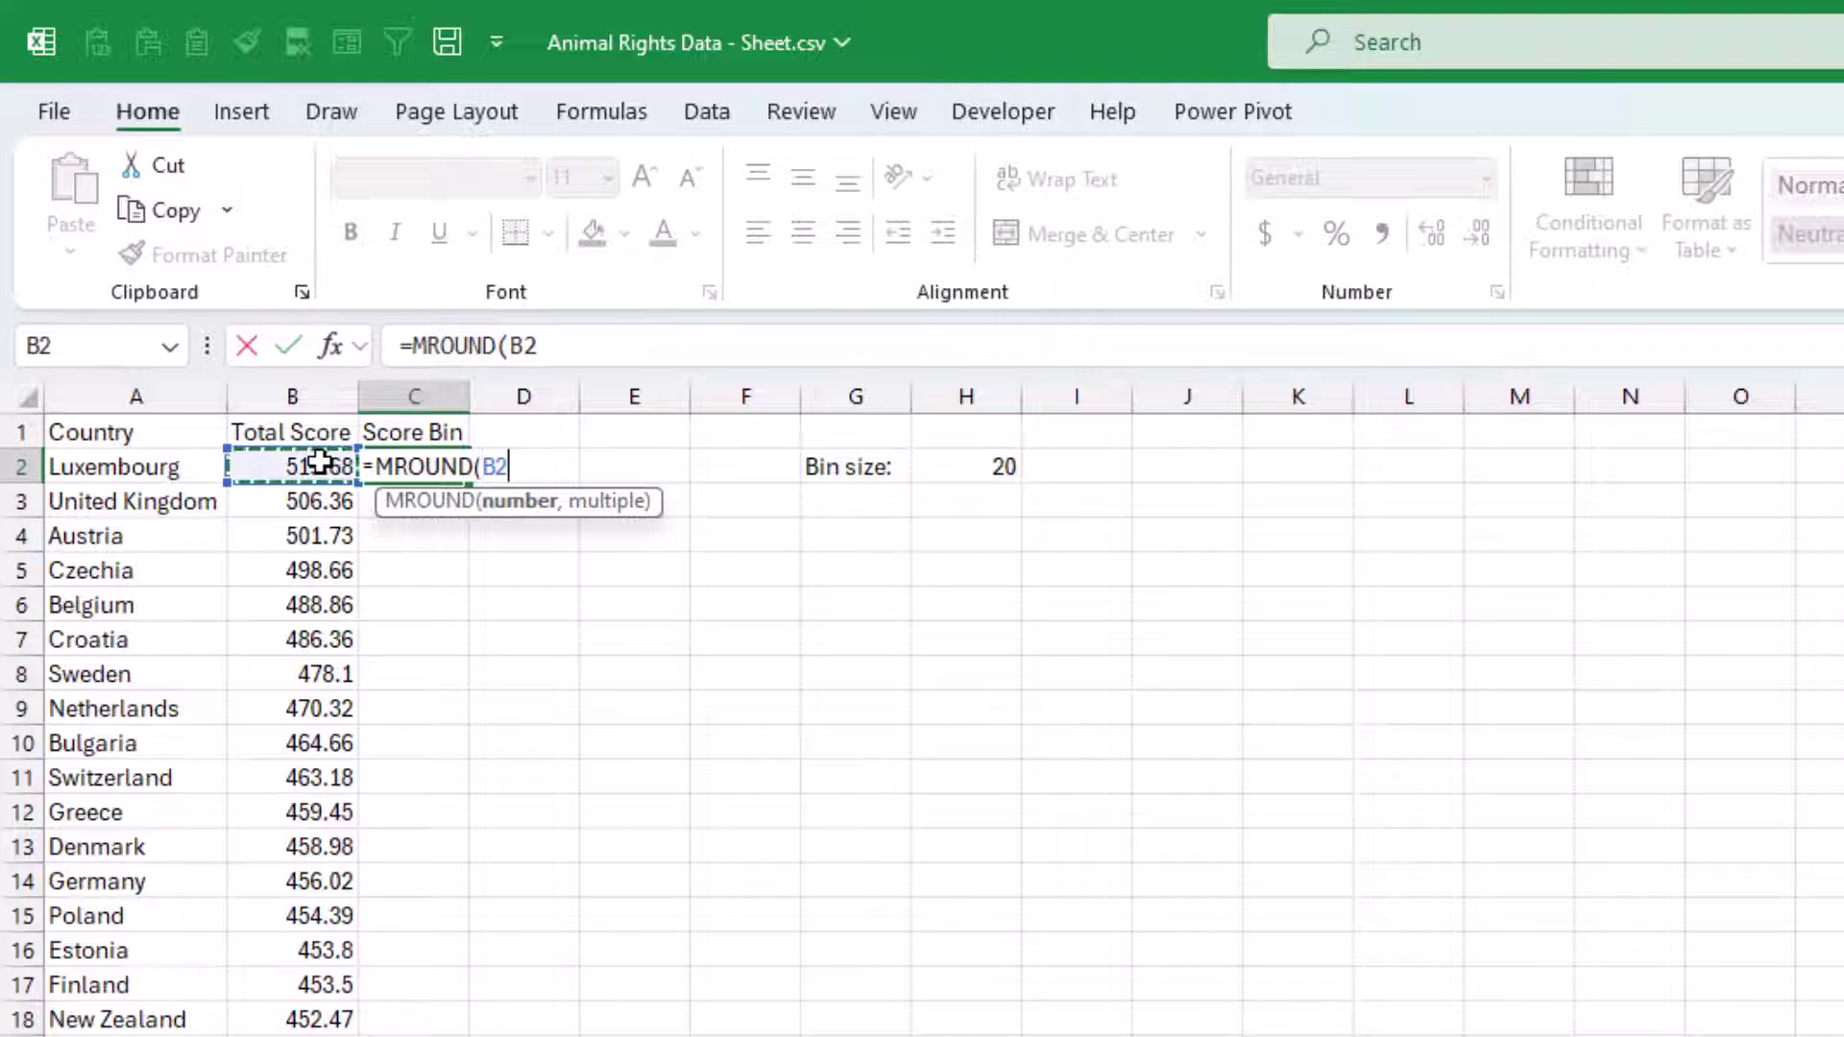
pyautogui.write(',')
pyautogui.click(947, 463)
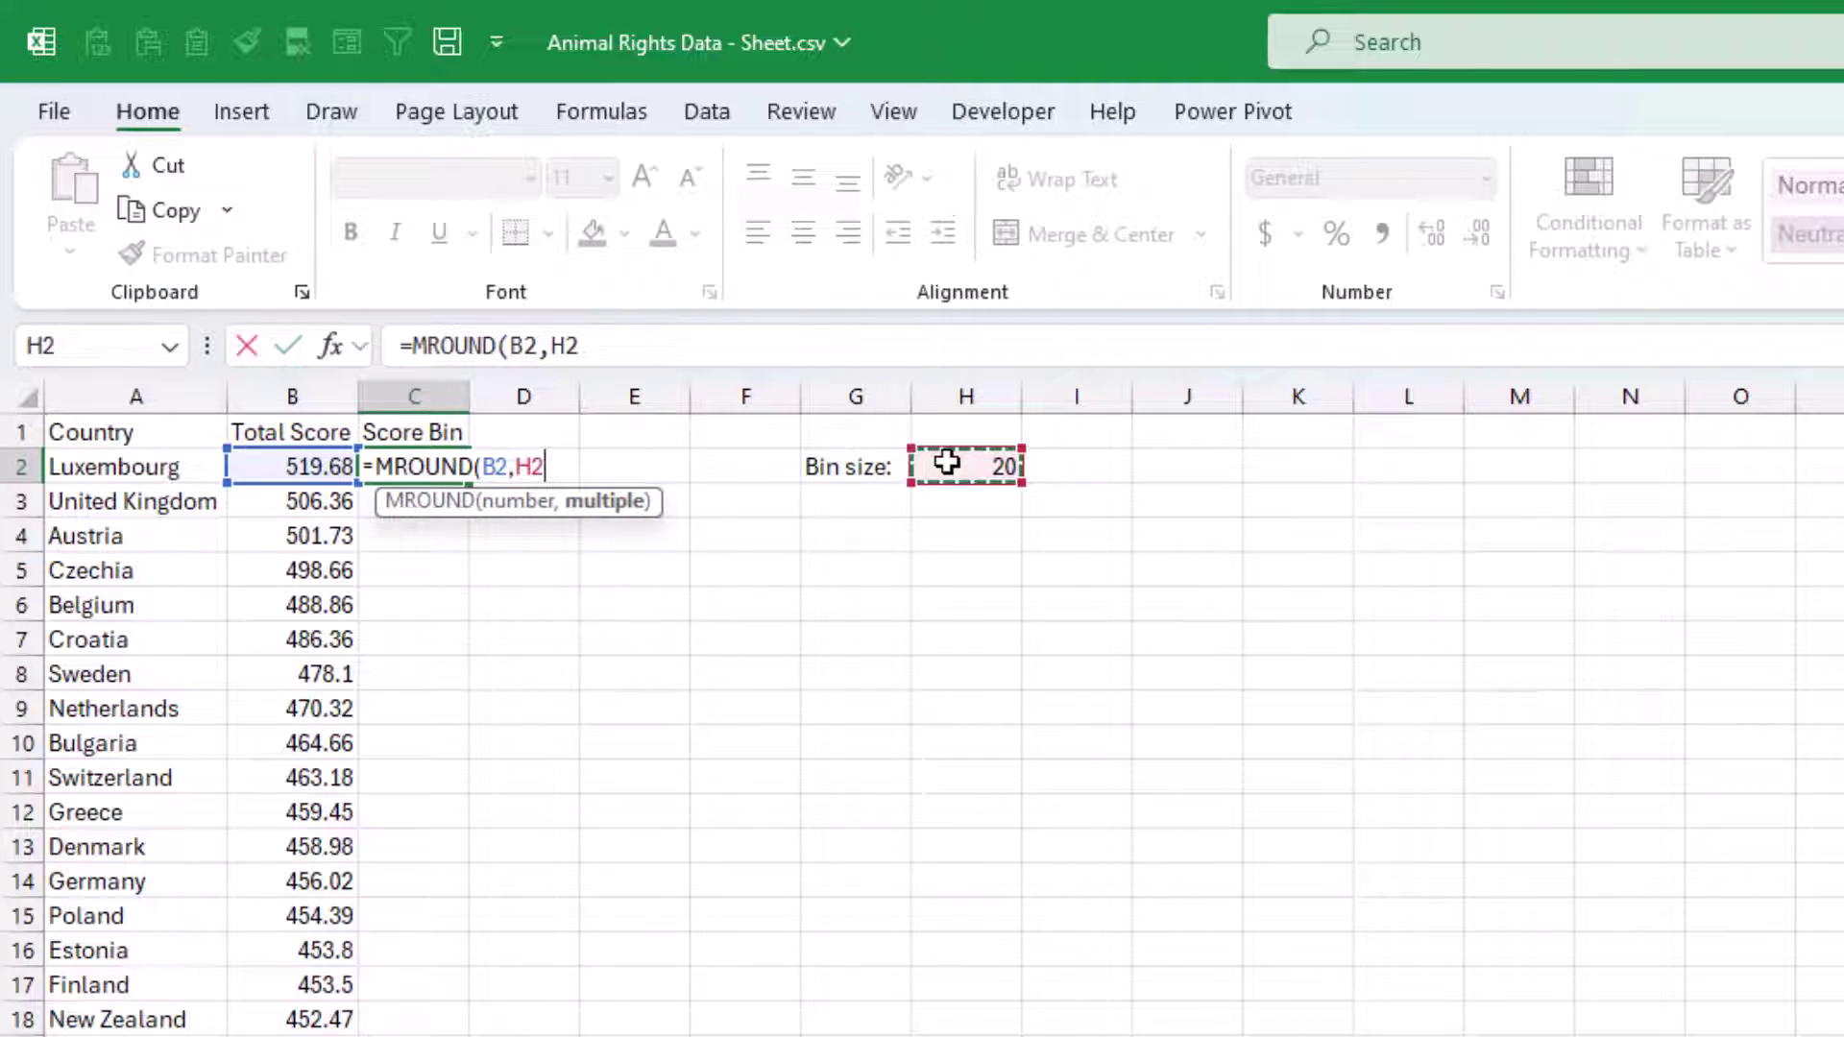
pyautogui.press('F4')
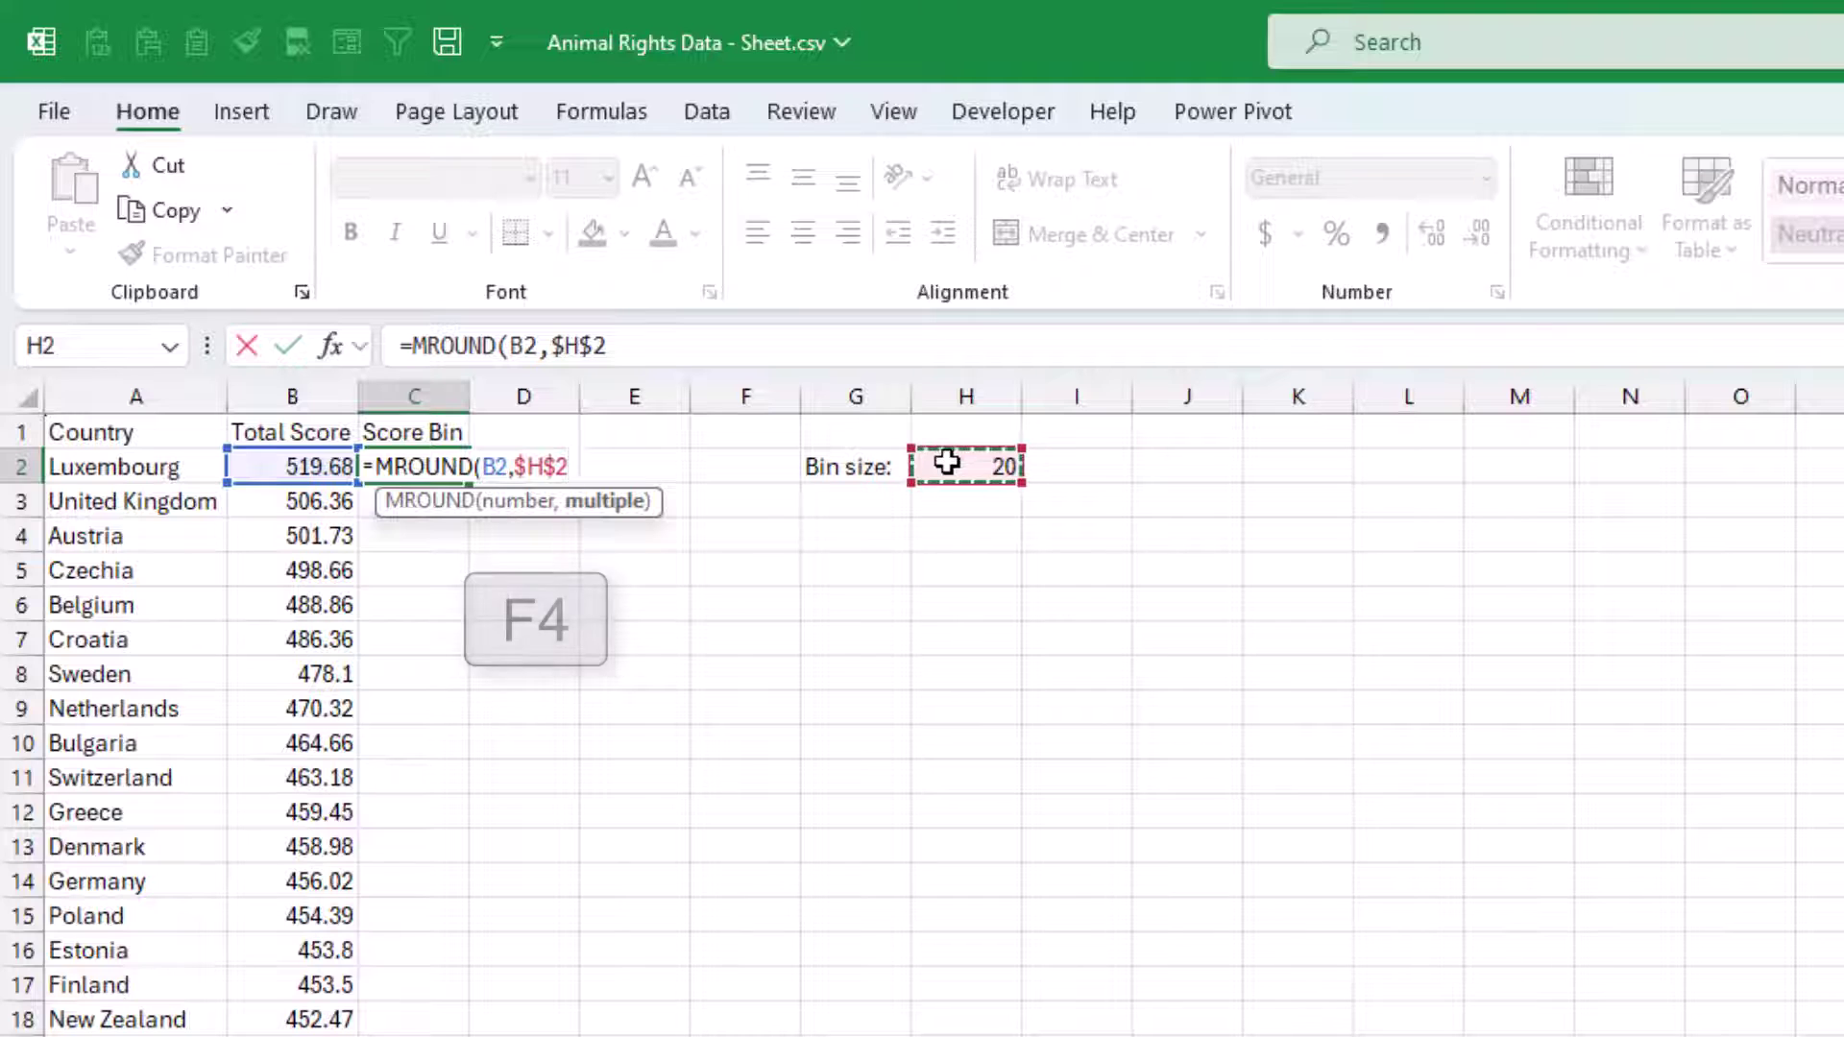
pyautogui.press('Return')
# - Fill the MROUND formula down the Score Bin column and compare scores with their bins
pyautogui.click(447, 466)
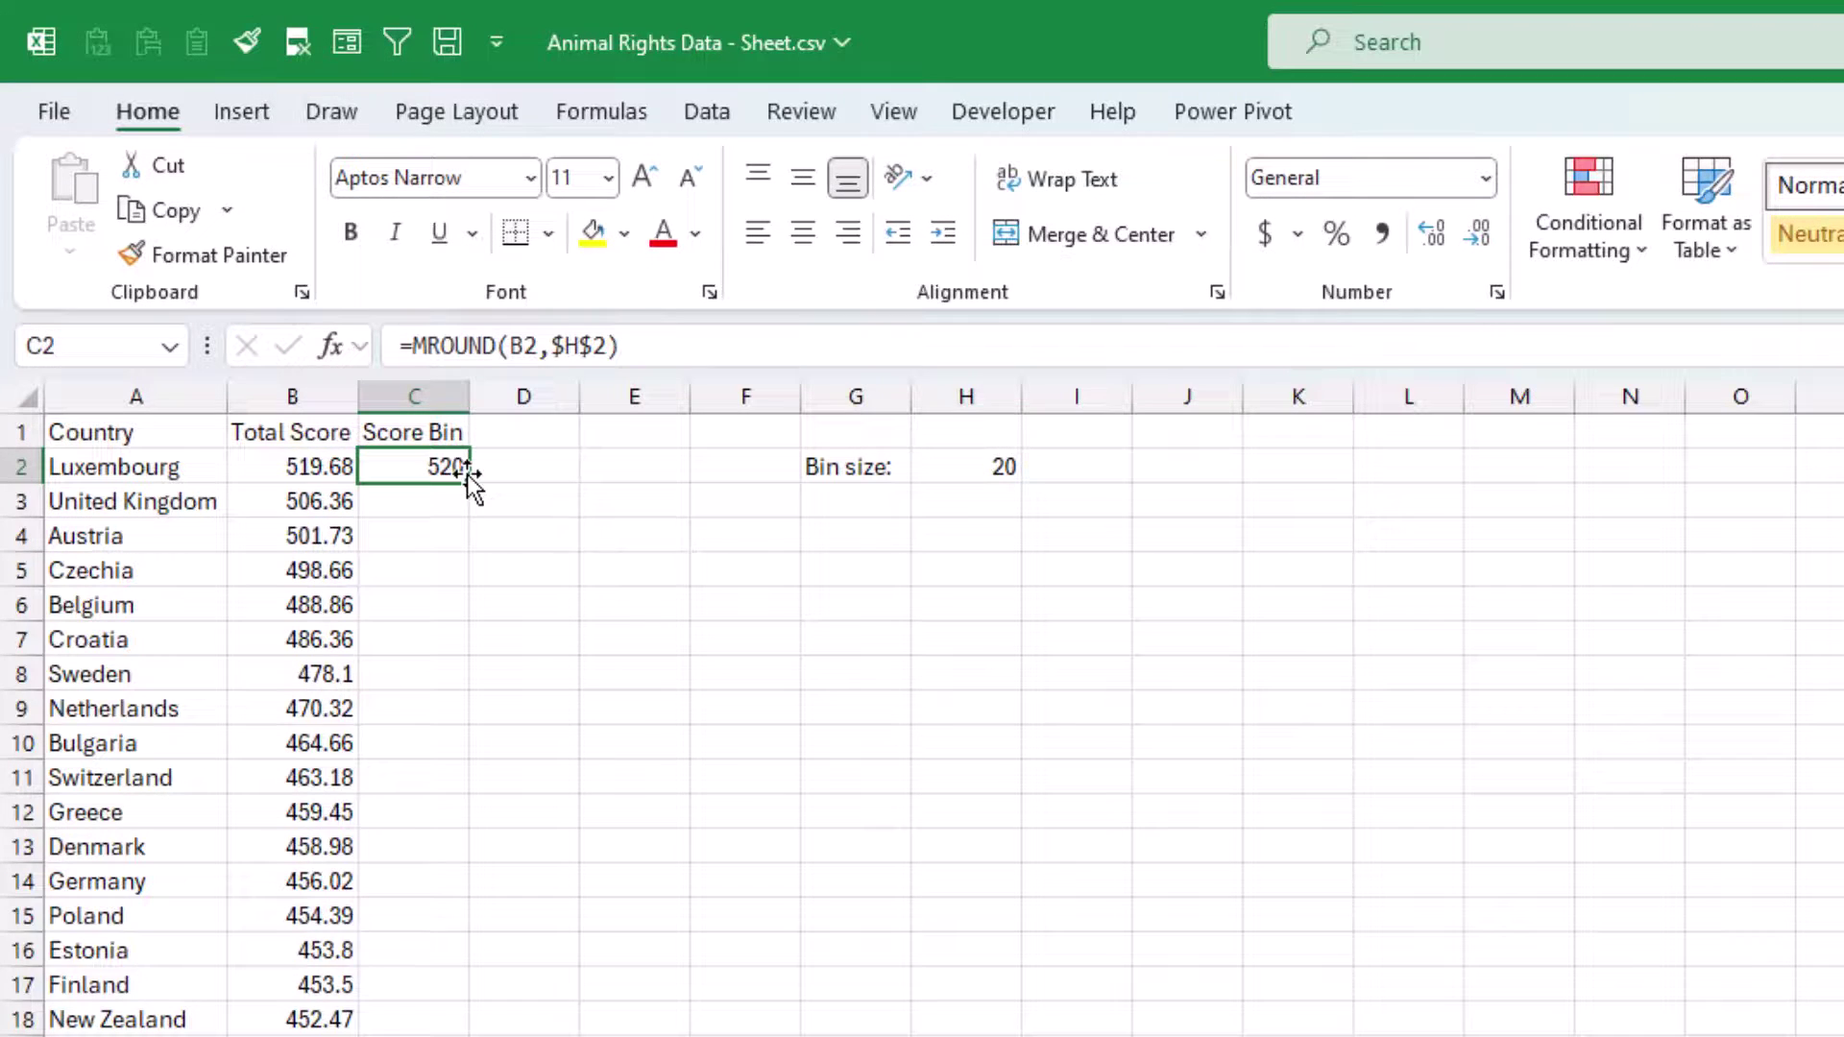
pyautogui.doubleClick(470, 485)
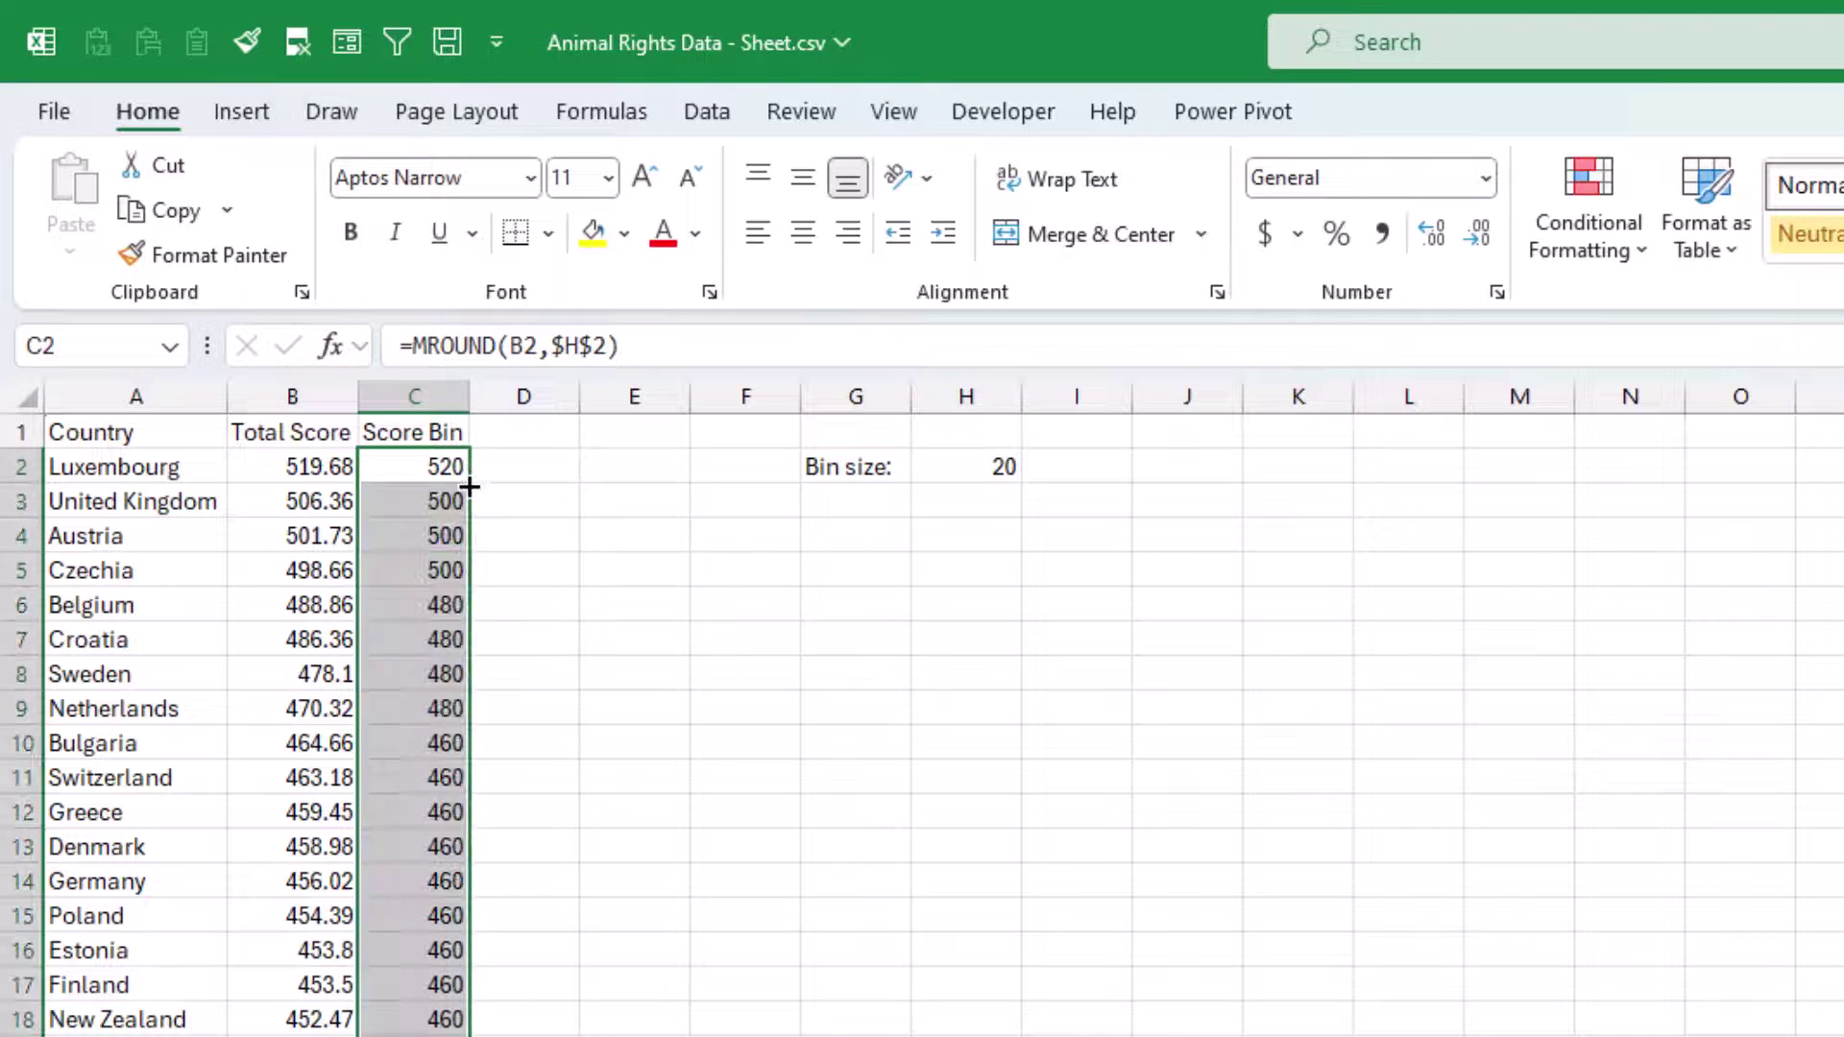
pyautogui.click(413, 466)
pyautogui.click(313, 465)
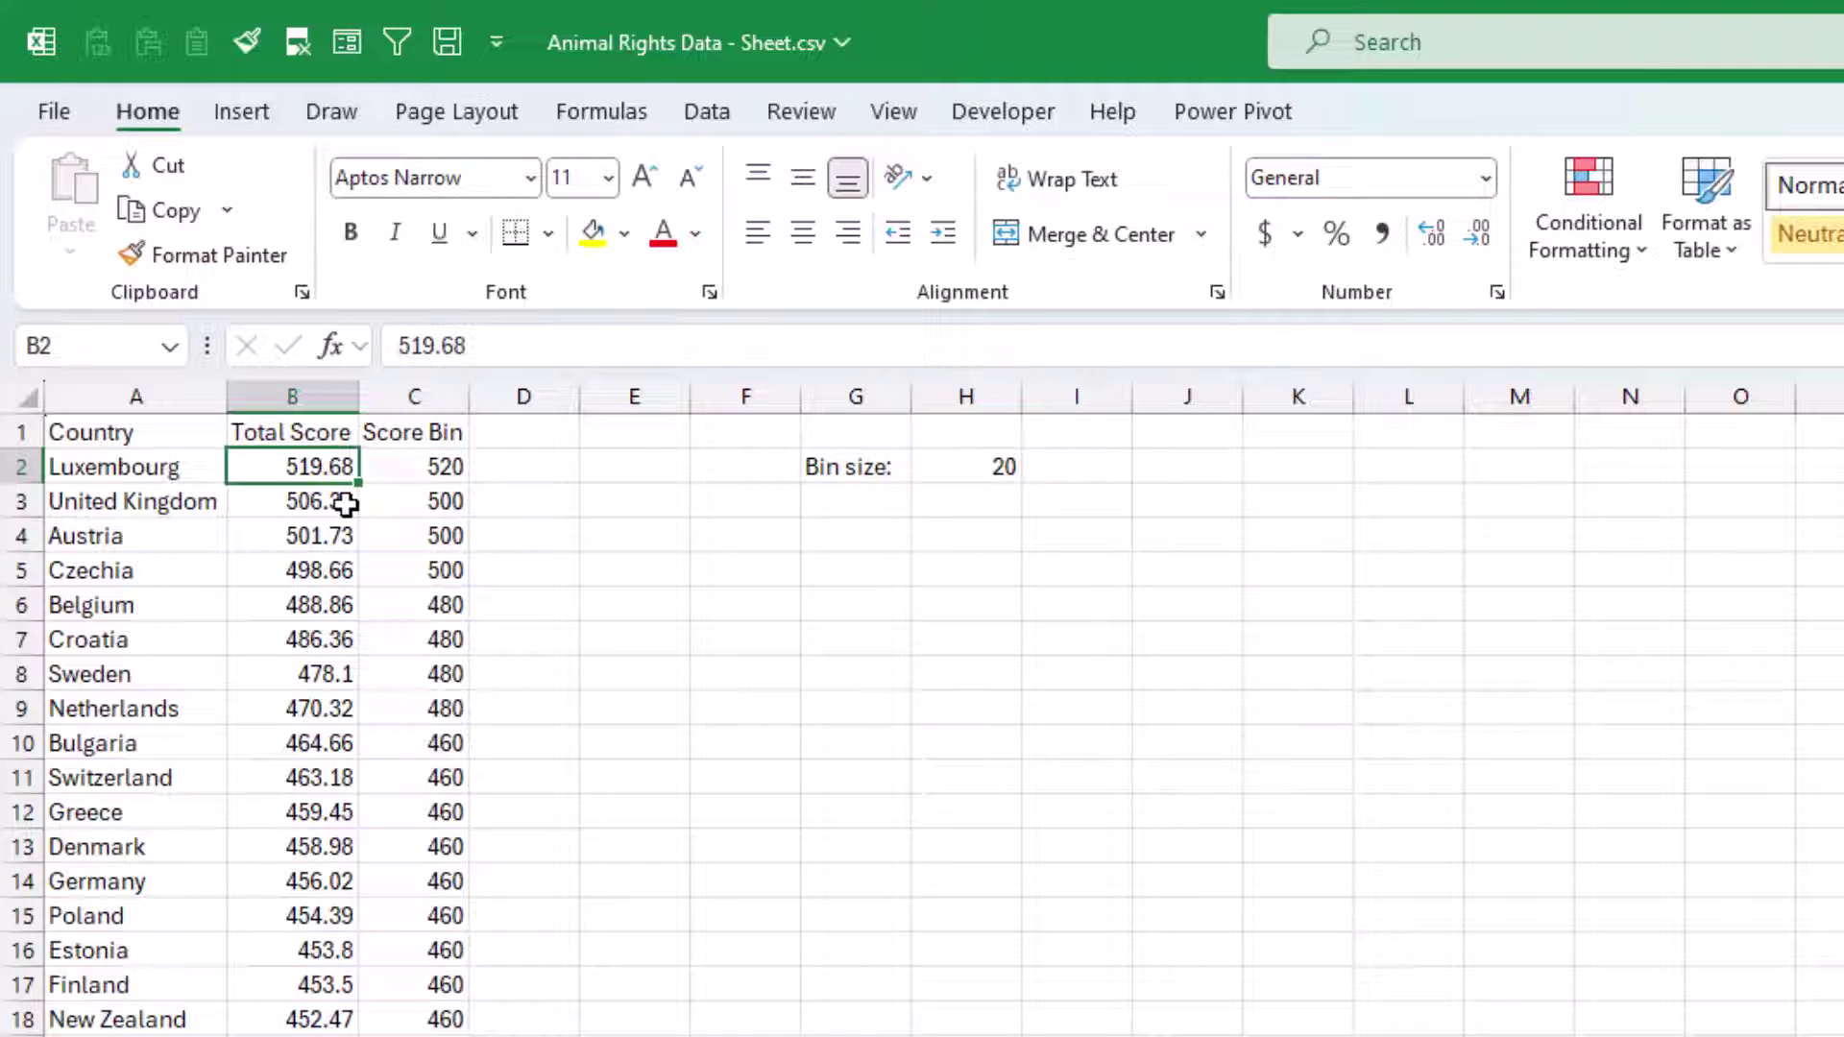
pyautogui.moveTo(327, 501); pyautogui.dragTo(299, 710)
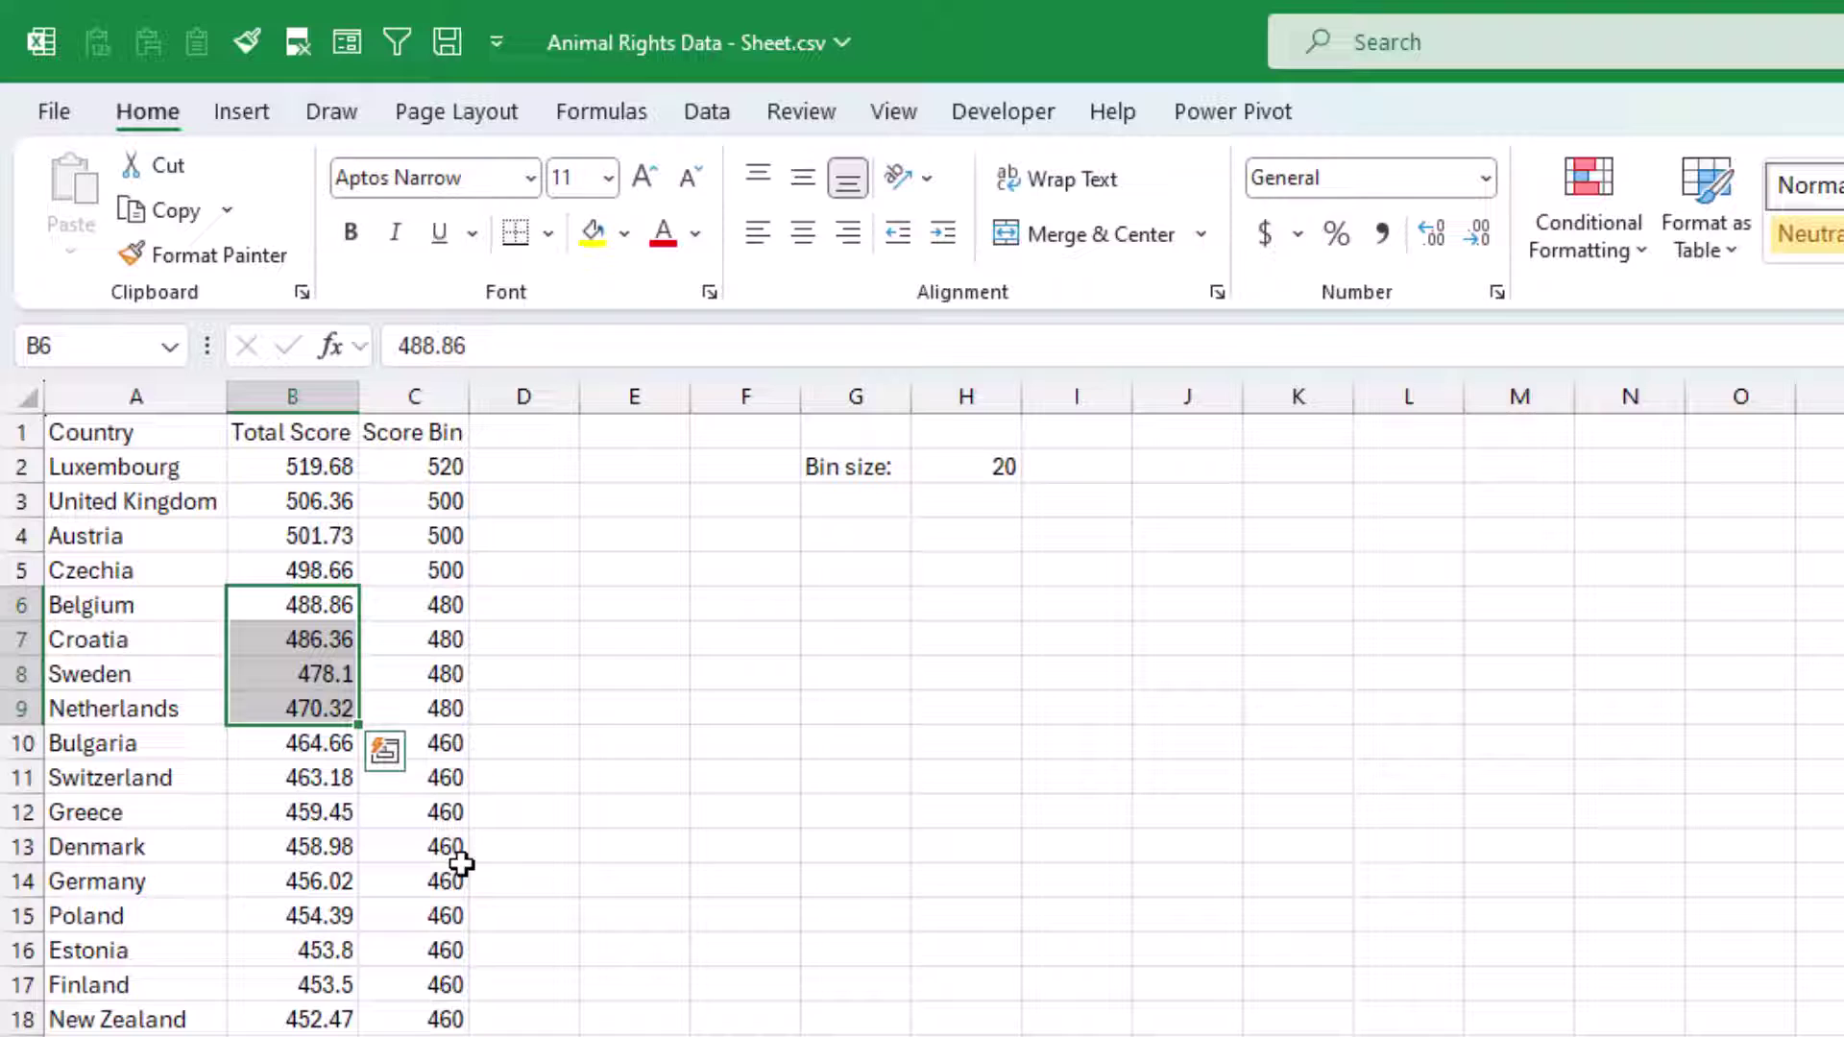
# - Add a Frequency header in D1 and enter =COUNTIF($C$2:$C$68,C2) in D2
pyautogui.click(516, 433)
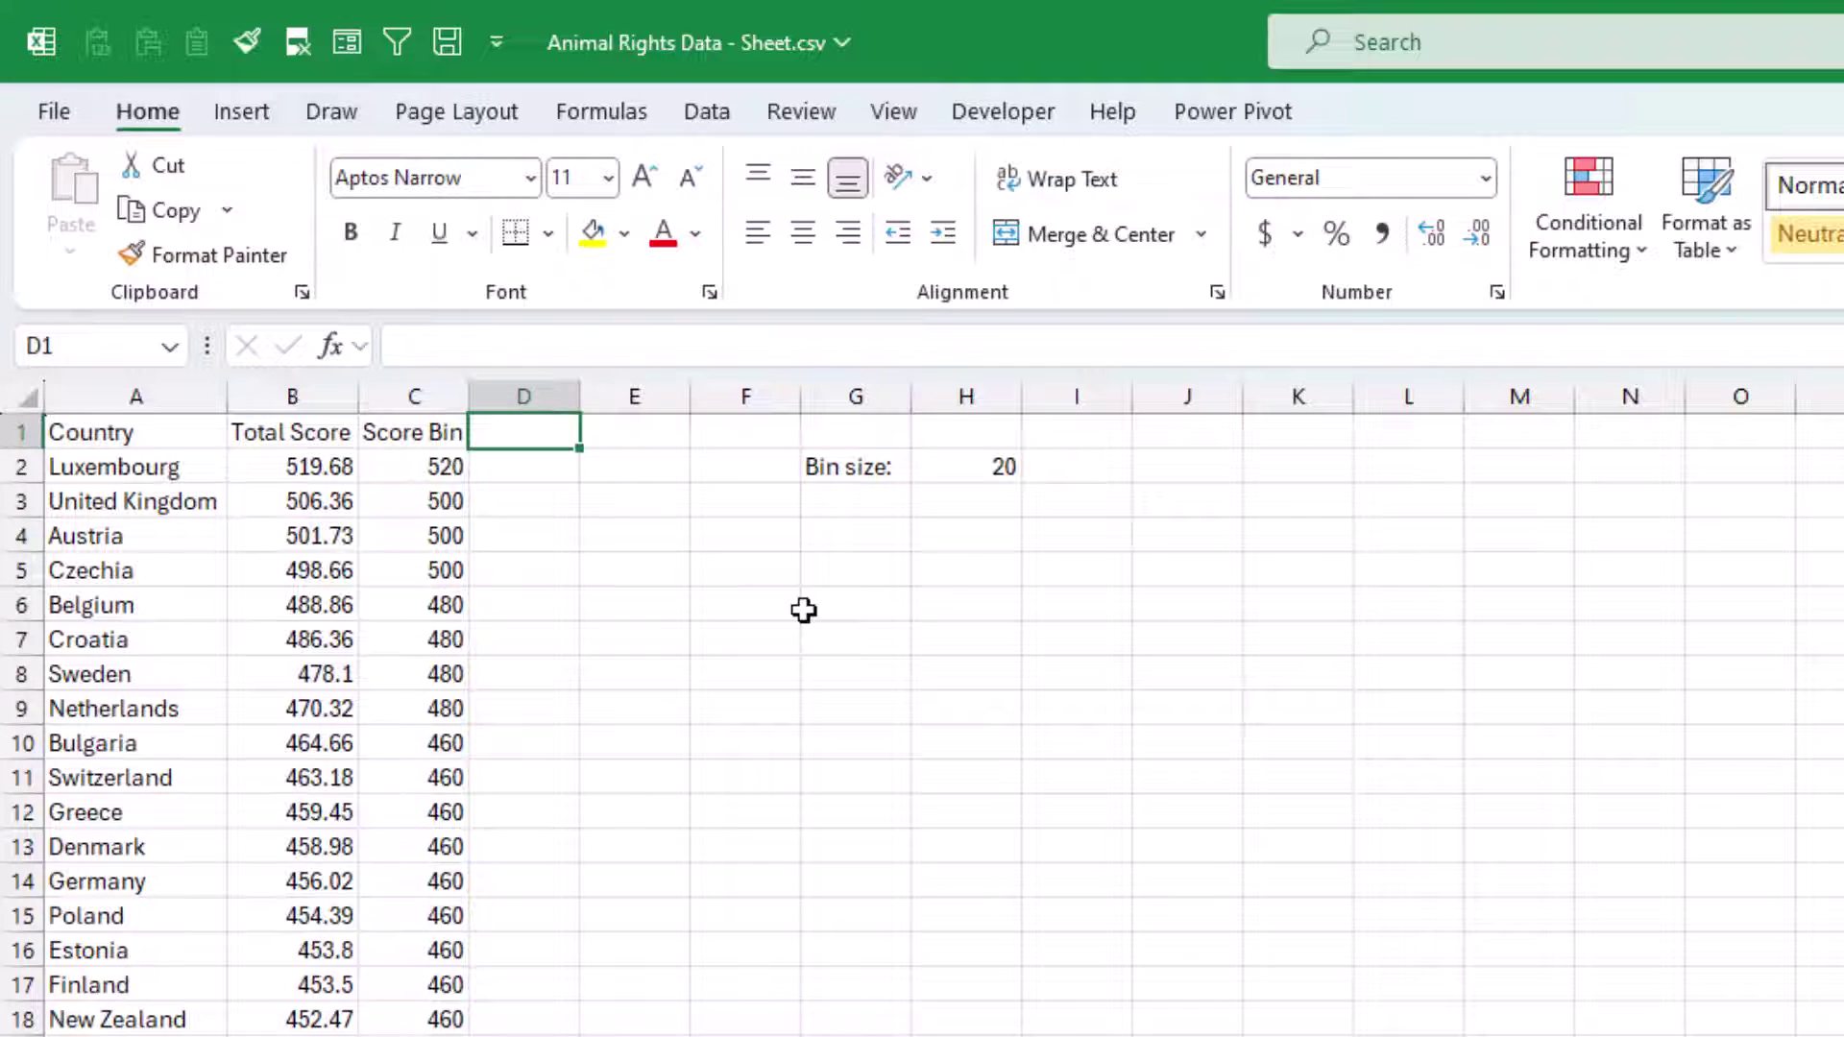
pyautogui.write('Frequency')
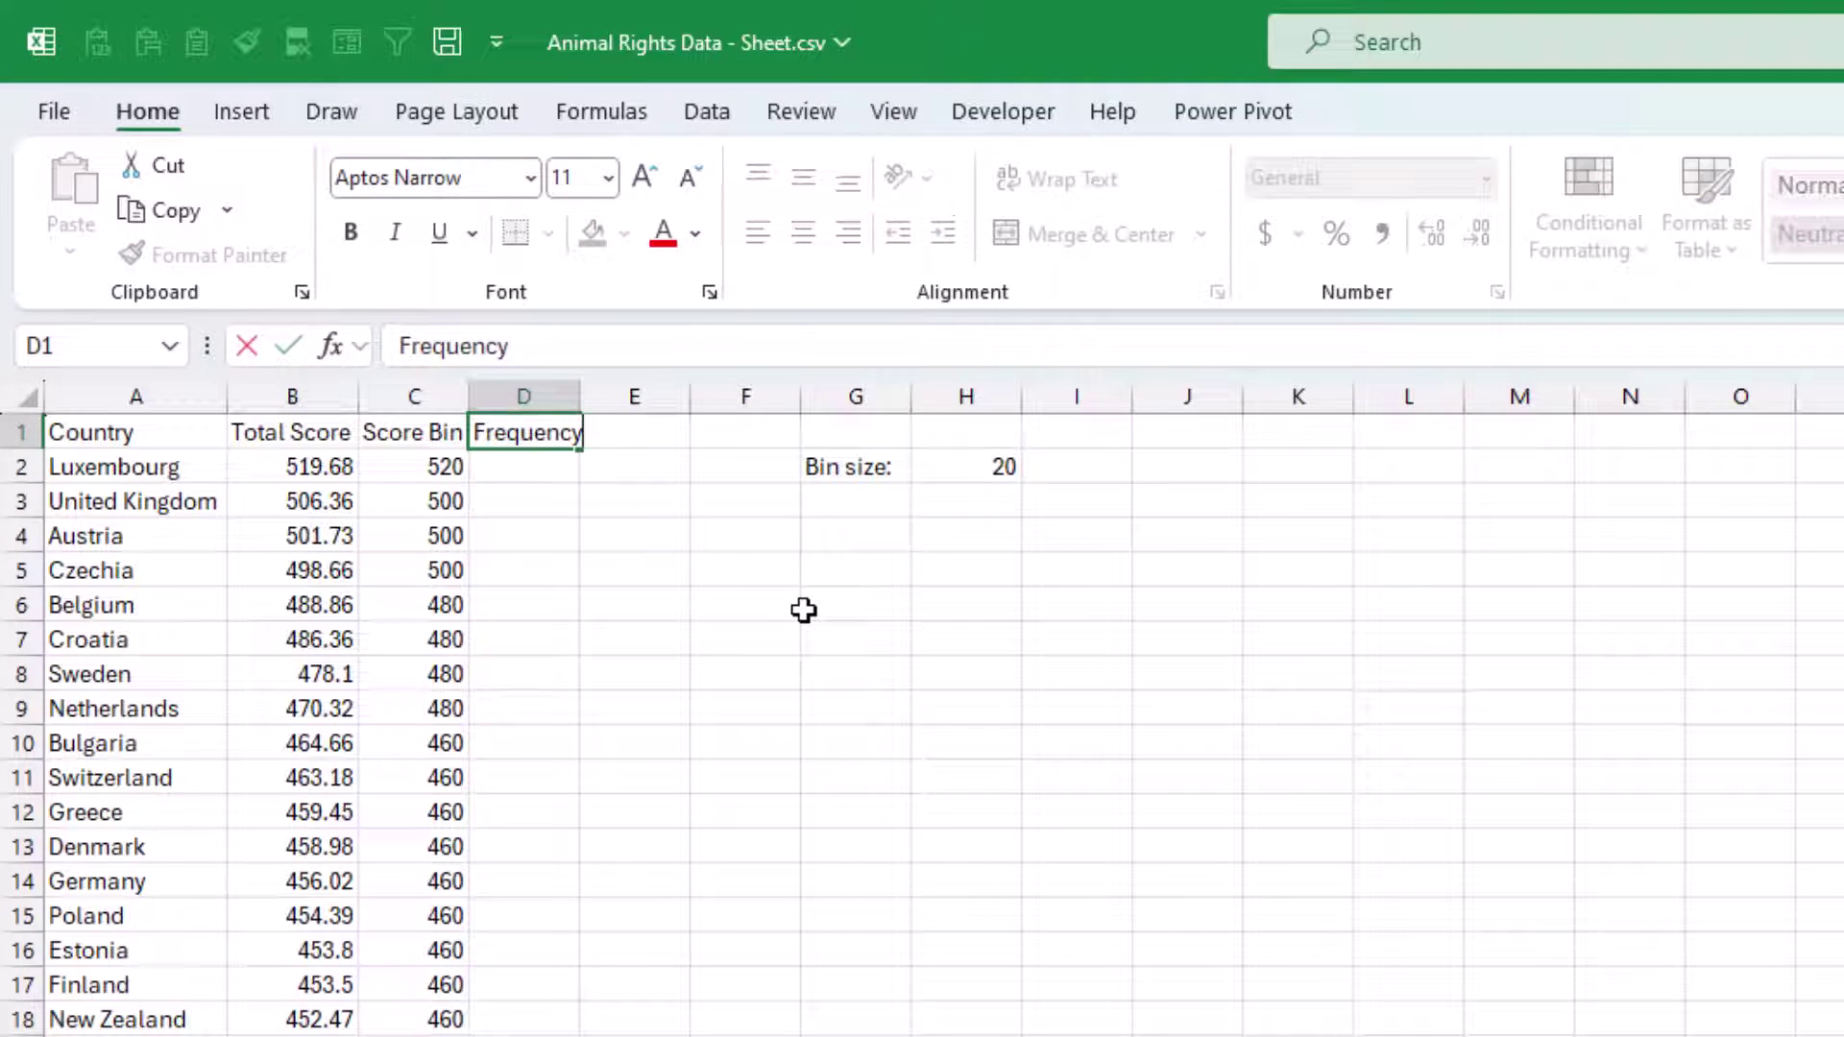
pyautogui.press('Return')
pyautogui.write('=count')
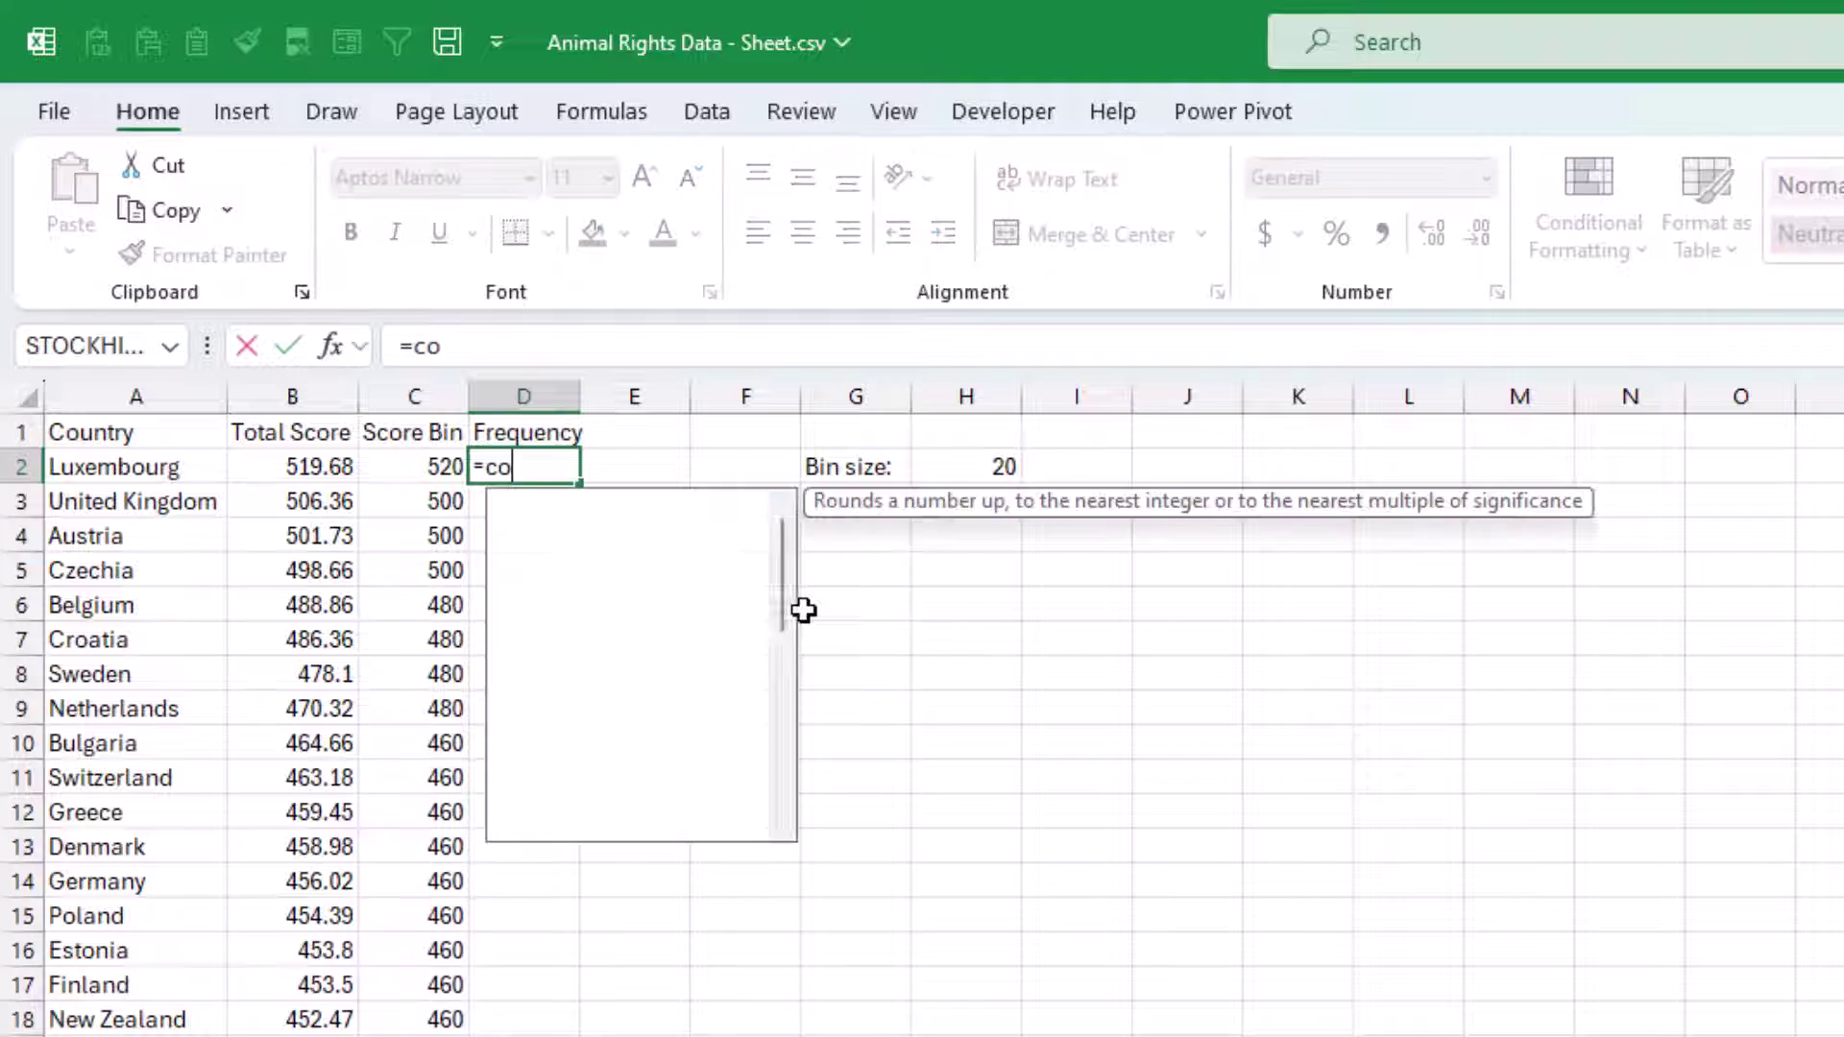
pyautogui.press('Down')
pyautogui.press('Down')
pyautogui.press('Down')
pyautogui.press('Tab')
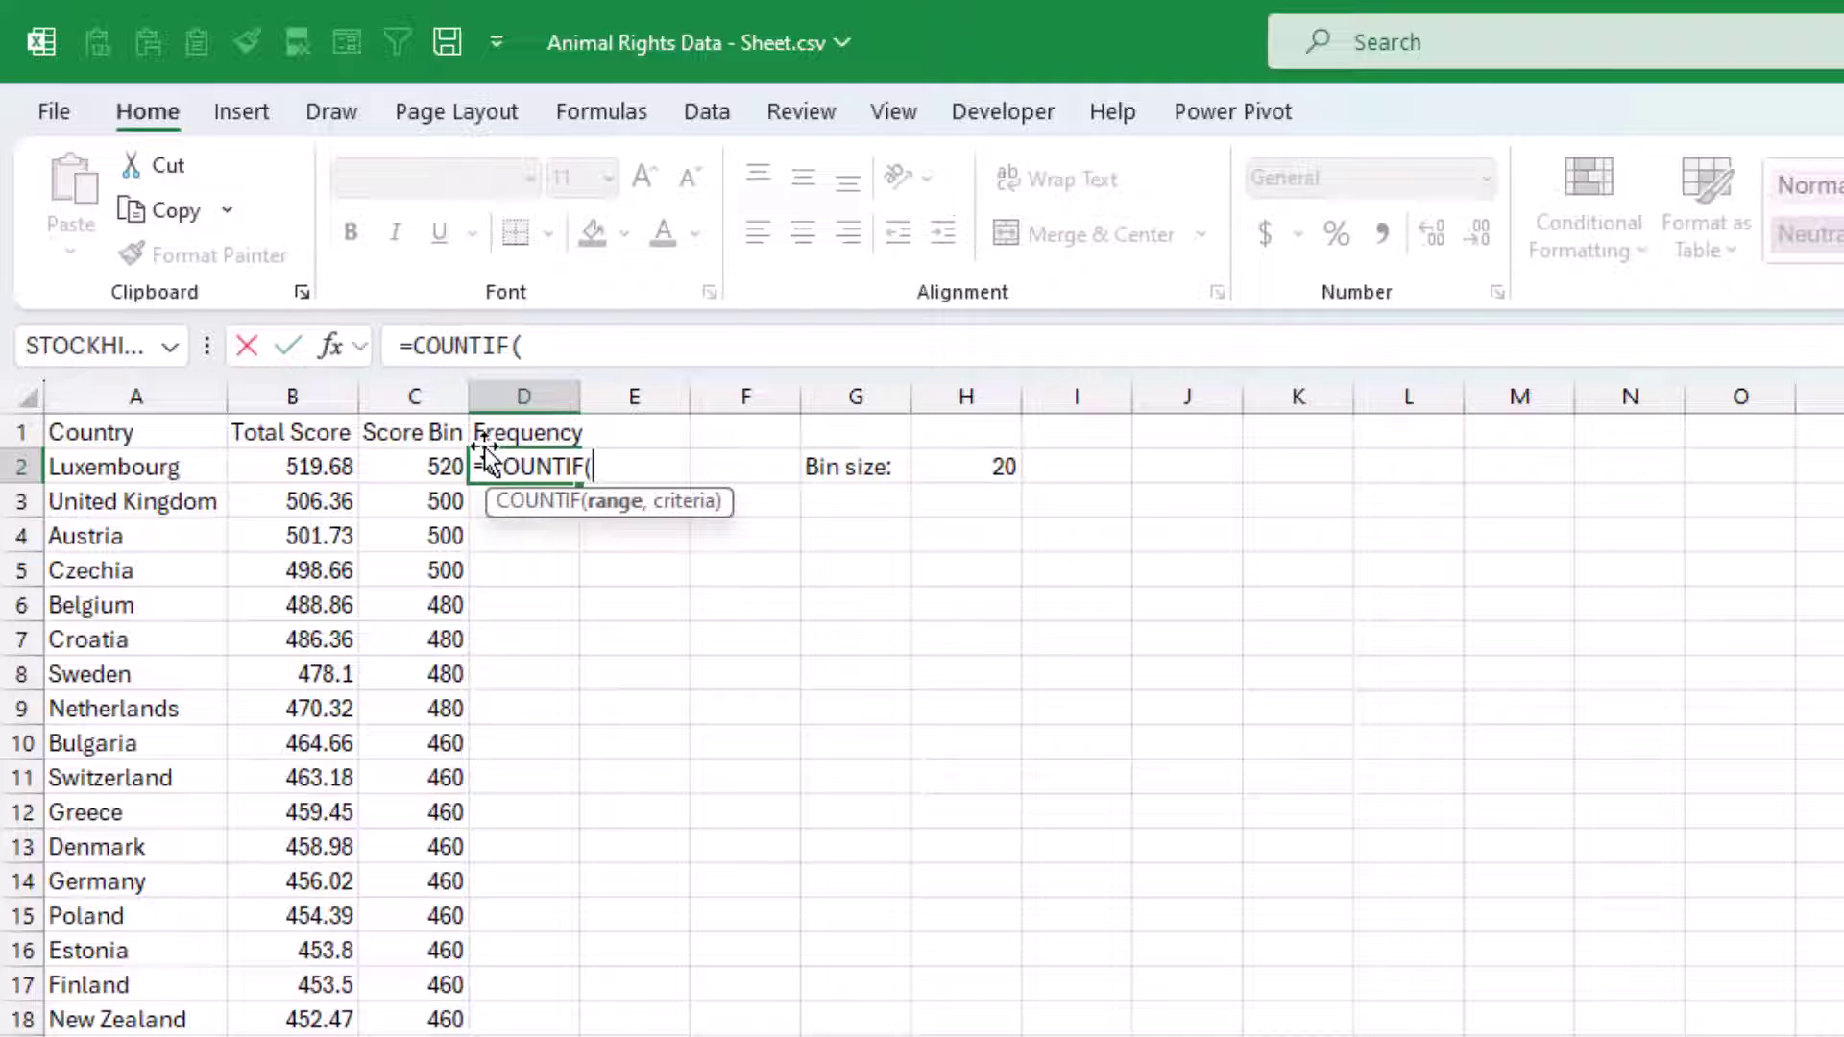
pyautogui.click(432, 468)
pyautogui.hotkey('ctrl', 'shift', 'Down')
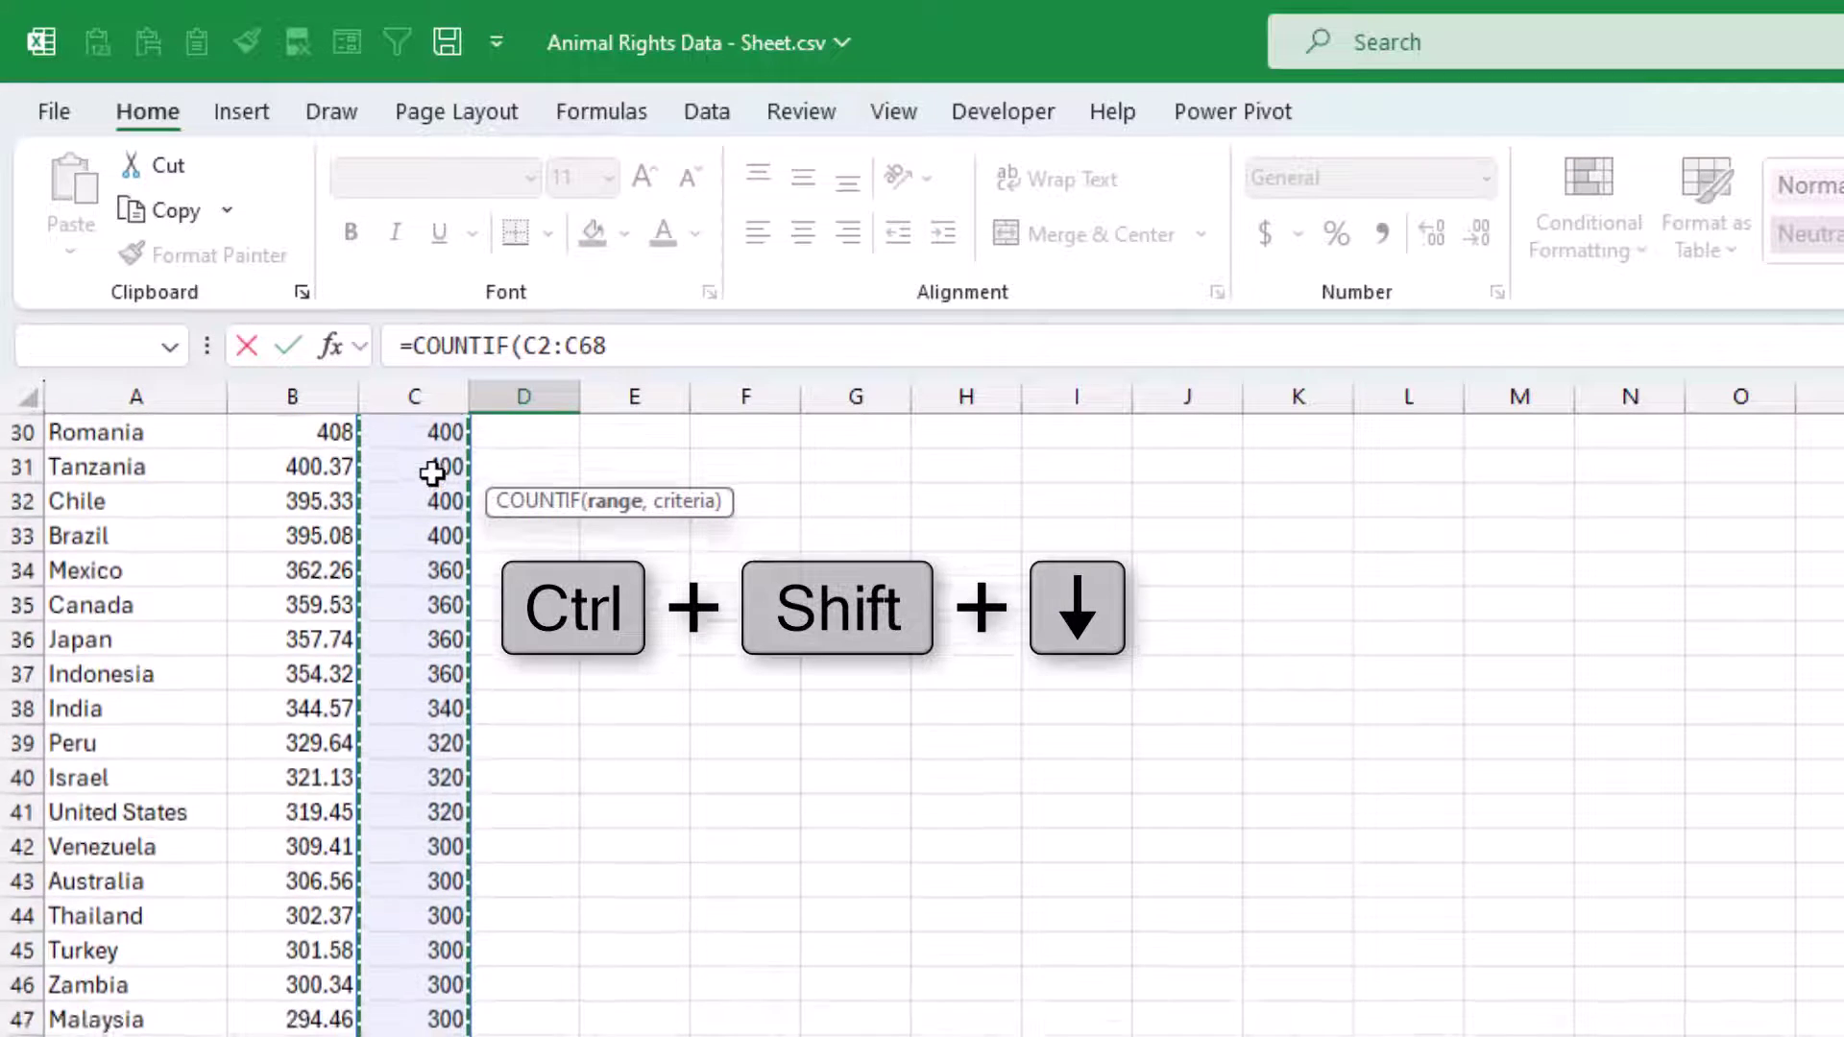
pyautogui.hotkey('ctrl', 'BackSpace')
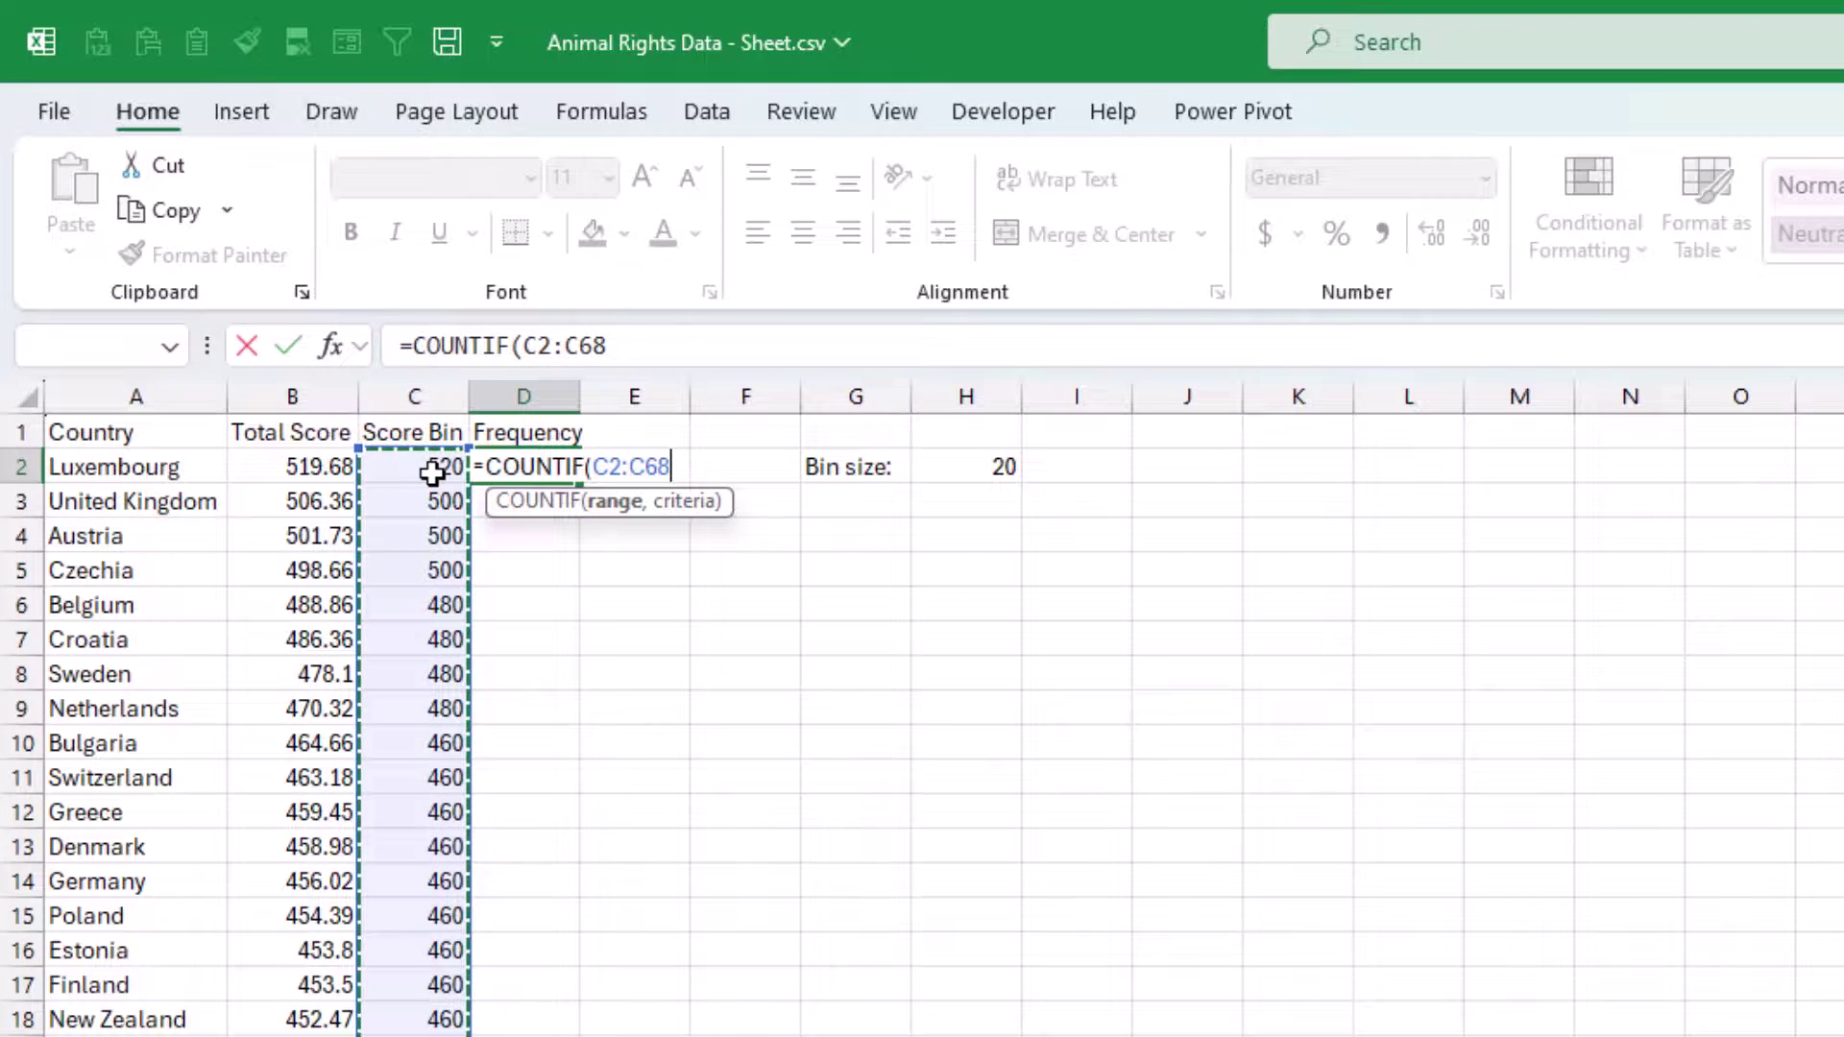
pyautogui.press('F4')
pyautogui.write(',')
pyautogui.click(432, 468)
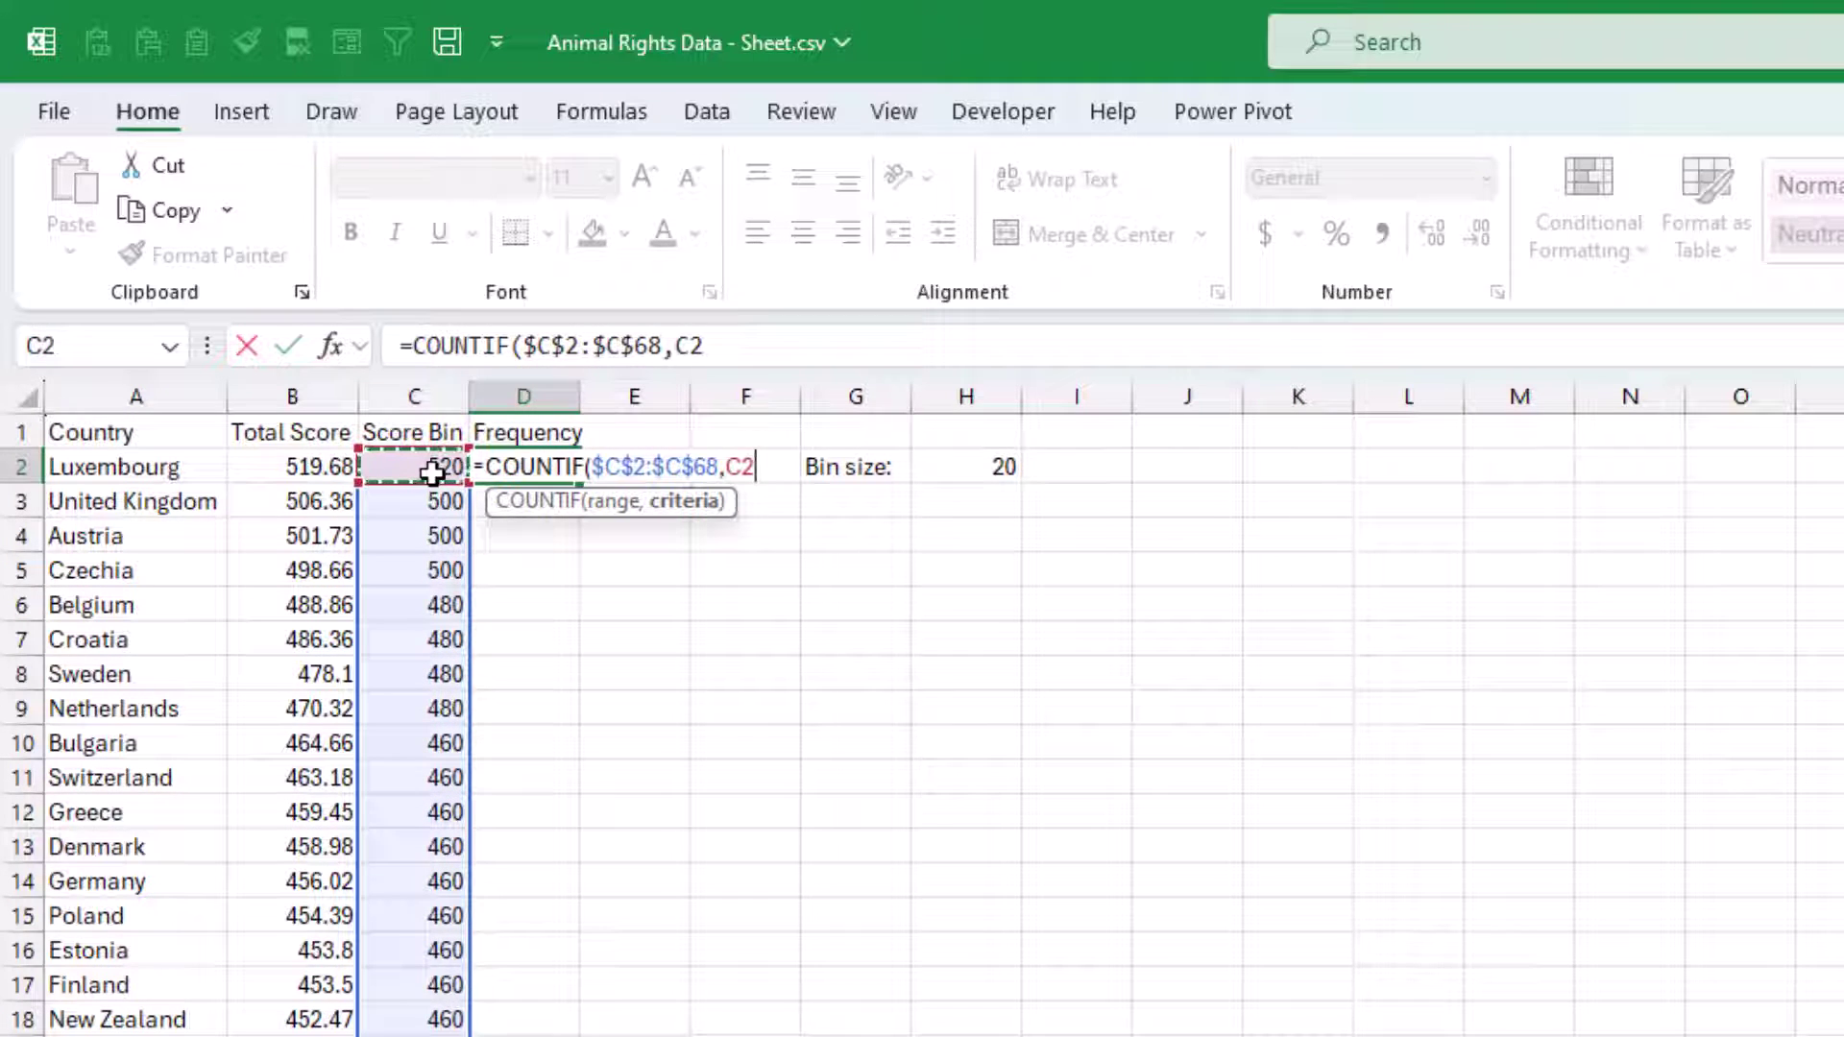
pyautogui.press('Return')
# - Fill the COUNTIF formula down the Frequency column and check a bin's counts
pyautogui.click(582, 470)
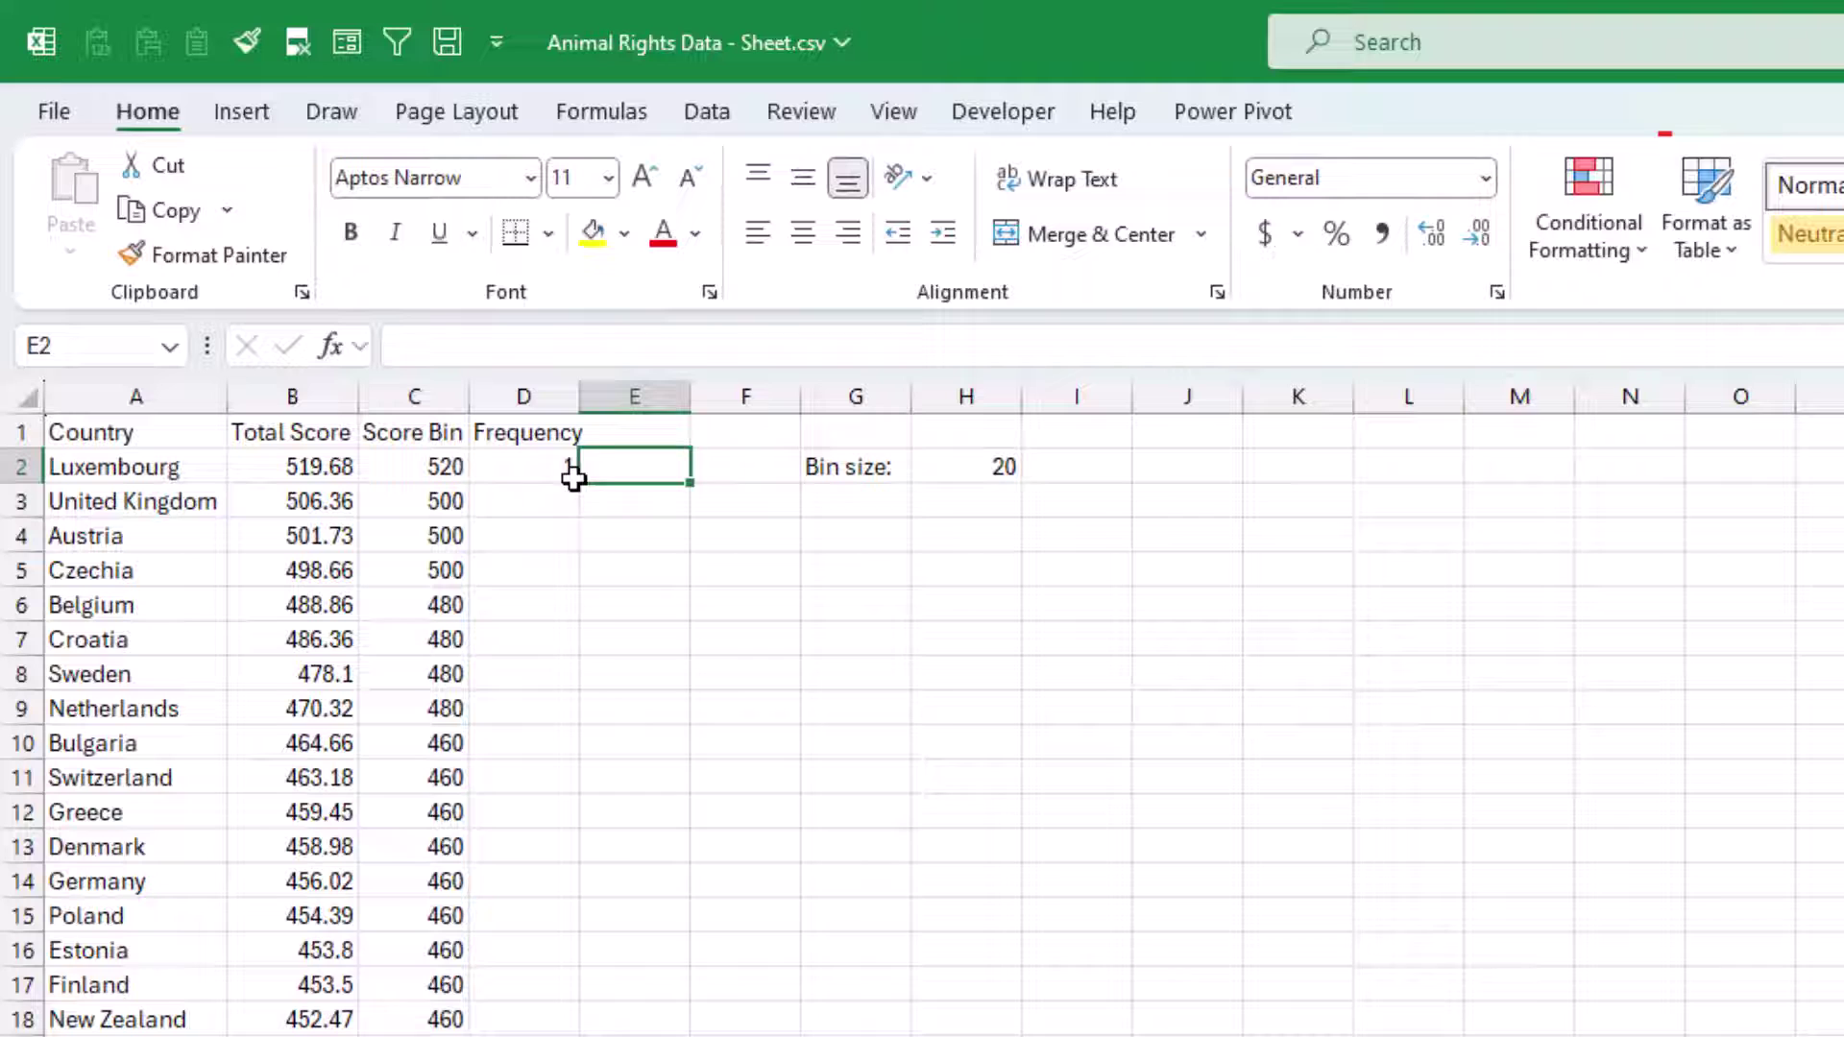
pyautogui.click(573, 471)
pyautogui.doubleClick(579, 484)
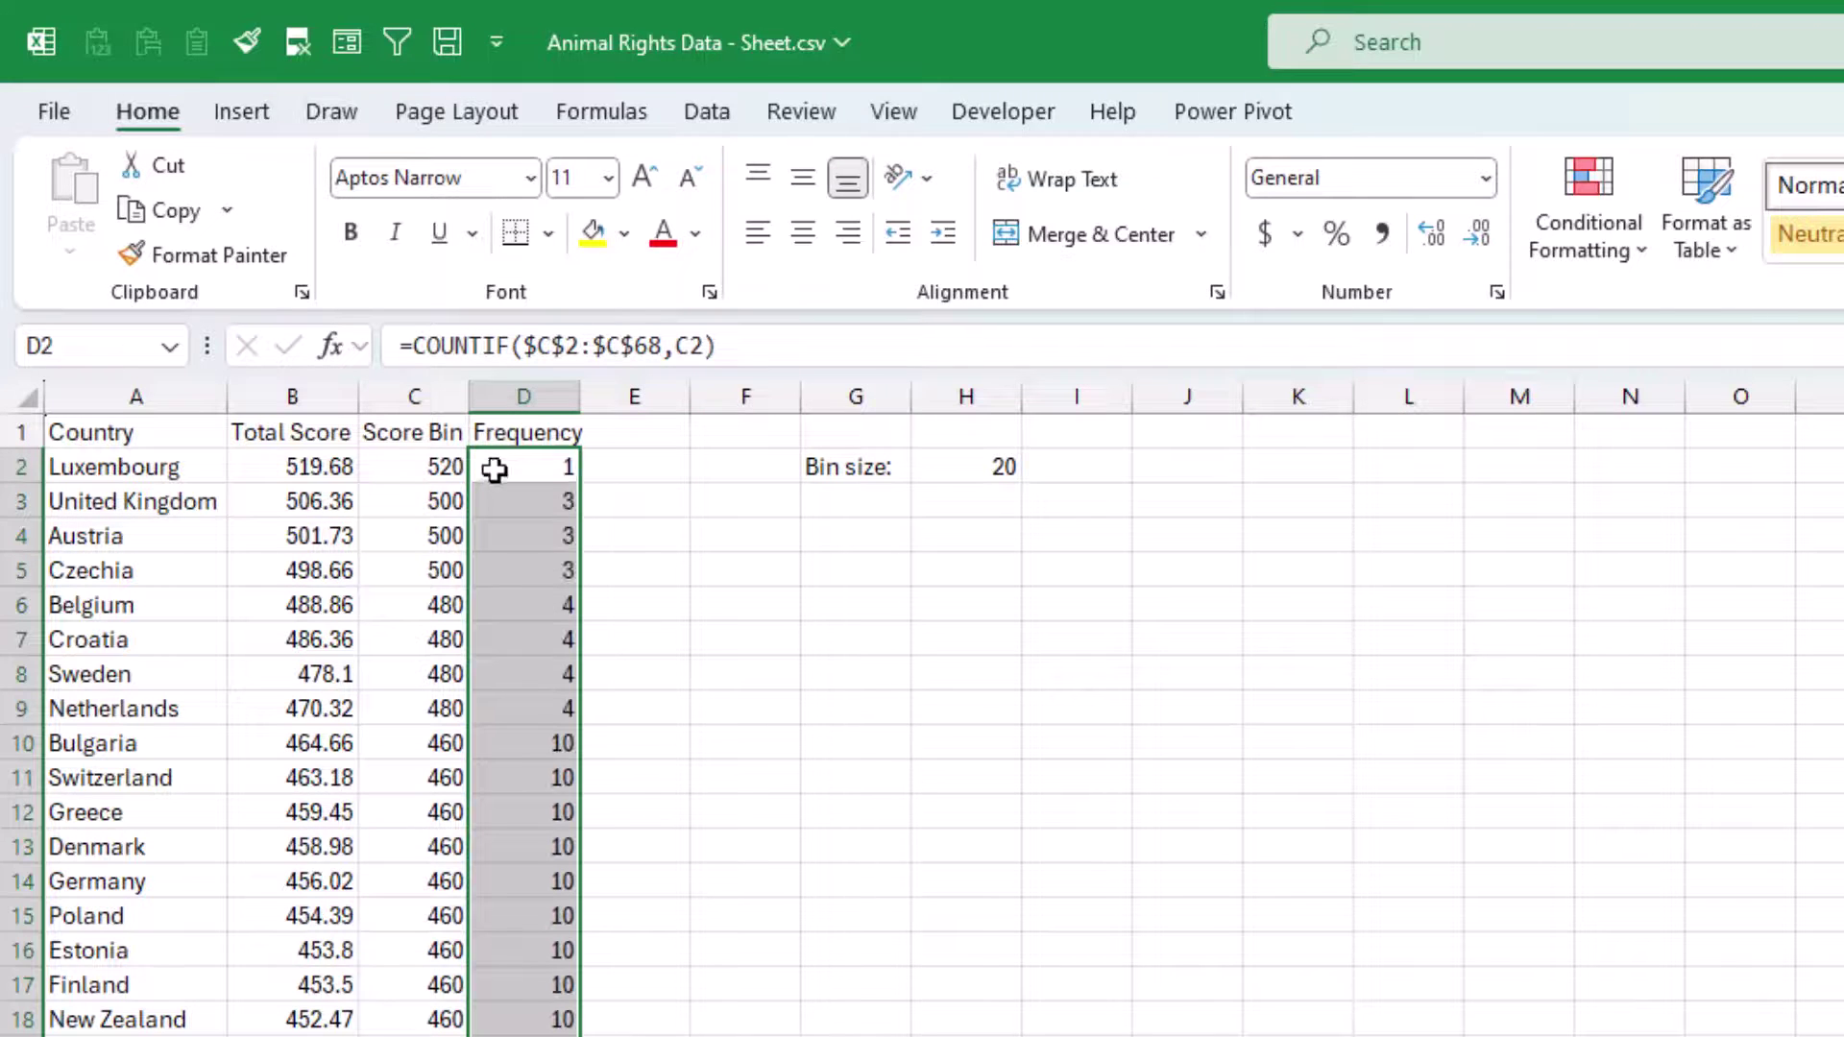
pyautogui.click(416, 467)
pyautogui.moveTo(498, 502); pyautogui.dragTo(553, 706)
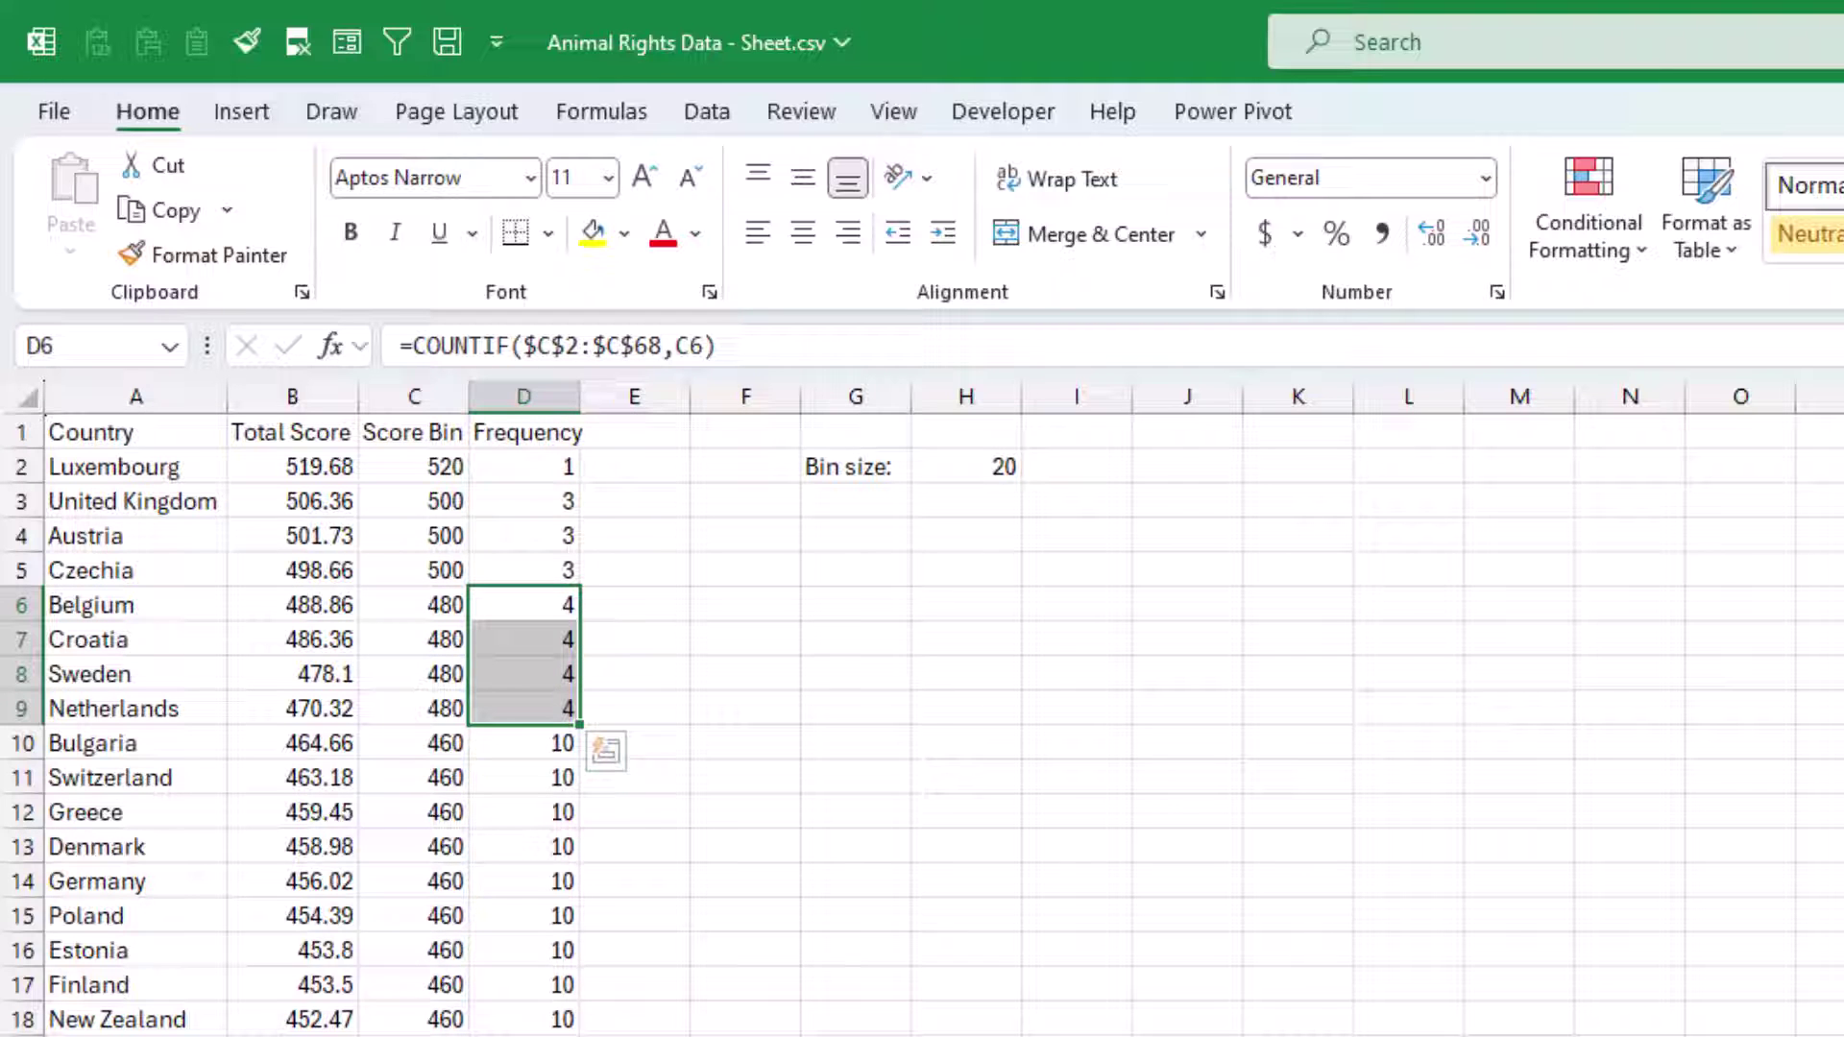
# - Insert a plain scatter chart of Frequency against Score Bin from columns C:D
pyautogui.moveTo(414, 432); pyautogui.dragTo(420, 421)
pyautogui.hotkey('ctrl', 'shift', 'Down')
pyautogui.scroll(8, 300, 297)
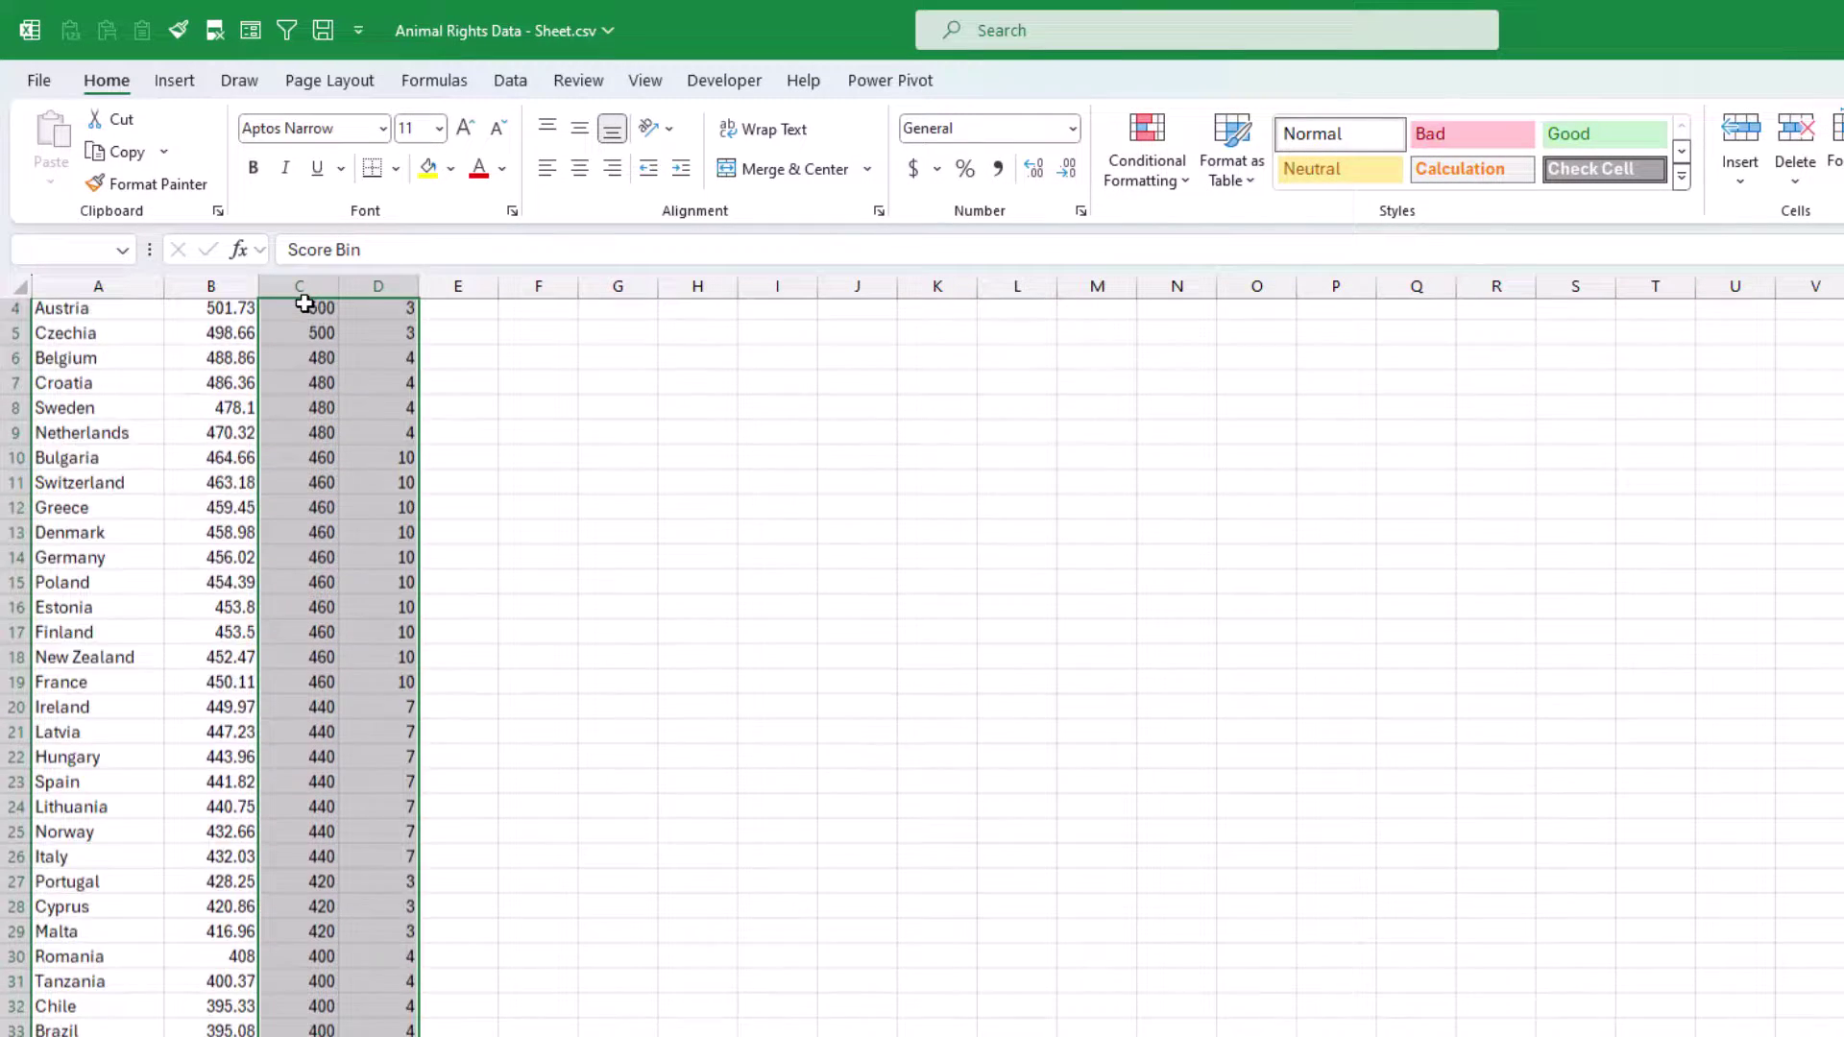
pyautogui.click(174, 83)
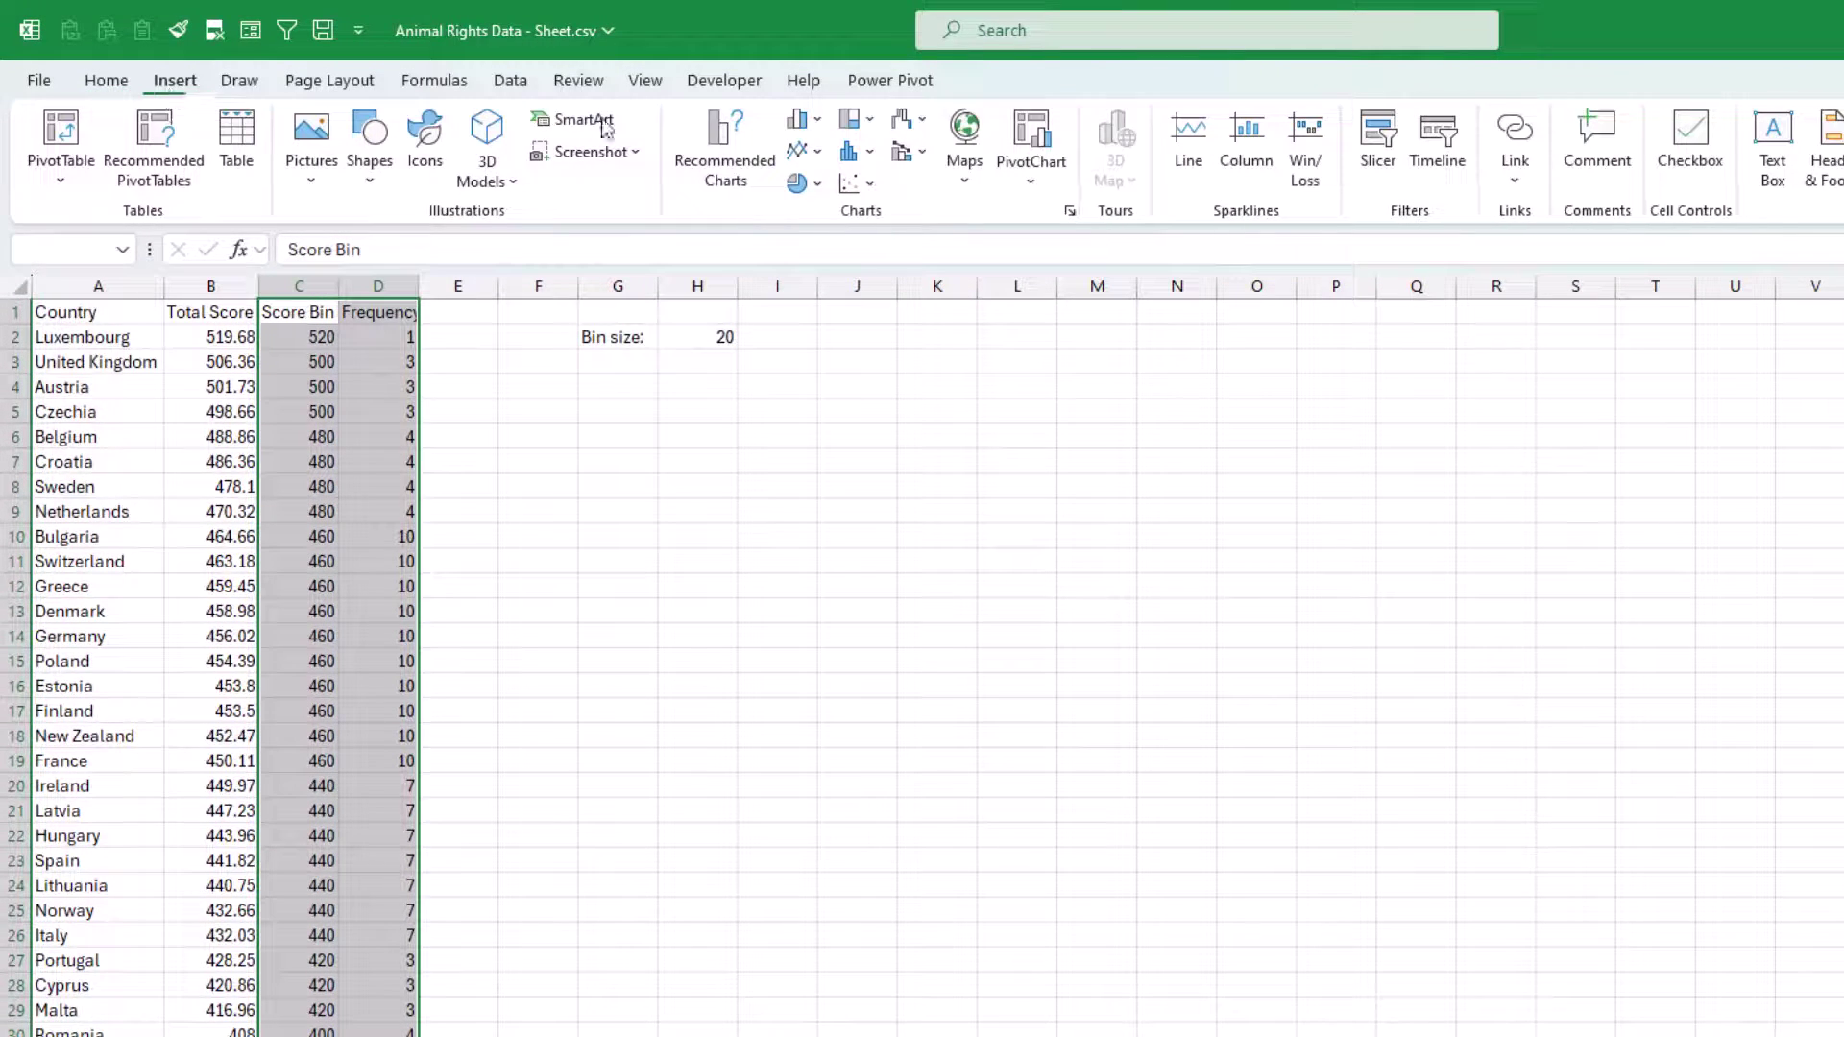
pyautogui.click(858, 182)
pyautogui.click(857, 257)
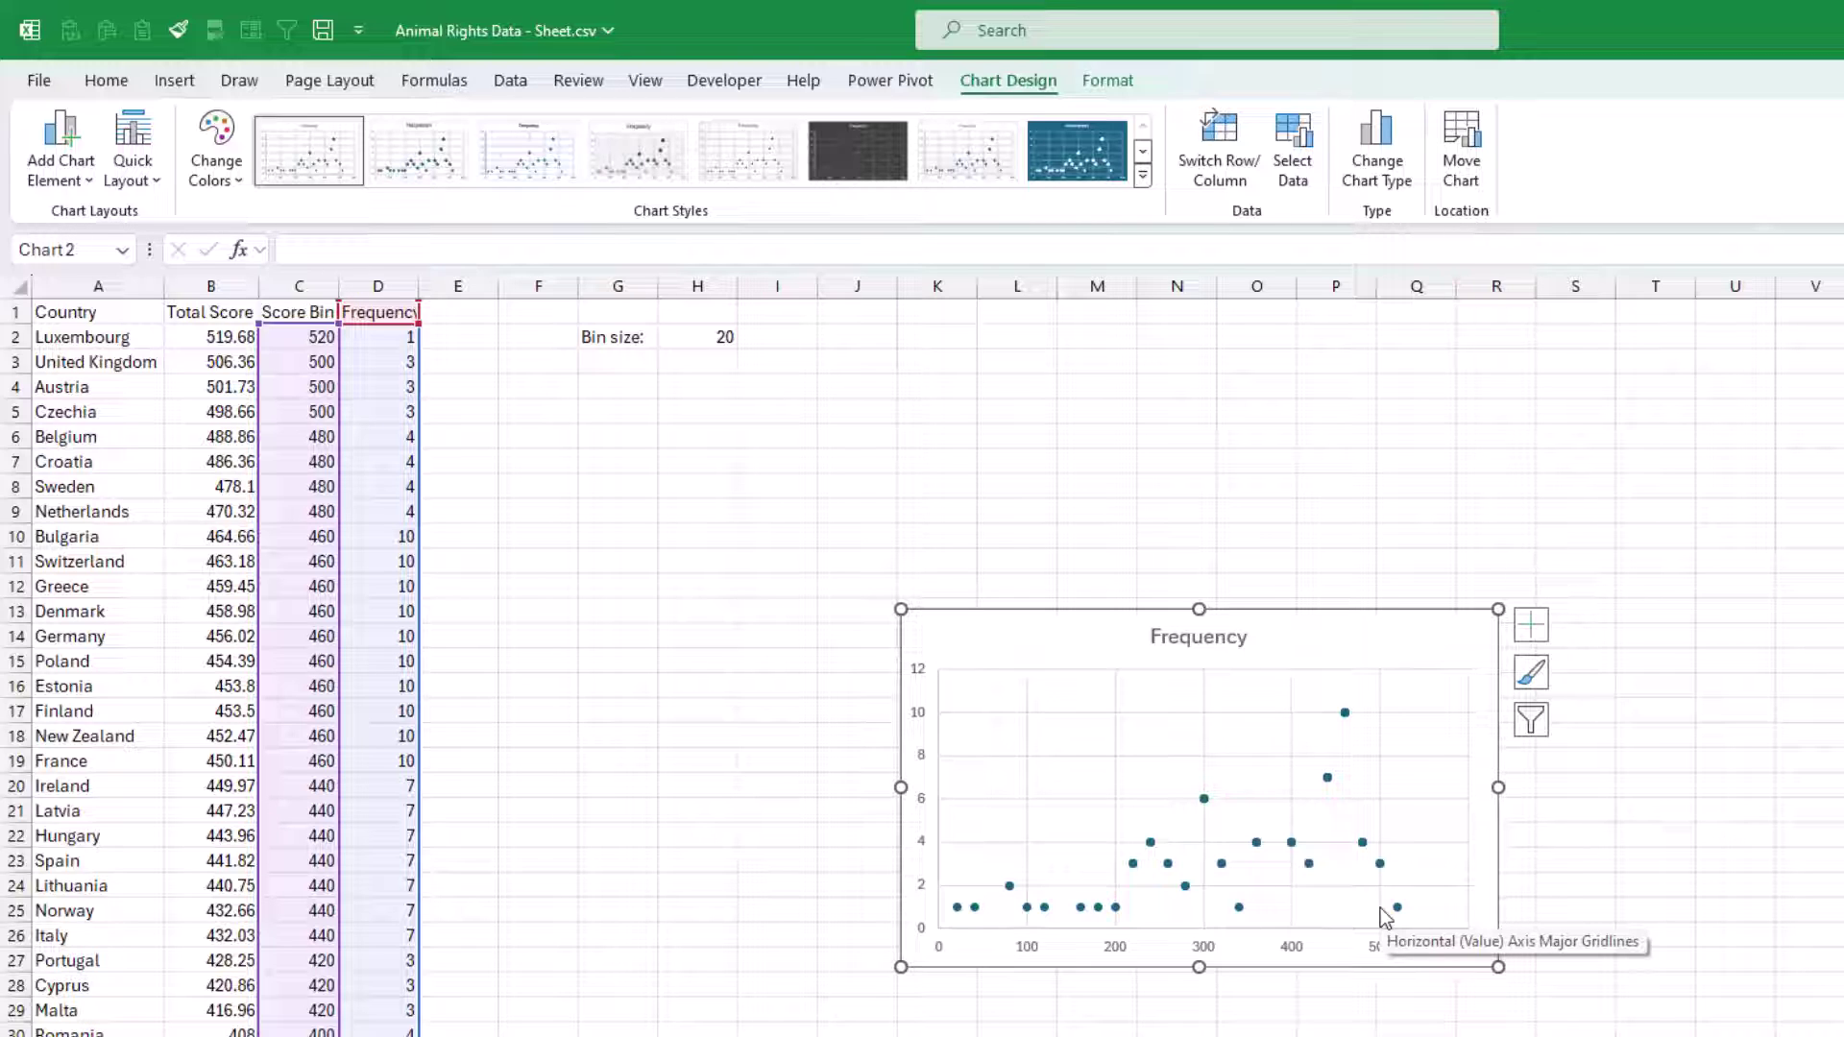
# - Temporarily test changed values in the D3 frequency formula, then undo to restore it
pyautogui.click(398, 363)
pyautogui.press('F2')
pyautogui.press('Return')
pyautogui.press('F2')
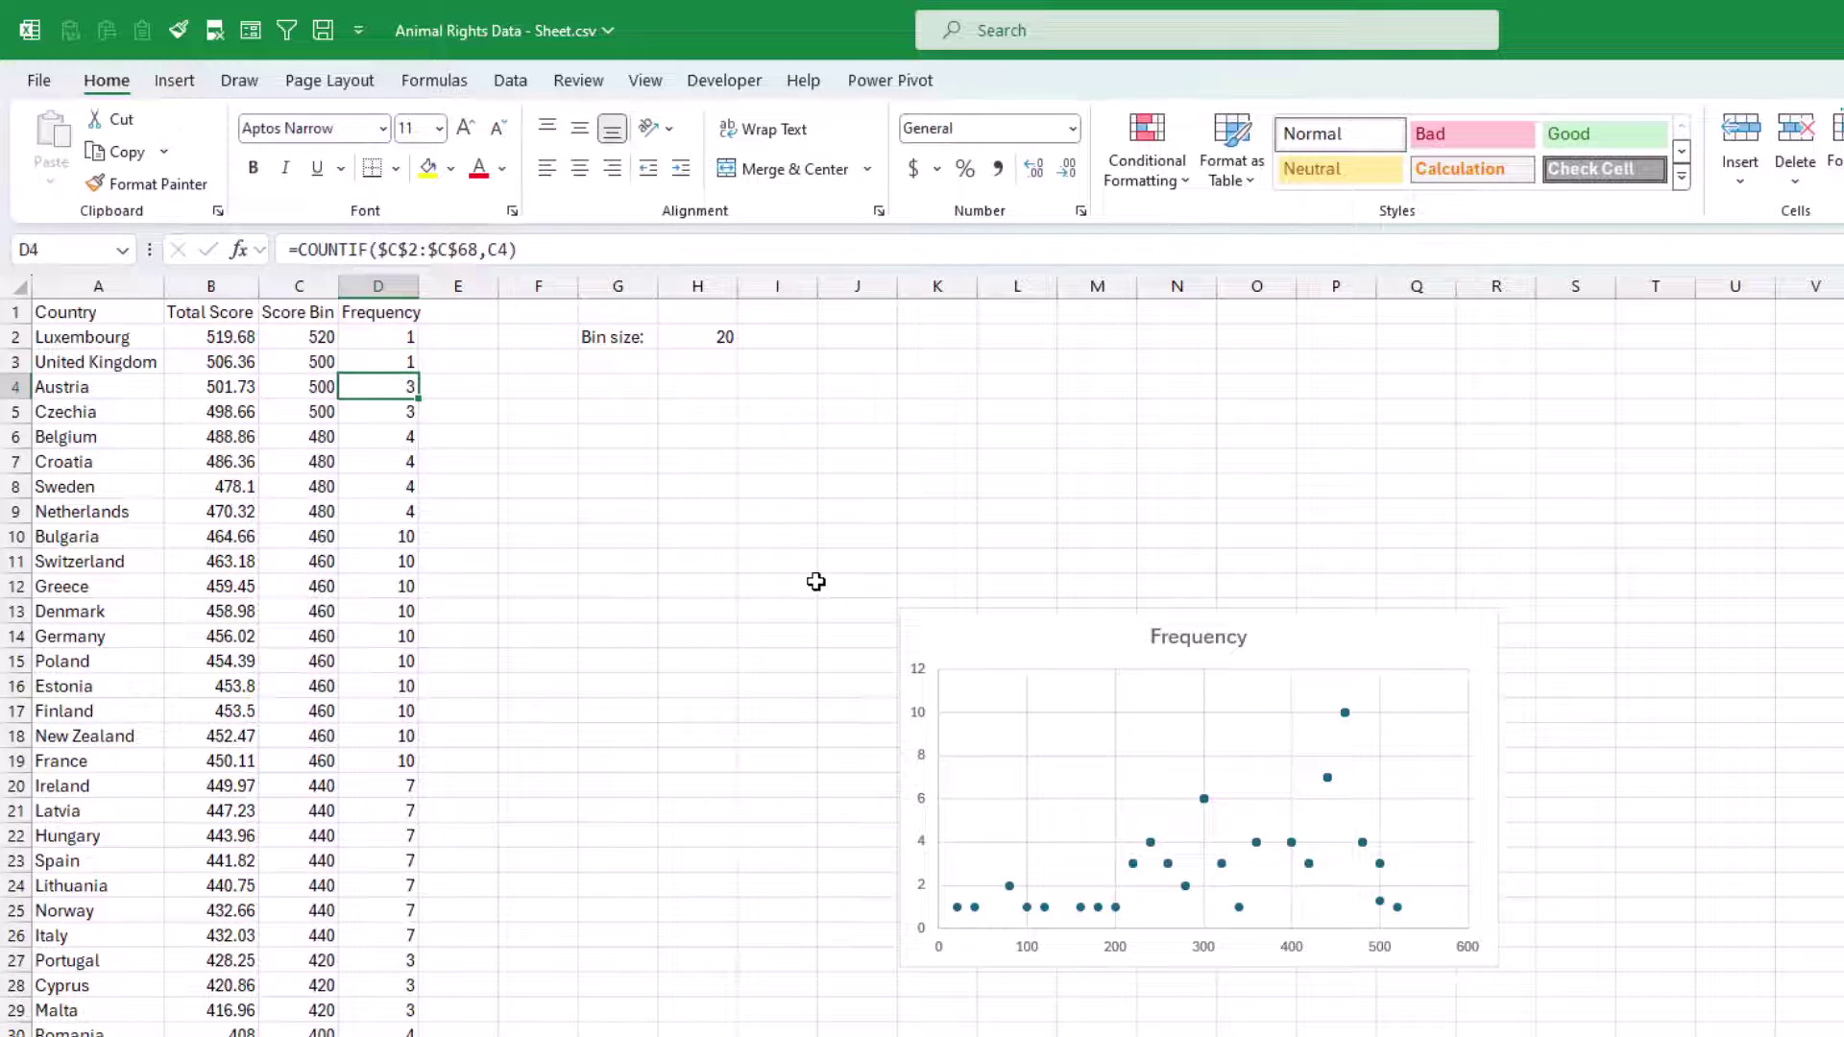
pyautogui.press('F9')
pyautogui.press('Return')
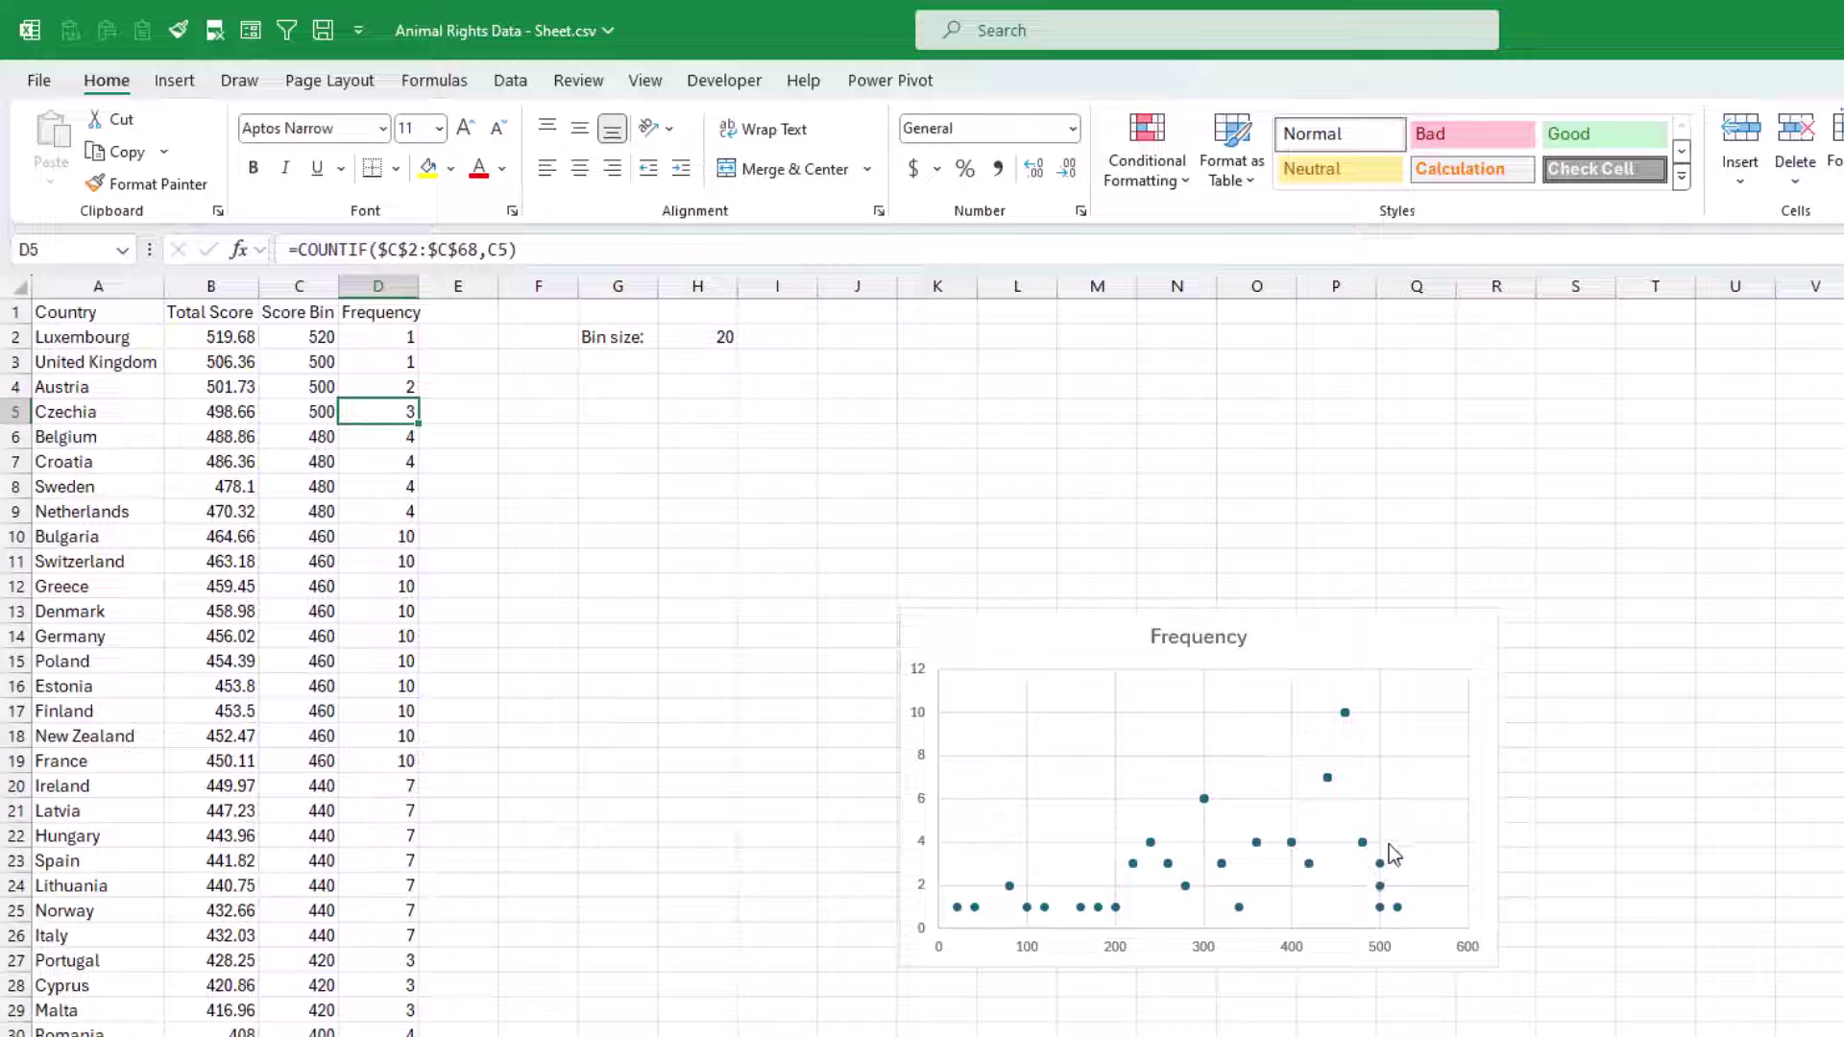
pyautogui.hotkey('ctrl', 'z')
pyautogui.hotkey('ctrl', 'z')
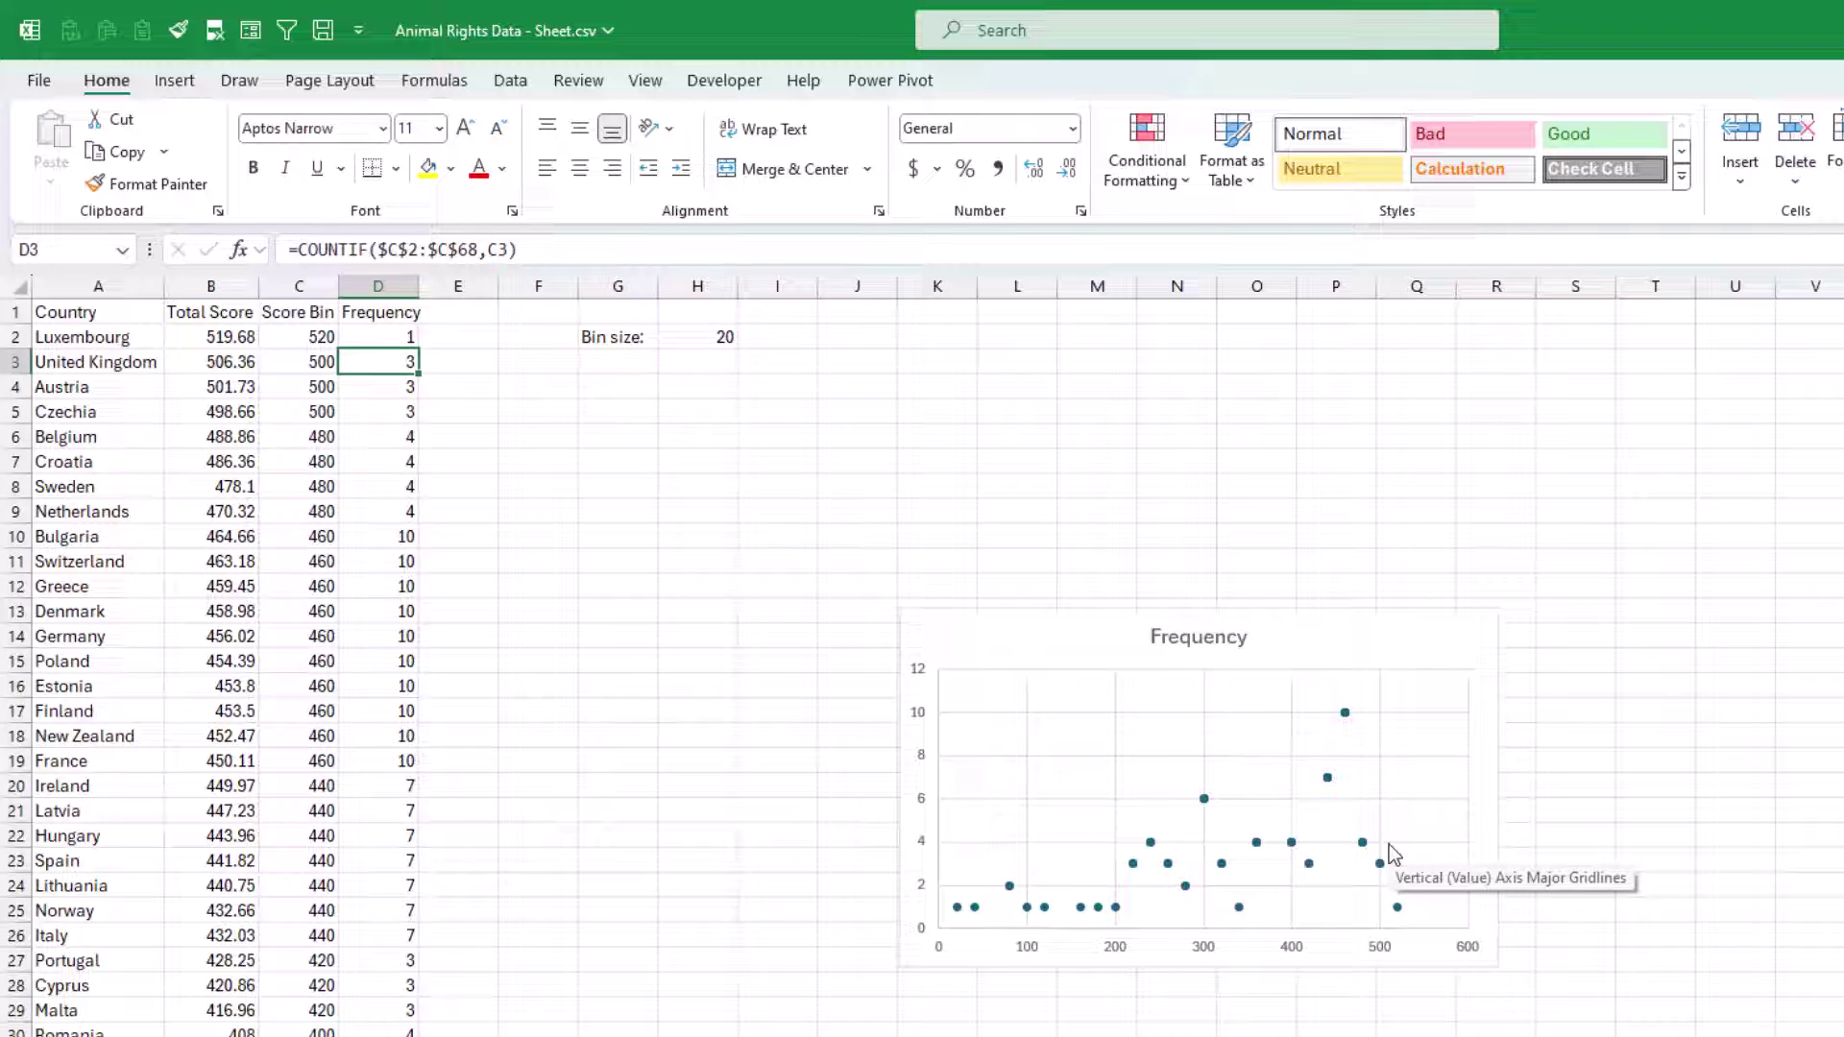
# - Add a Bin Count header in E1 and start a COUNTIF with an anchored range start
pyautogui.click(475, 313)
pyautogui.write('Bin Count')
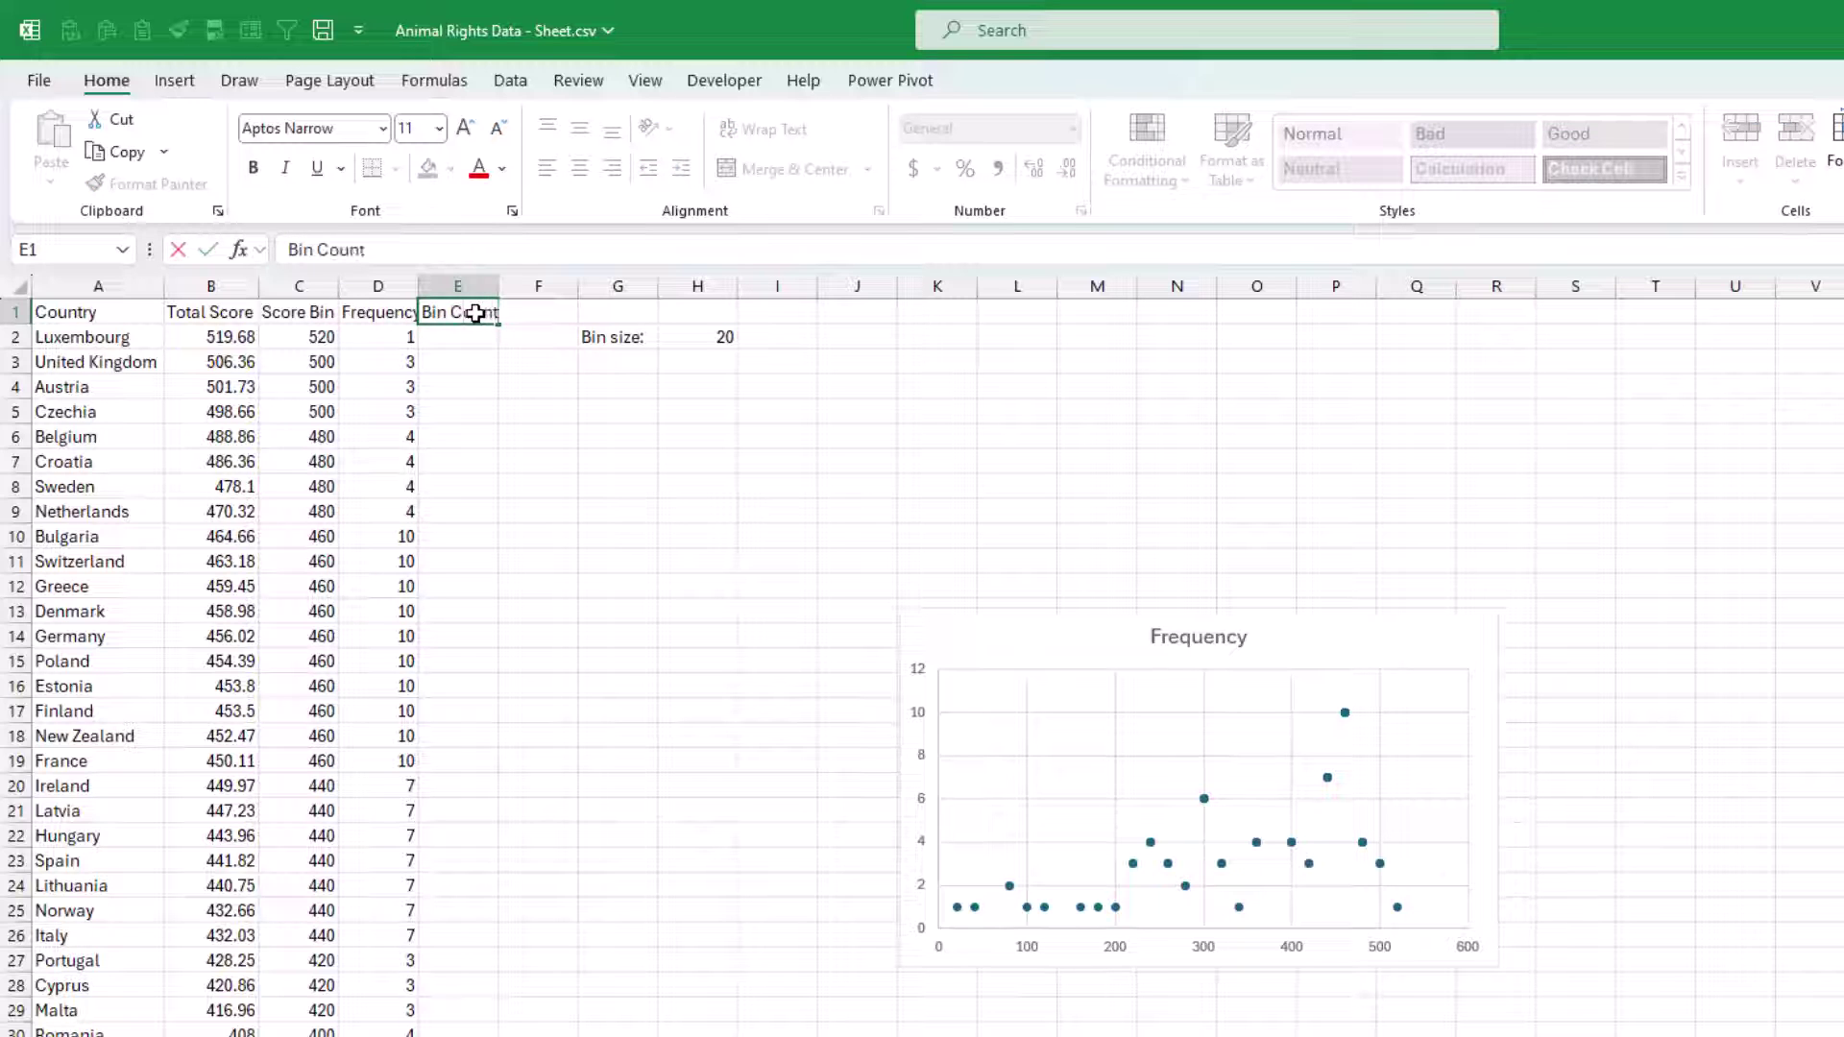
pyautogui.press('Return')
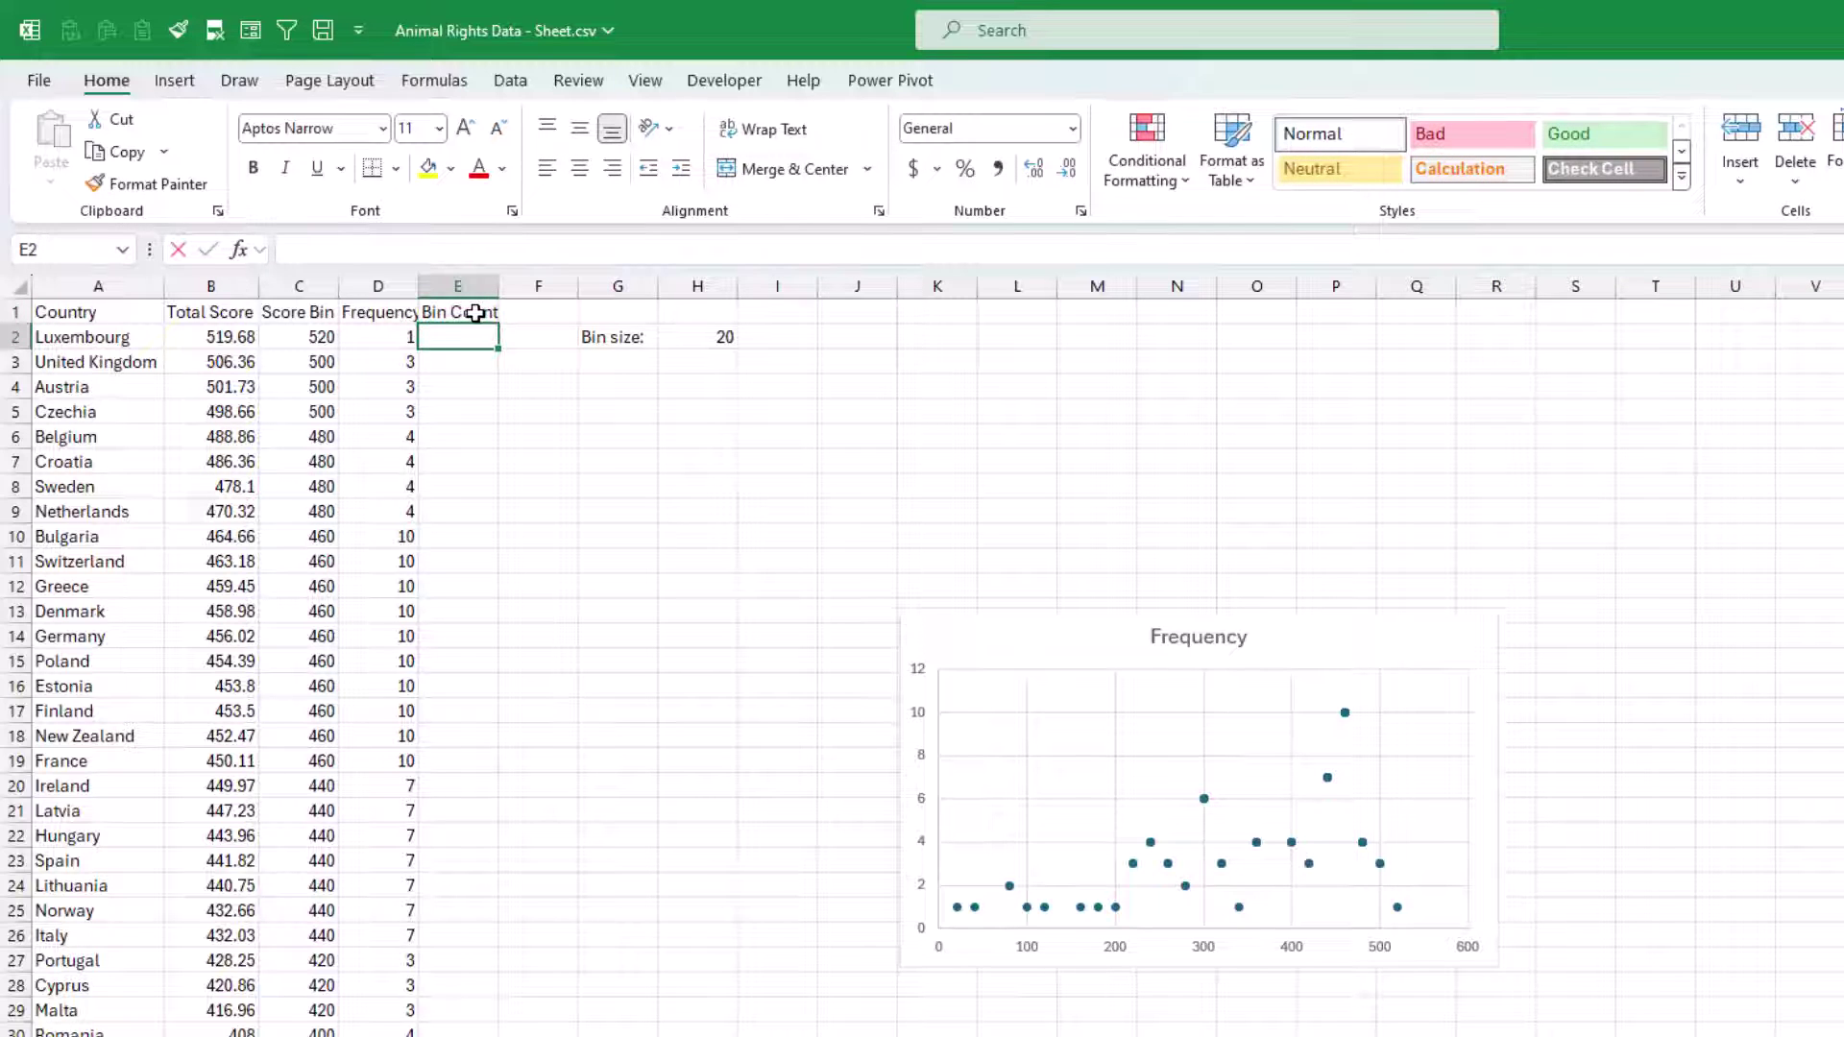
pyautogui.write('=count')
pyautogui.press('Down')
pyautogui.press('Down')
pyautogui.press('Down')
pyautogui.press('Tab')
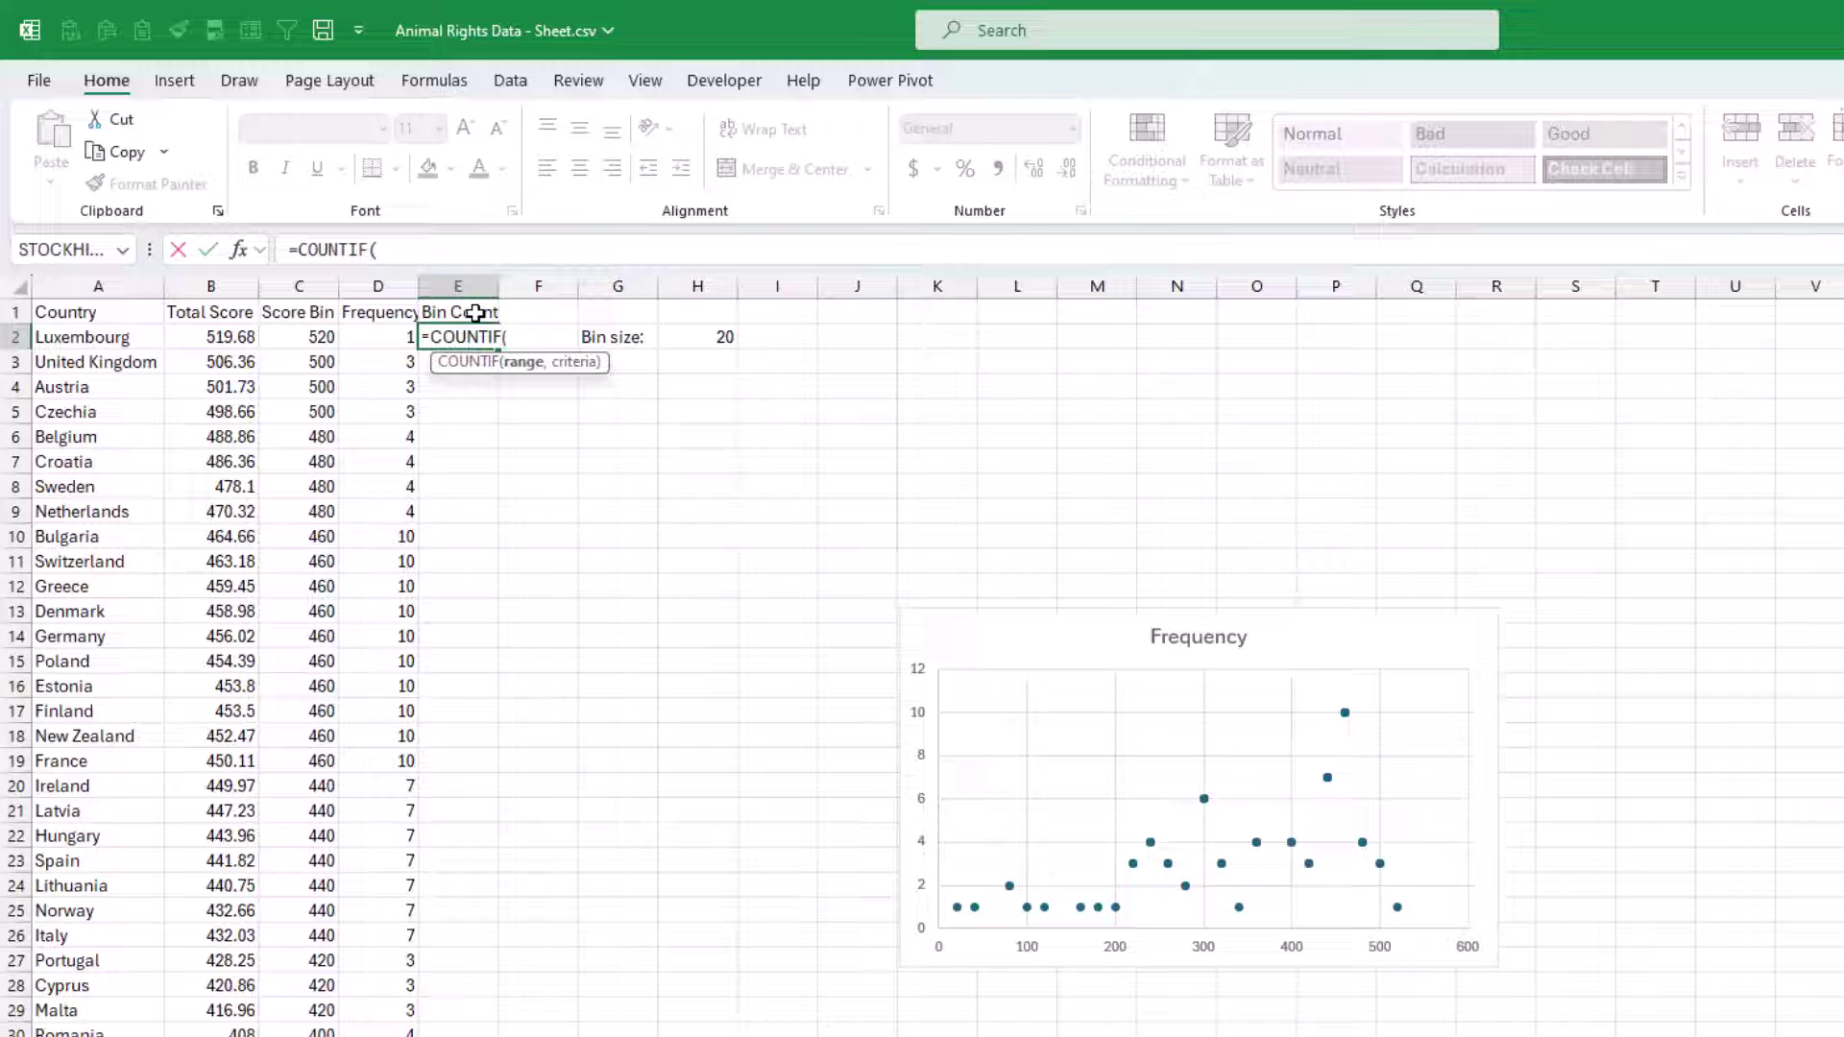
pyautogui.click(384, 339)
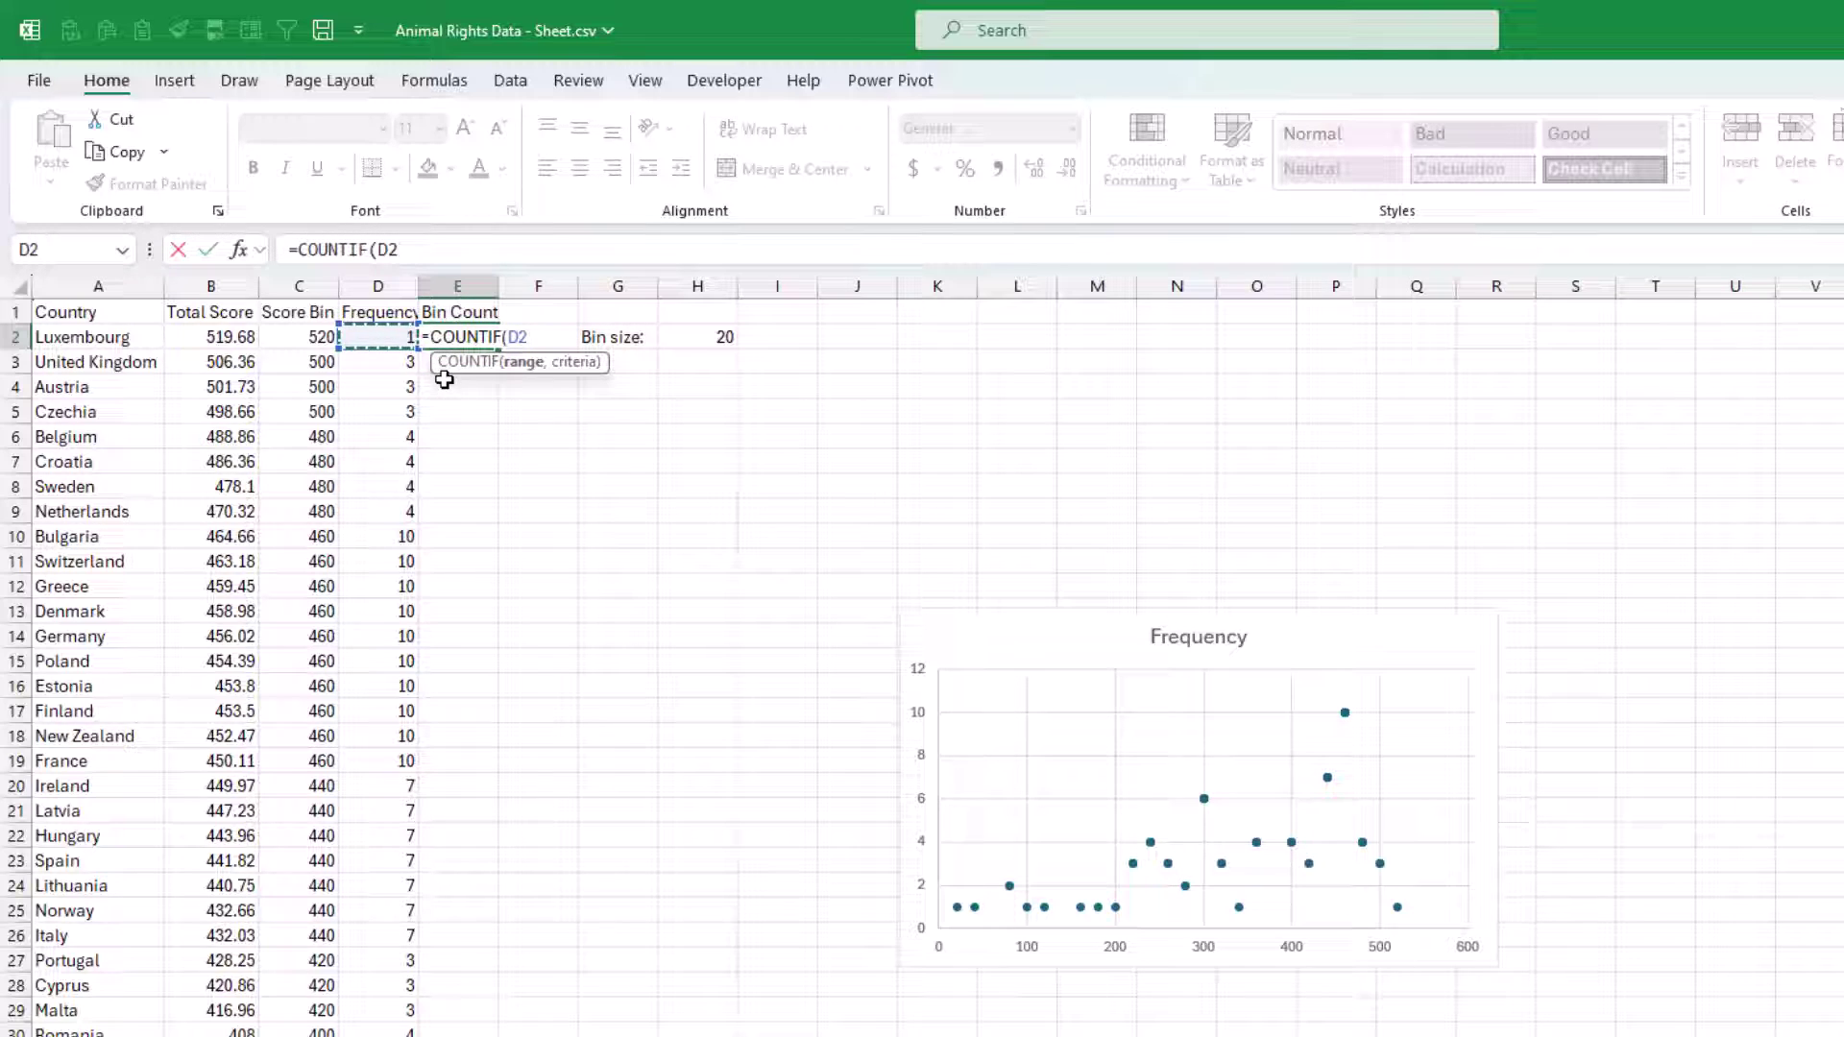
pyautogui.write(':D2')
pyautogui.doubleClick(518, 336)
pyautogui.click(518, 336)
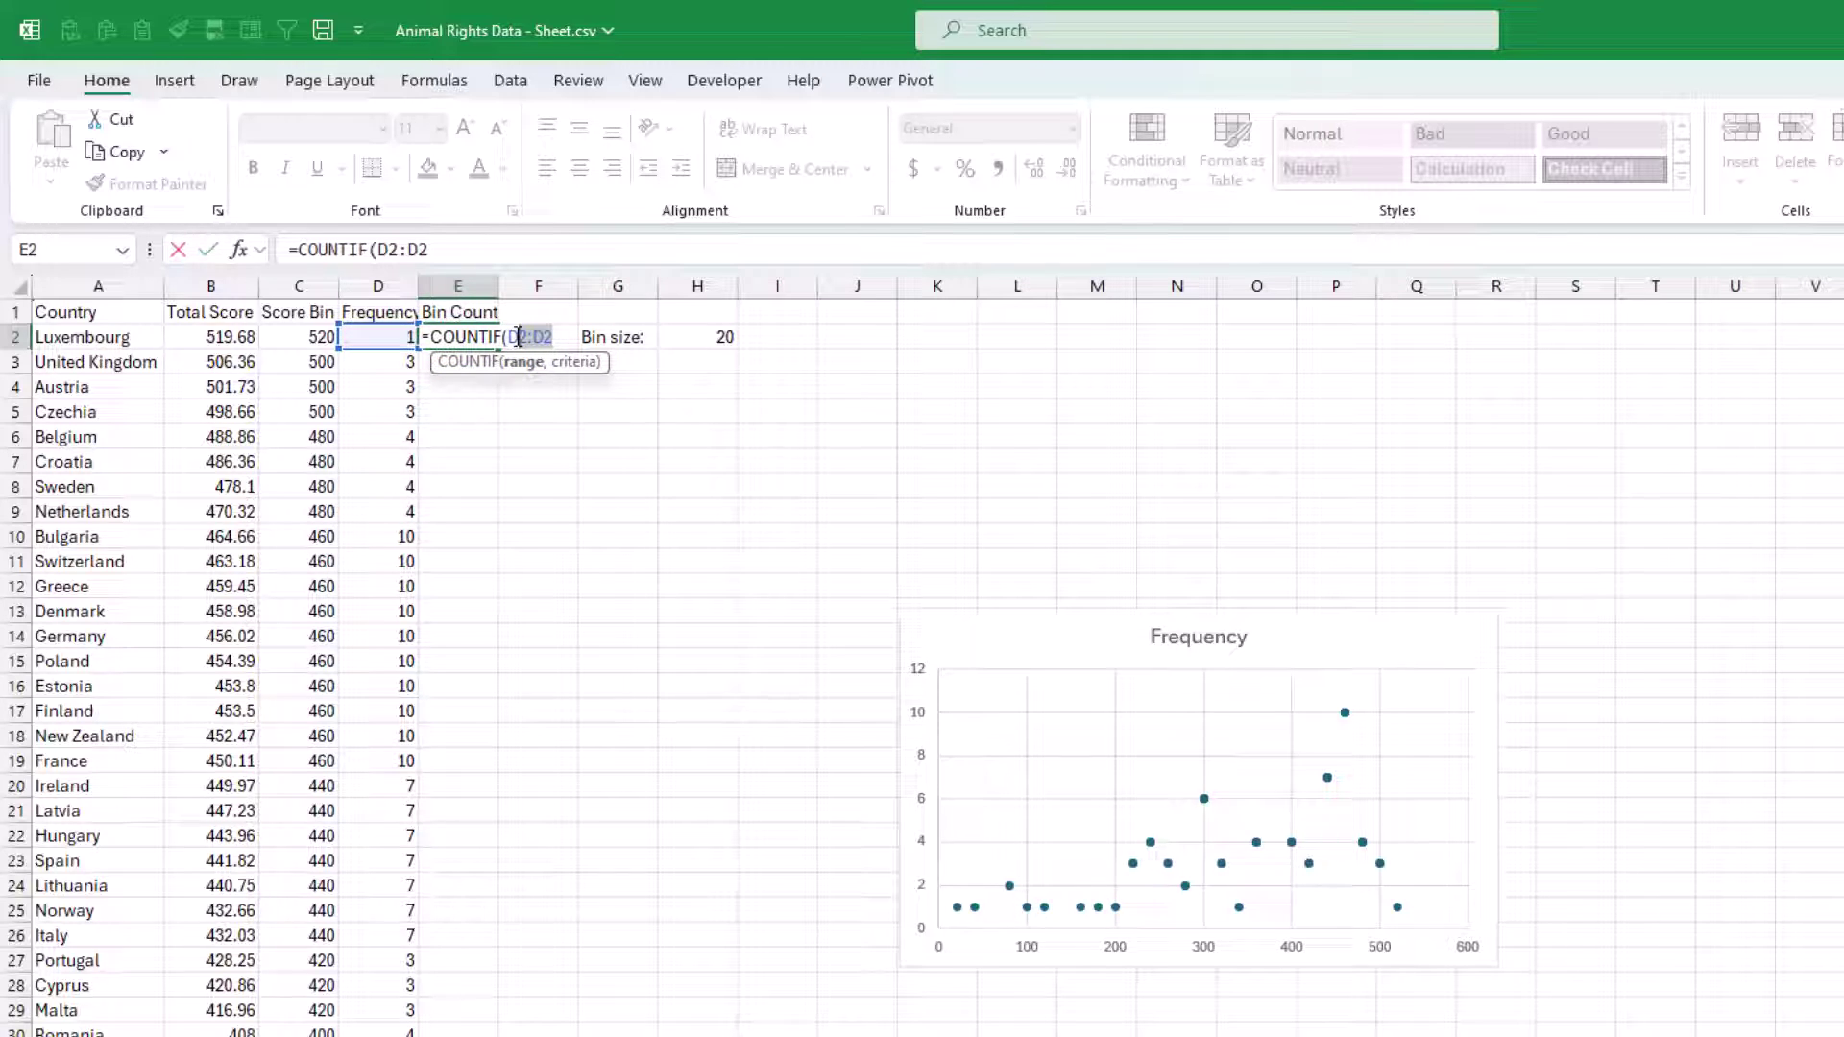
pyautogui.press('F4')
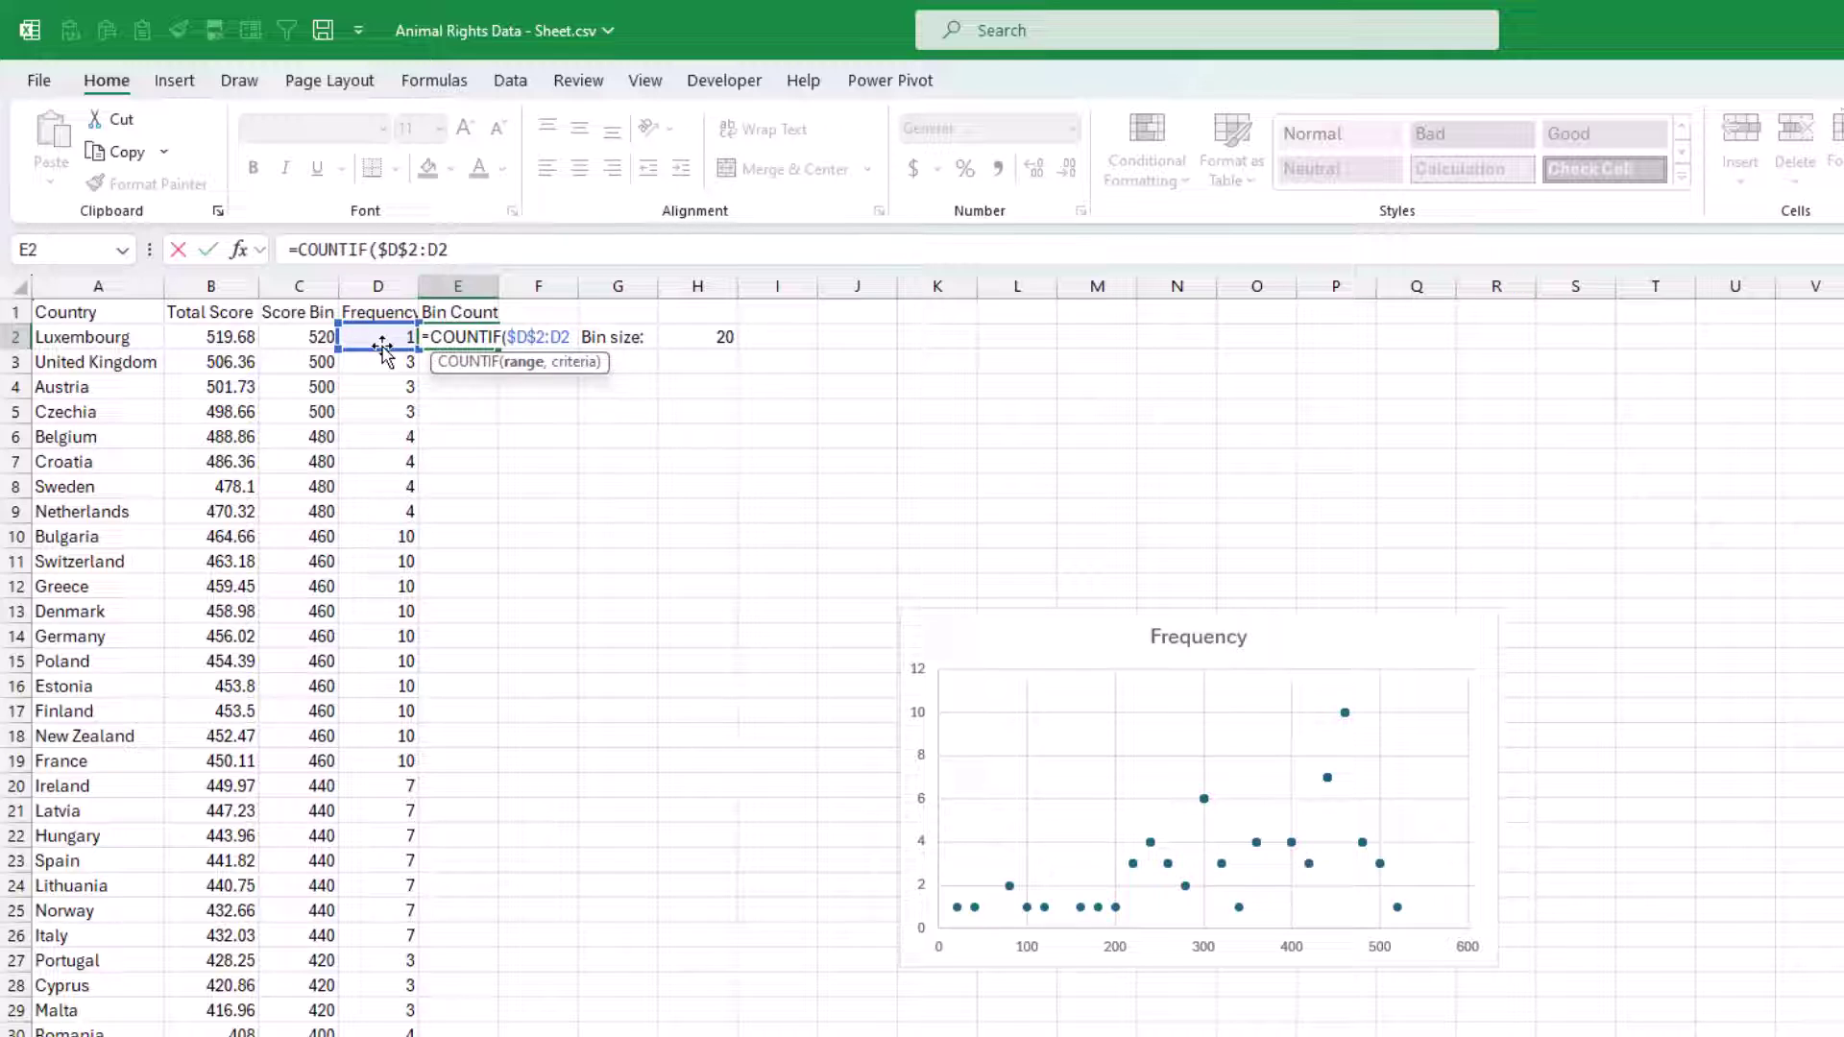
# - Shift the range to column C, completing E2 as =COUNTIF($C$2:C2,C2)
pyautogui.moveTo(384, 351); pyautogui.dragTo(319, 355)
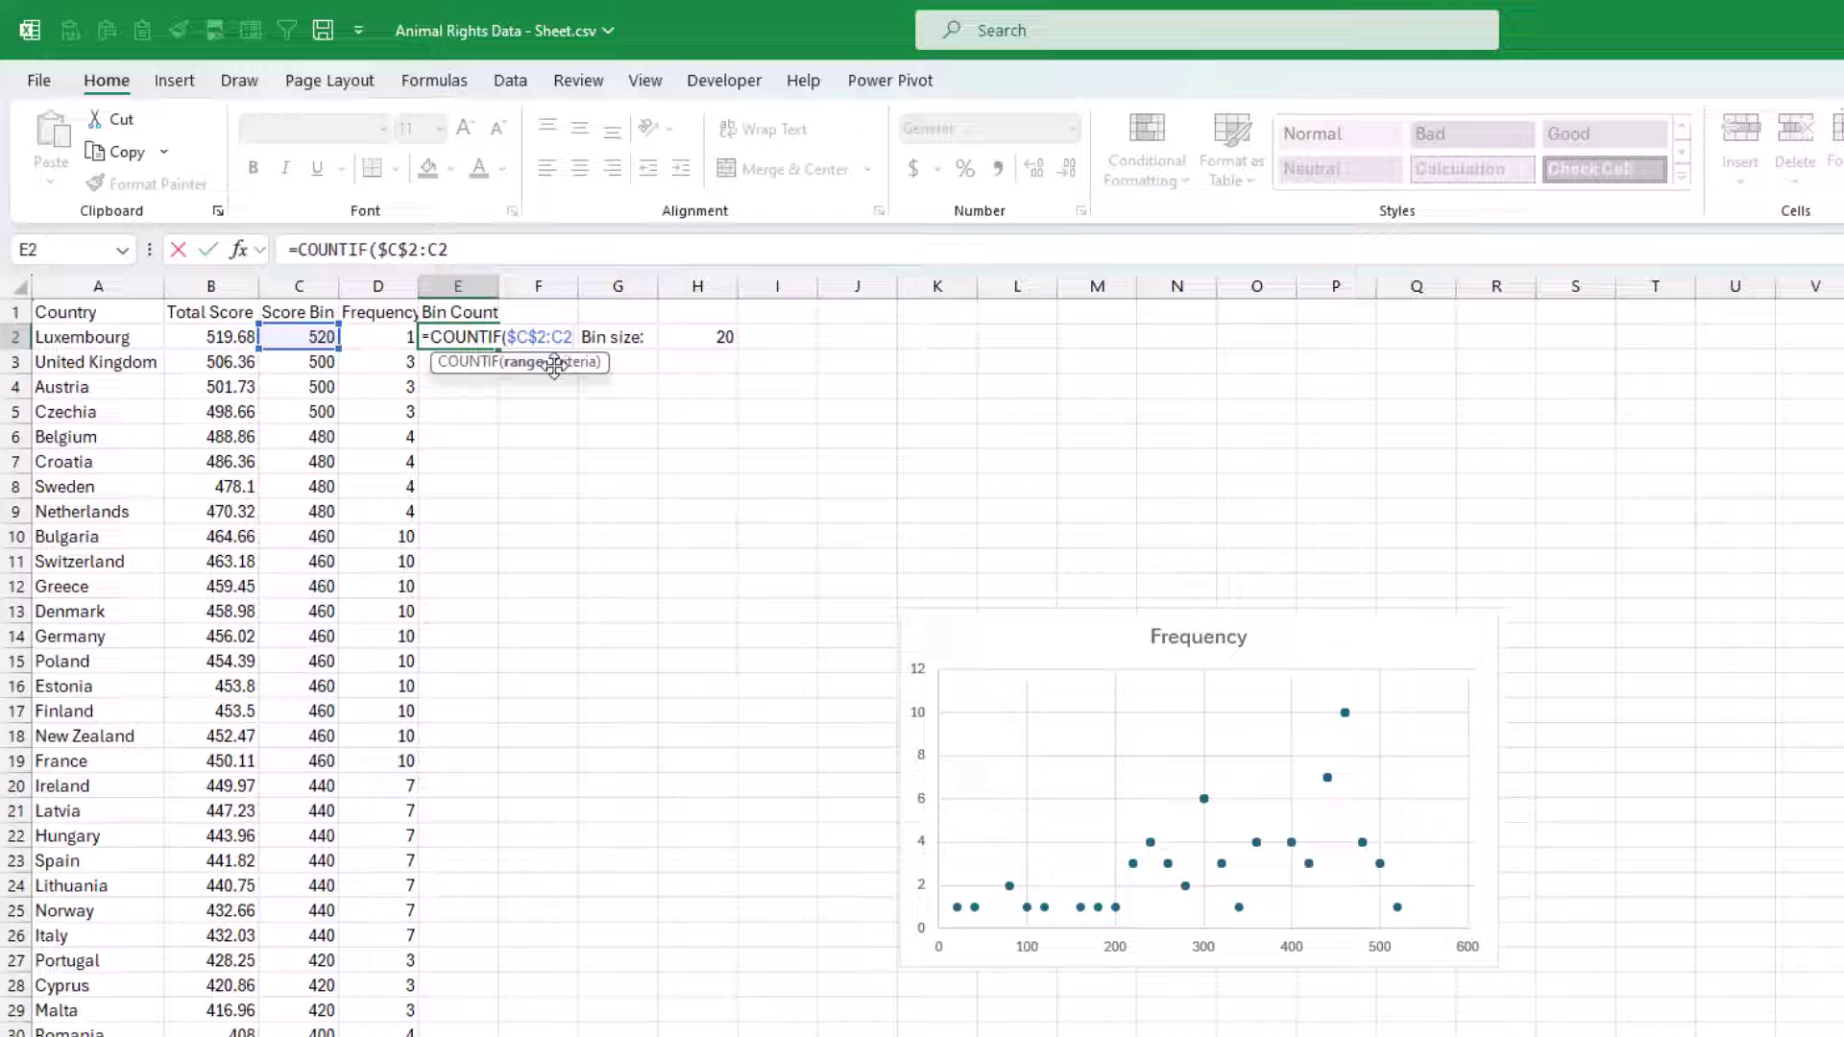
pyautogui.write(',')
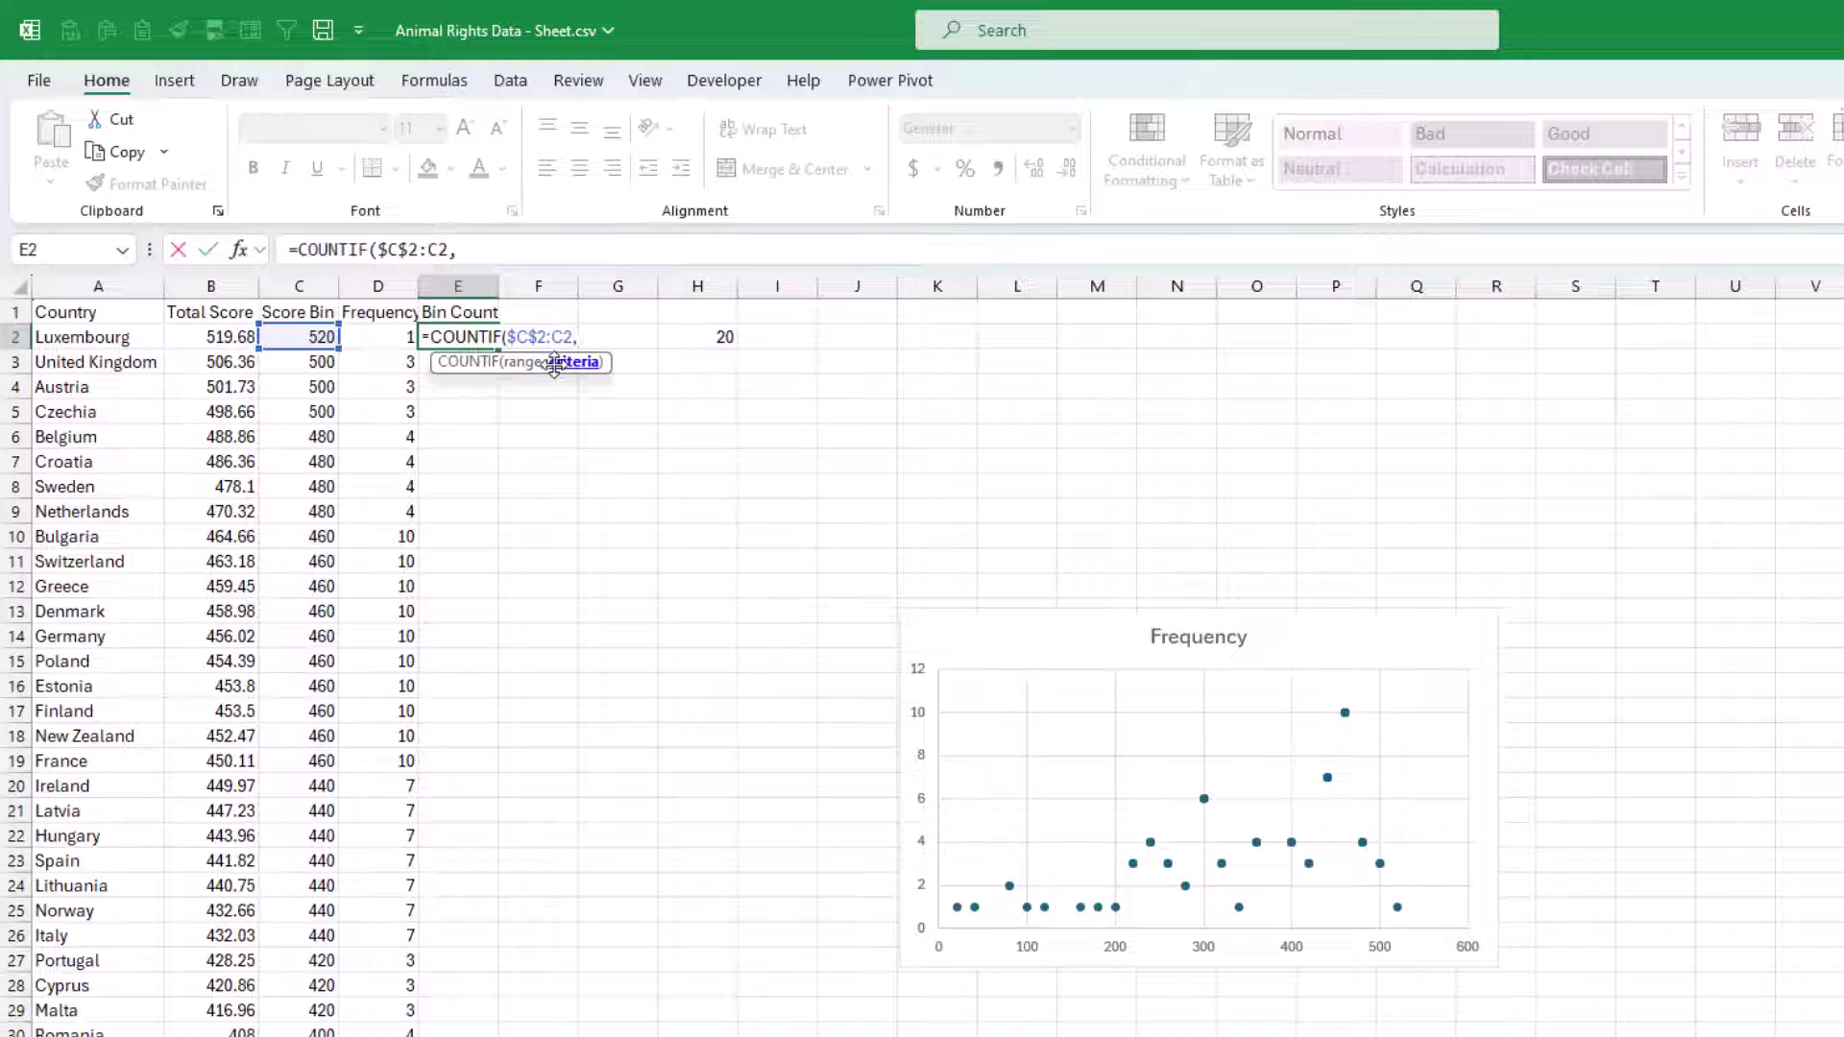
pyautogui.click(321, 337)
pyautogui.press('Return')
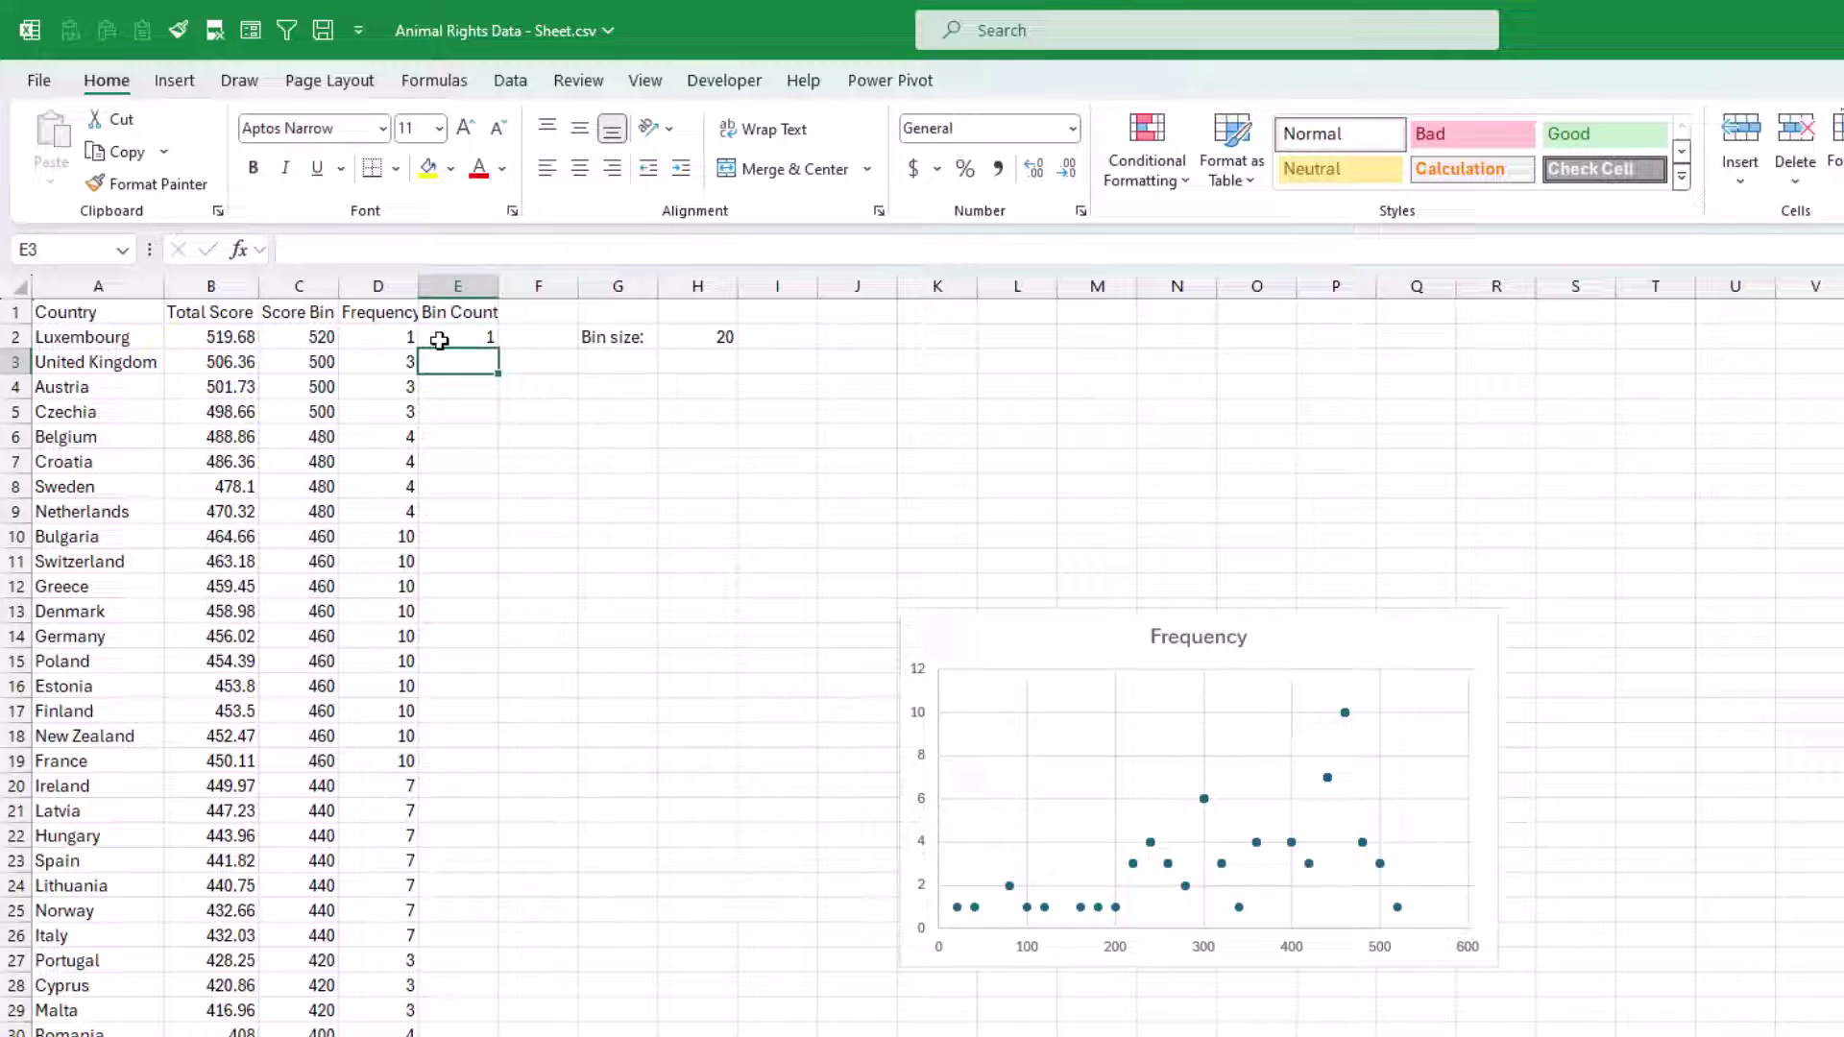
# - Fill the Bin Count formula down column E and check the running counts through E9
pyautogui.click(476, 338)
pyautogui.doubleClick(495, 354)
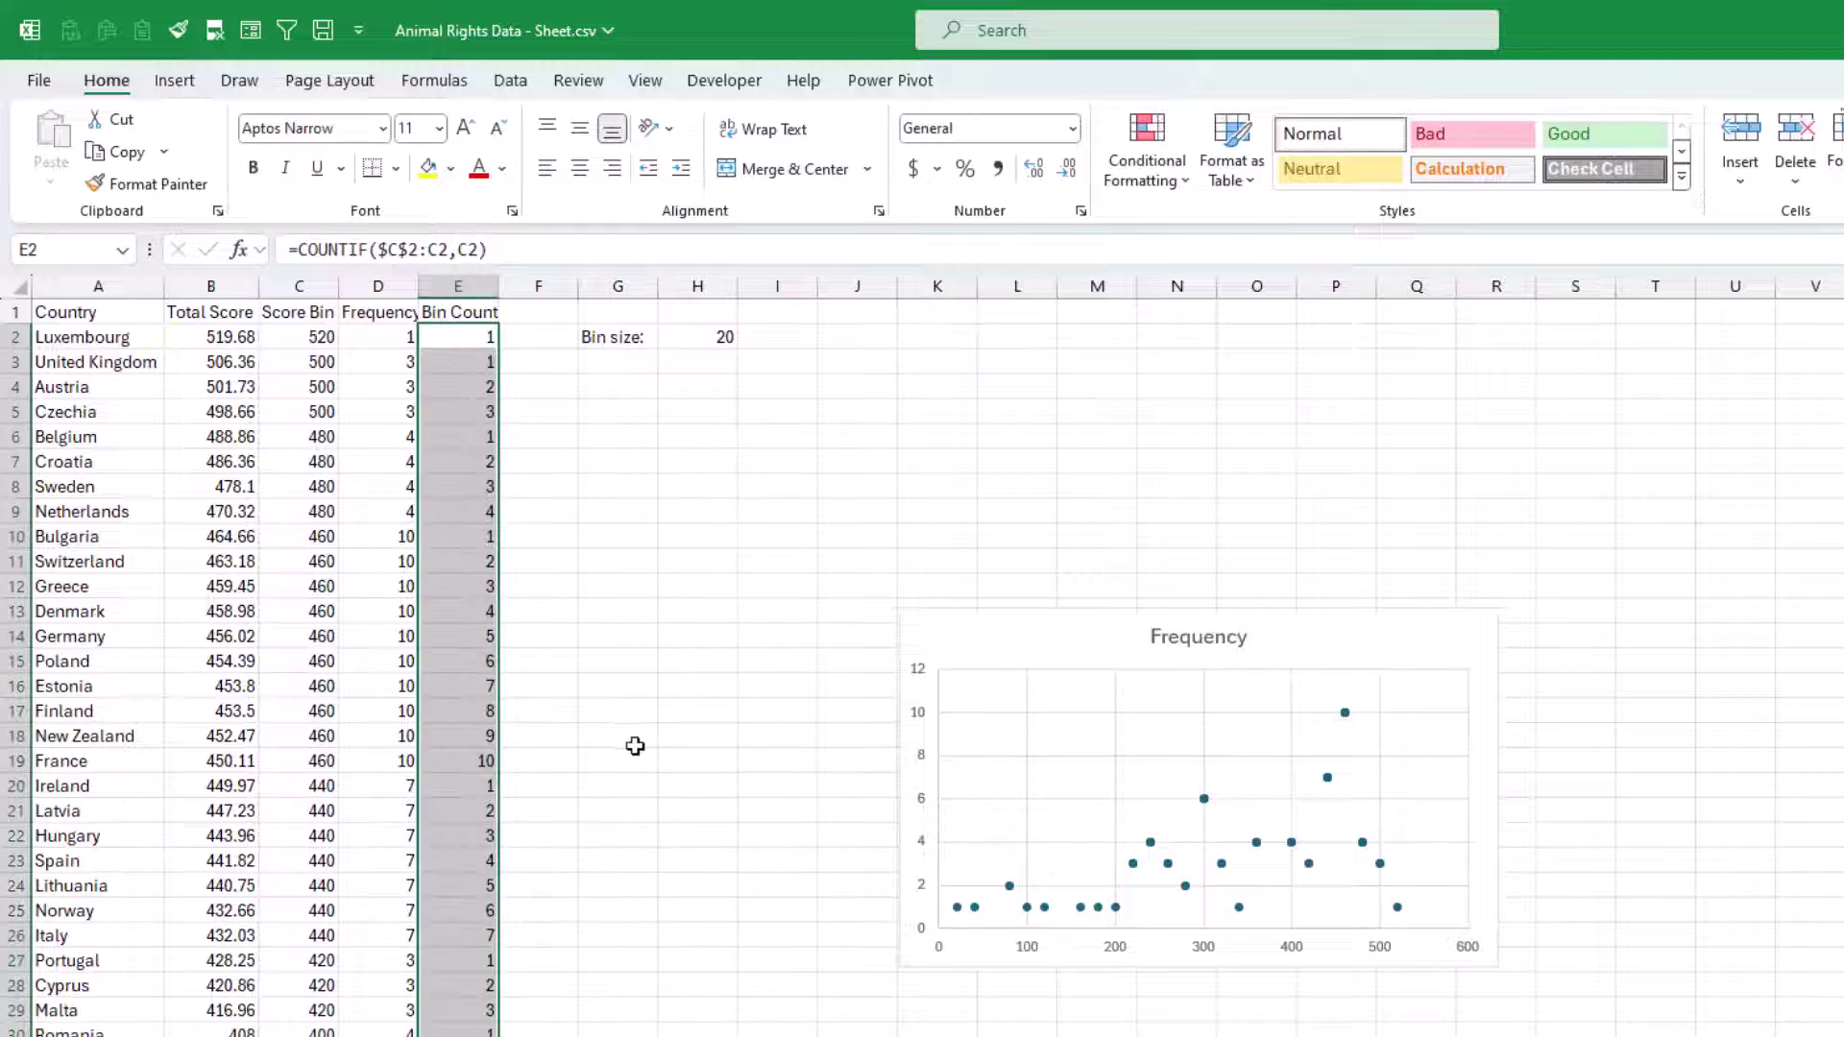
pyautogui.click(483, 368)
pyautogui.click(478, 390)
pyautogui.click(470, 414)
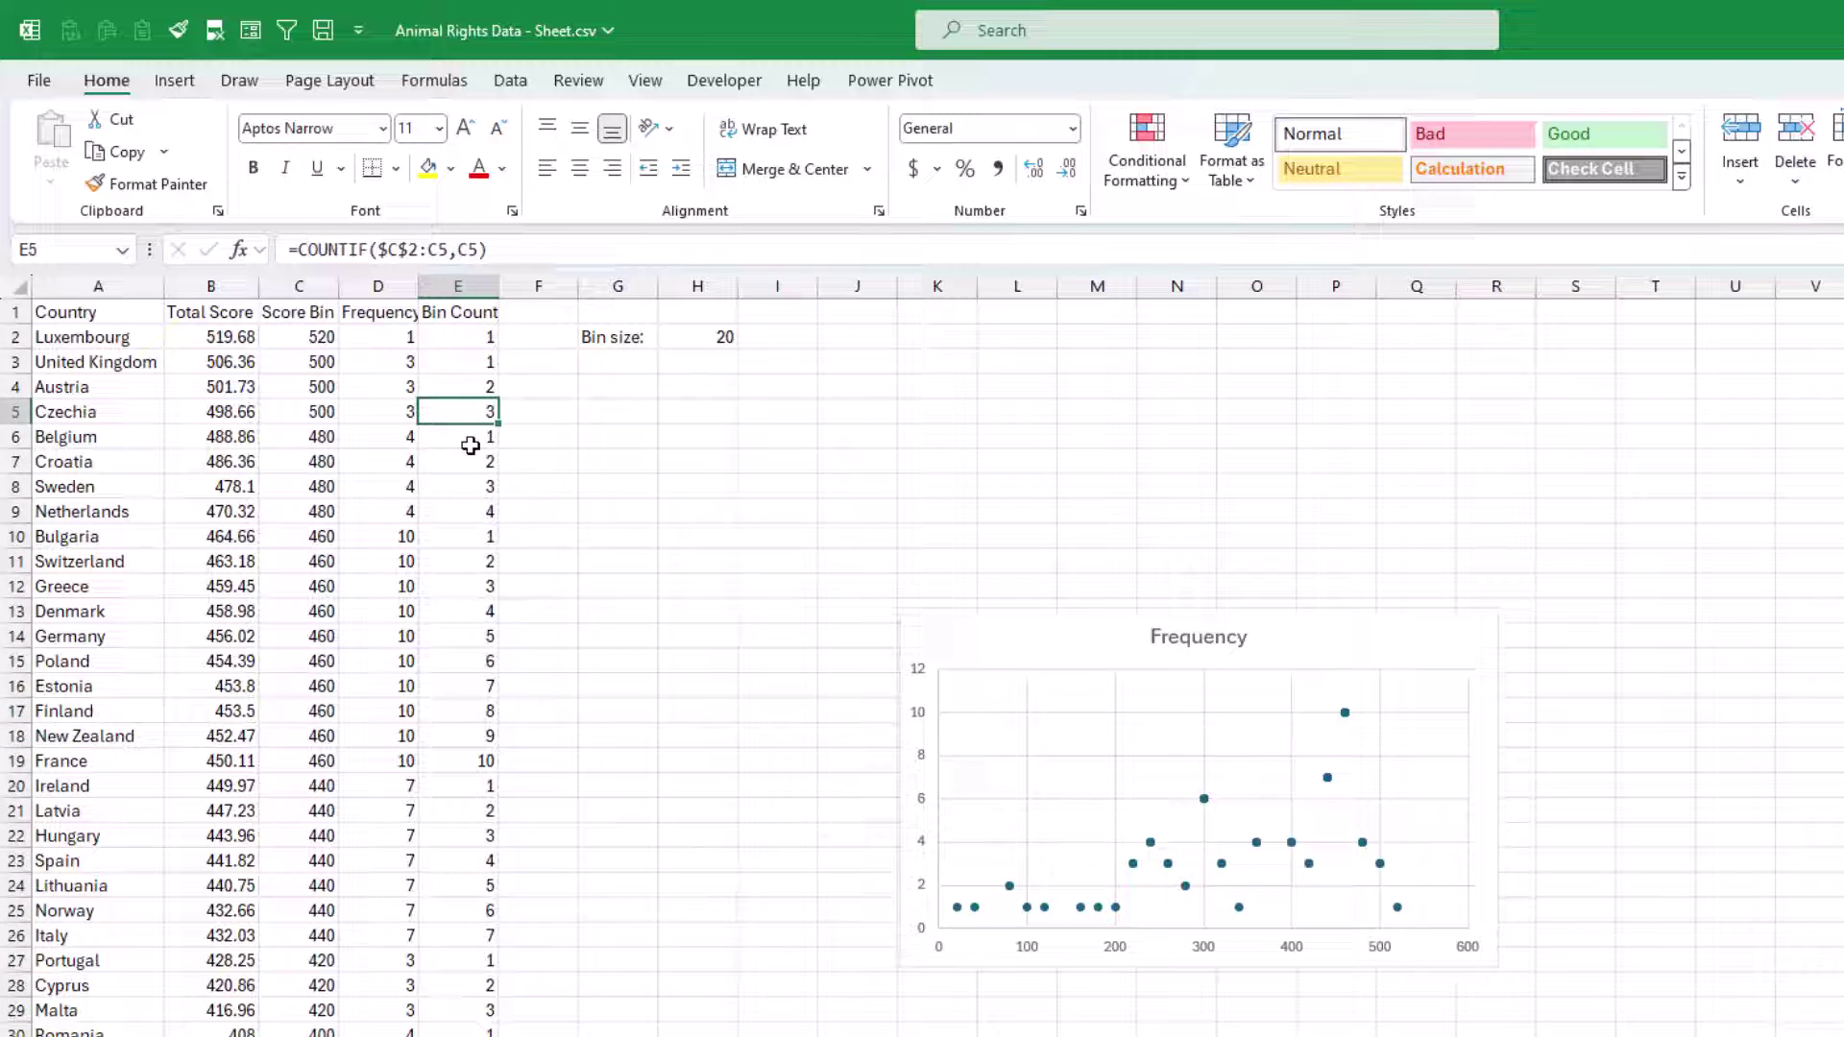
pyautogui.click(469, 439)
pyautogui.click(469, 464)
pyautogui.click(466, 486)
pyautogui.click(457, 510)
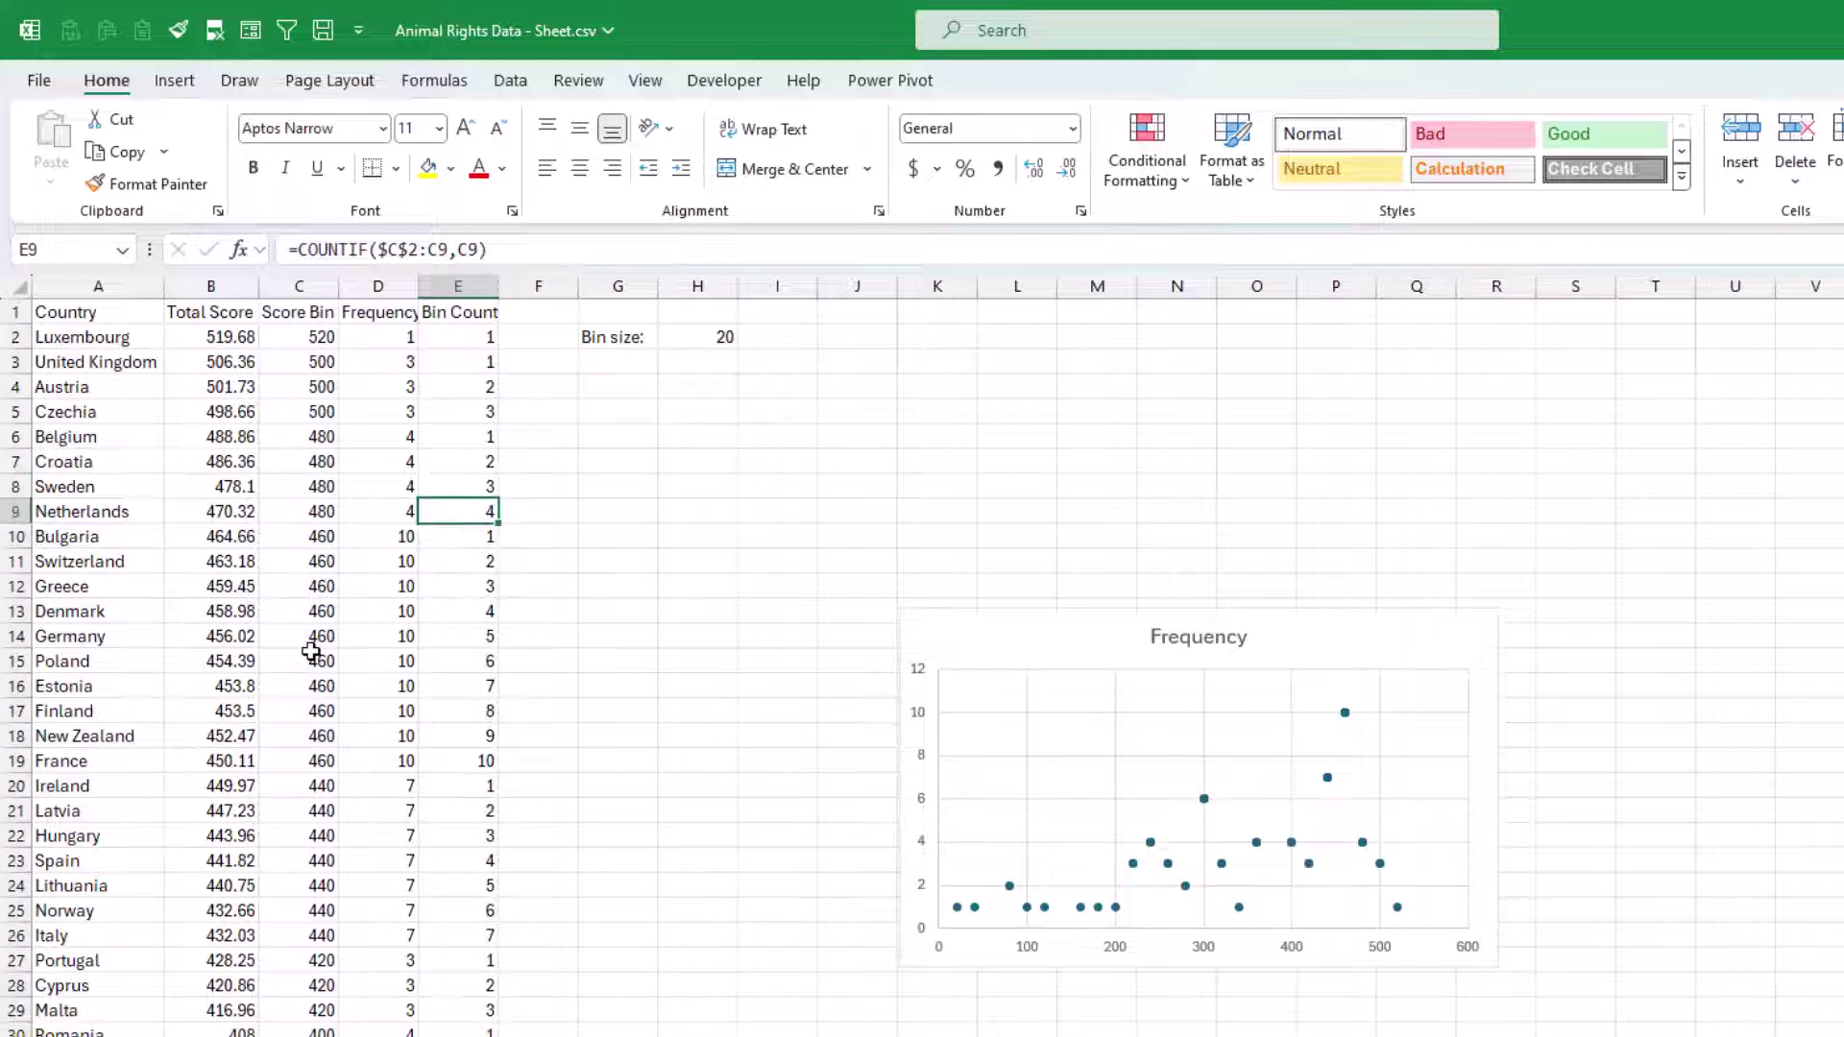
# - Switch the chart's values from Frequency to Bin Count and move the chart under Bin size
pyautogui.click(974, 615)
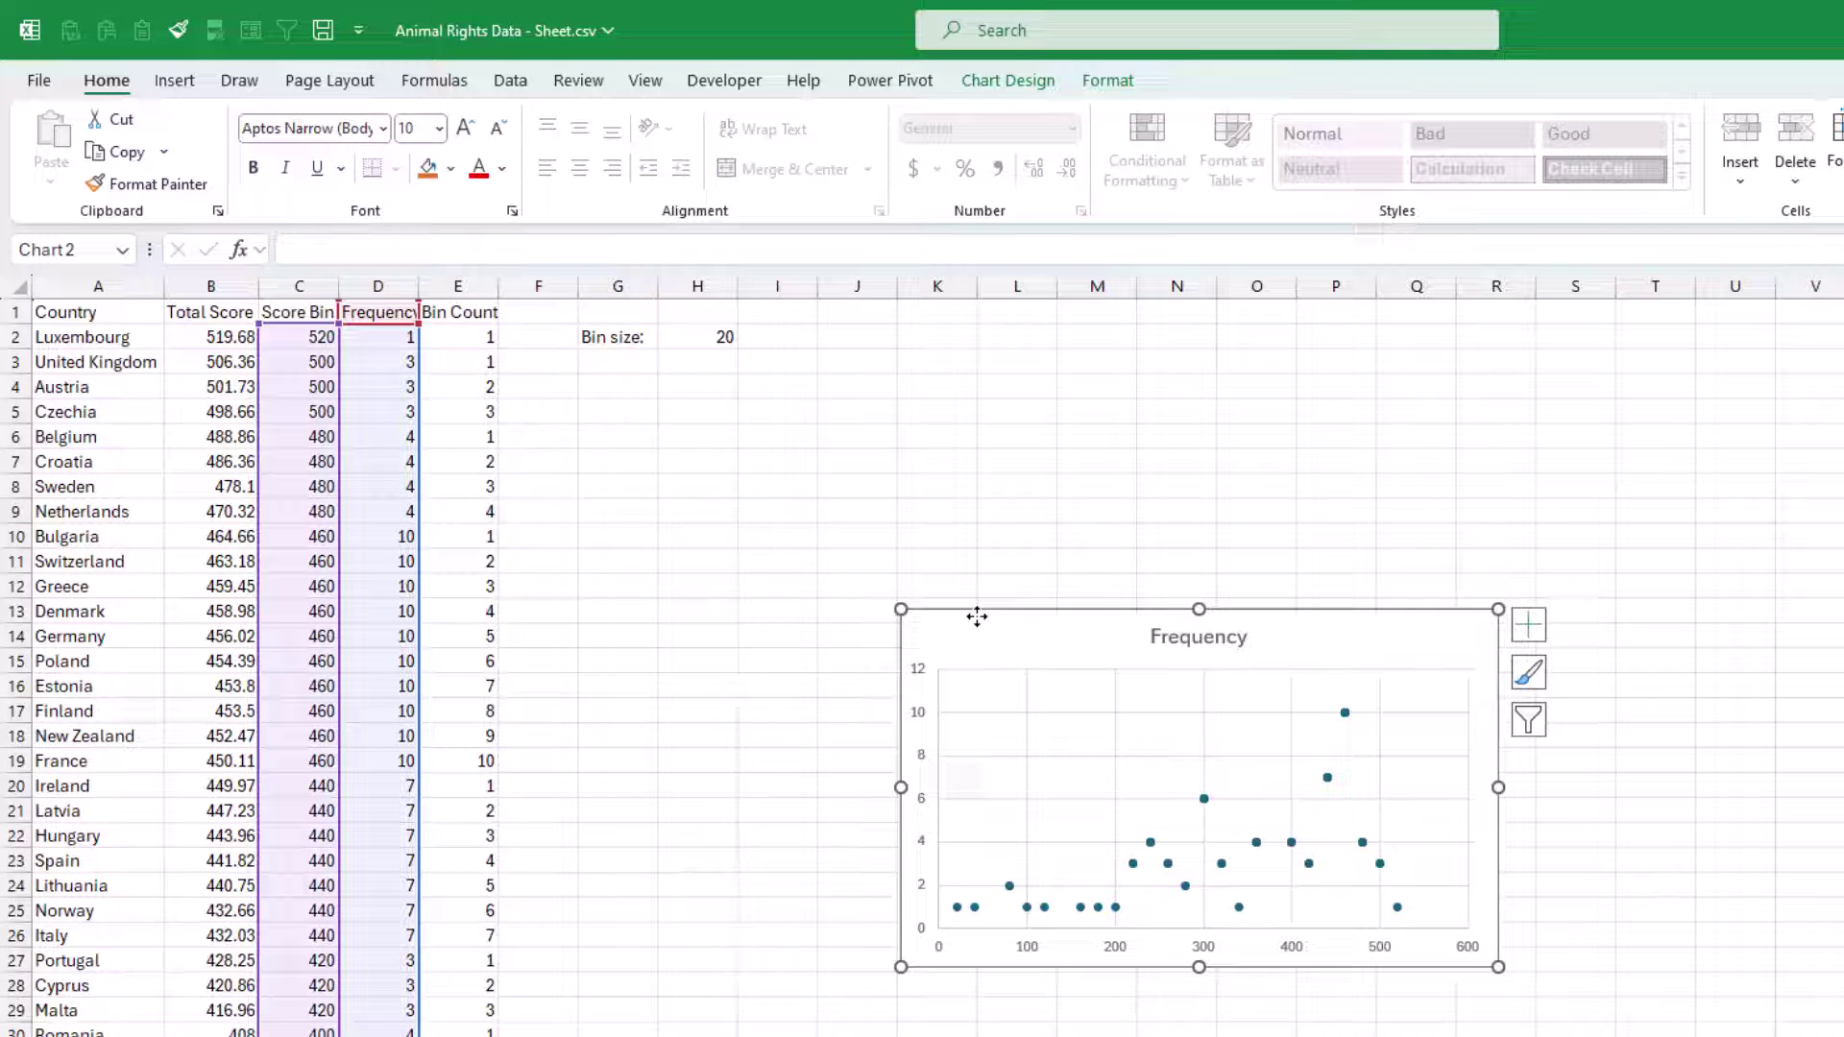
pyautogui.moveTo(417, 461); pyautogui.dragTo(449, 462)
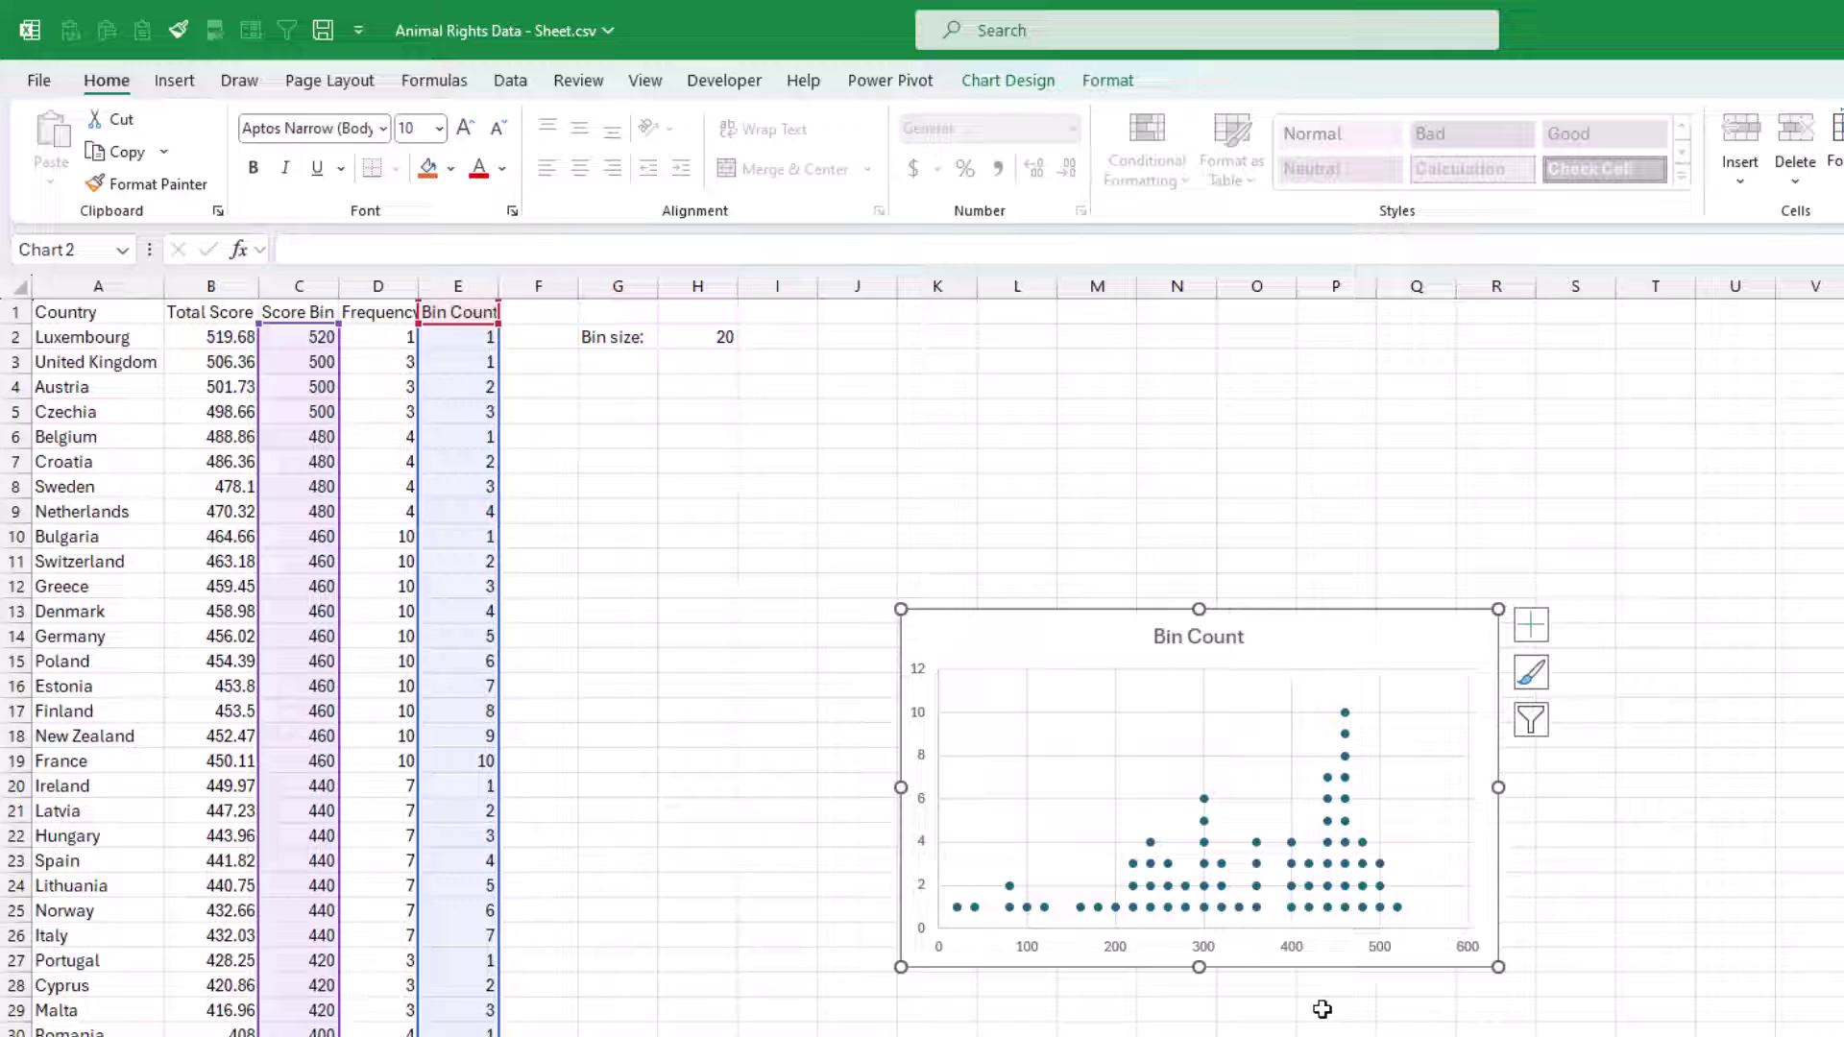
pyautogui.moveTo(1076, 619); pyautogui.dragTo(787, 406)
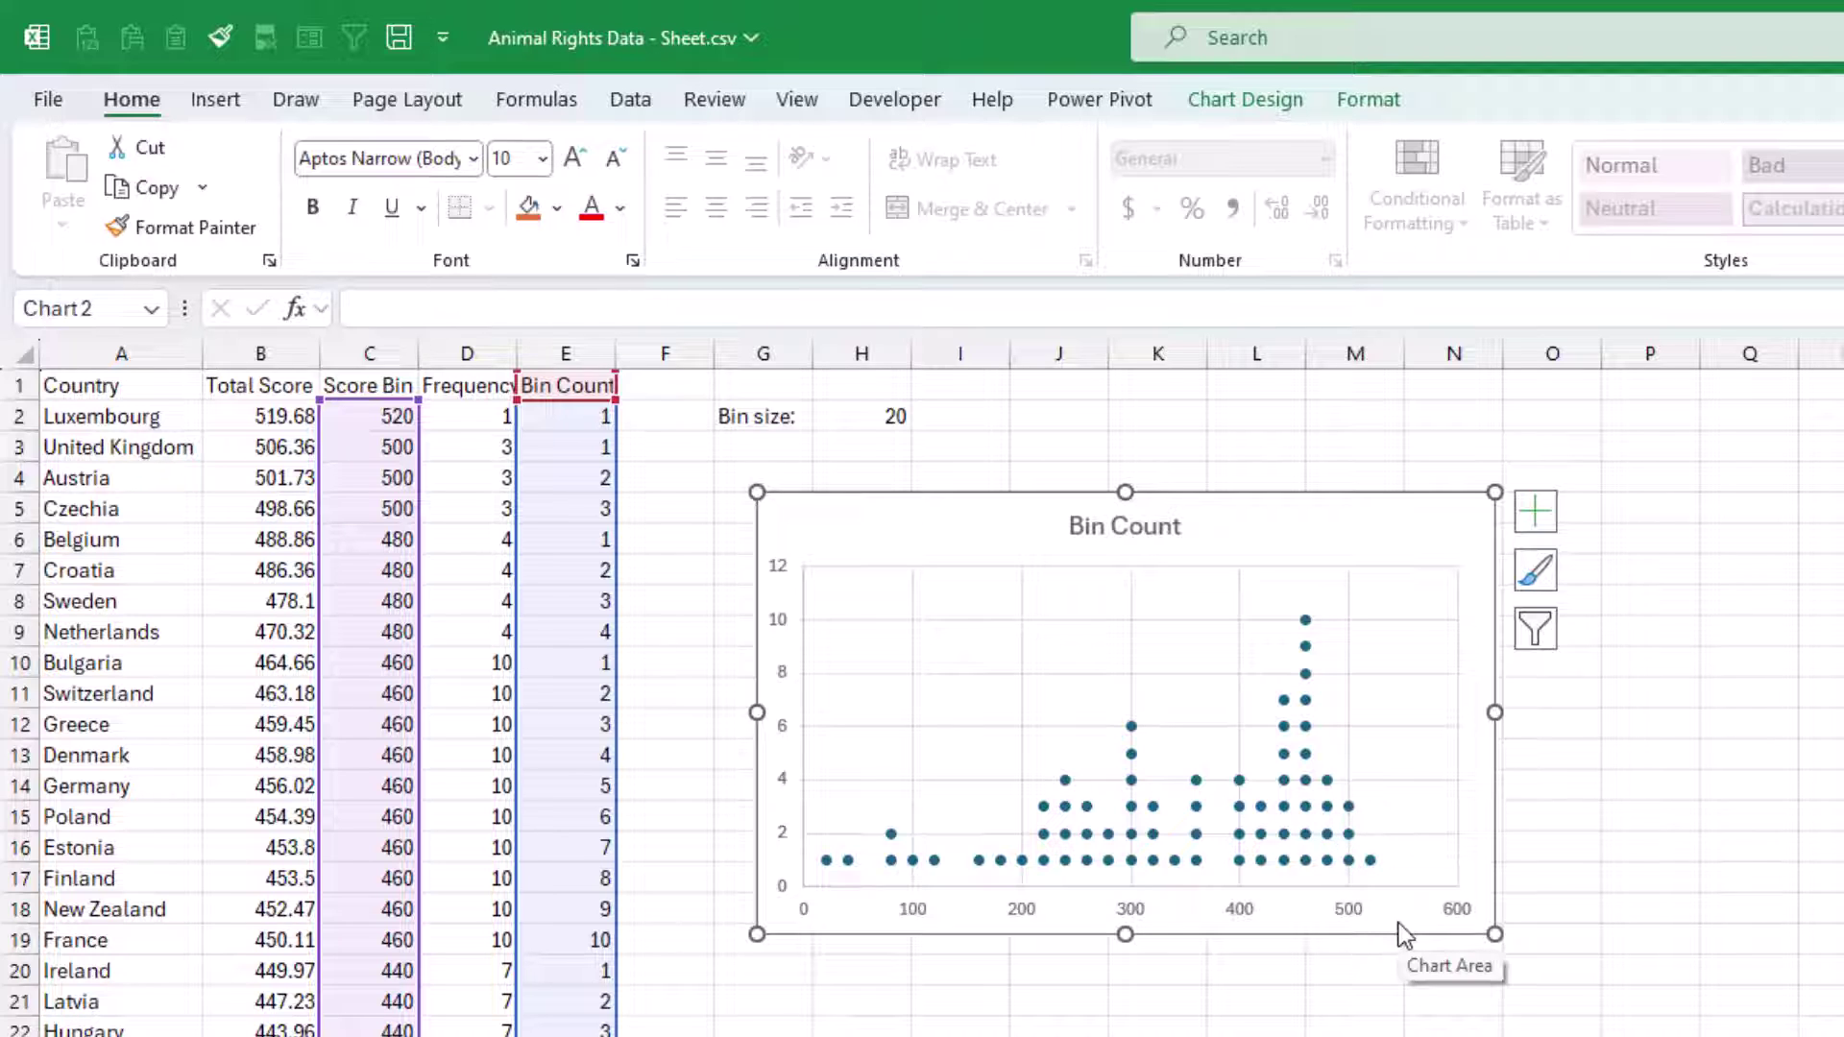
# - Insert a column before Bin size and add a Position header with =E2-D2/2 in F2
pyautogui.click(642, 383)
pyautogui.rightClick(741, 354)
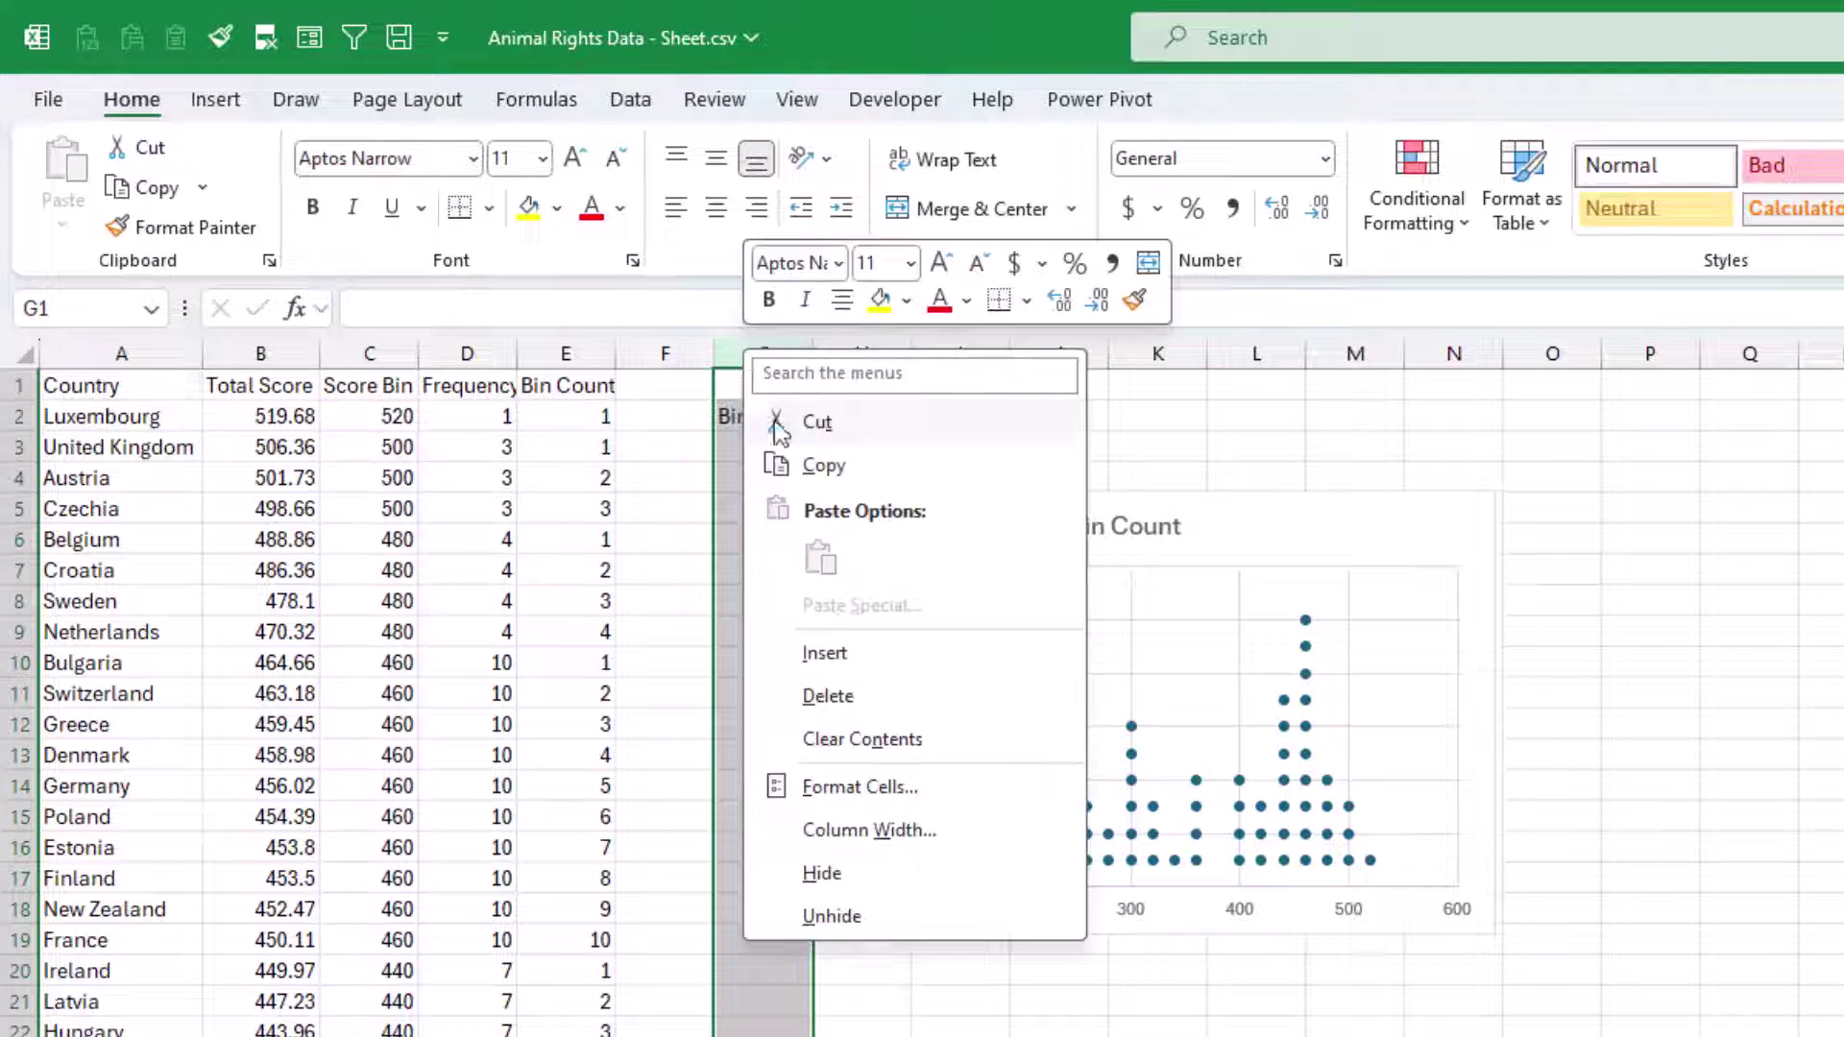
pyautogui.click(835, 650)
pyautogui.press('Left')
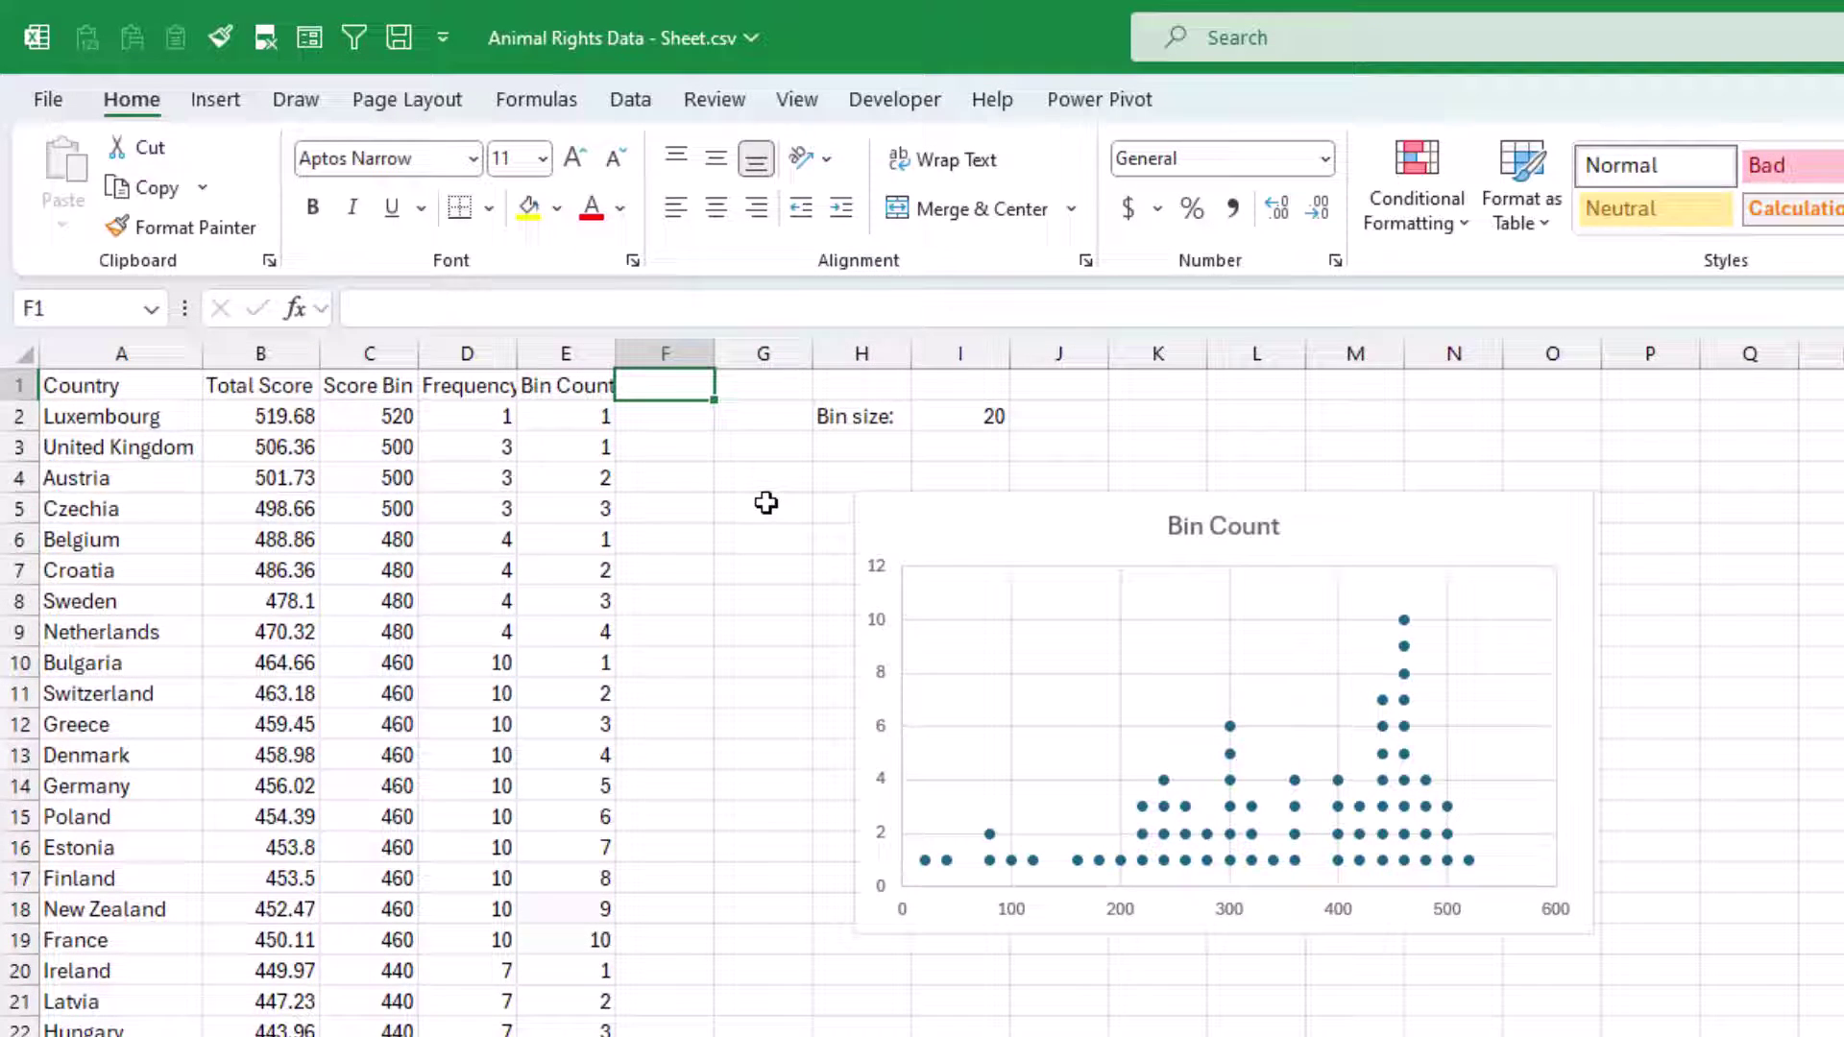
pyautogui.write('Position')
pyautogui.press('Return')
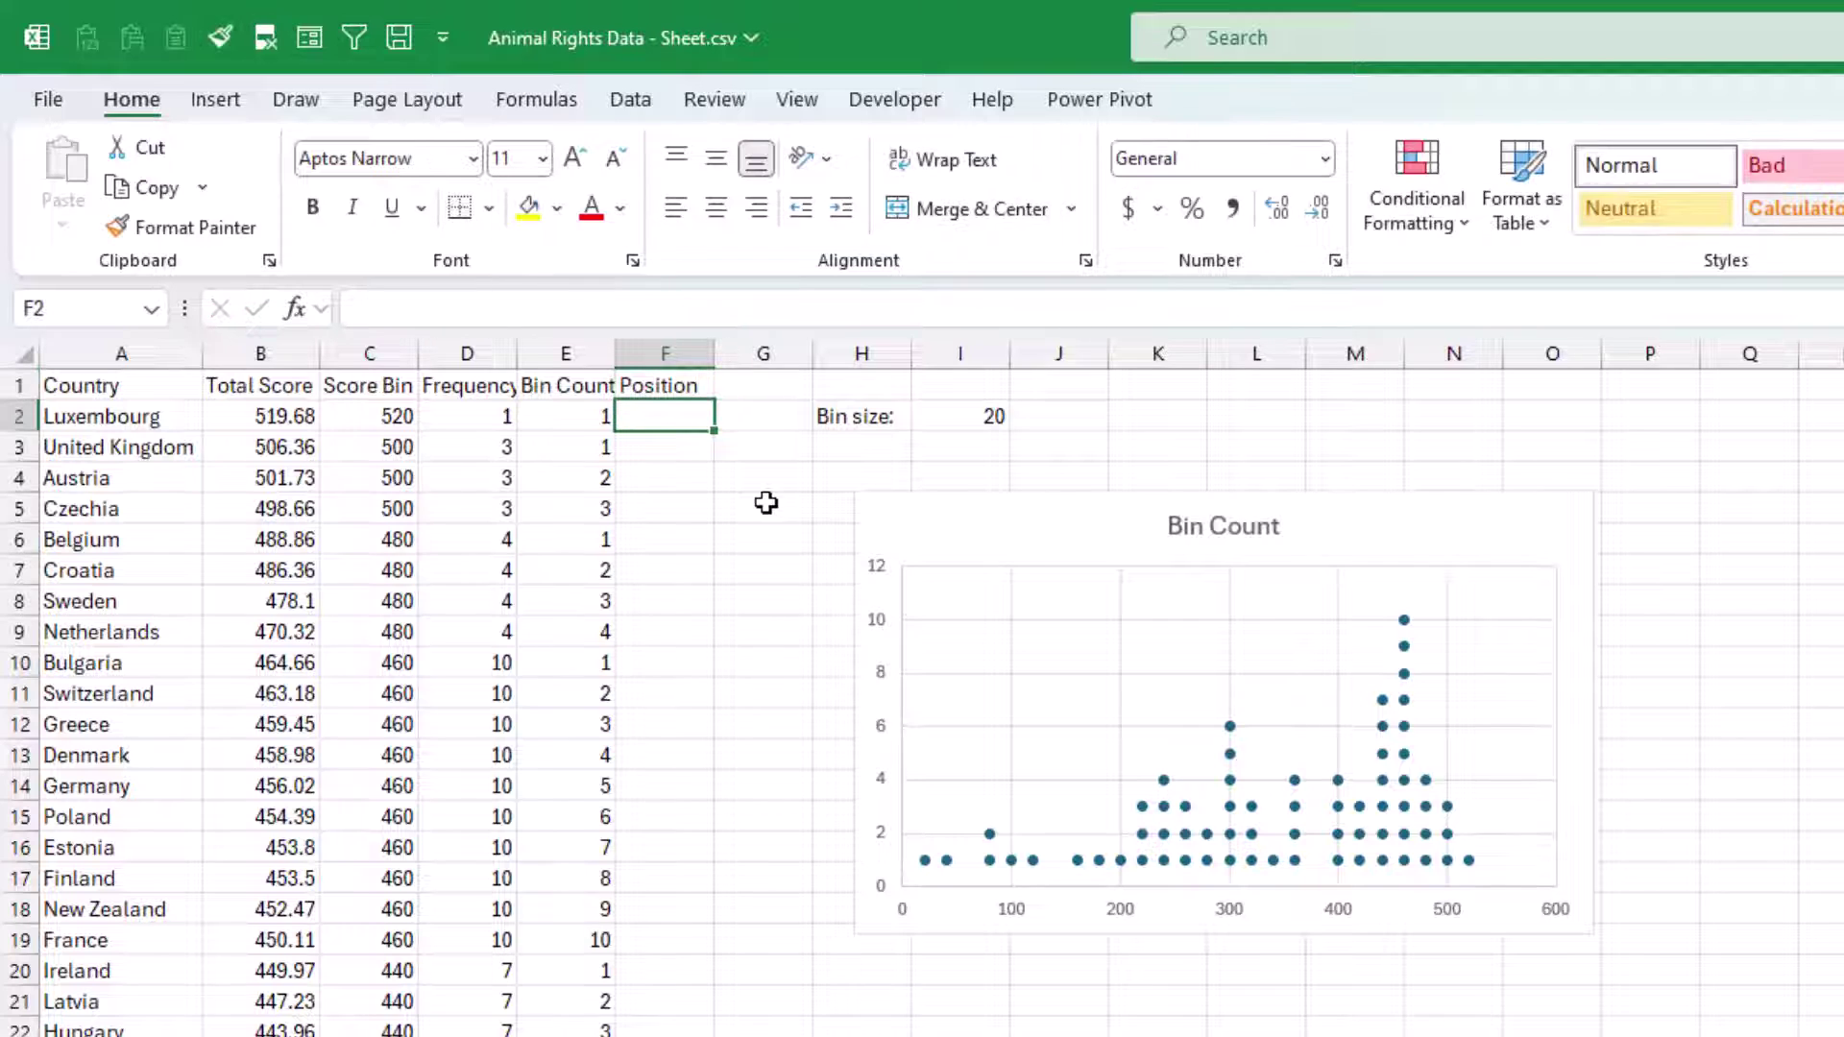
pyautogui.write('=')
pyautogui.press('Left')
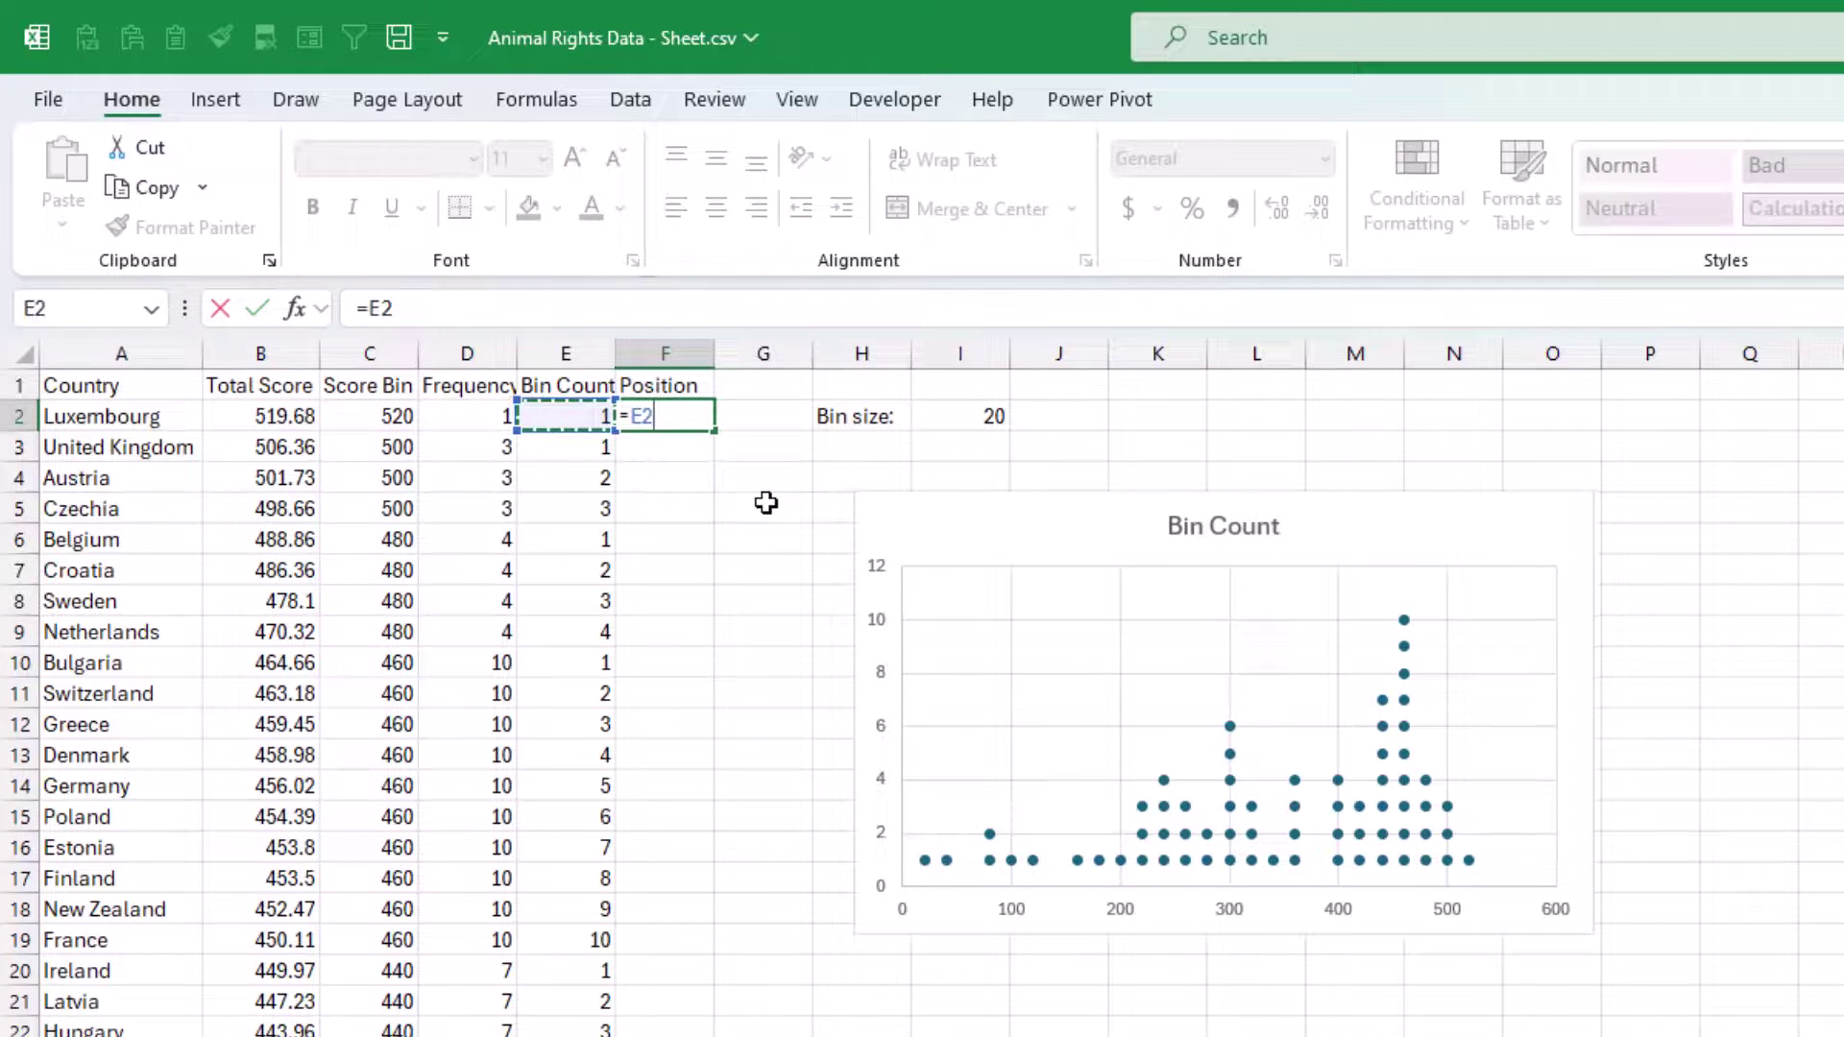
pyautogui.write('-')
pyautogui.press('Left')
pyautogui.press('Left')
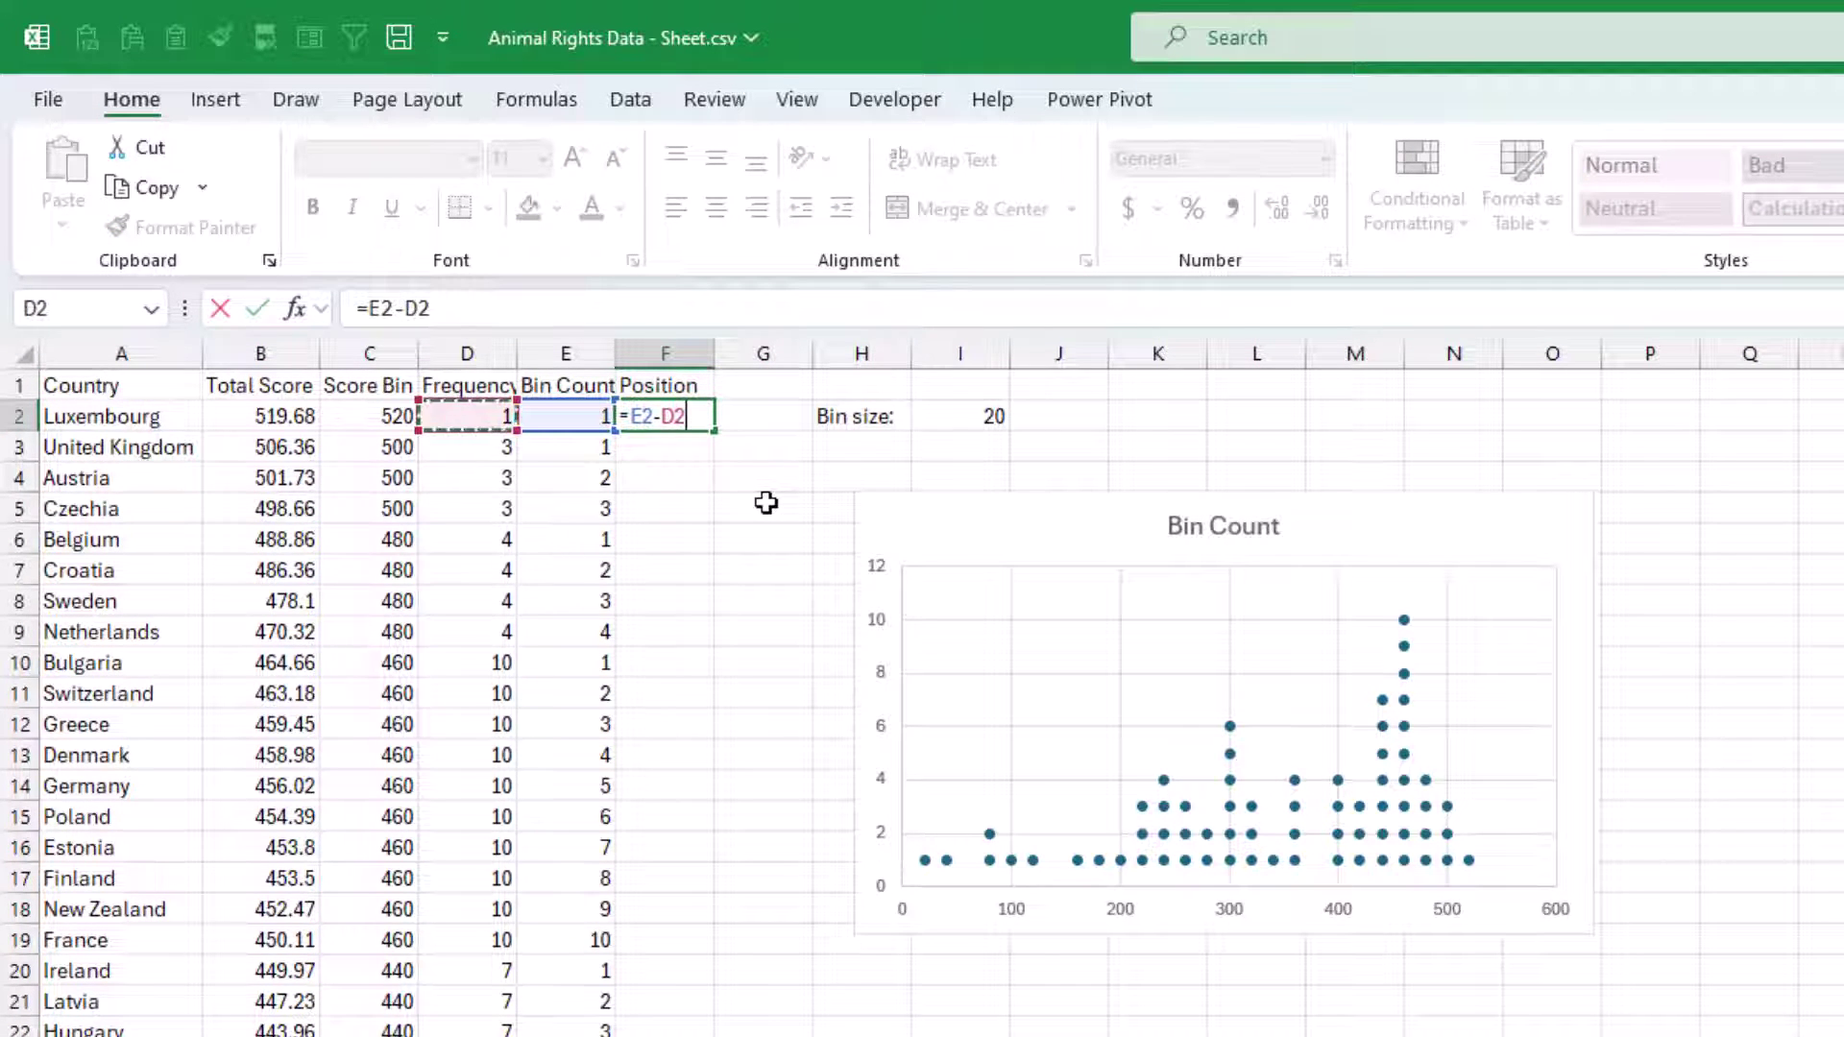
pyautogui.press('Right')
pyautogui.write('/')
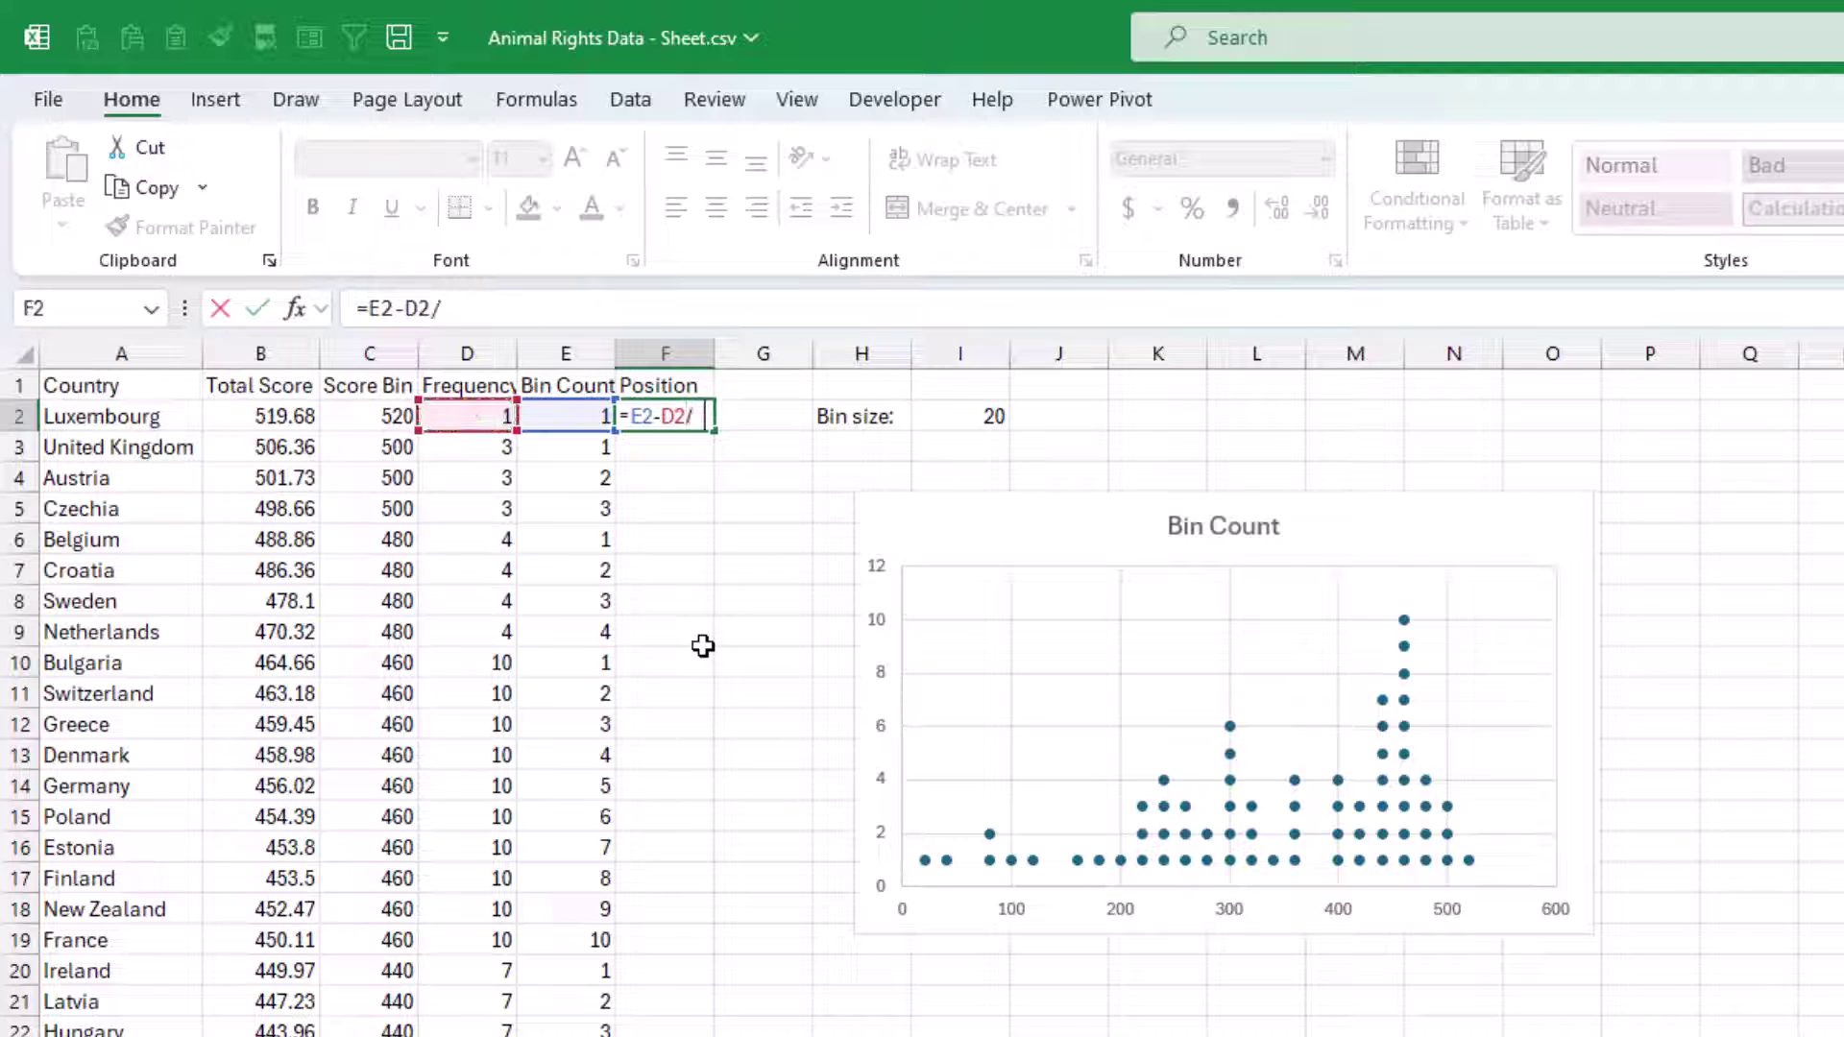
pyautogui.write('2')
pyautogui.press('Return')
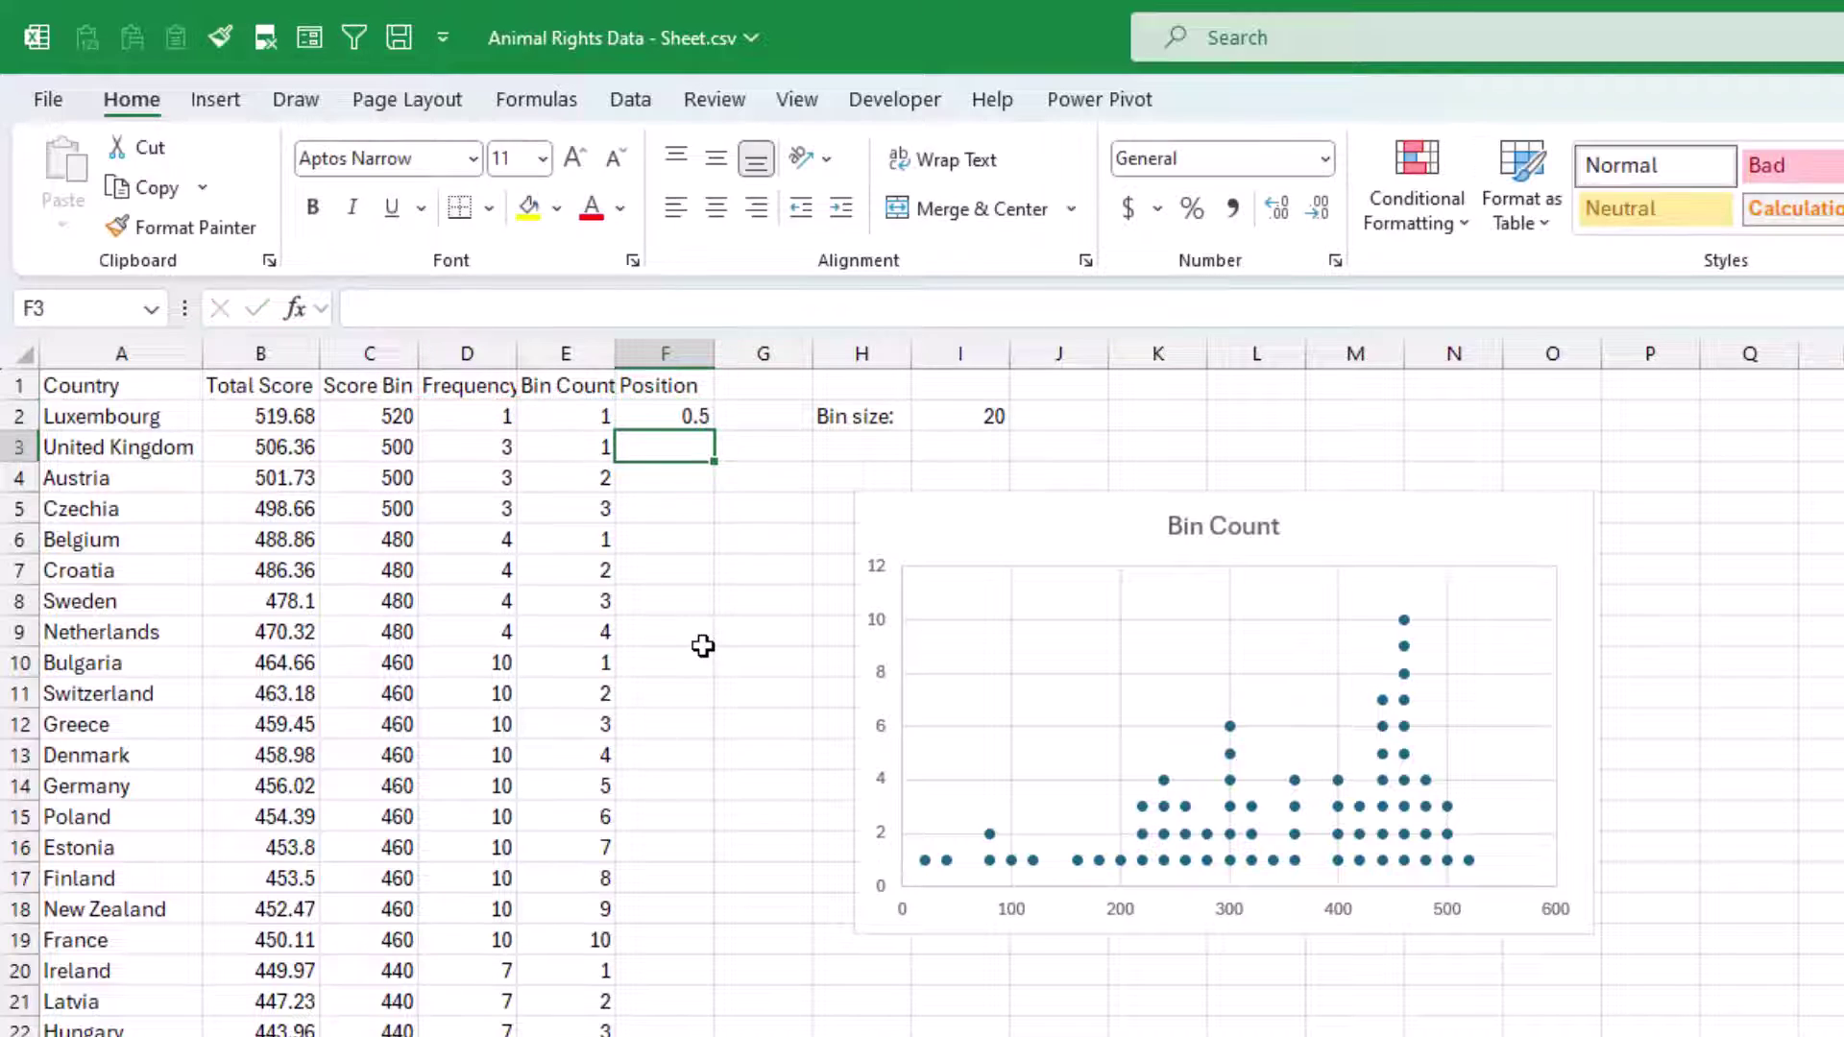
# - Fill Position down, then revise F2 to =E2-D2/2-0.5 and refill column F
pyautogui.click(704, 416)
pyautogui.doubleClick(716, 437)
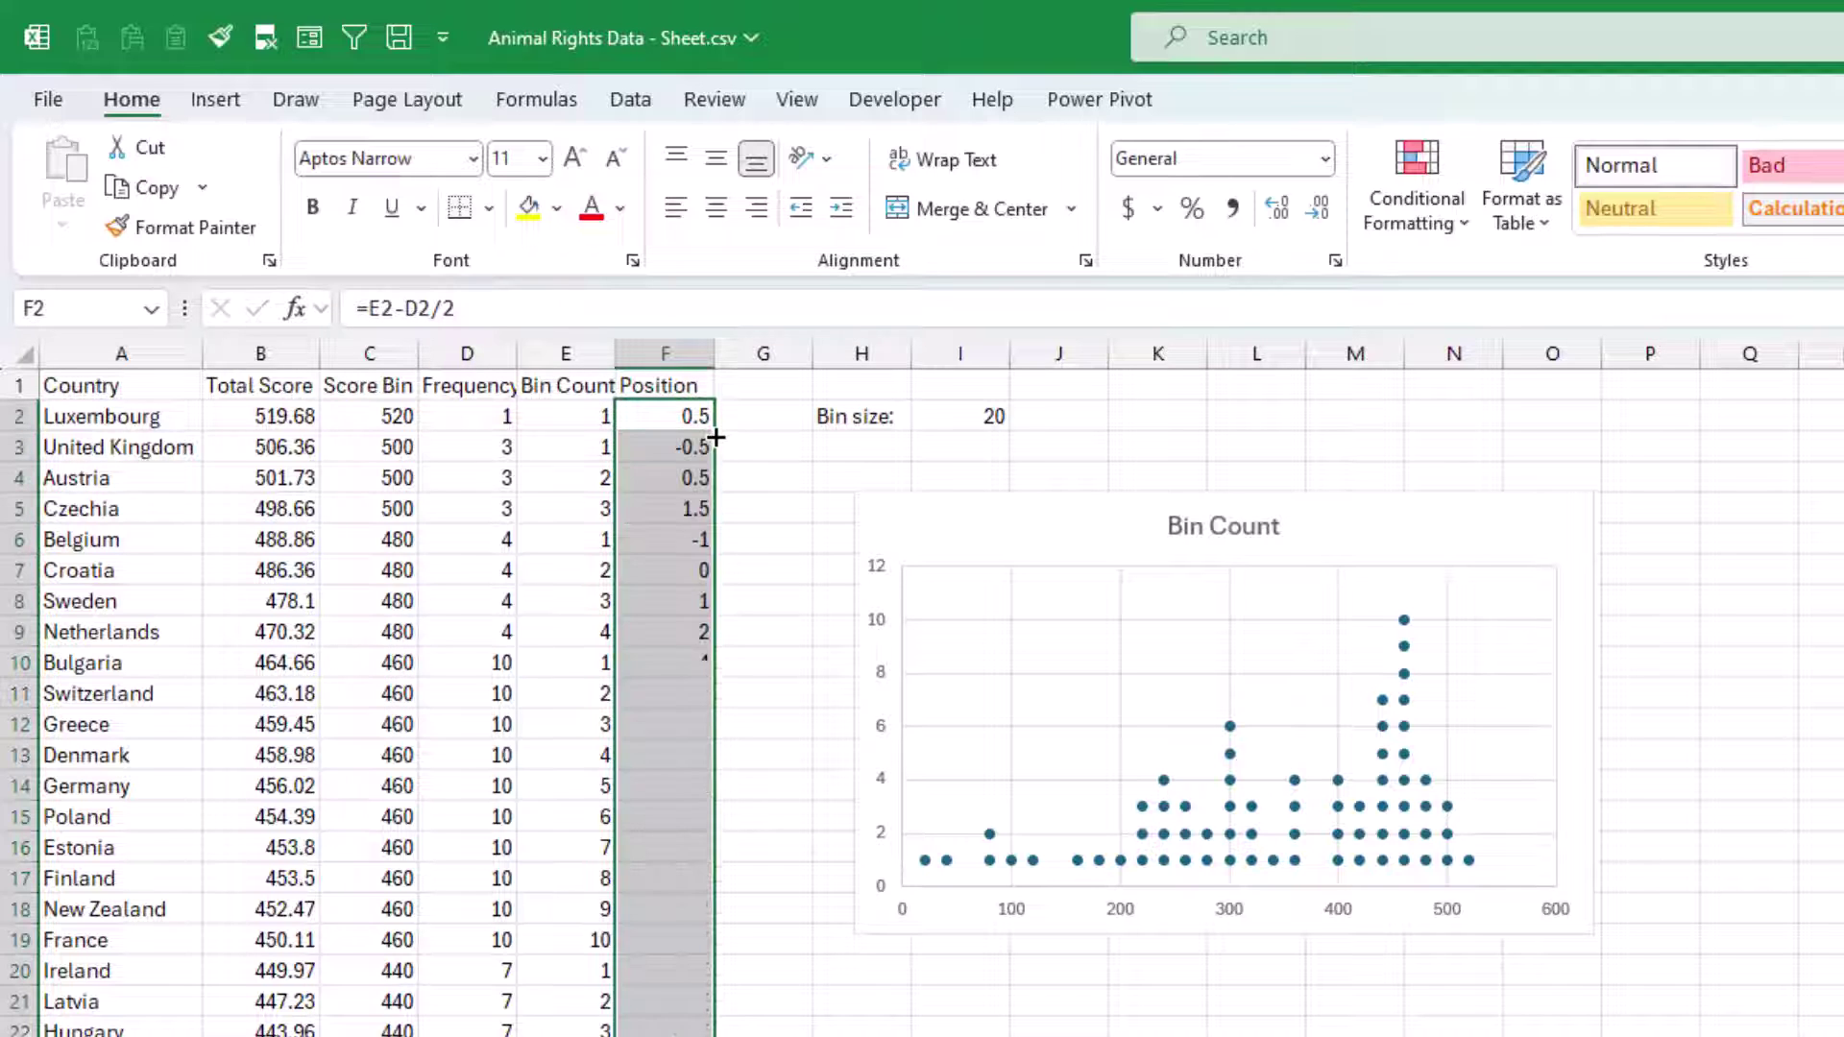
pyautogui.click(891, 504)
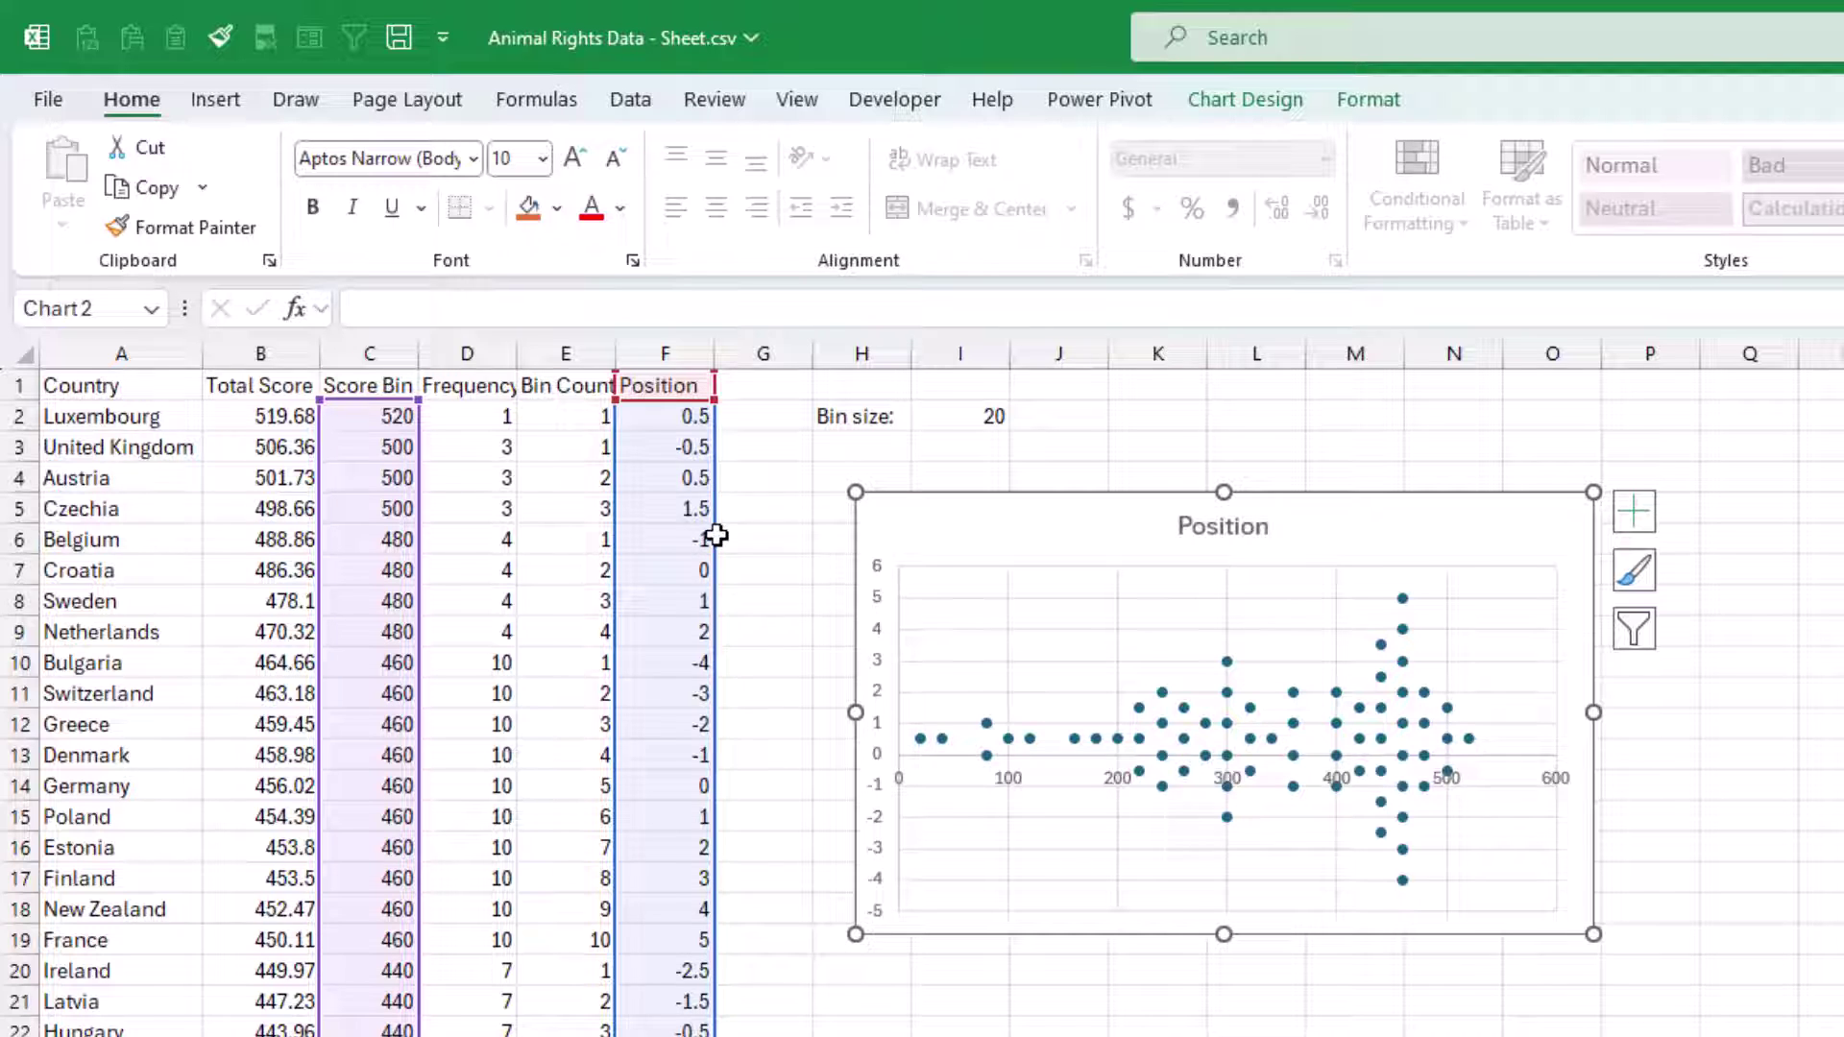
pyautogui.click(687, 416)
pyautogui.click(668, 326)
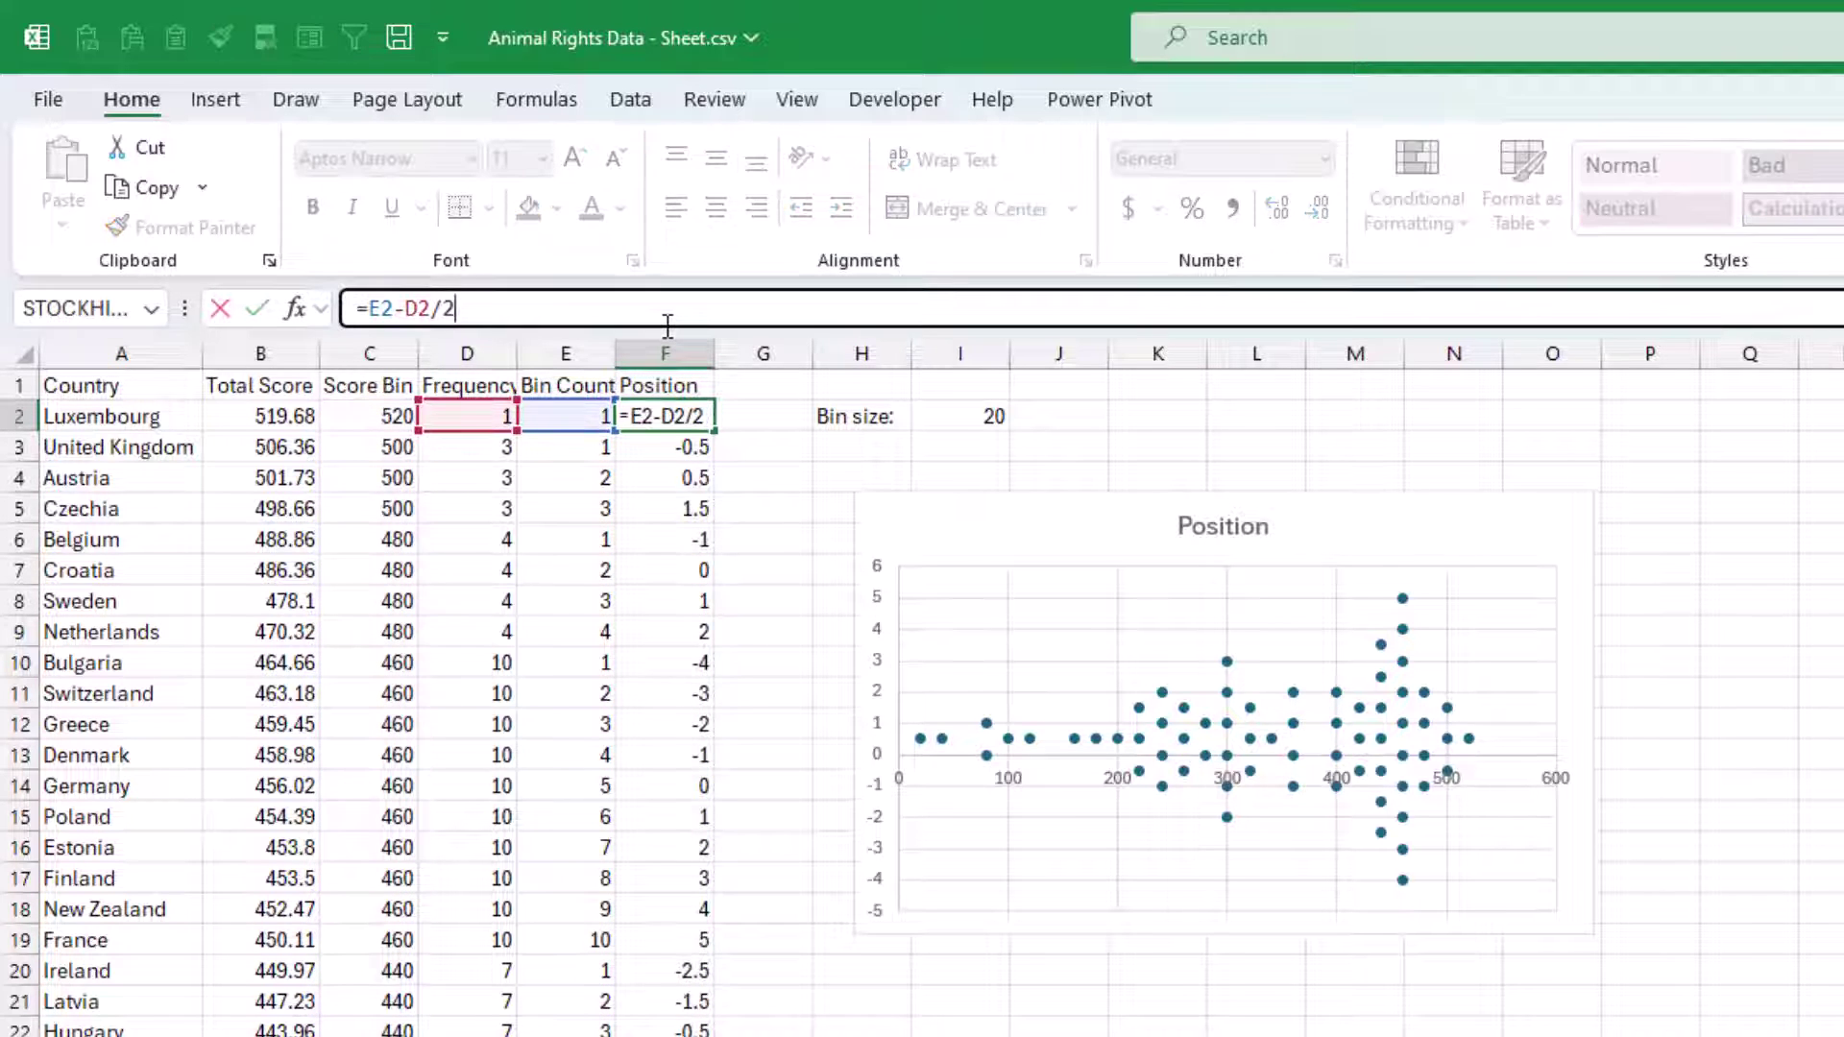
pyautogui.write('-0.5')
pyautogui.press('Return')
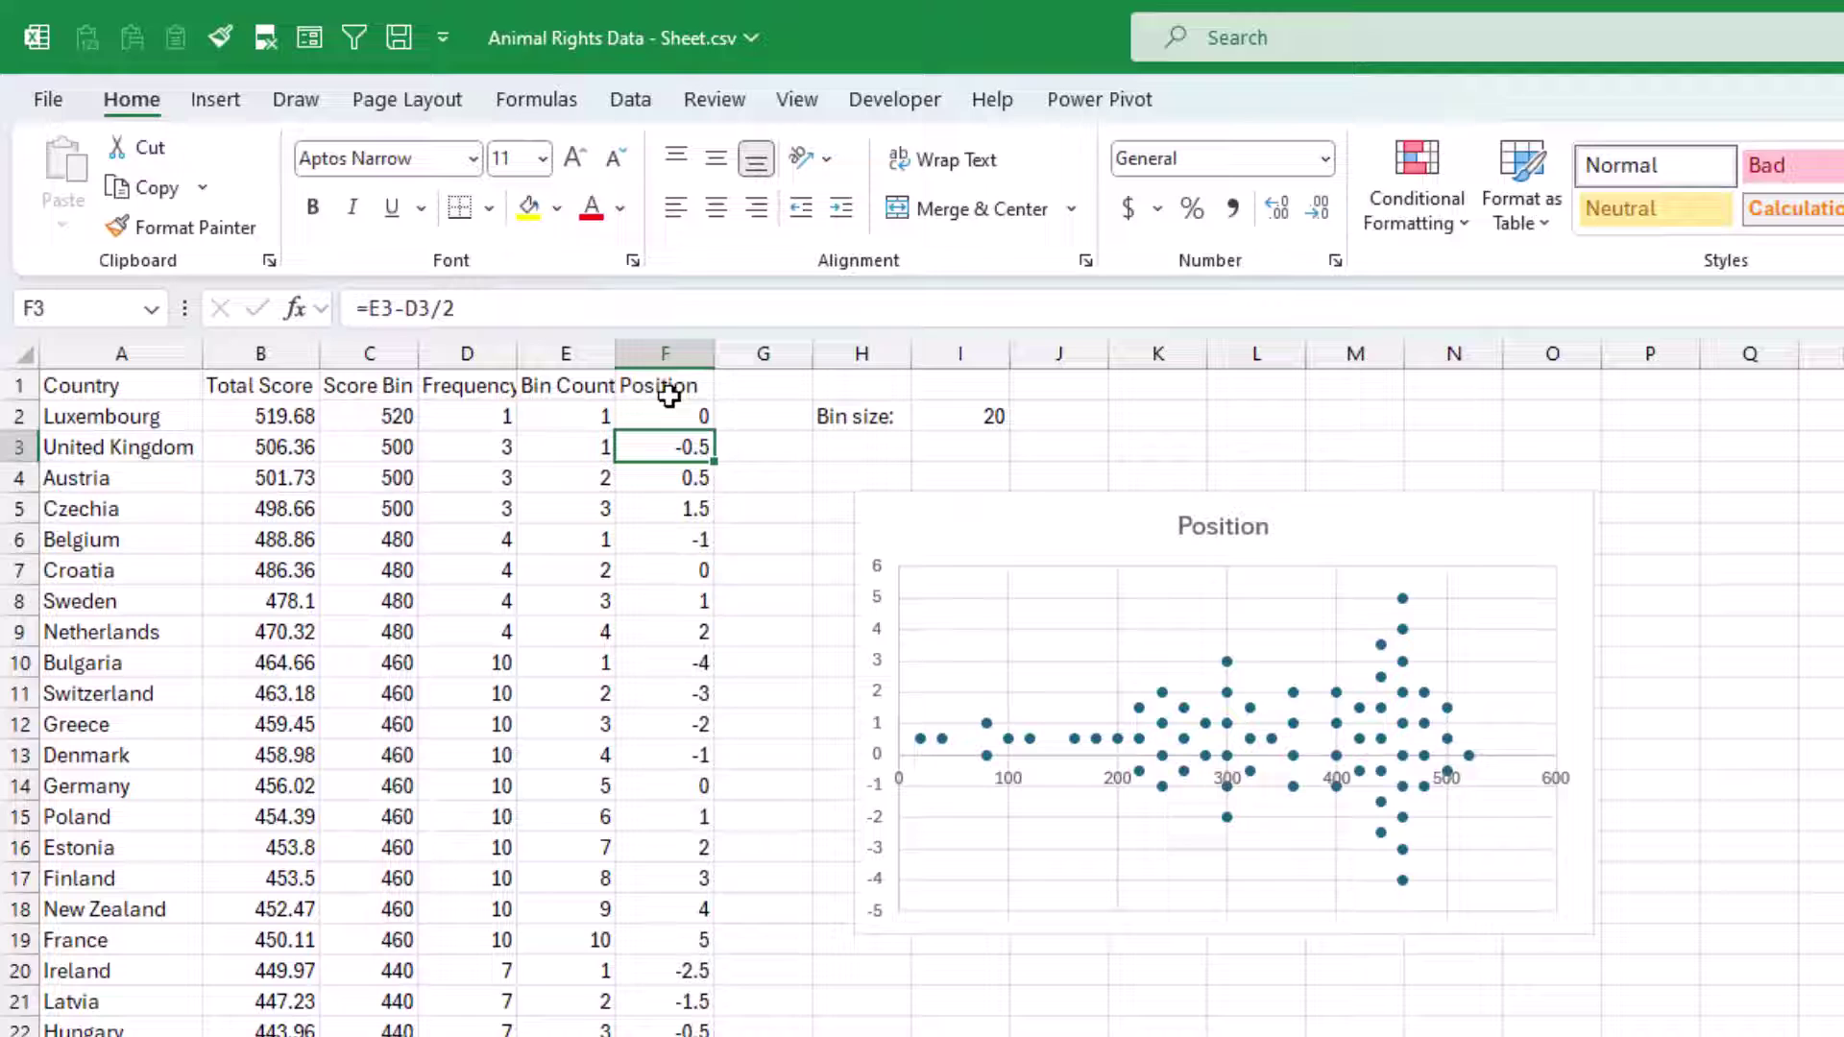
pyautogui.click(706, 419)
pyautogui.doubleClick(715, 429)
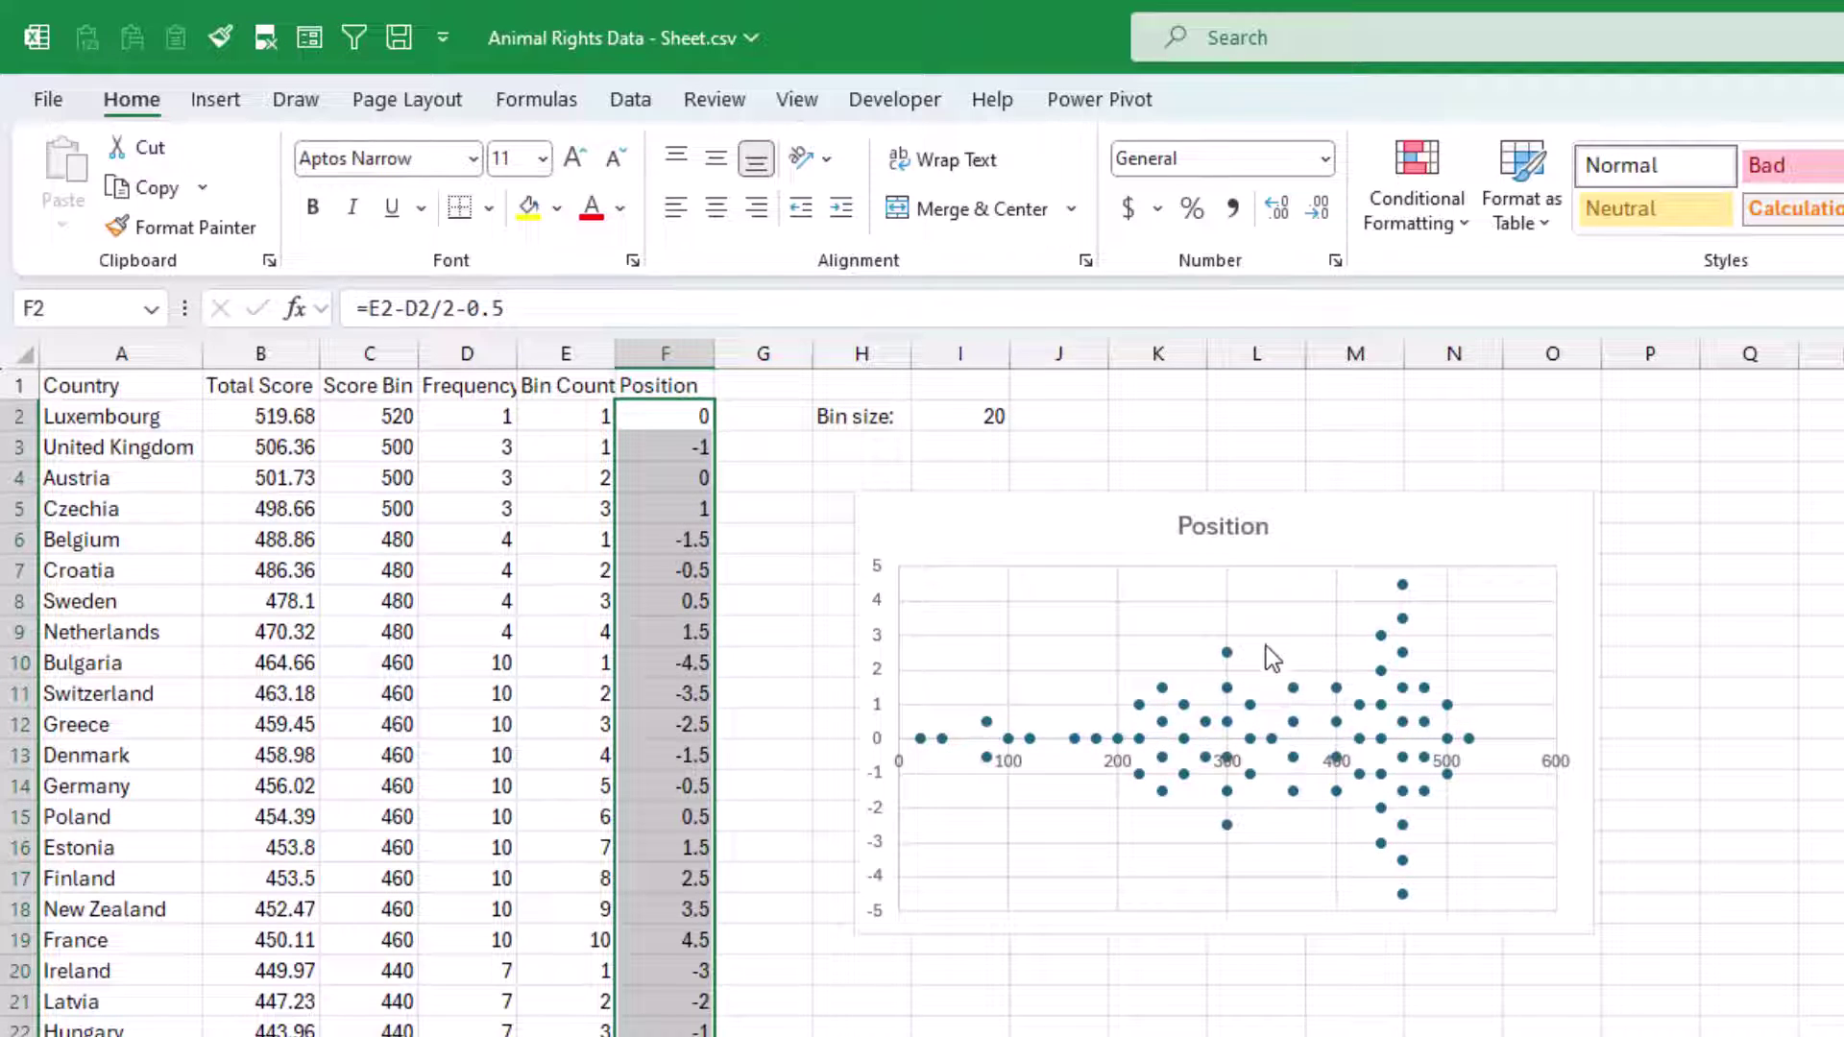
# - Set the horizontal axis label position to Low so scores sit along the chart bottom
pyautogui.click(1269, 597)
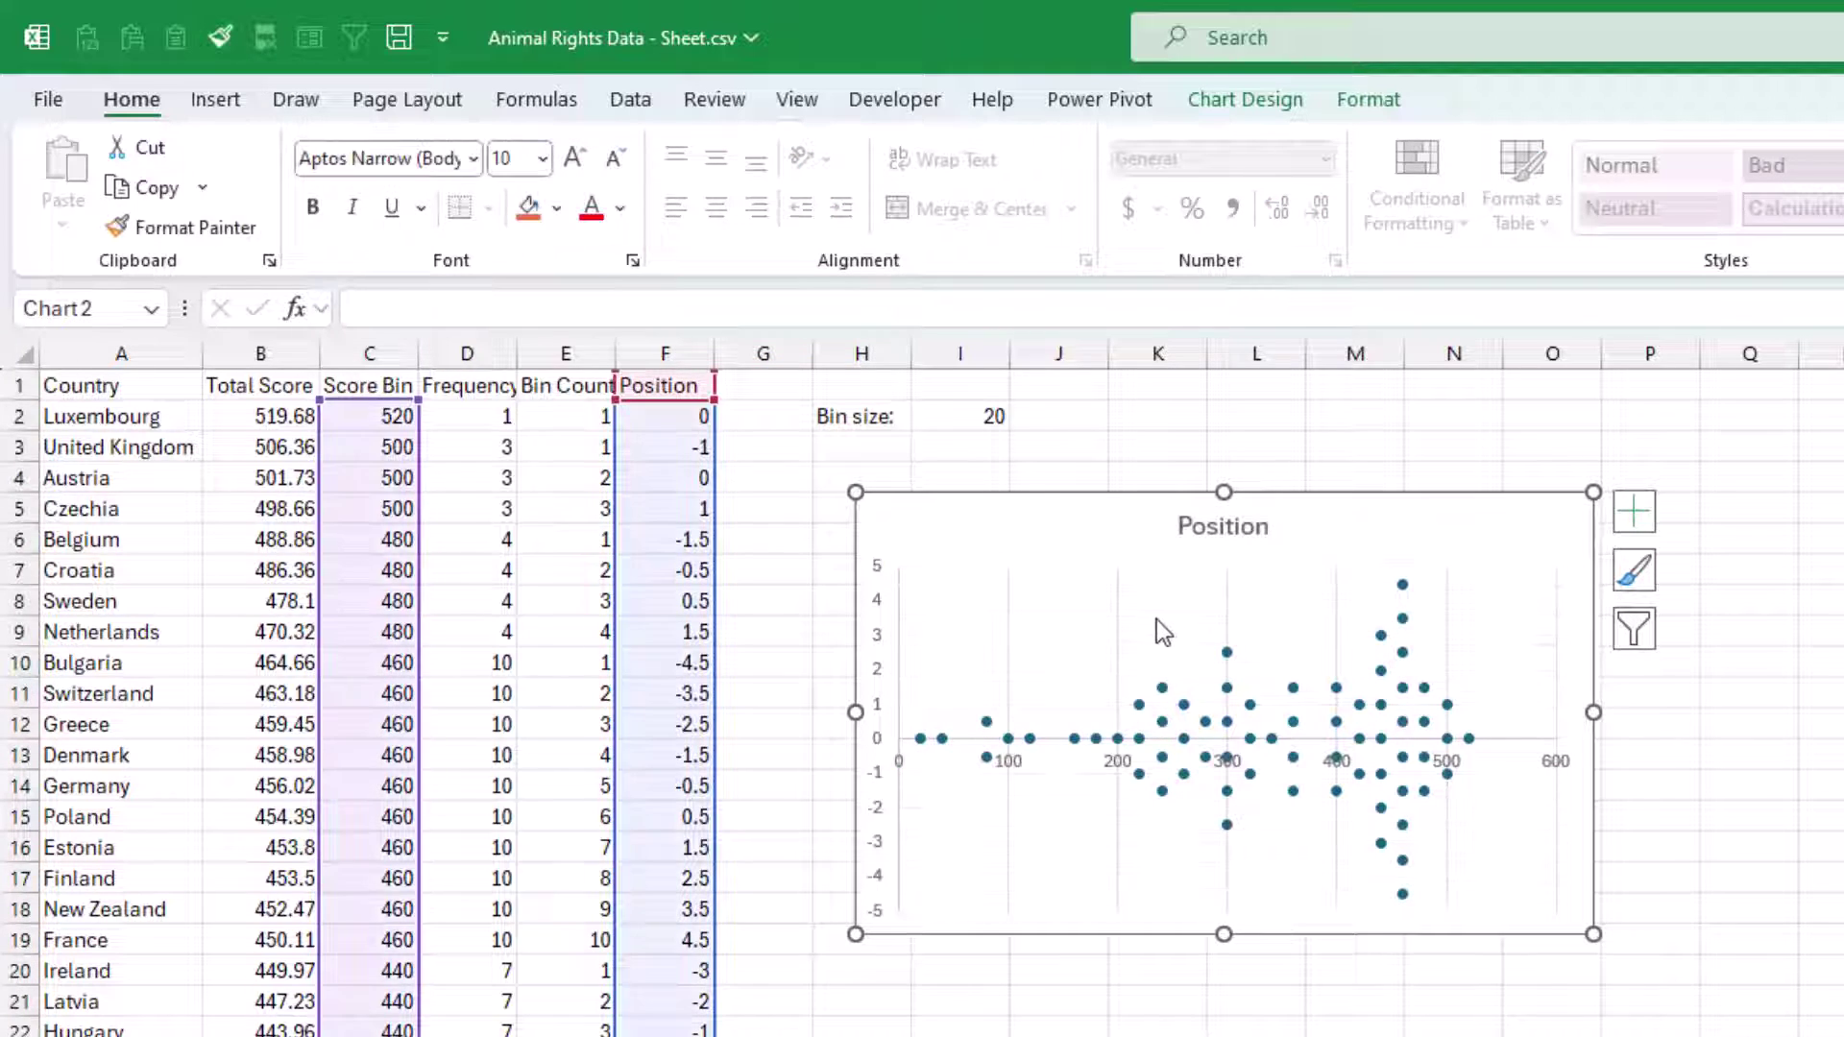
pyautogui.click(1119, 618)
pyautogui.click(1571, 764)
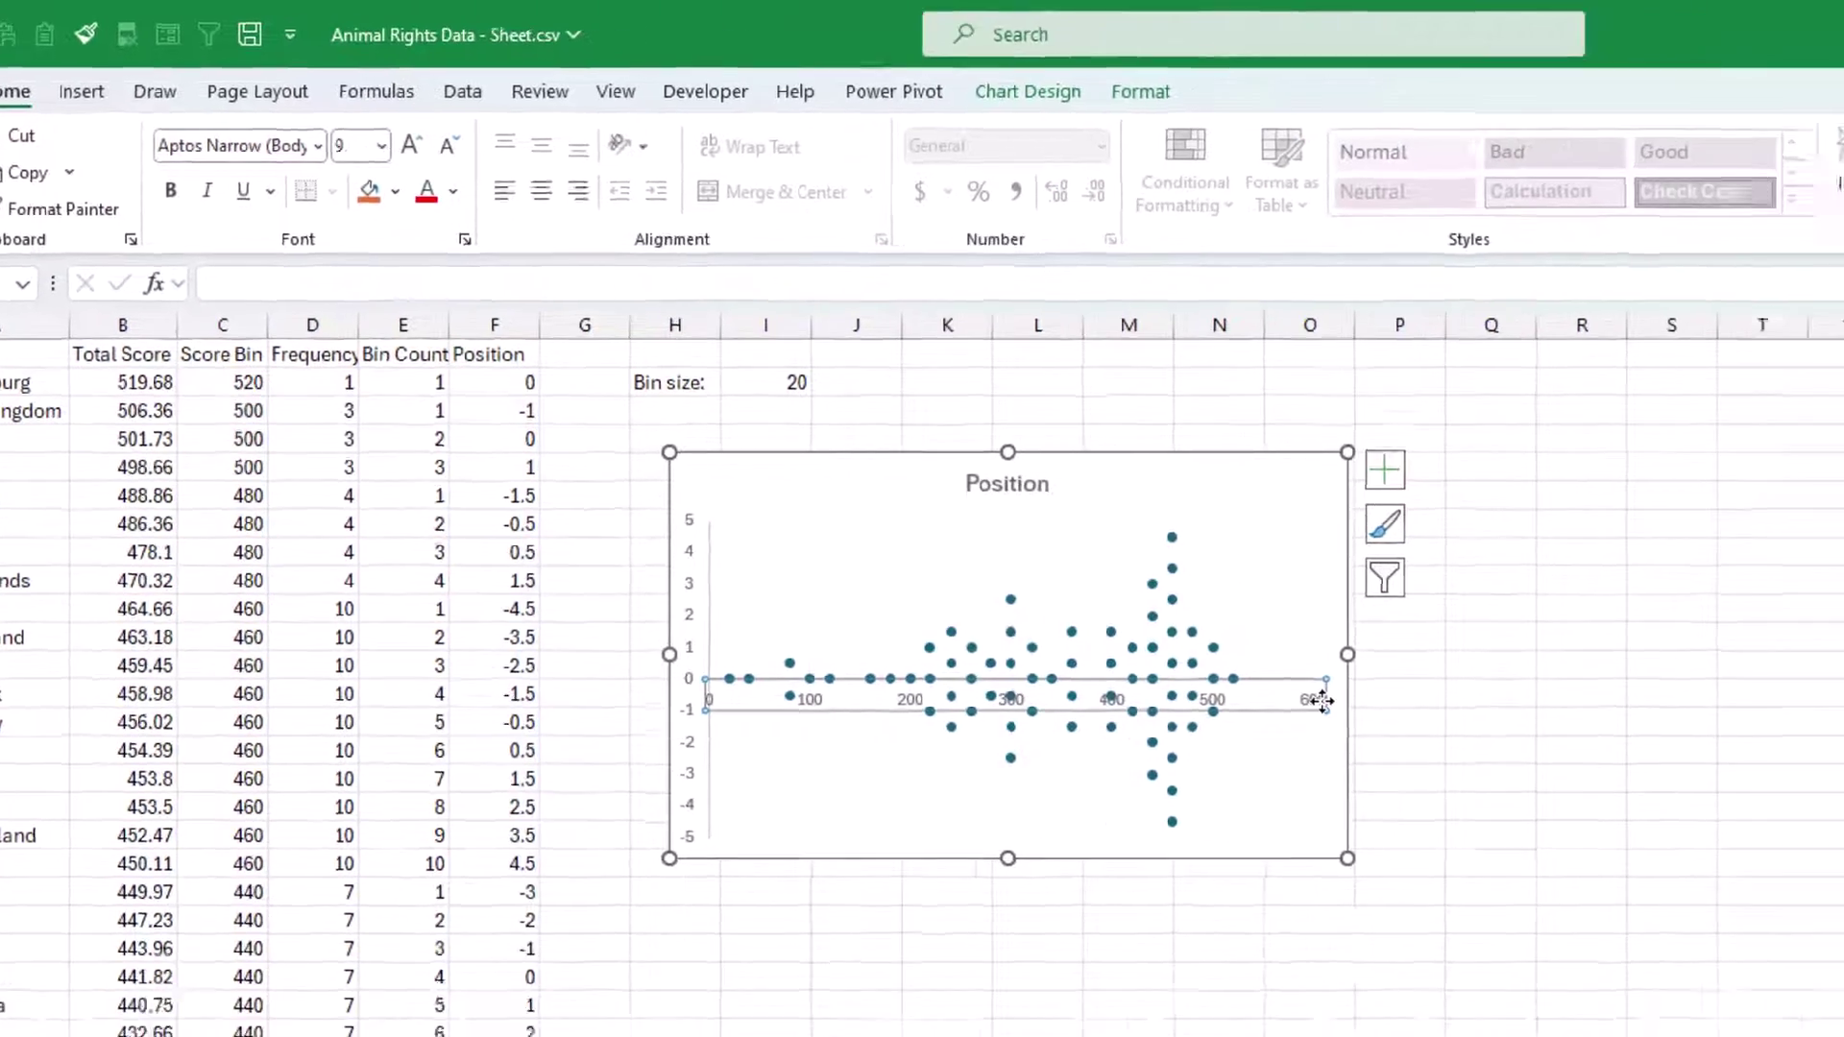
pyautogui.rightClick(1571, 763)
pyautogui.click(890, 854)
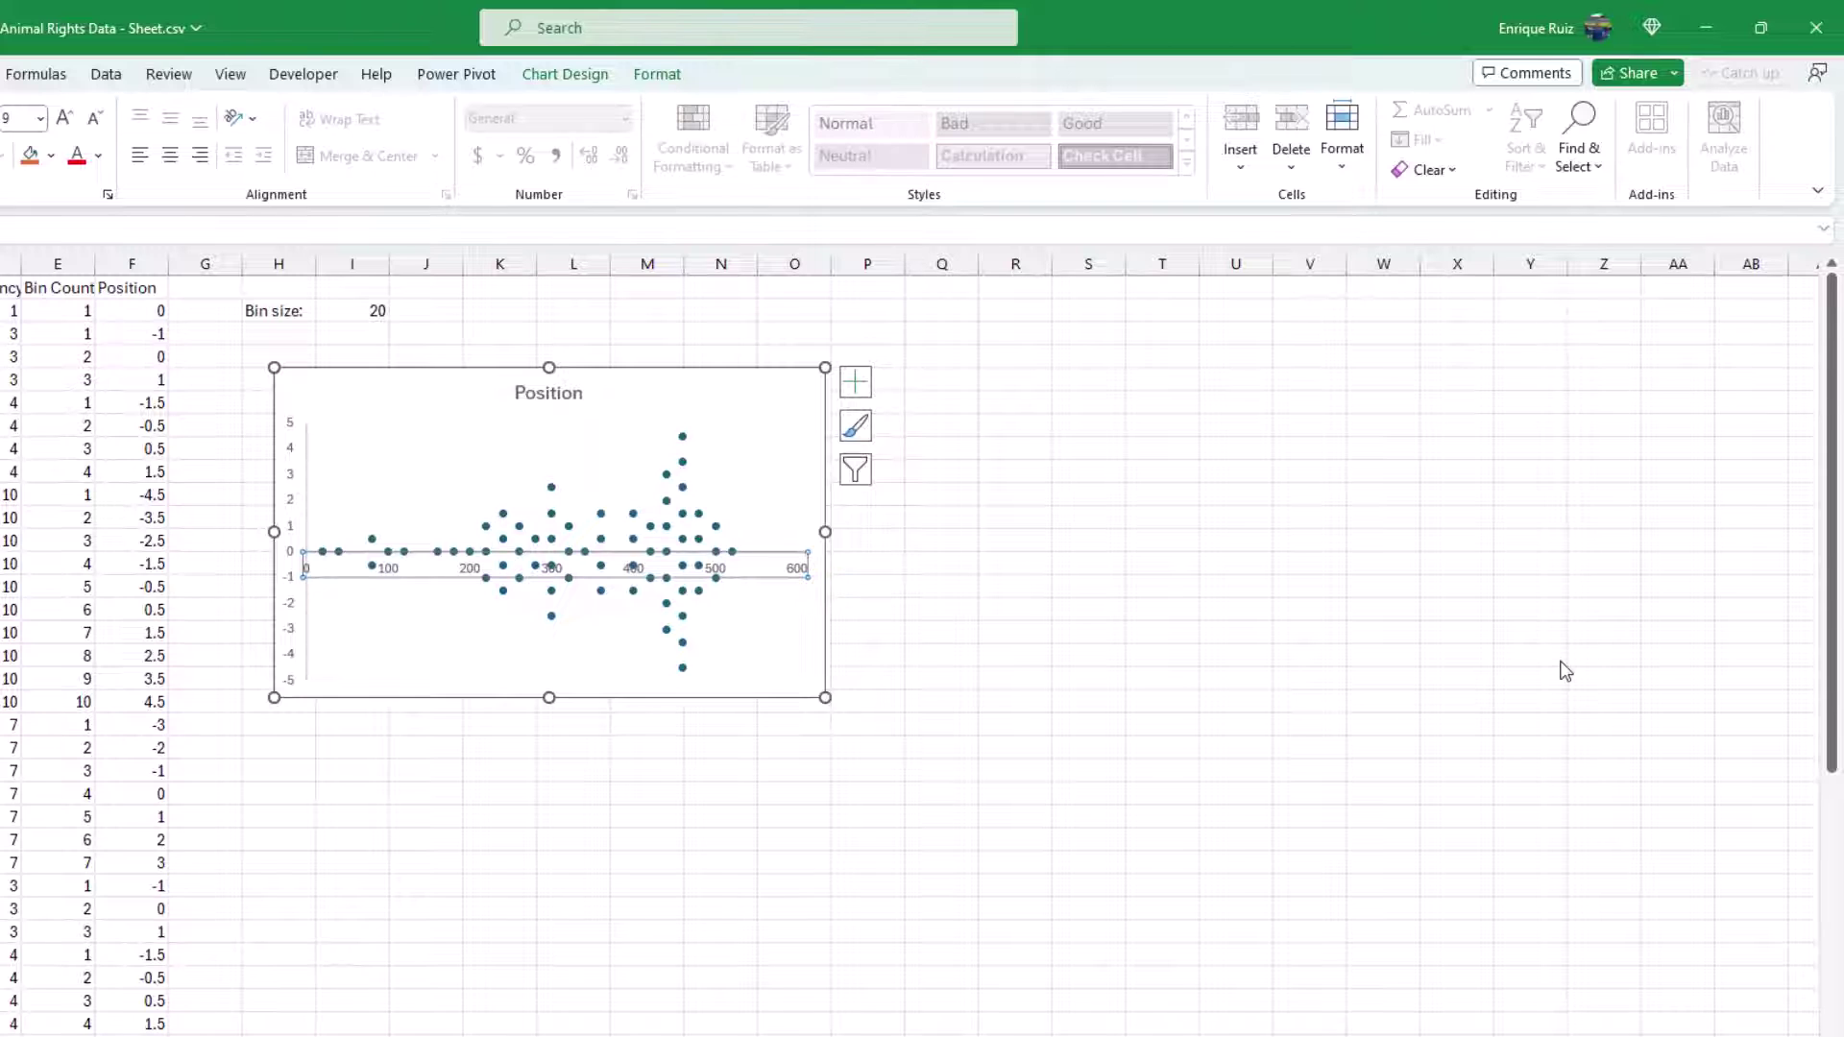
pyautogui.click(1577, 884)
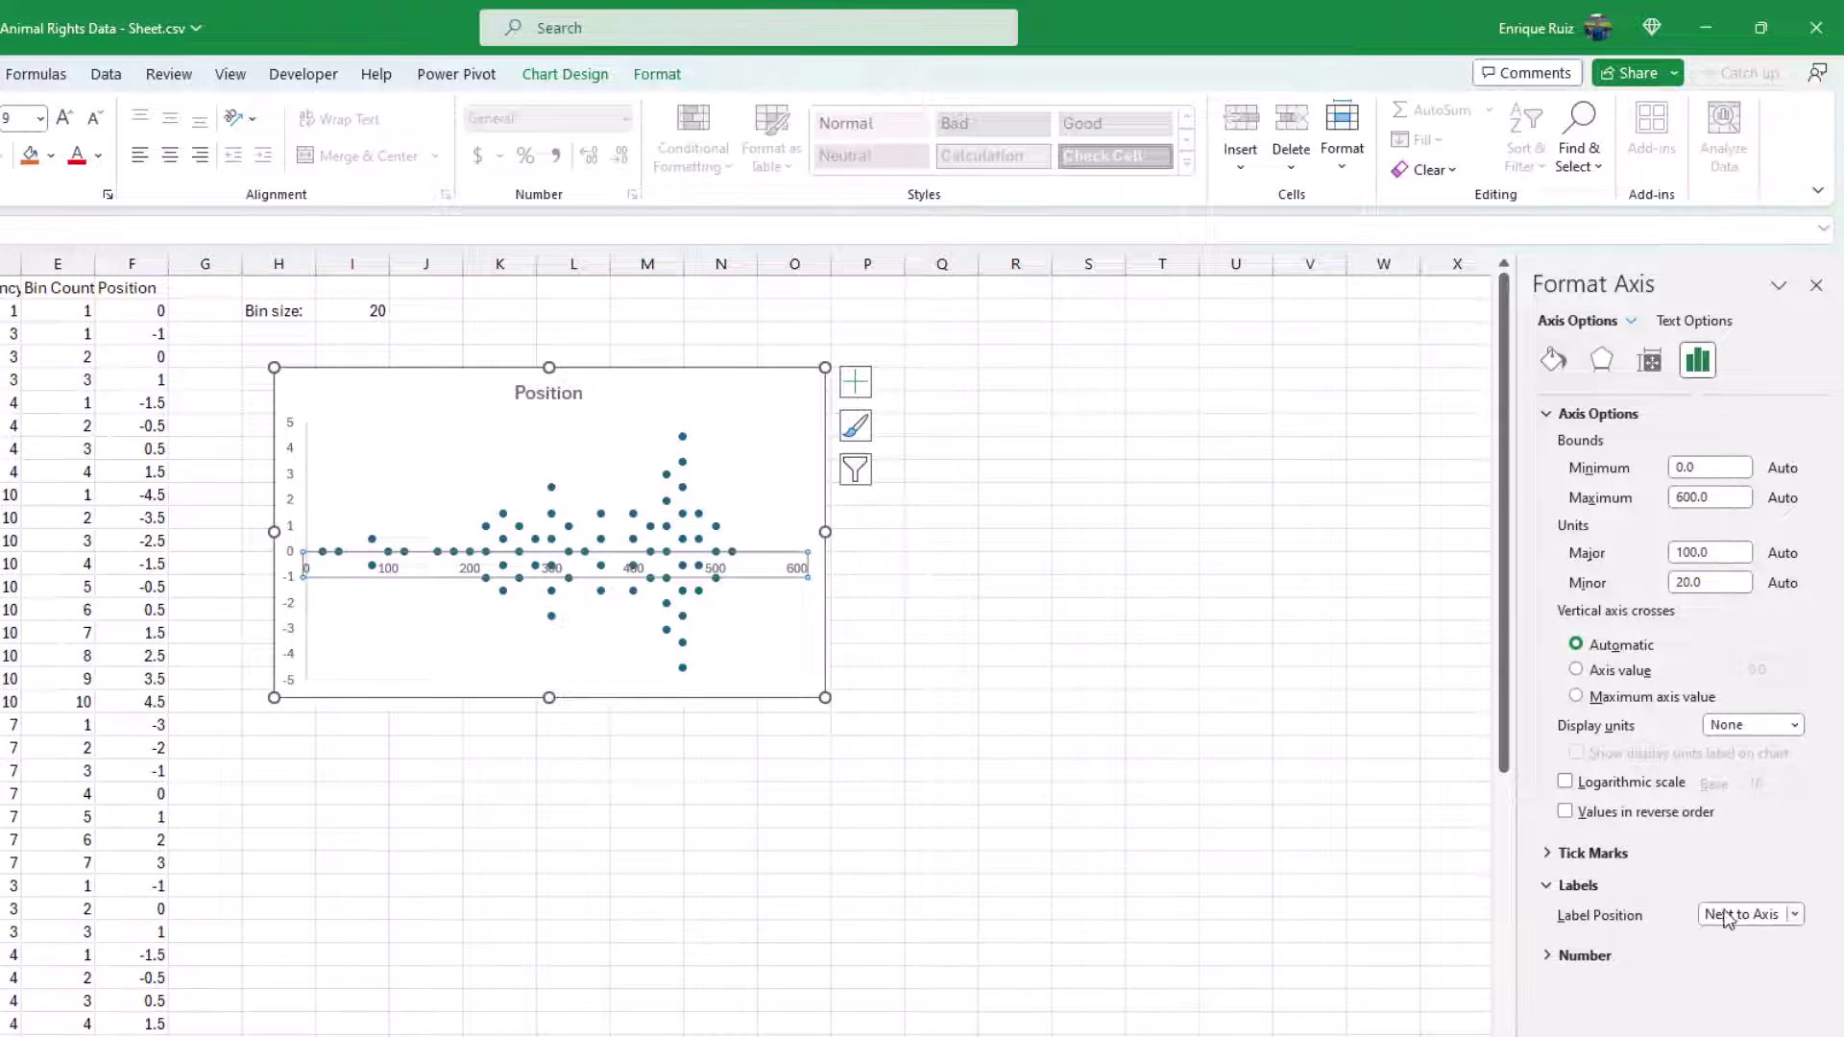
pyautogui.click(1729, 915)
pyautogui.click(1726, 979)
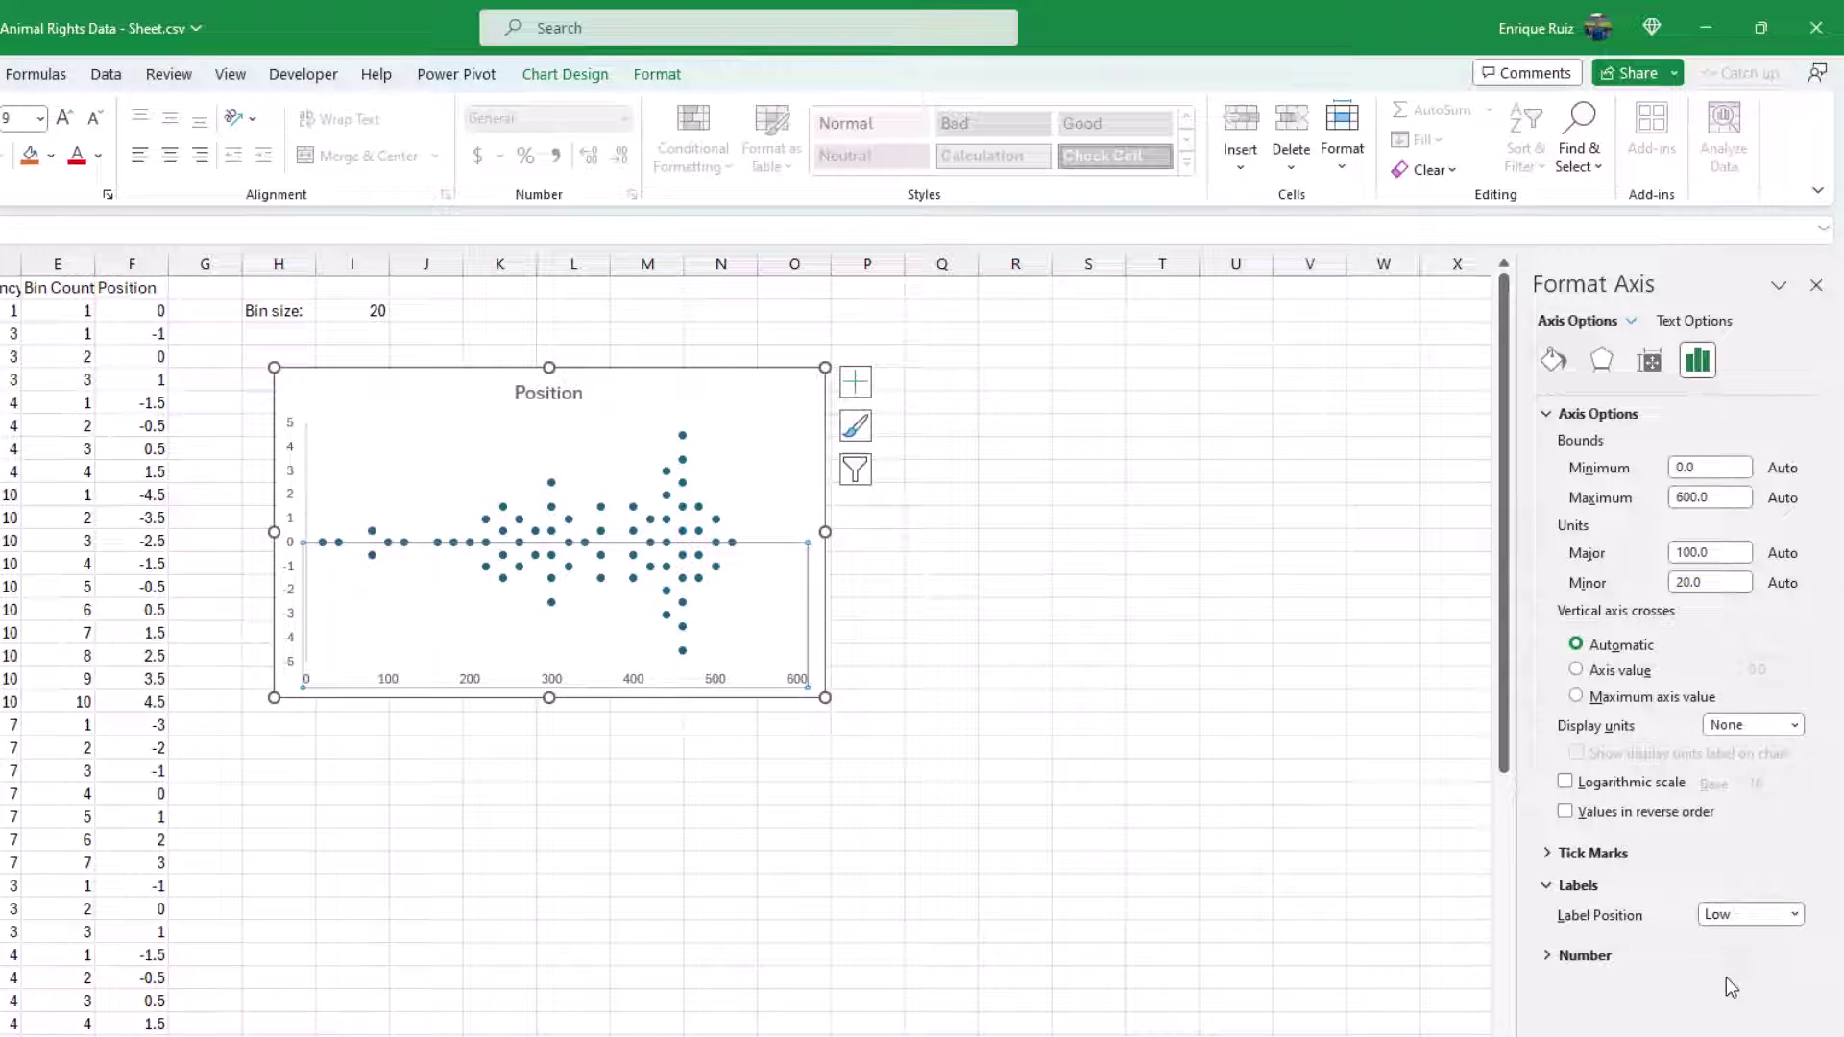
# - Give the horizontal axis No Outline and delete the vertical axis
pyautogui.click(661, 76)
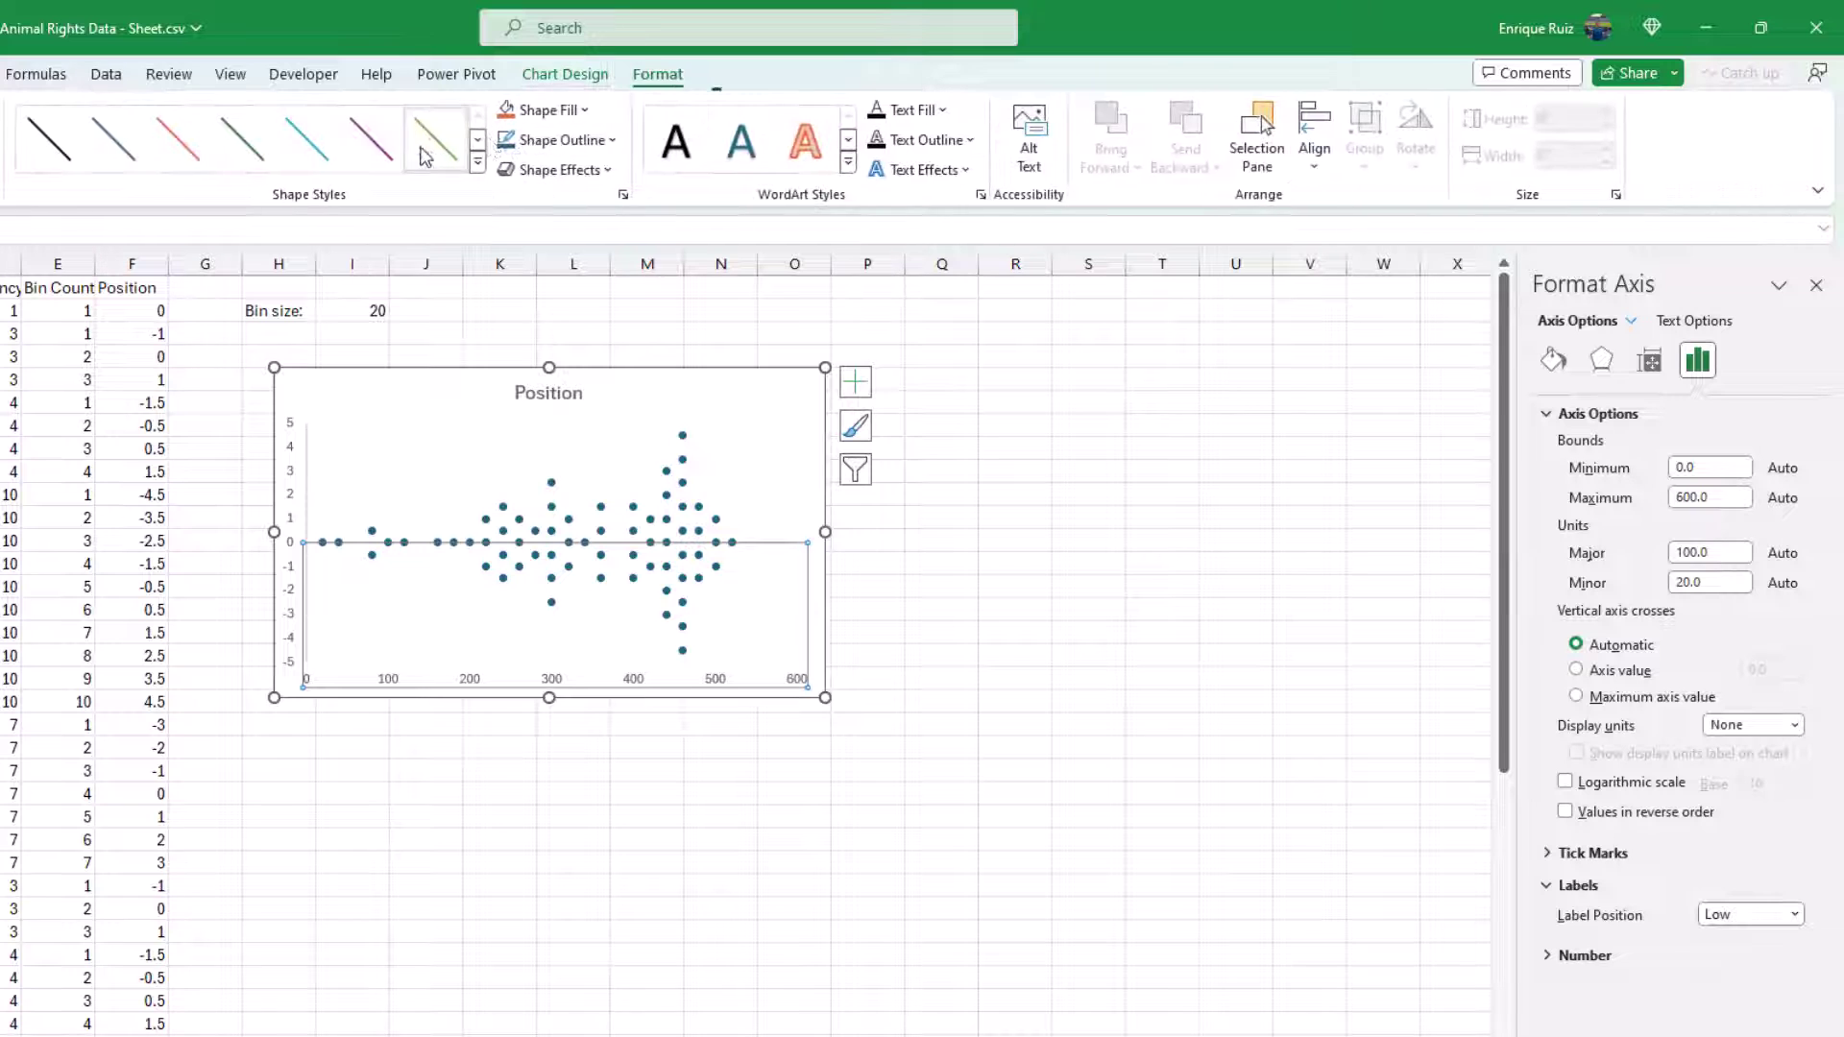
pyautogui.click(555, 141)
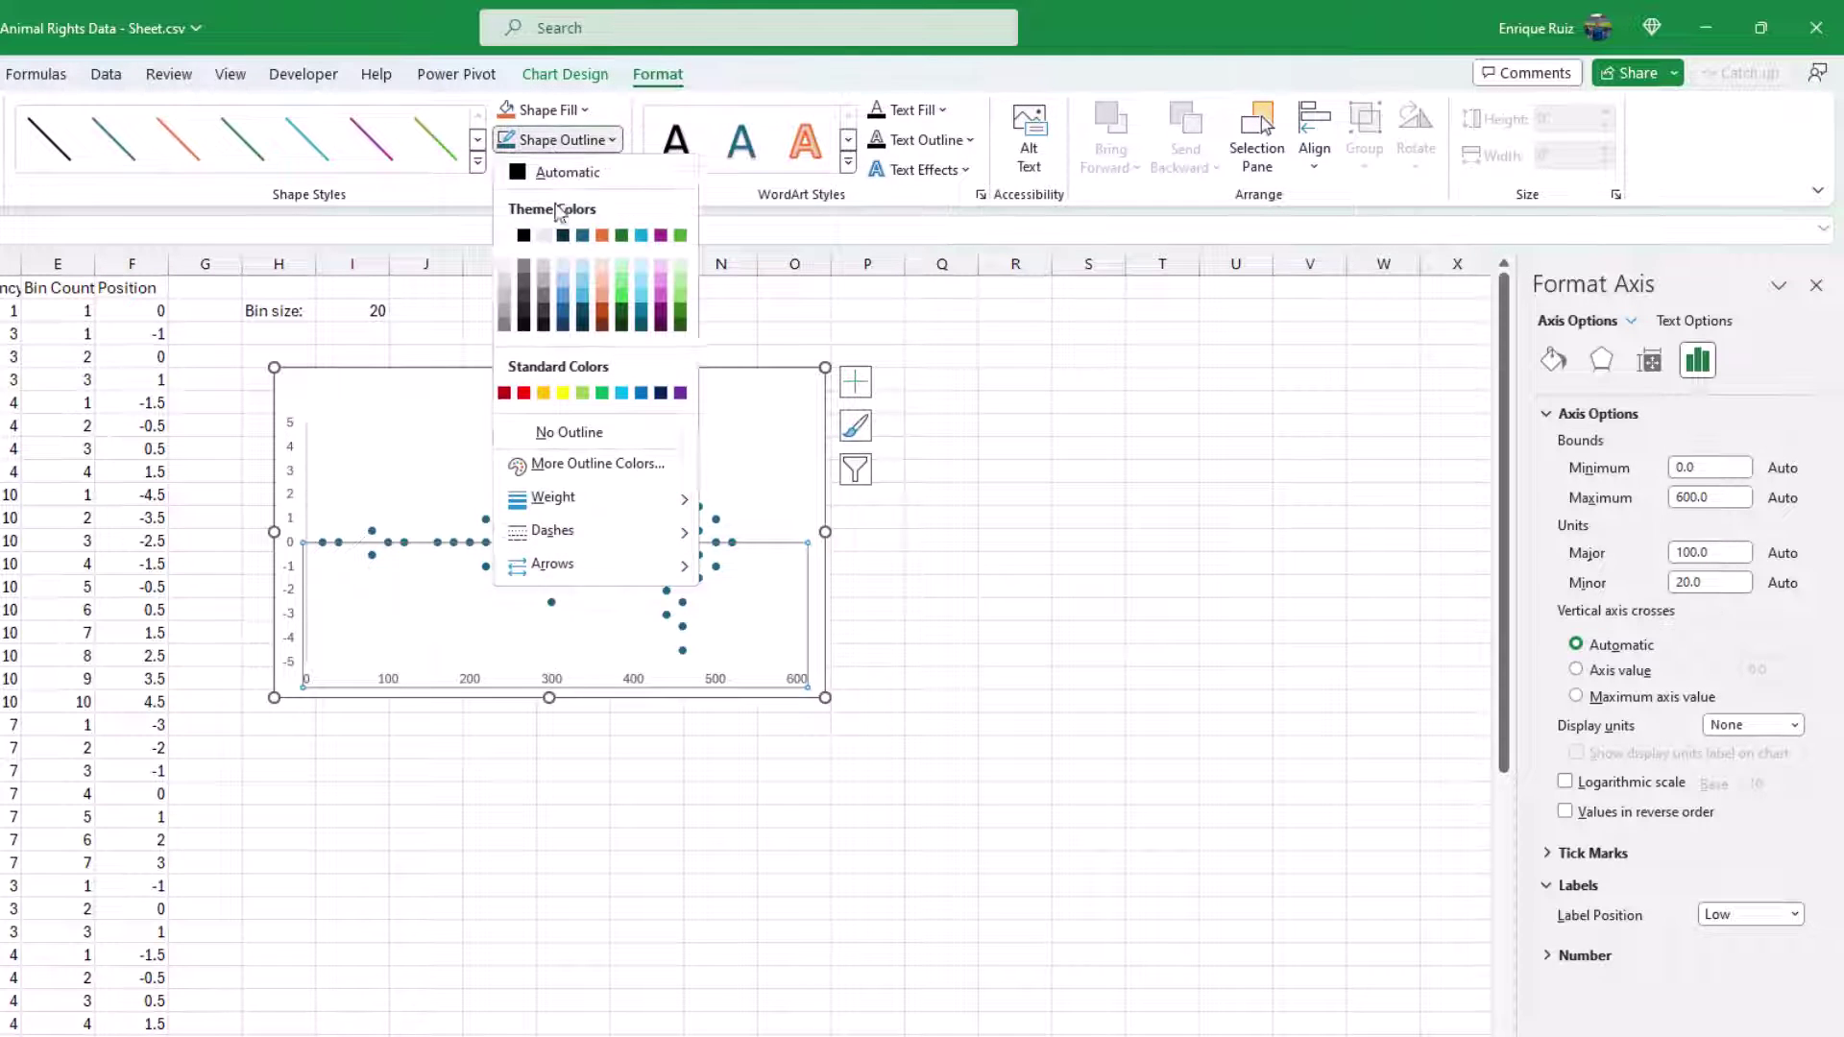
pyautogui.click(553, 433)
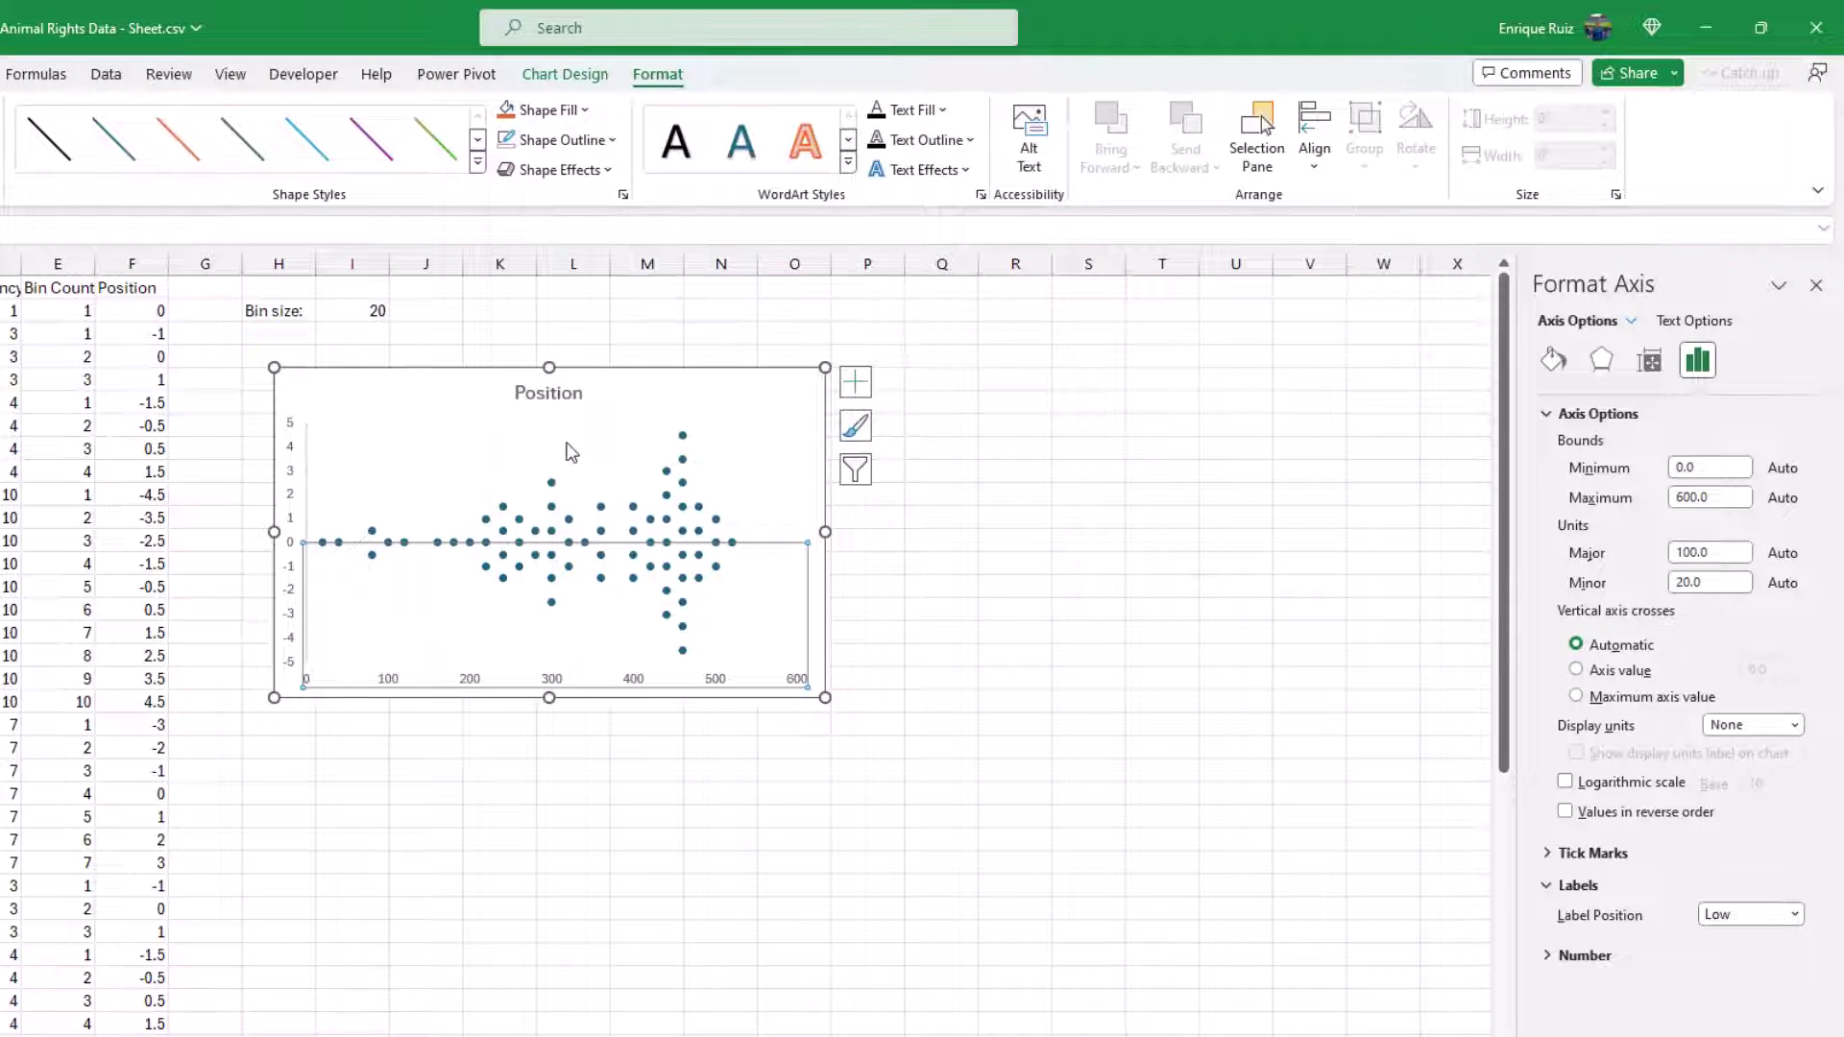
pyautogui.click(675, 380)
pyautogui.click(293, 494)
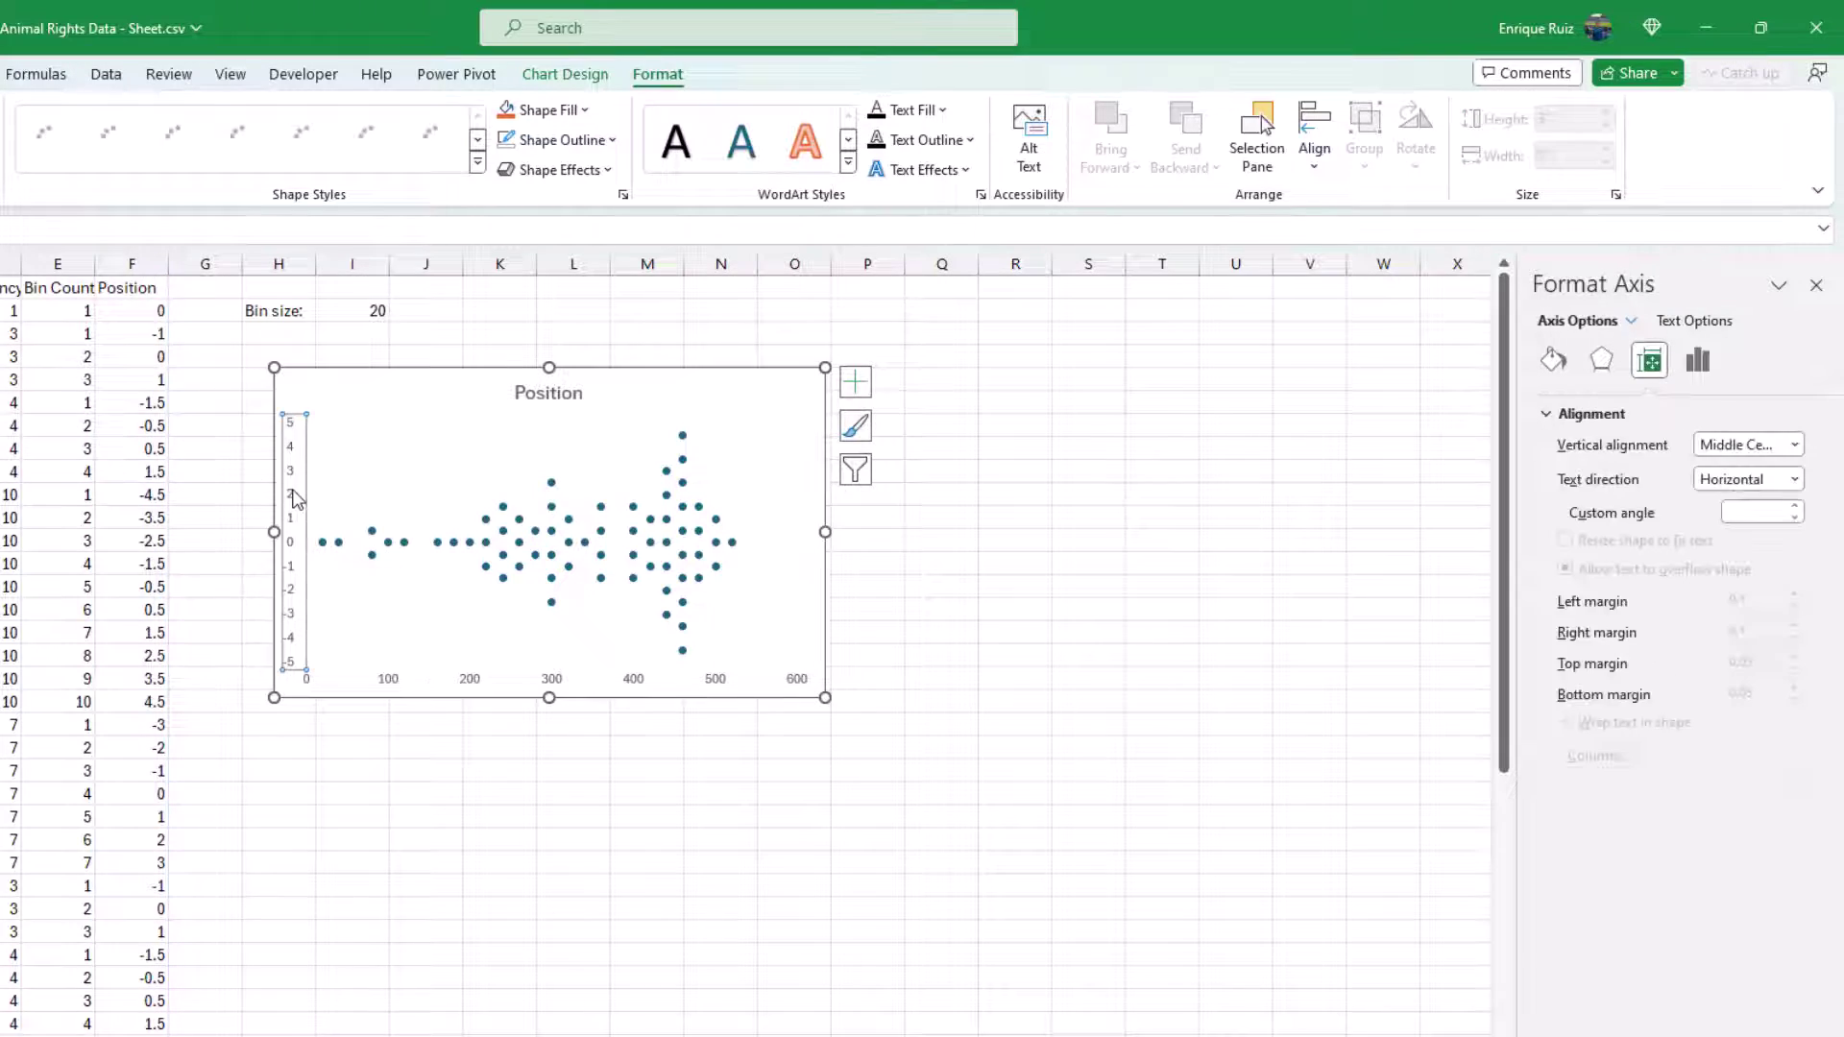
pyautogui.press('Delete')
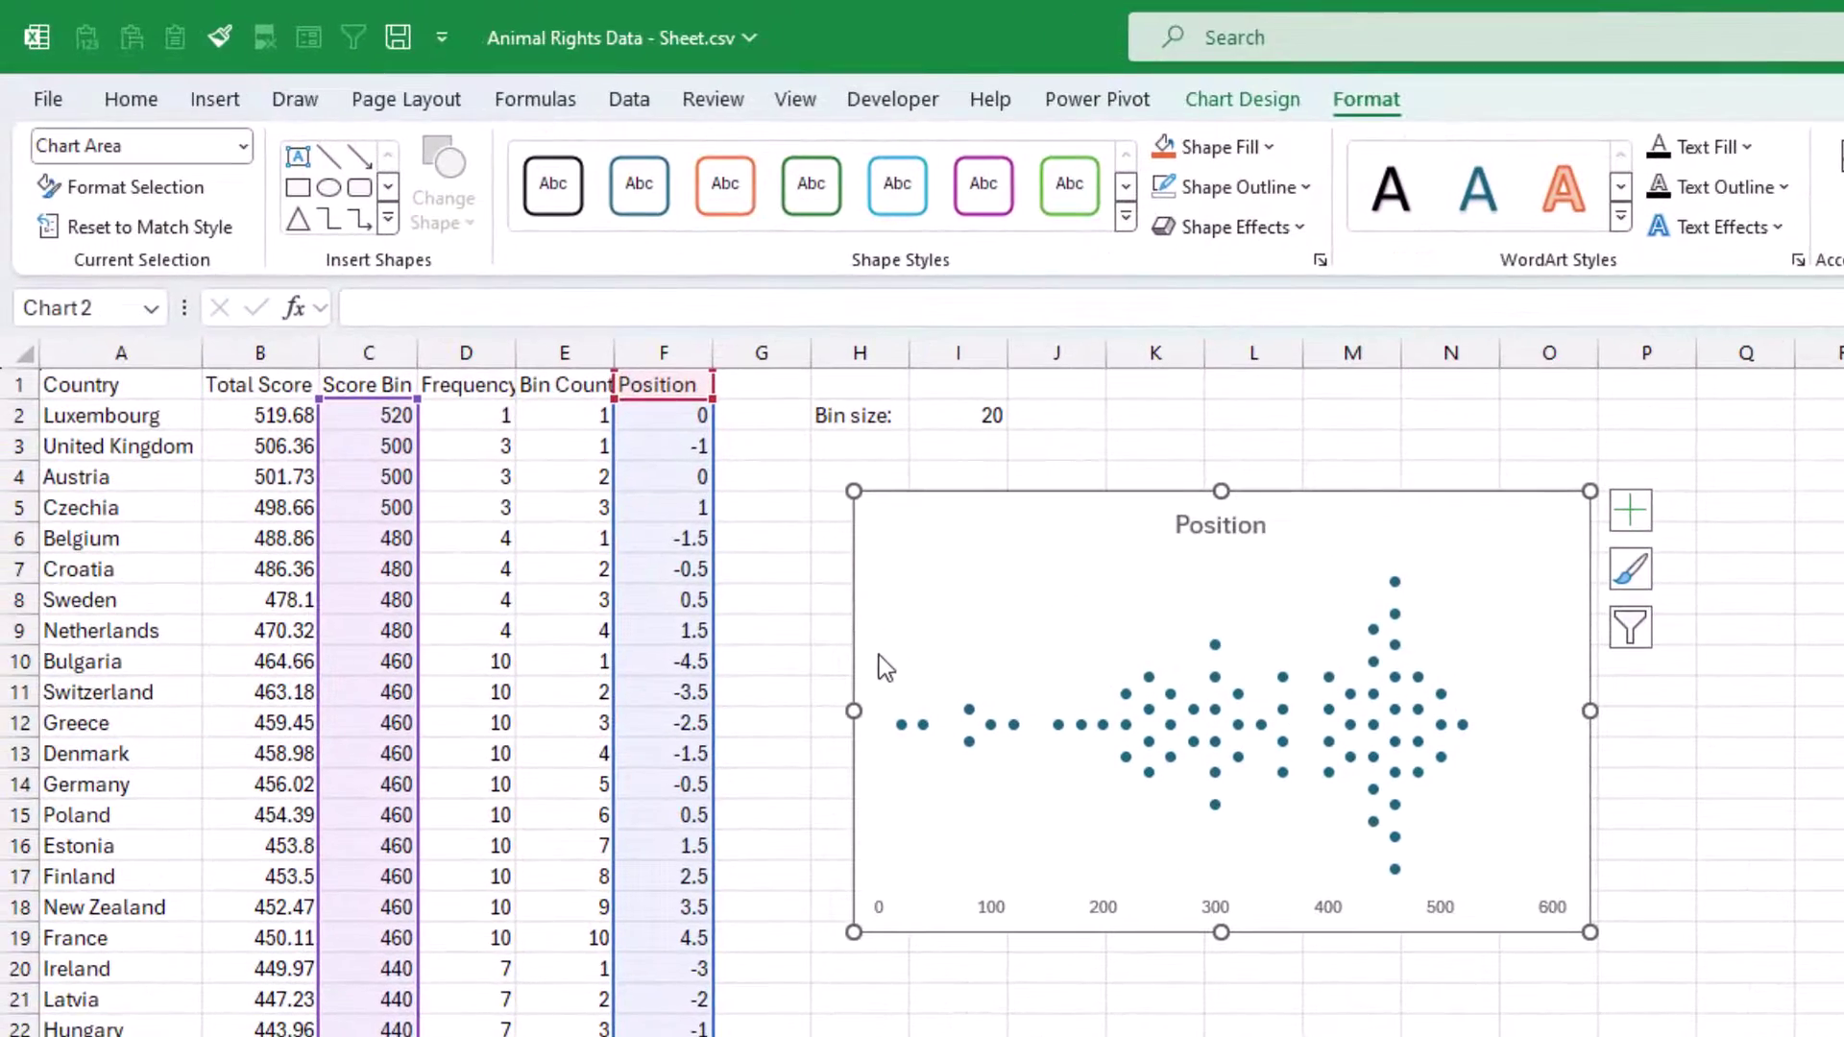
pyautogui.click(958, 415)
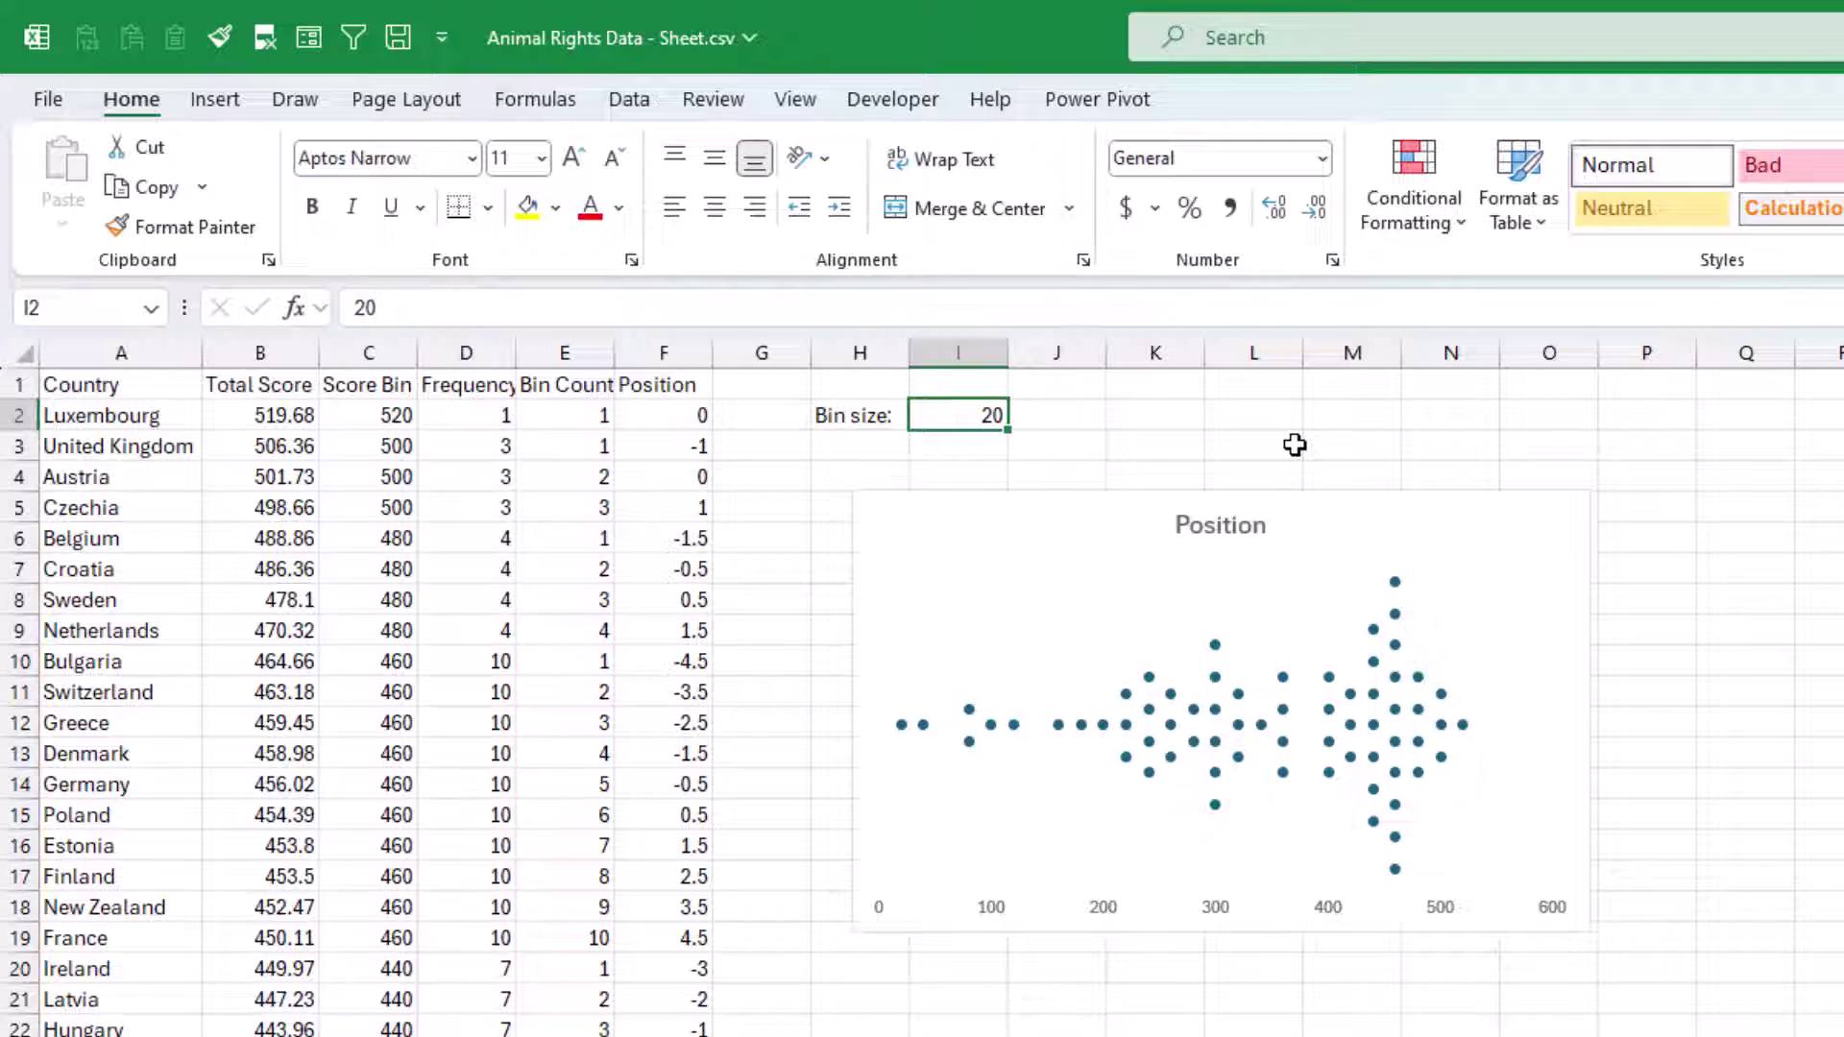
pyautogui.write('25')
pyautogui.press('Return')
pyautogui.press('Up')
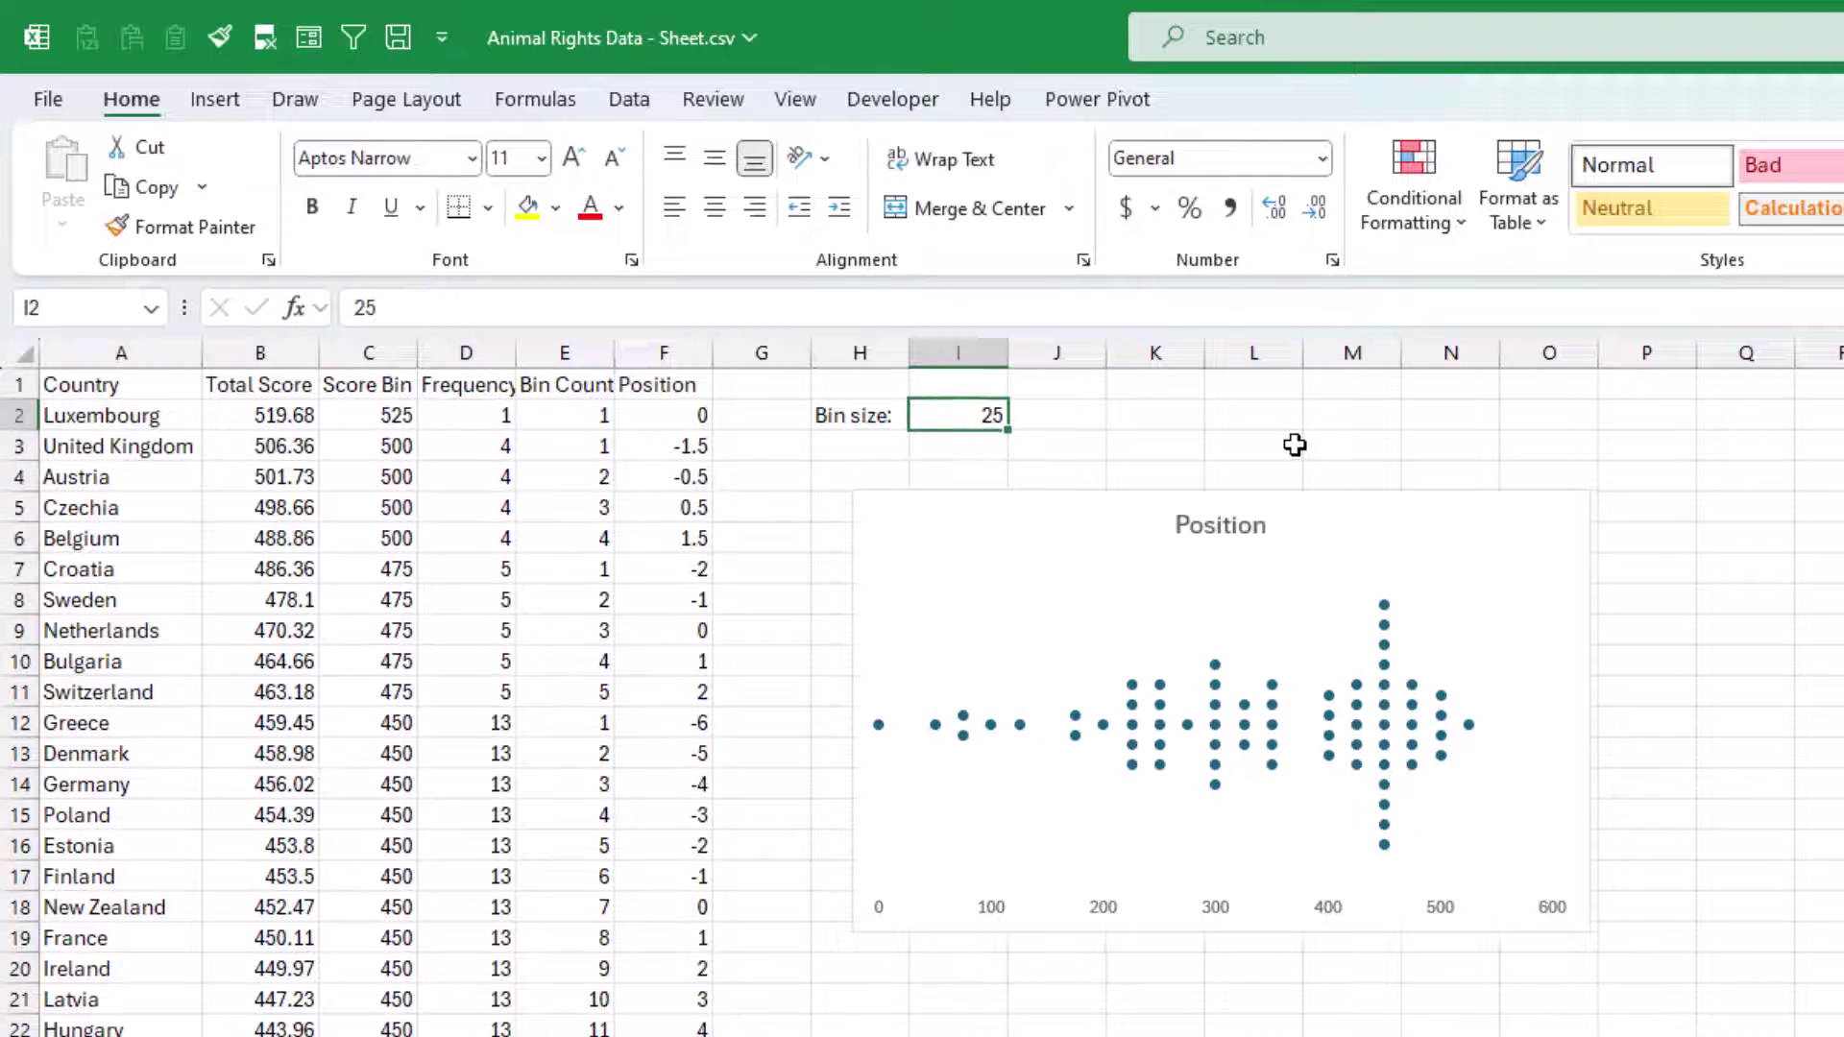
pyautogui.write('10')
pyautogui.press('Return')
pyautogui.press('Up')
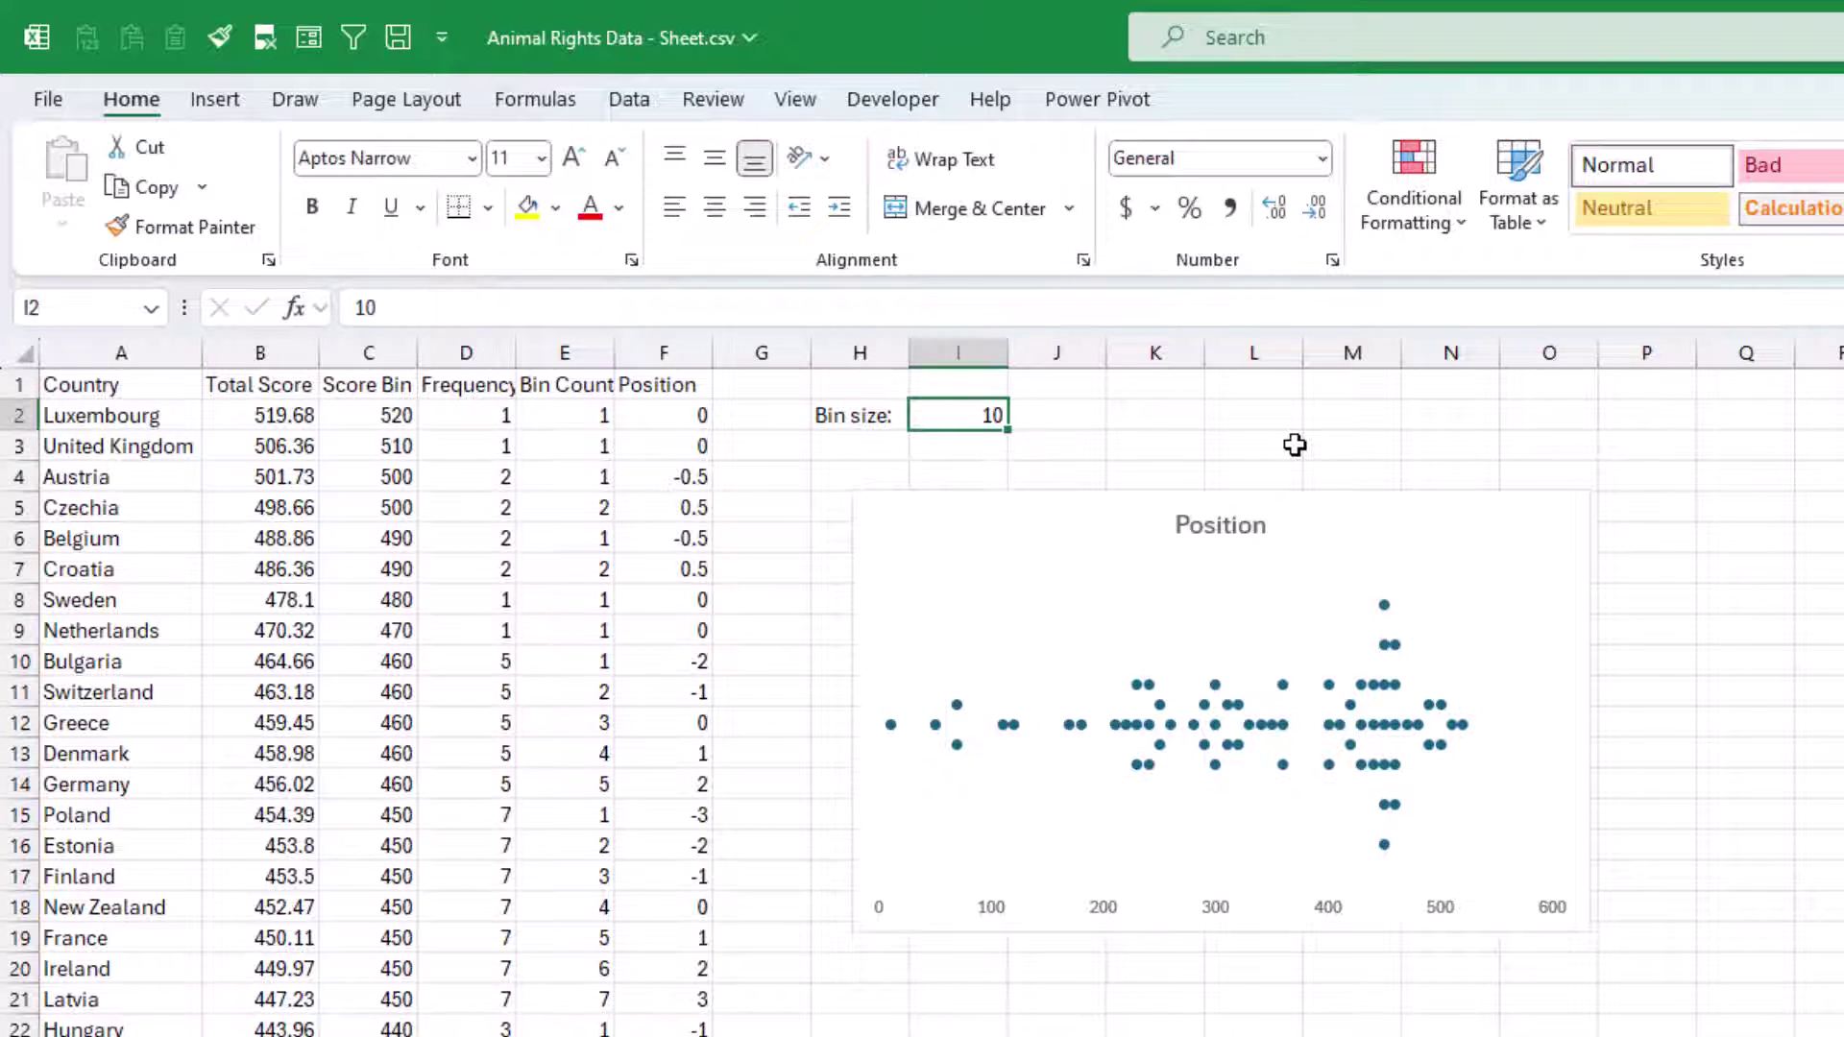
pyautogui.write('30')
pyautogui.press('Return')
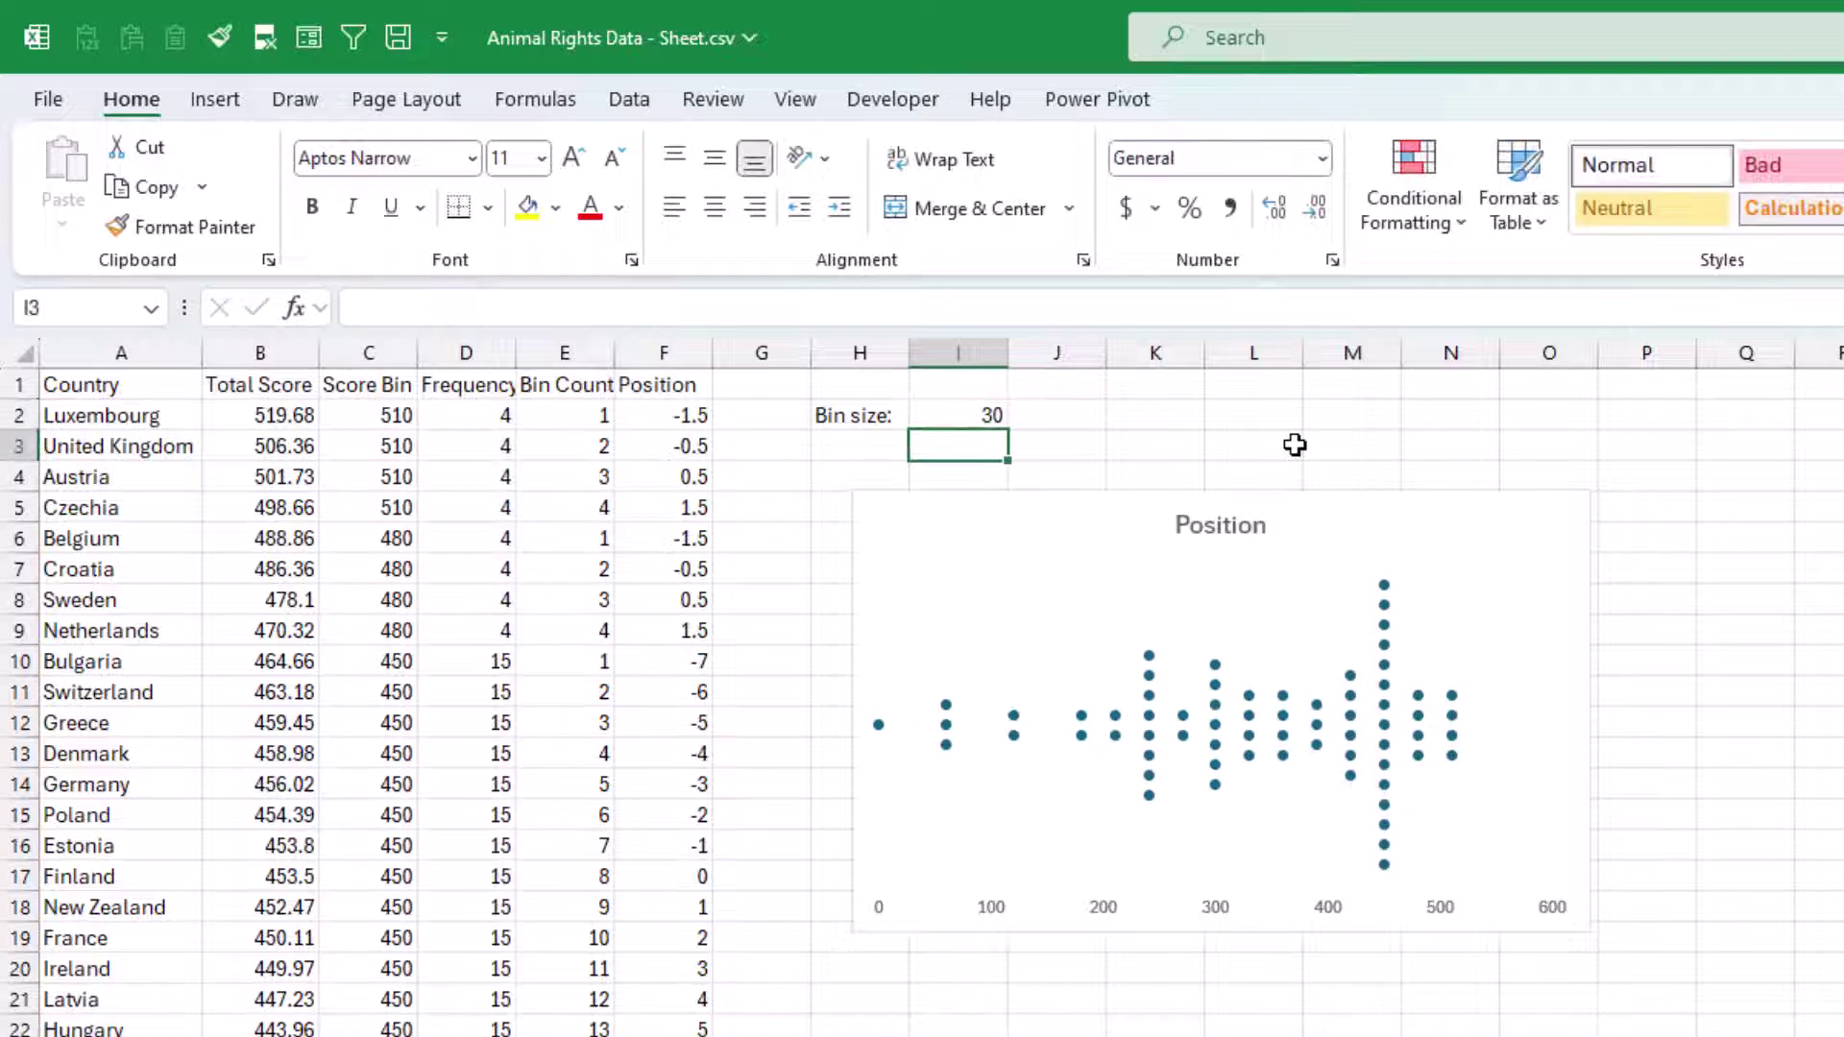
pyautogui.press('Up')
pyautogui.write('20')
pyautogui.press('Return')
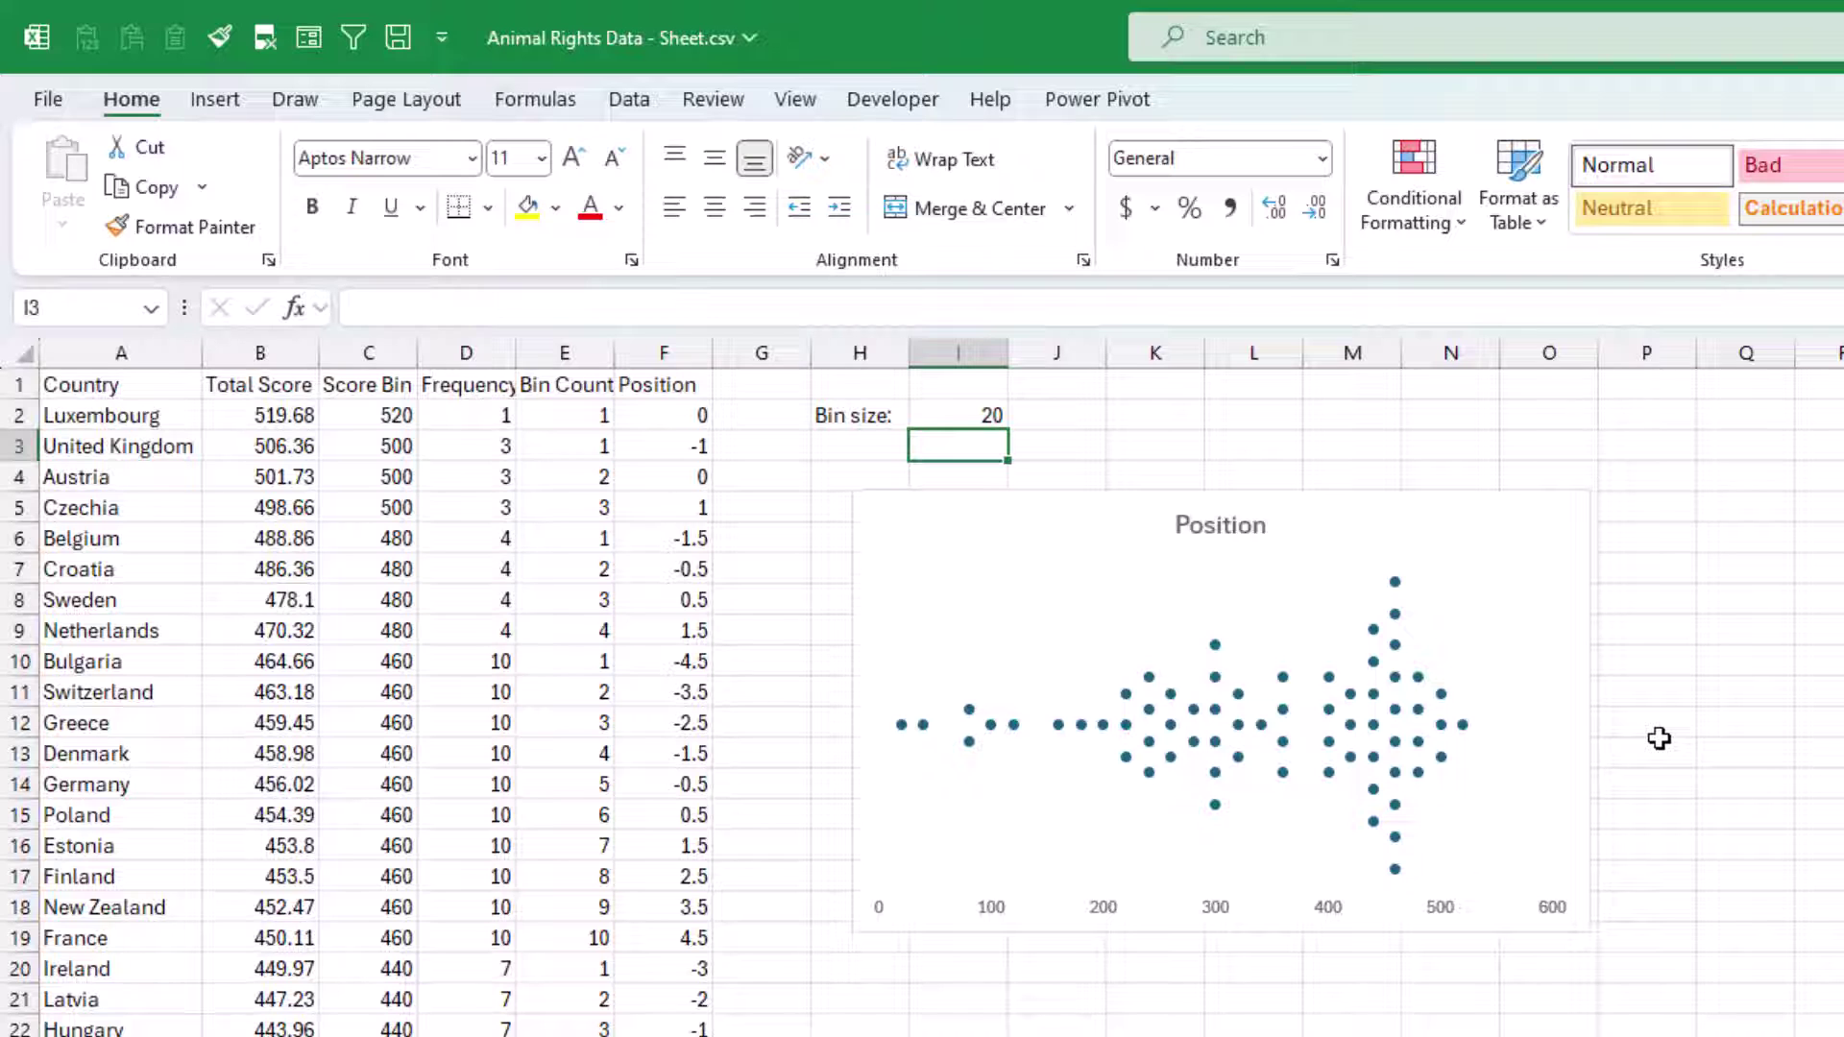
# - Insert a new column G after Position and enter the header KDE in G1
pyautogui.rightClick(760, 352)
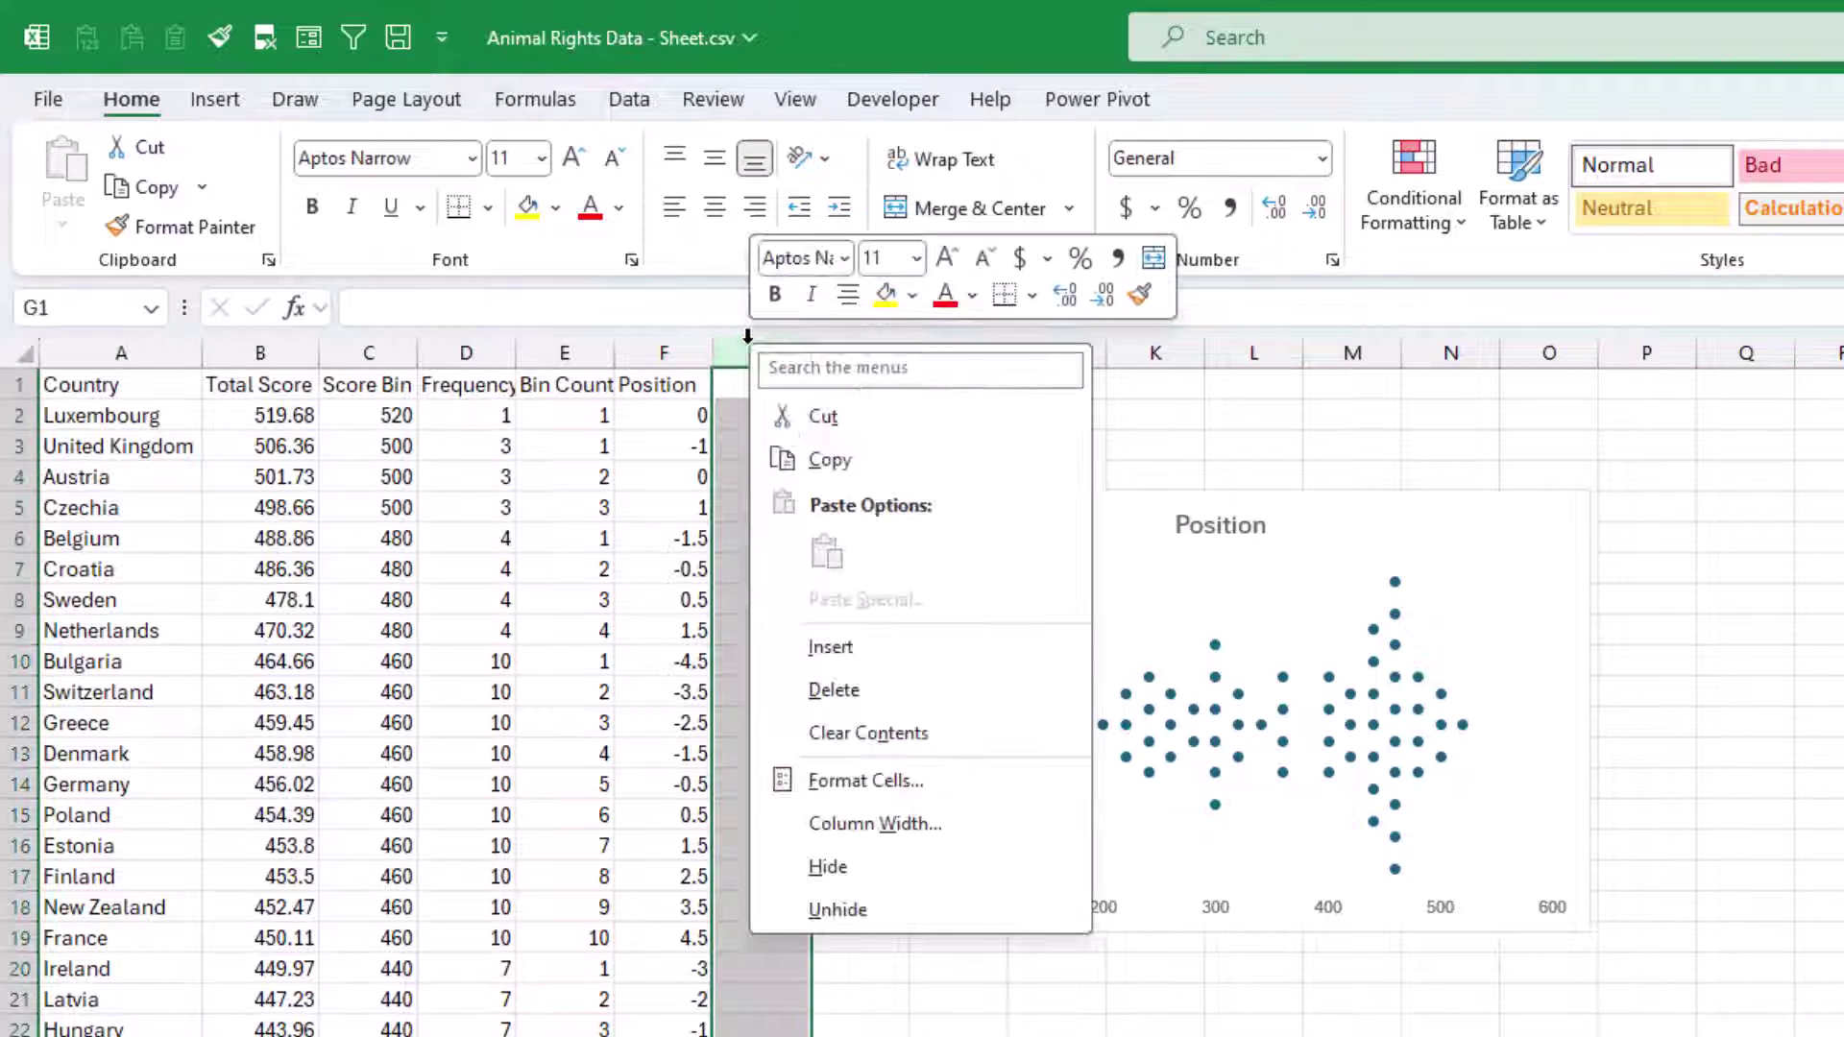
pyautogui.click(828, 648)
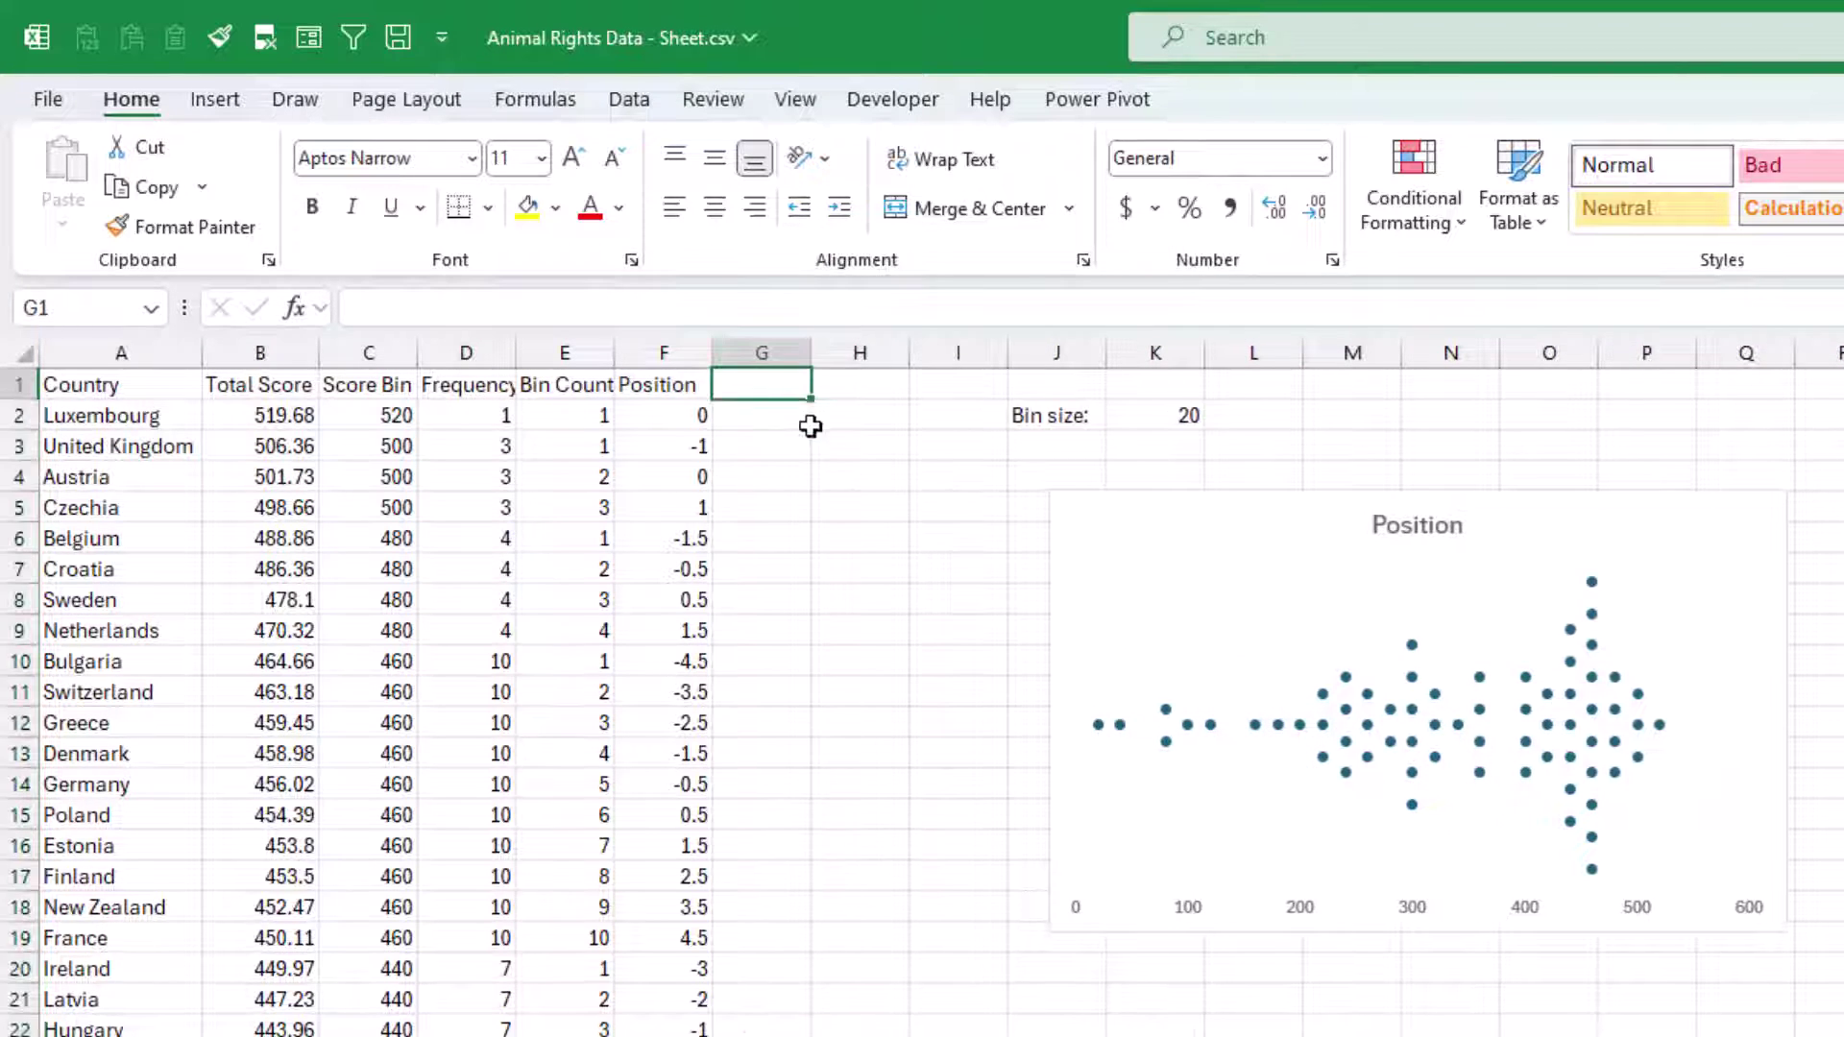
pyautogui.write('KDE')
pyautogui.press('Return')
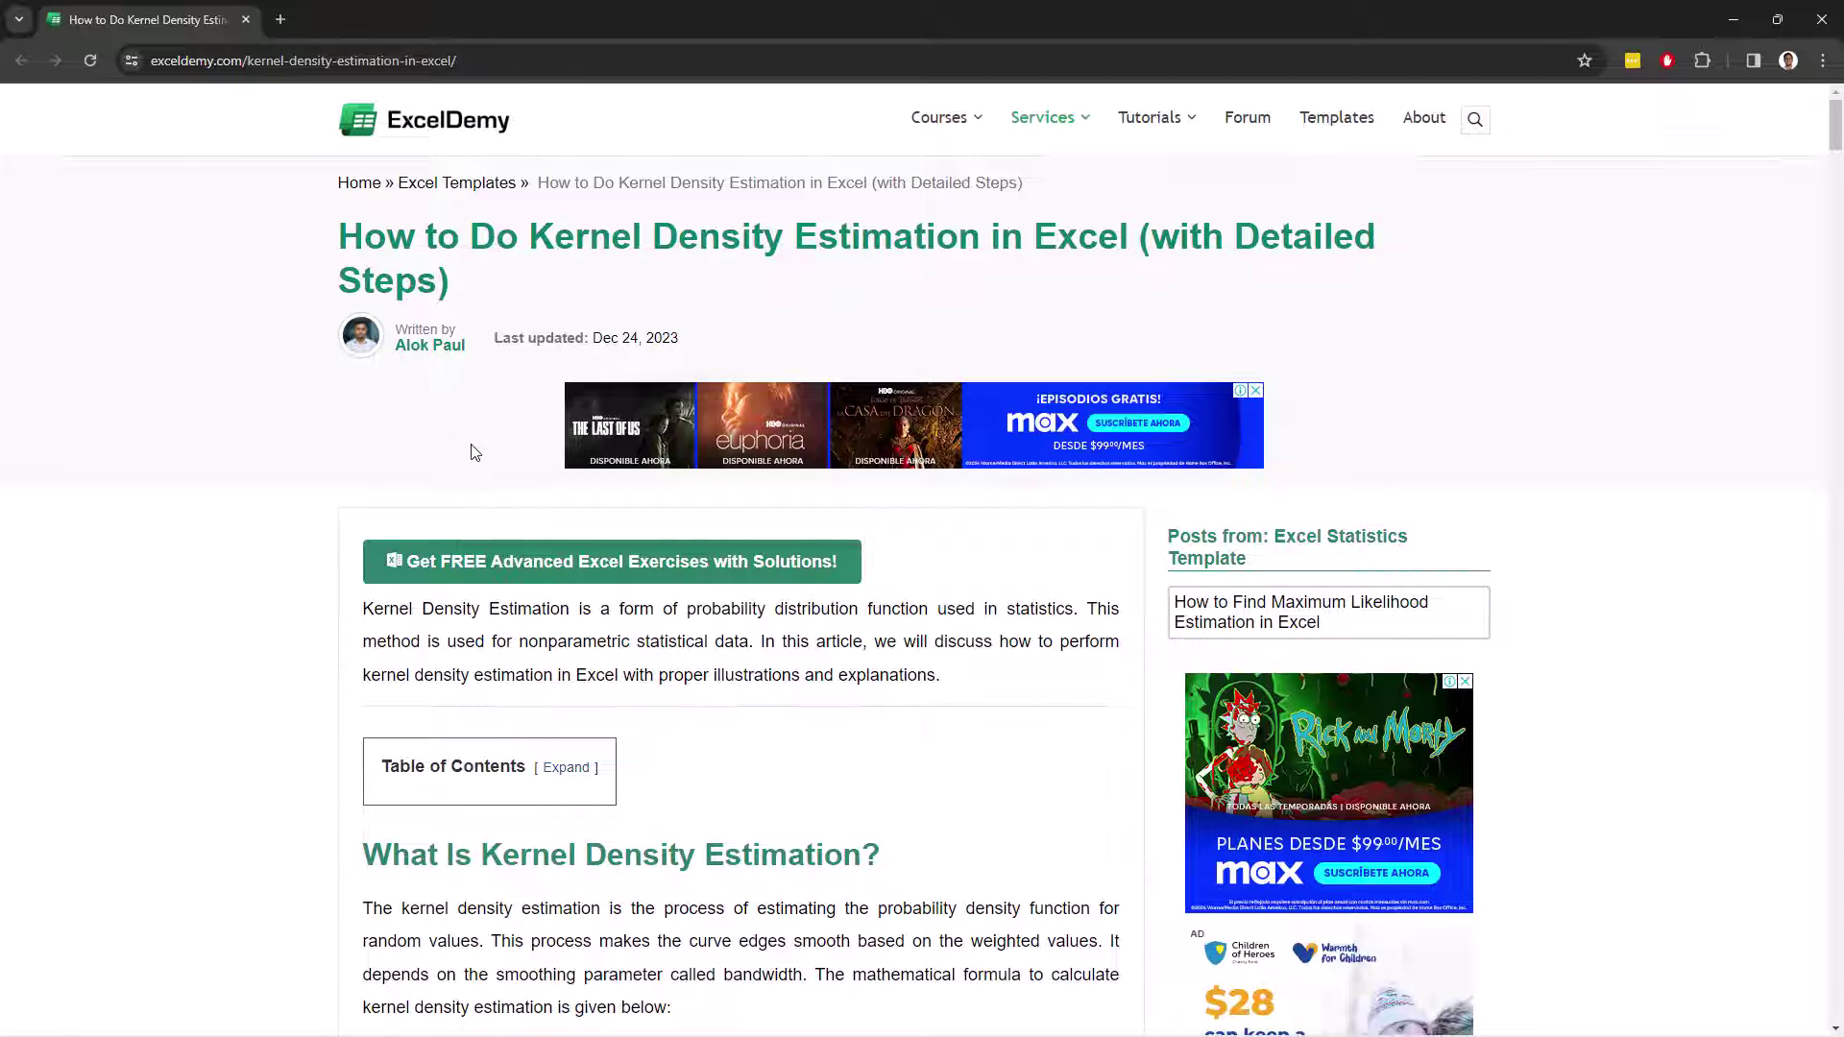
# - Scroll the ExcelDemy kernel density article down to the Step 4 kernel density formula
pyautogui.scroll(-15, 470, 451)
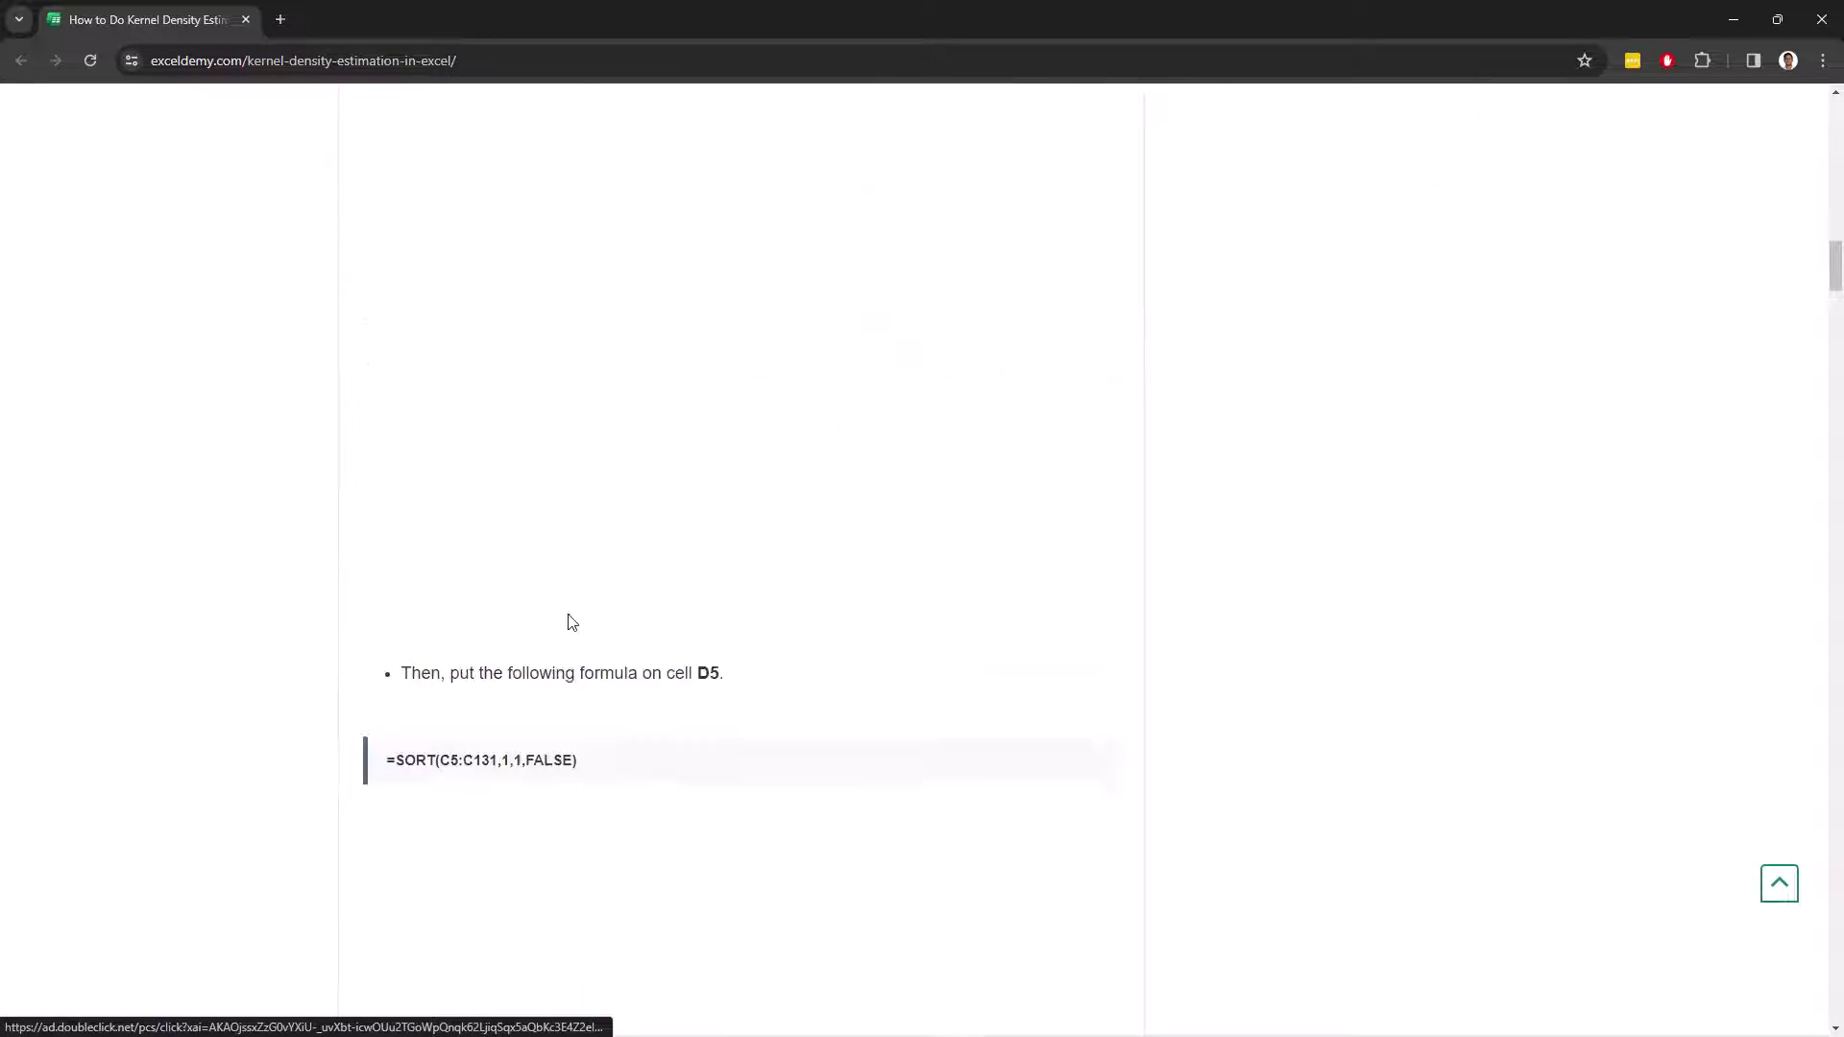
pyautogui.scroll(-20, 567, 622)
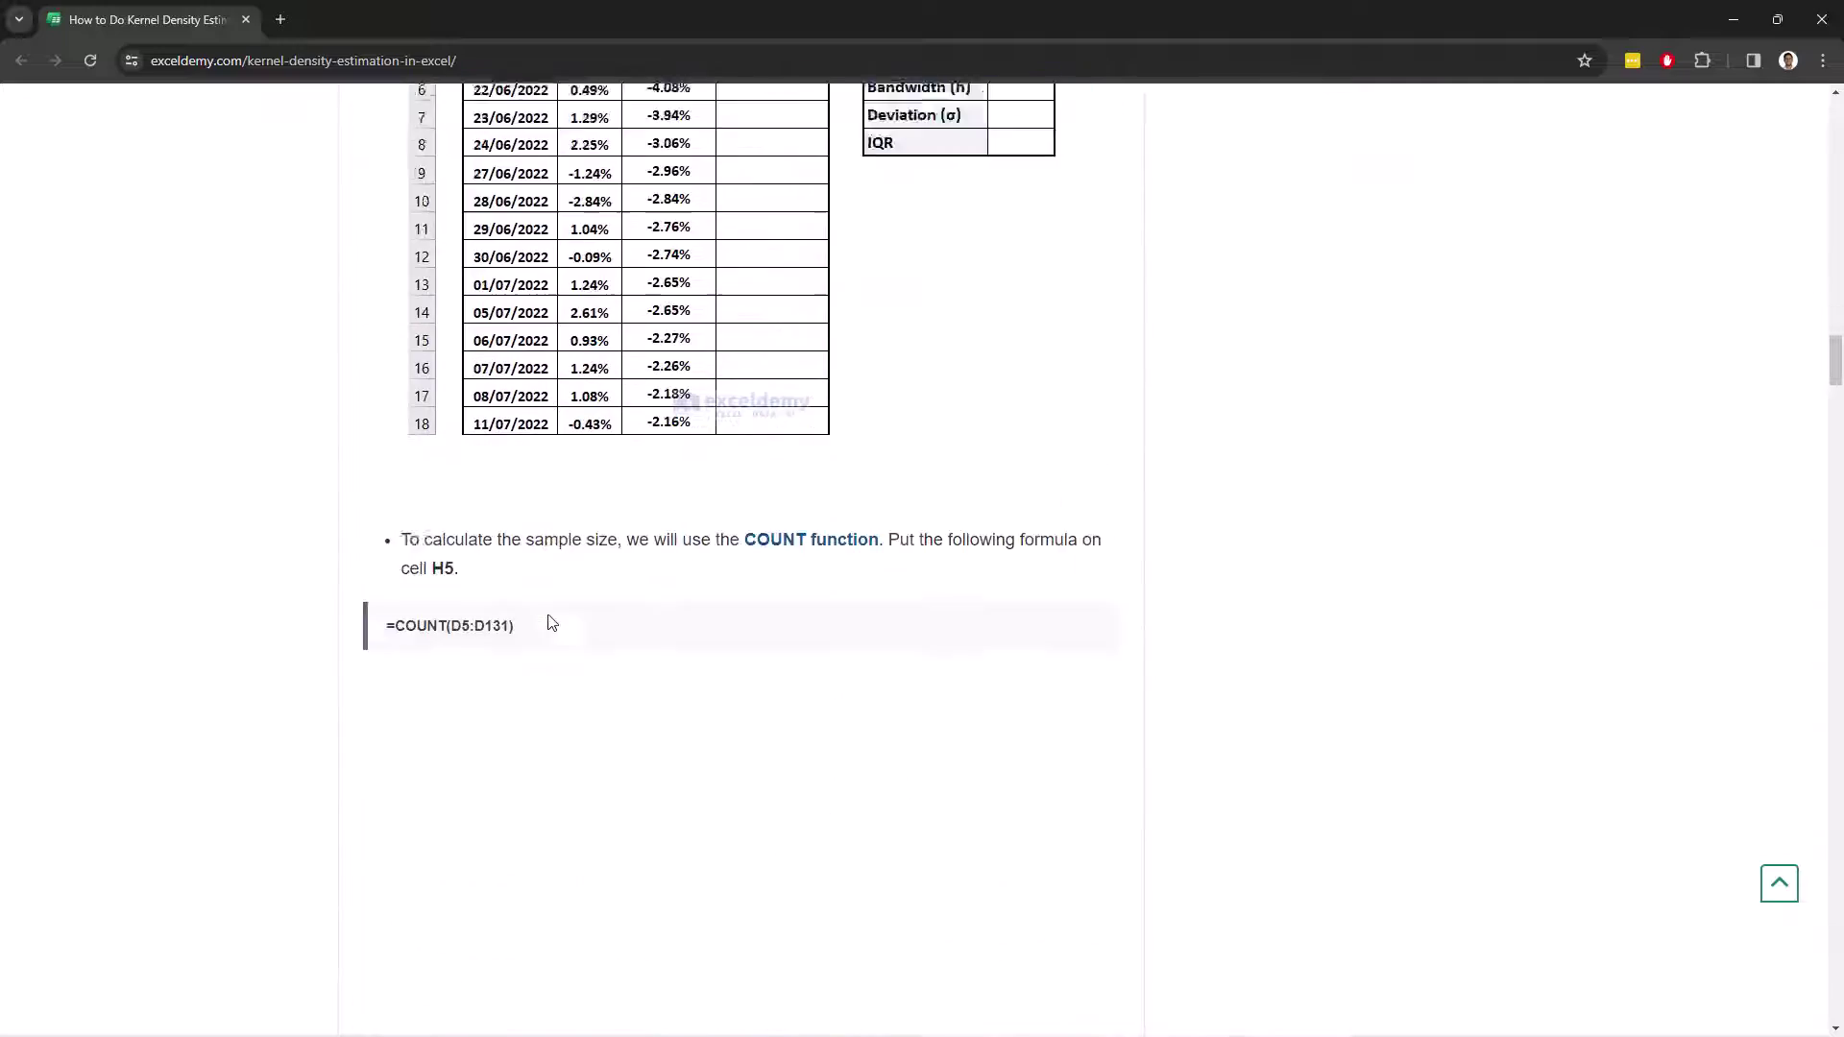
pyautogui.scroll(-10, 552, 623)
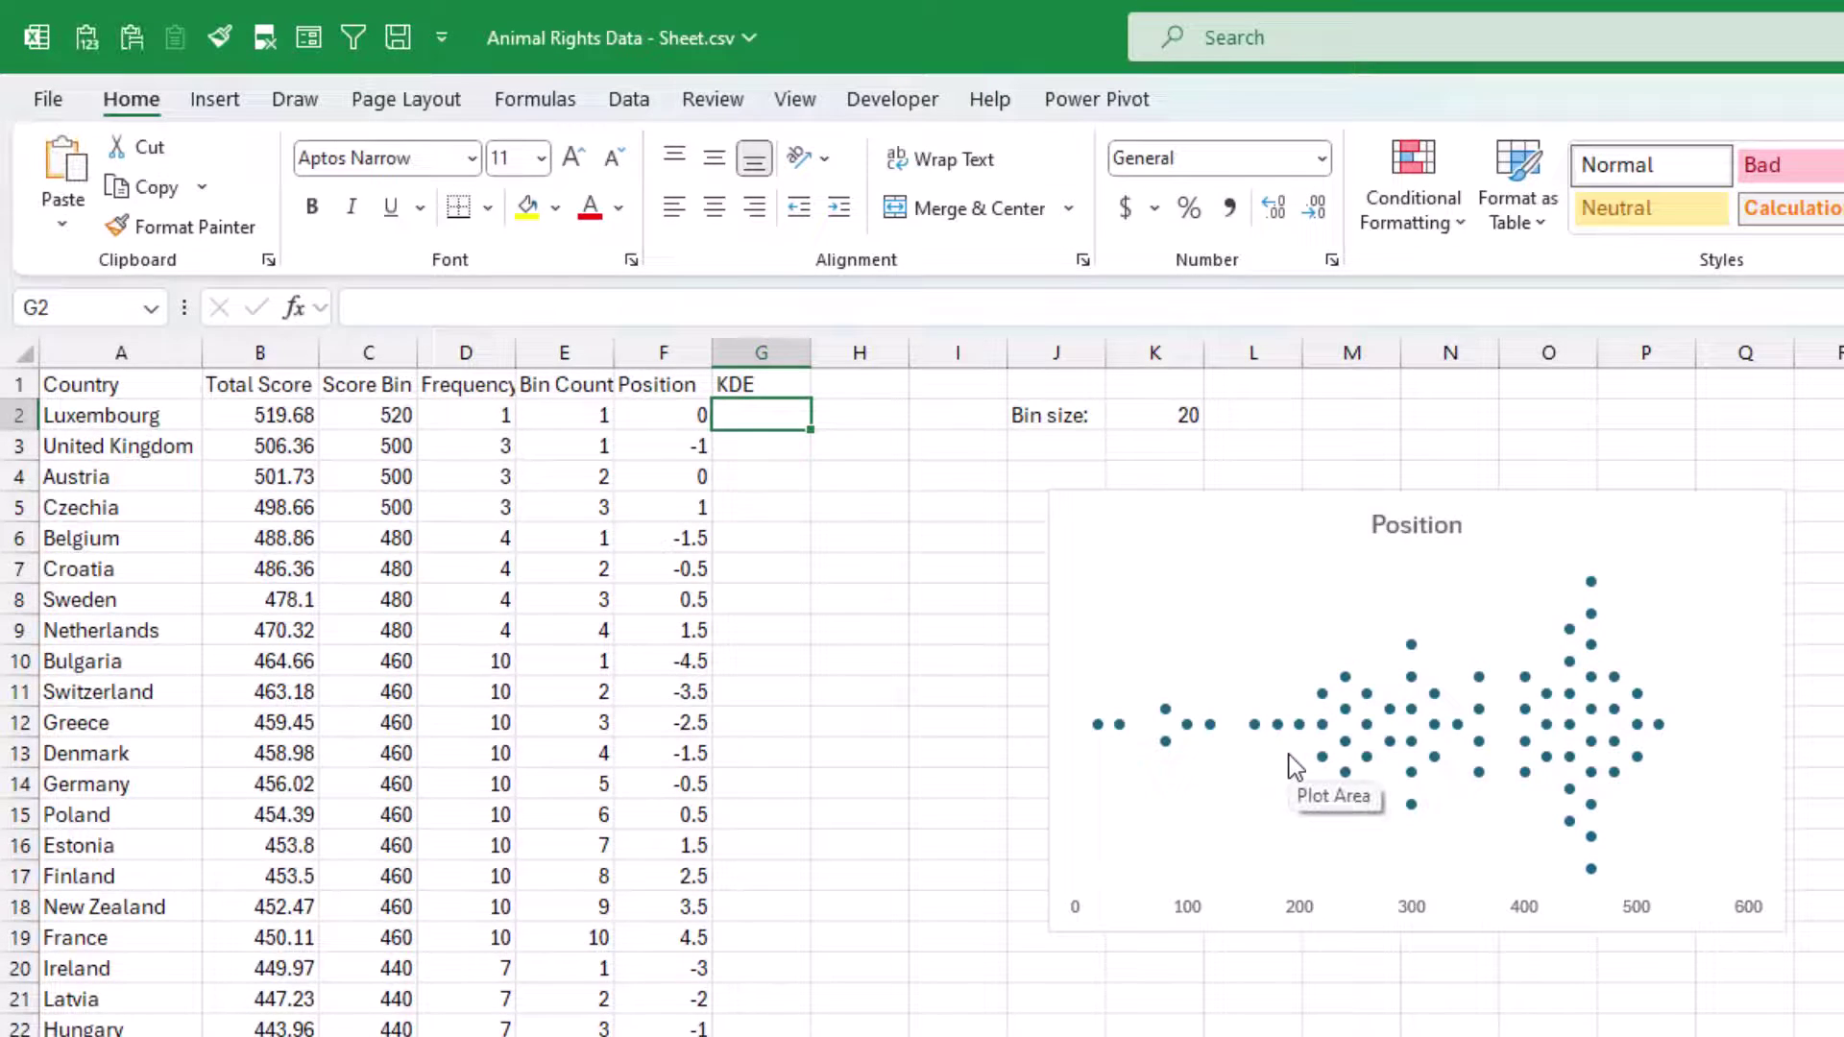
# - Label J1 'Sample size:' and set K1 to =COUNT(B2:B68), giving 67
pyautogui.click(1062, 389)
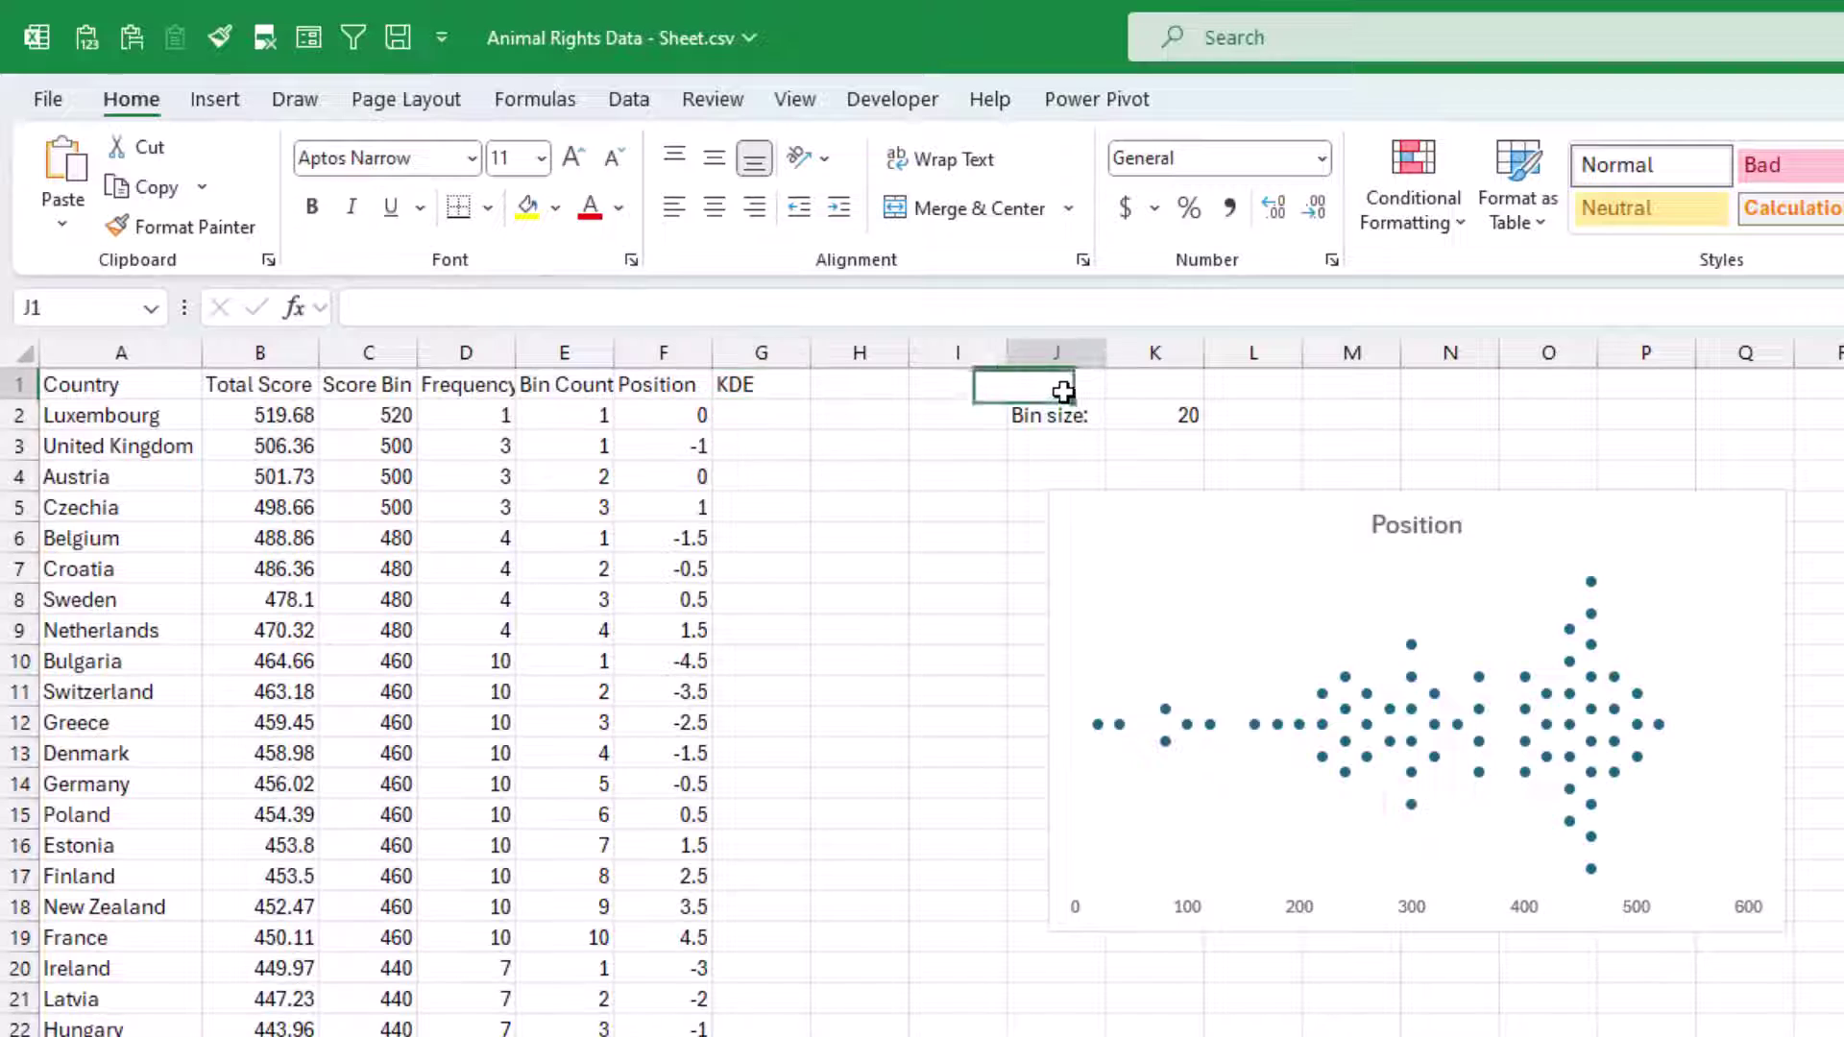
pyautogui.write('Sample')
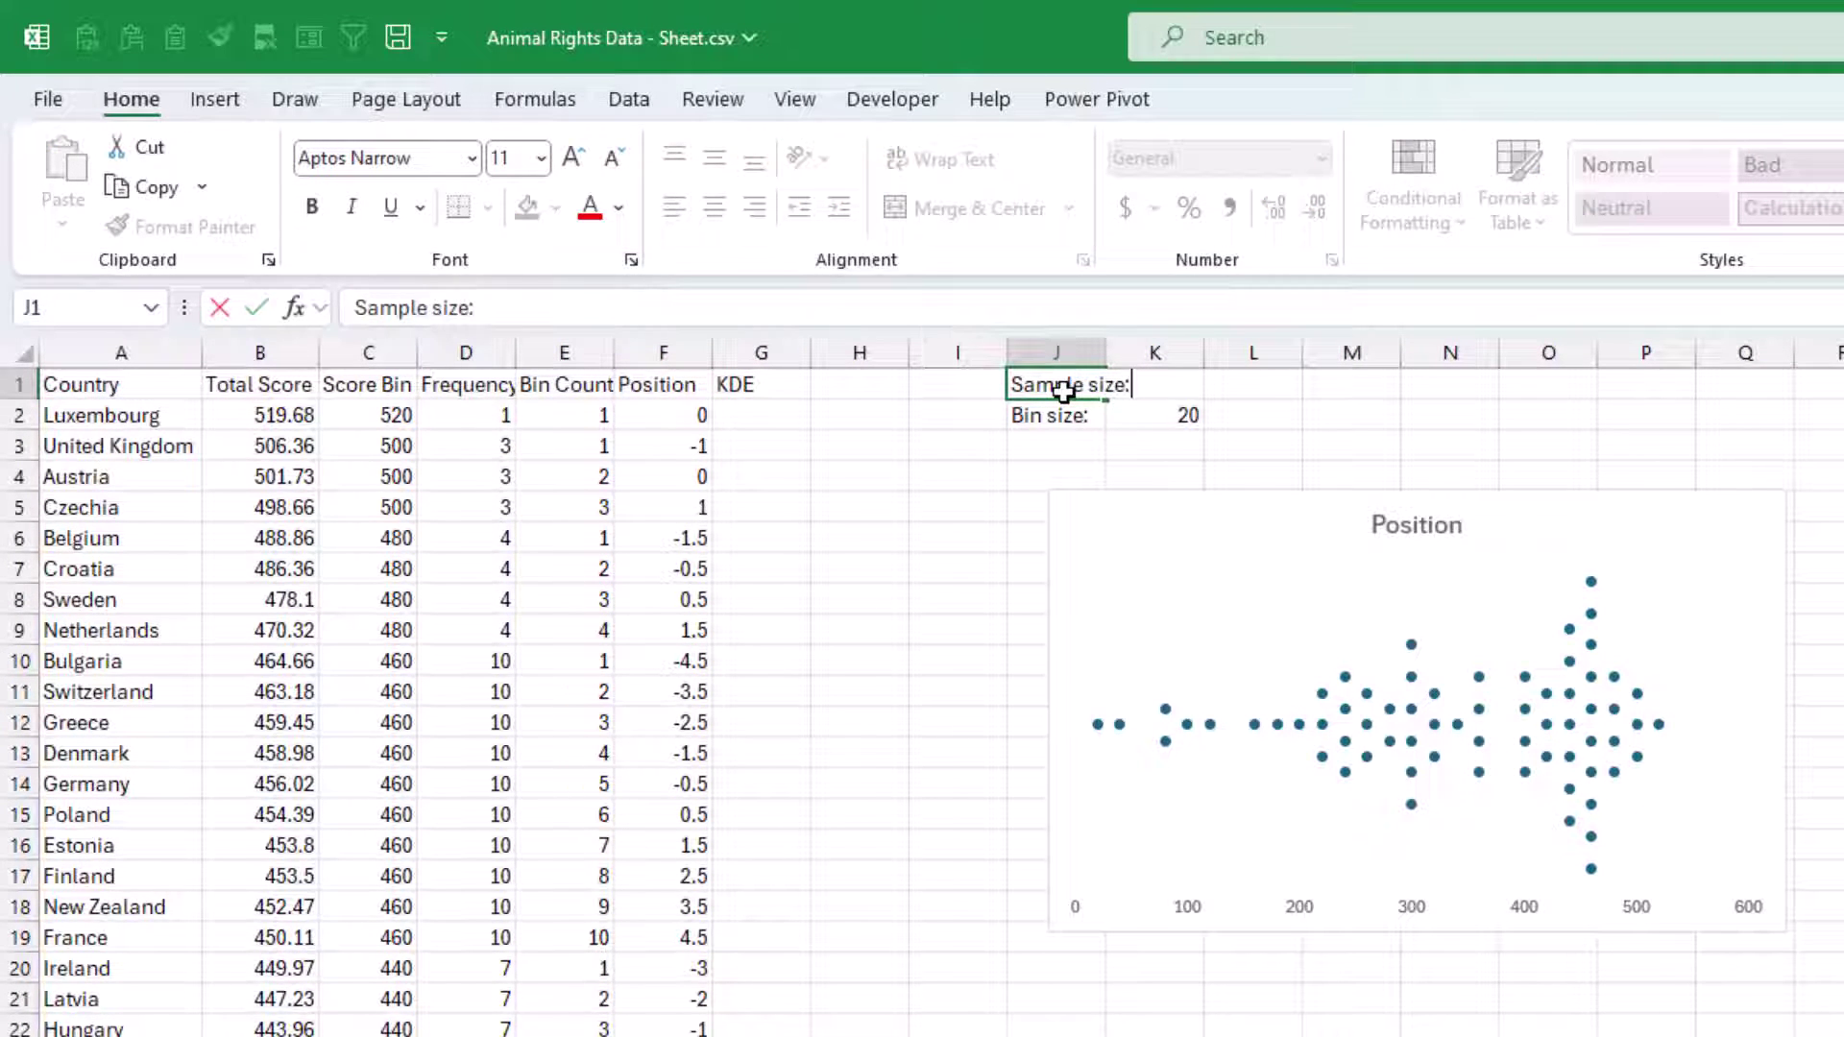
pyautogui.write(' size:')
pyautogui.press('Tab')
pyautogui.write('=count')
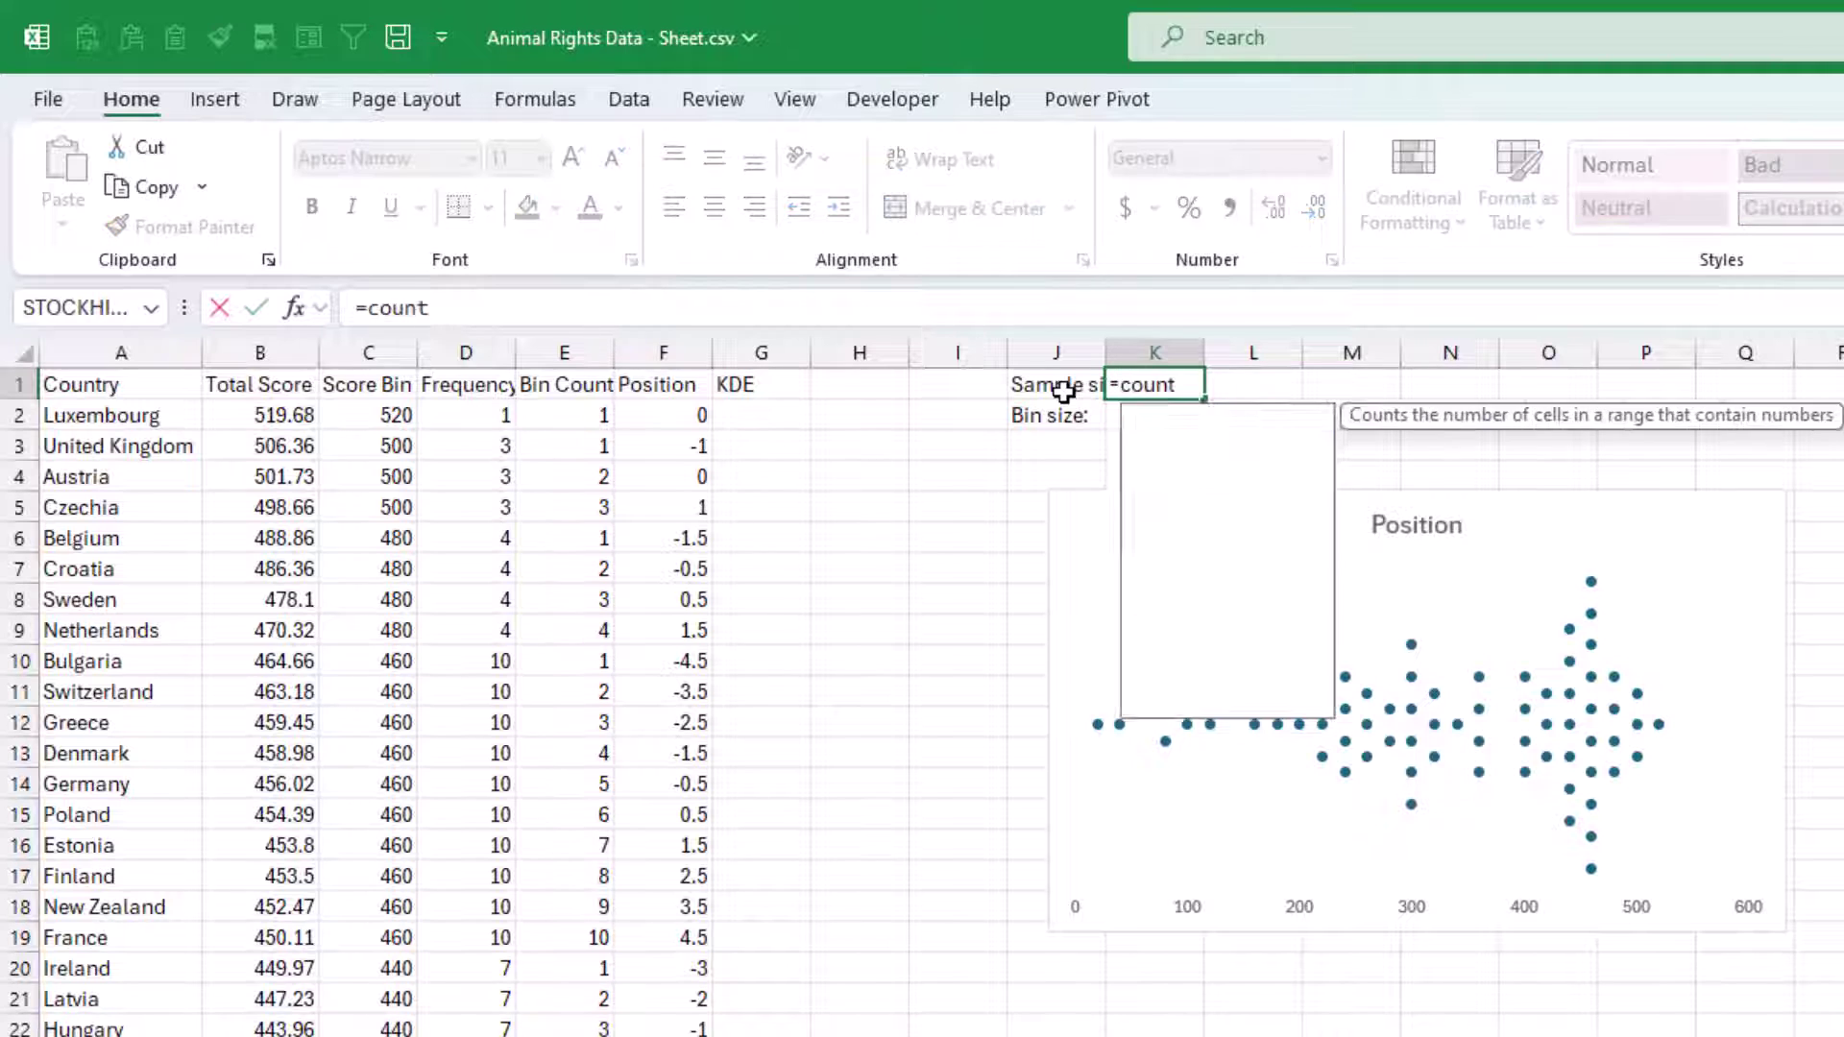
pyautogui.press('Tab')
pyautogui.press('Left')
pyautogui.press('Left')
pyautogui.press('Left')
pyautogui.press('Left')
pyautogui.press('Left')
pyautogui.press('Left')
pyautogui.press('Left')
pyautogui.press('Left')
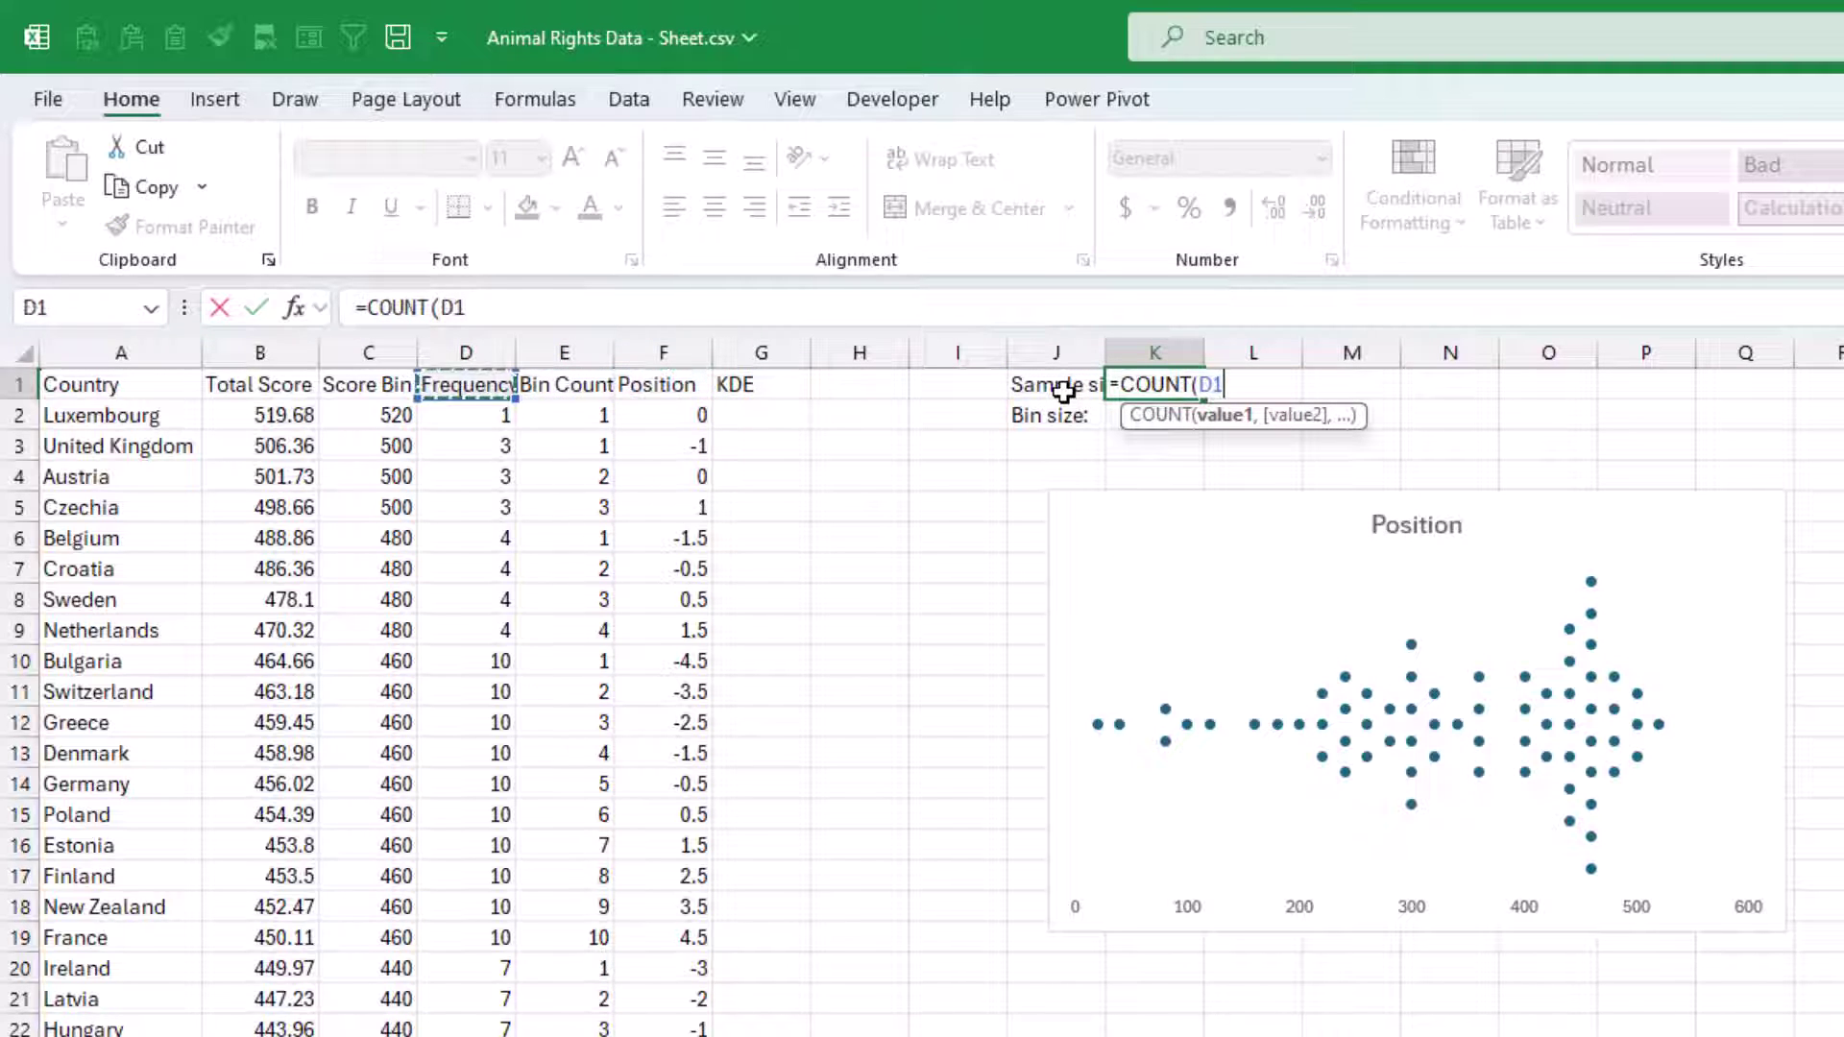
pyautogui.press('Down')
pyautogui.press('Left')
pyautogui.hotkey('ctrl', 'shift', 'Down')
pyautogui.write(')')
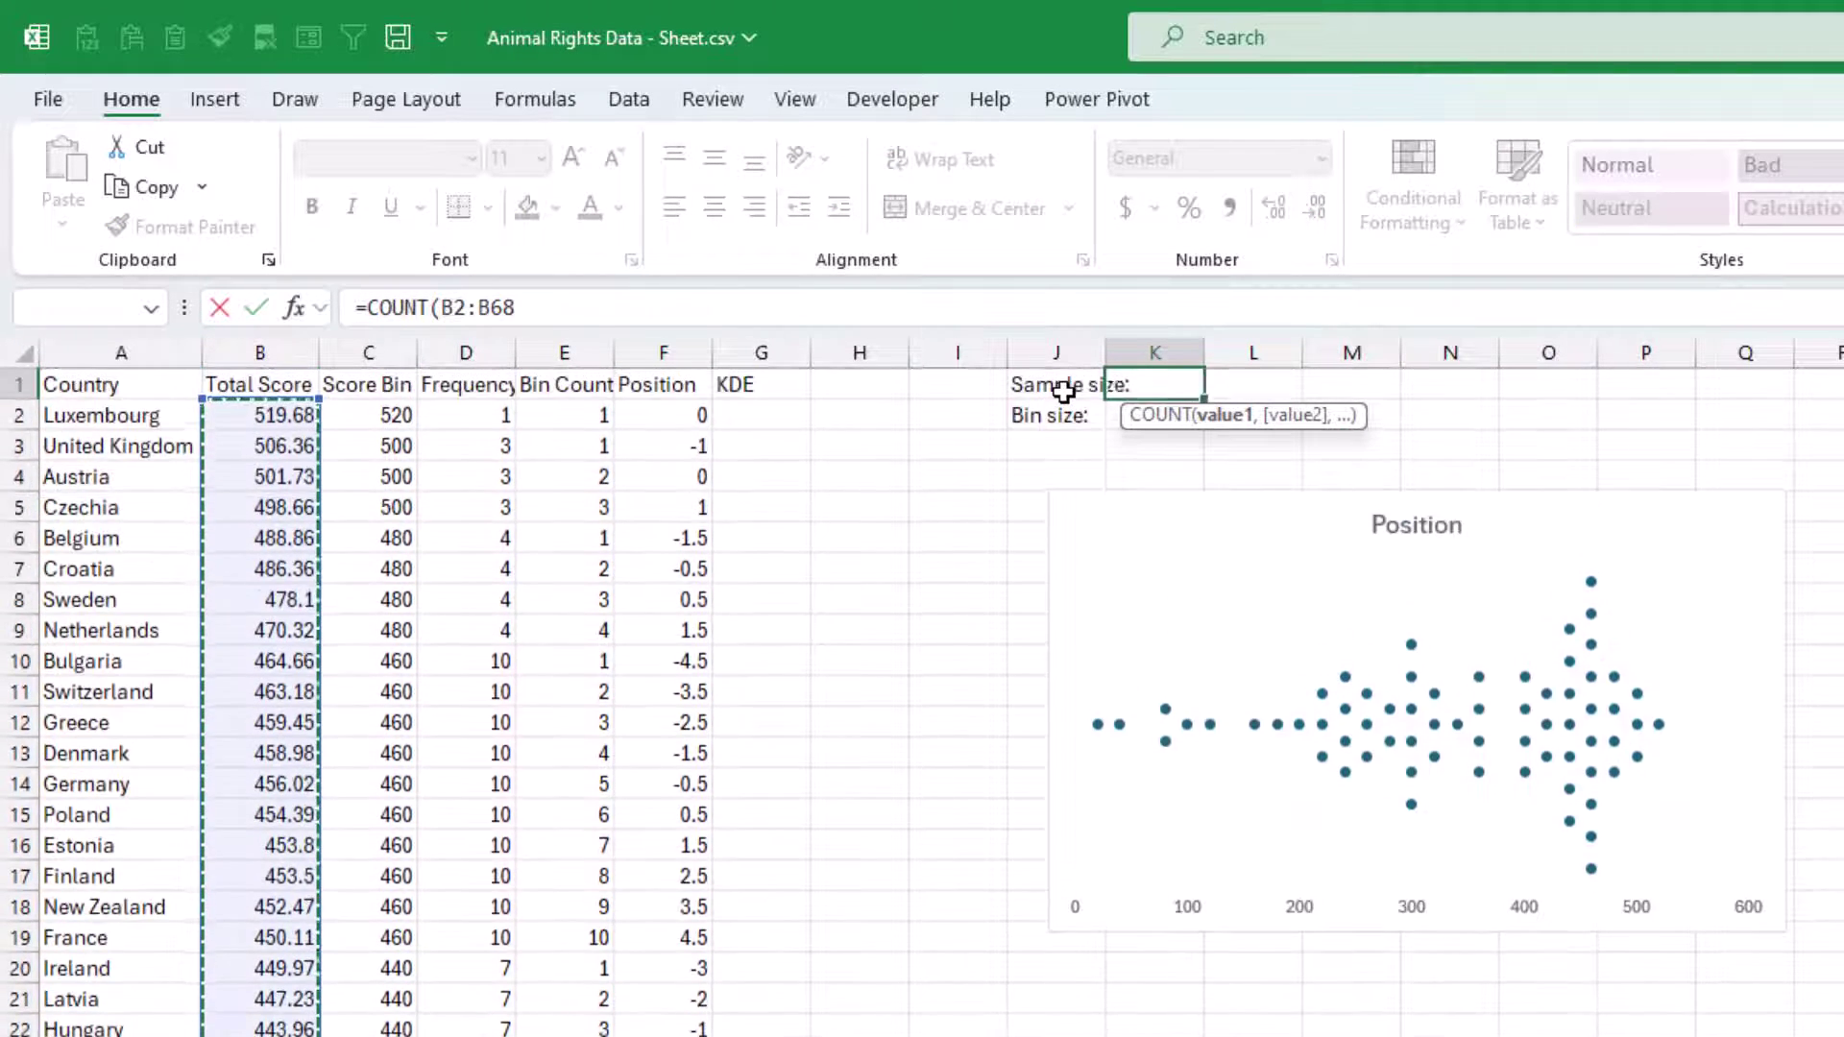
pyautogui.press('Return')
pyautogui.press('Left')
pyautogui.press('Left')
pyautogui.press('Left')
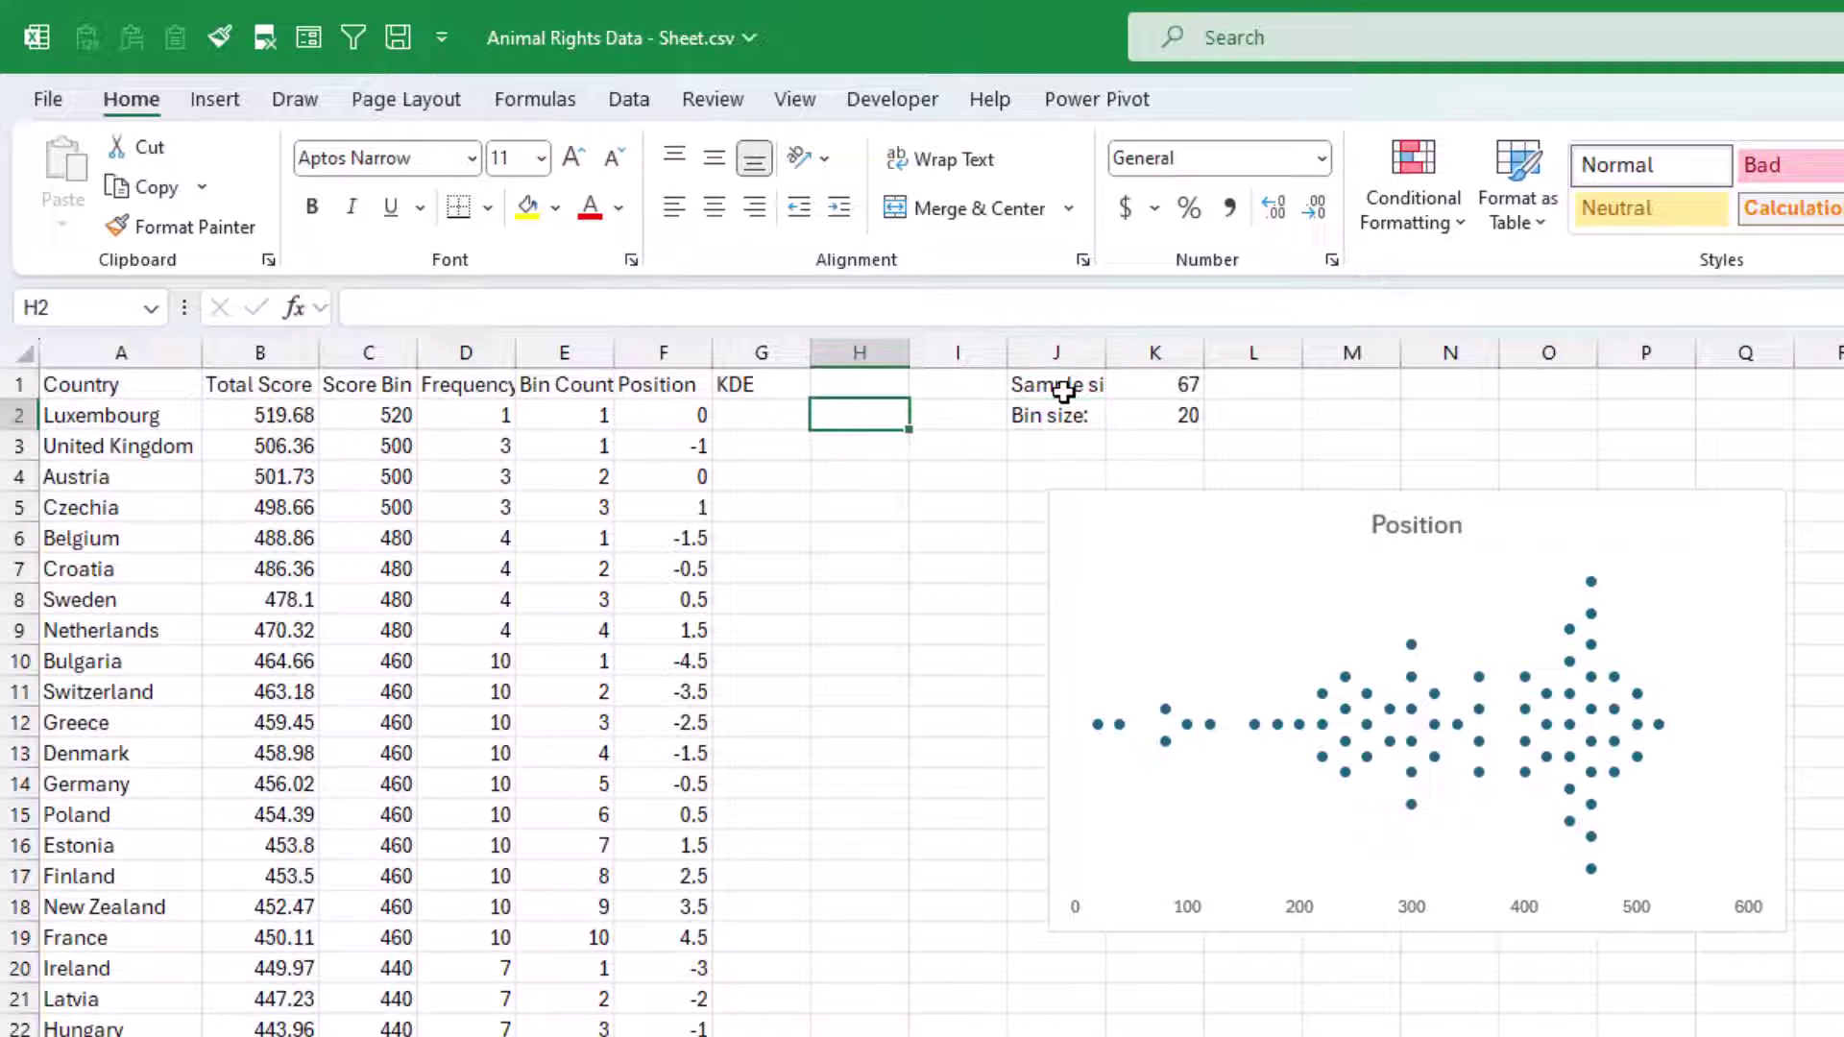
# - Paste the NORM.S.DIST kernel density formula into G2 and fill it down column G
pyautogui.press('F2')
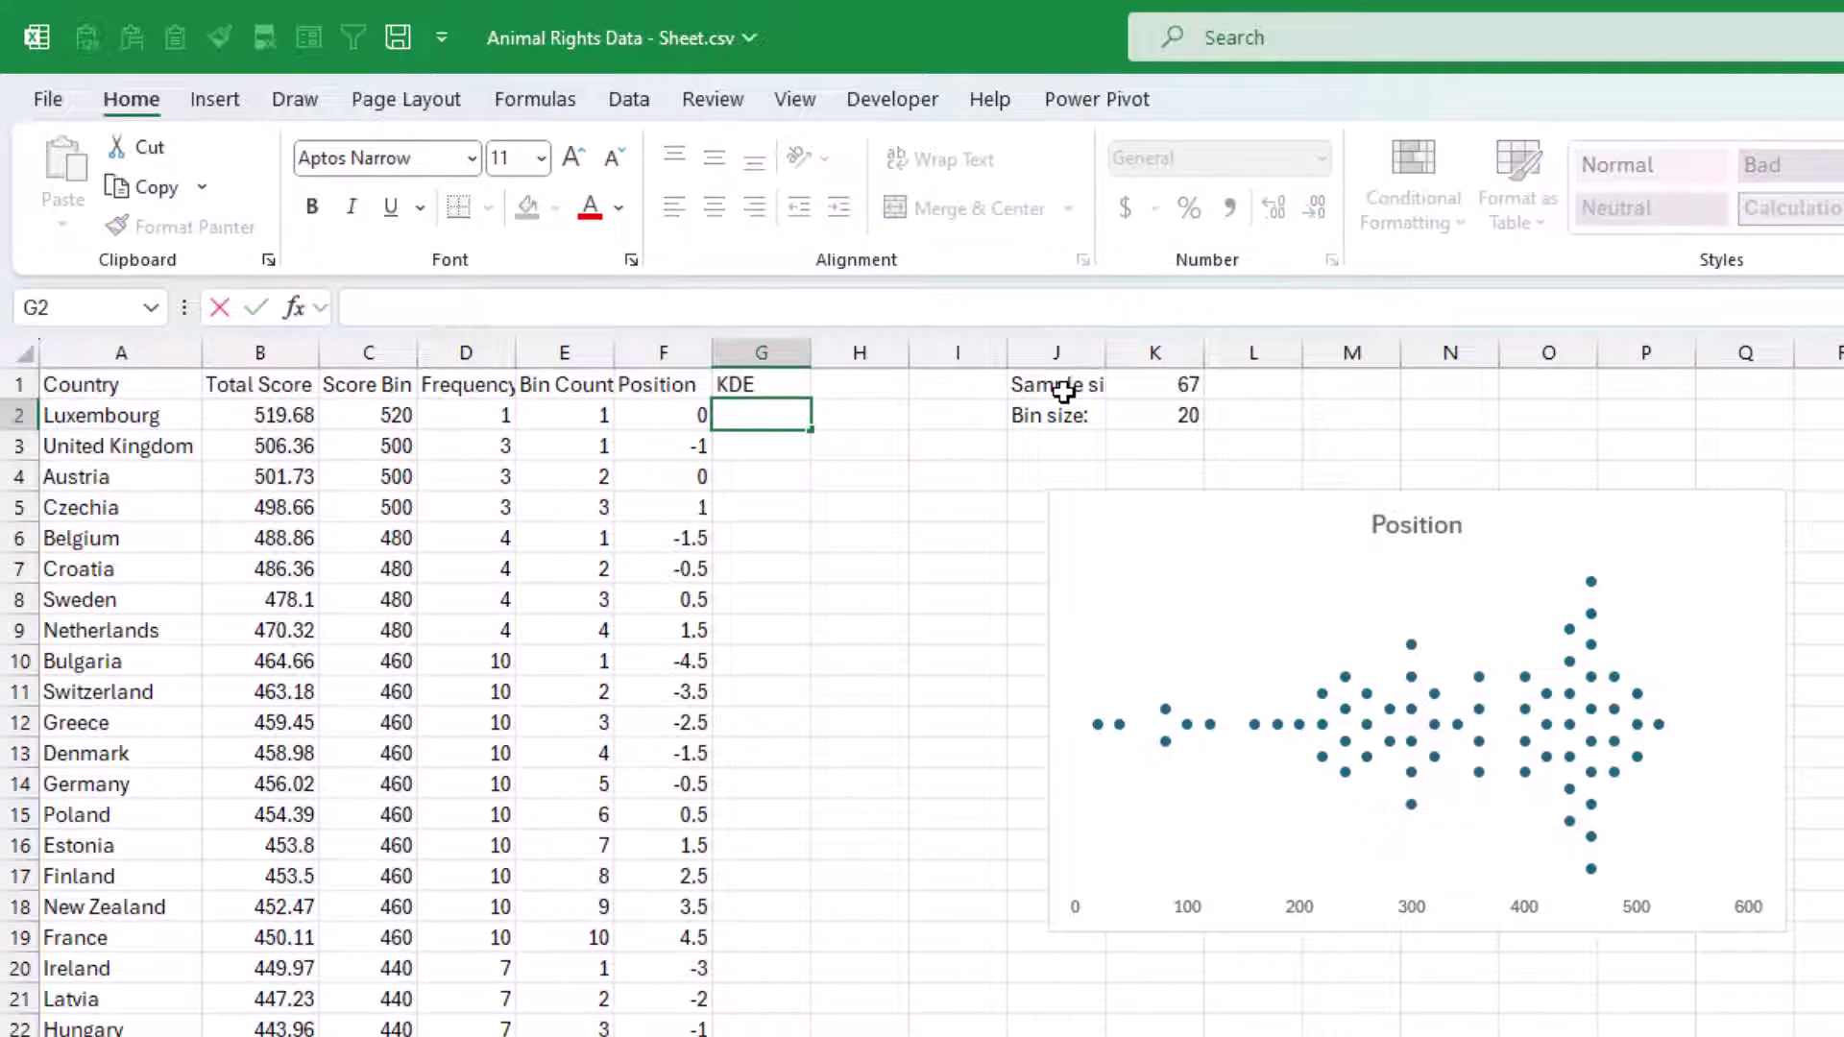
pyautogui.write('=1/($K$1*$K$2)*SUM(NORM.S.DIST((B2-$B$2:$B$68)/$K$2,FALSE))')
pyautogui.press('Return')
pyautogui.press('Up')
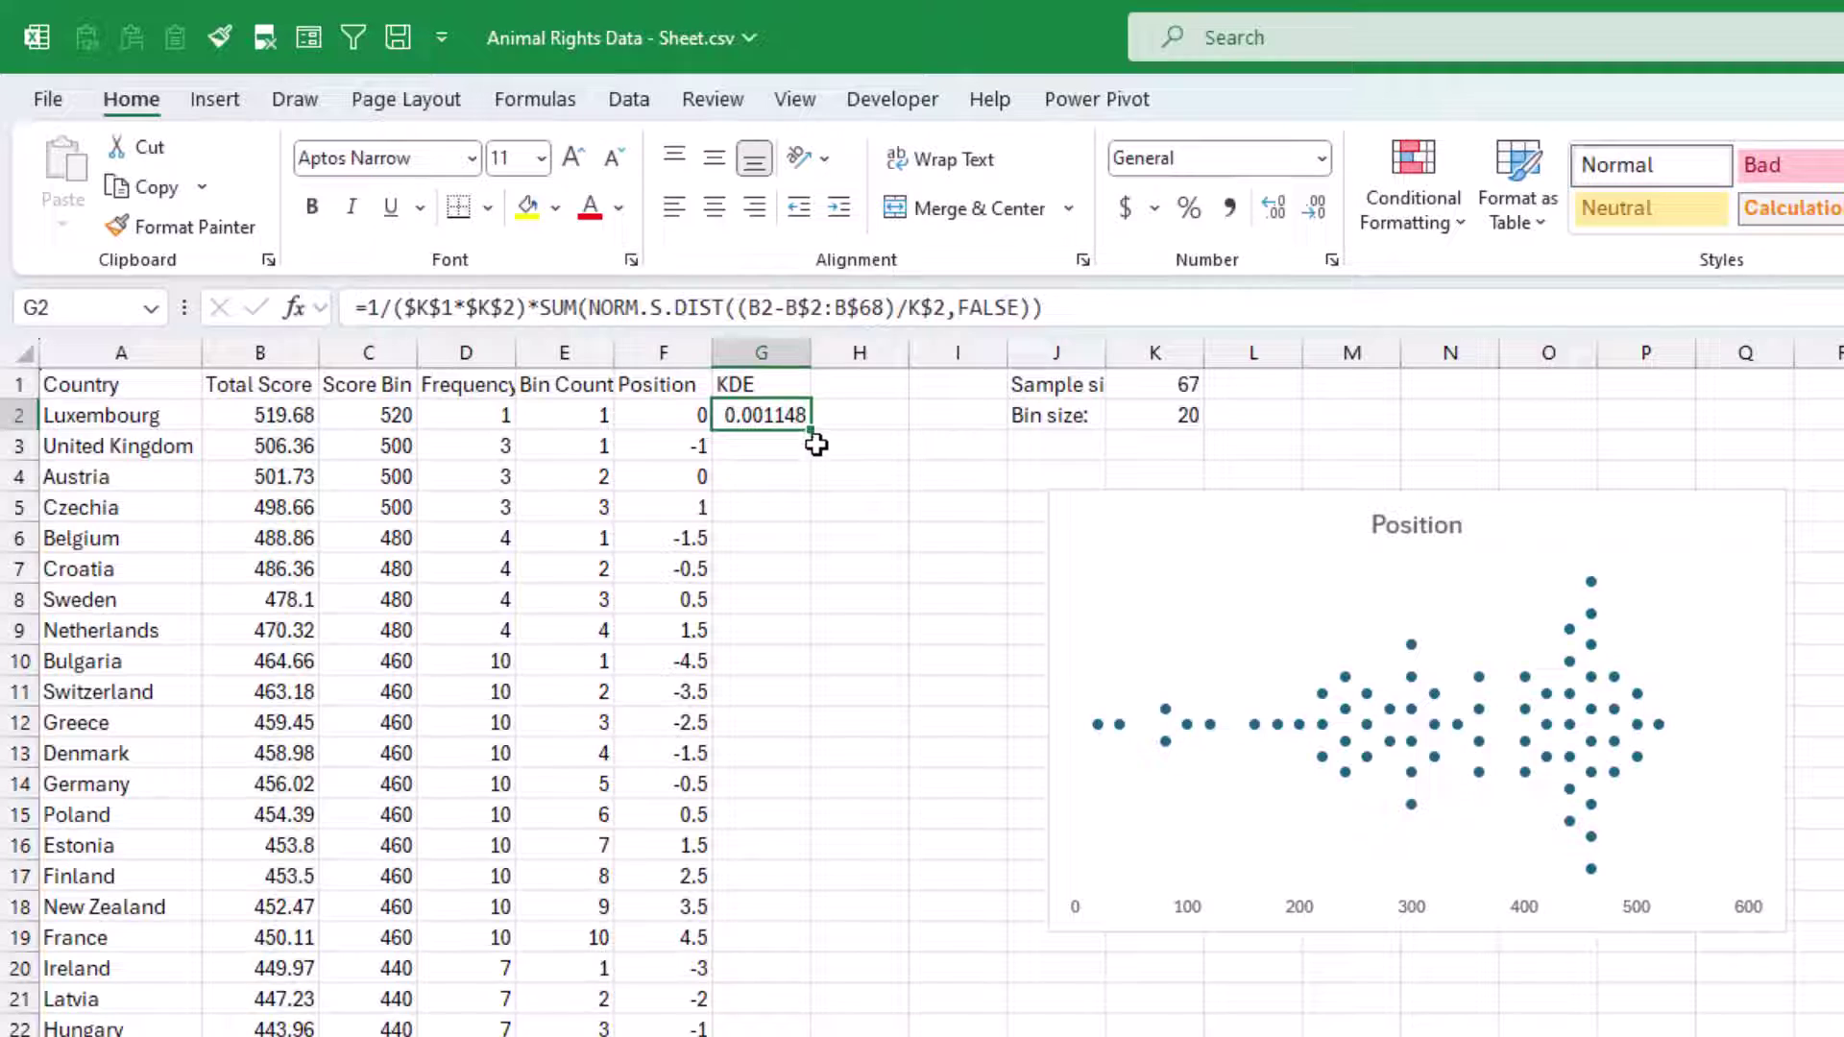
pyautogui.doubleClick(812, 433)
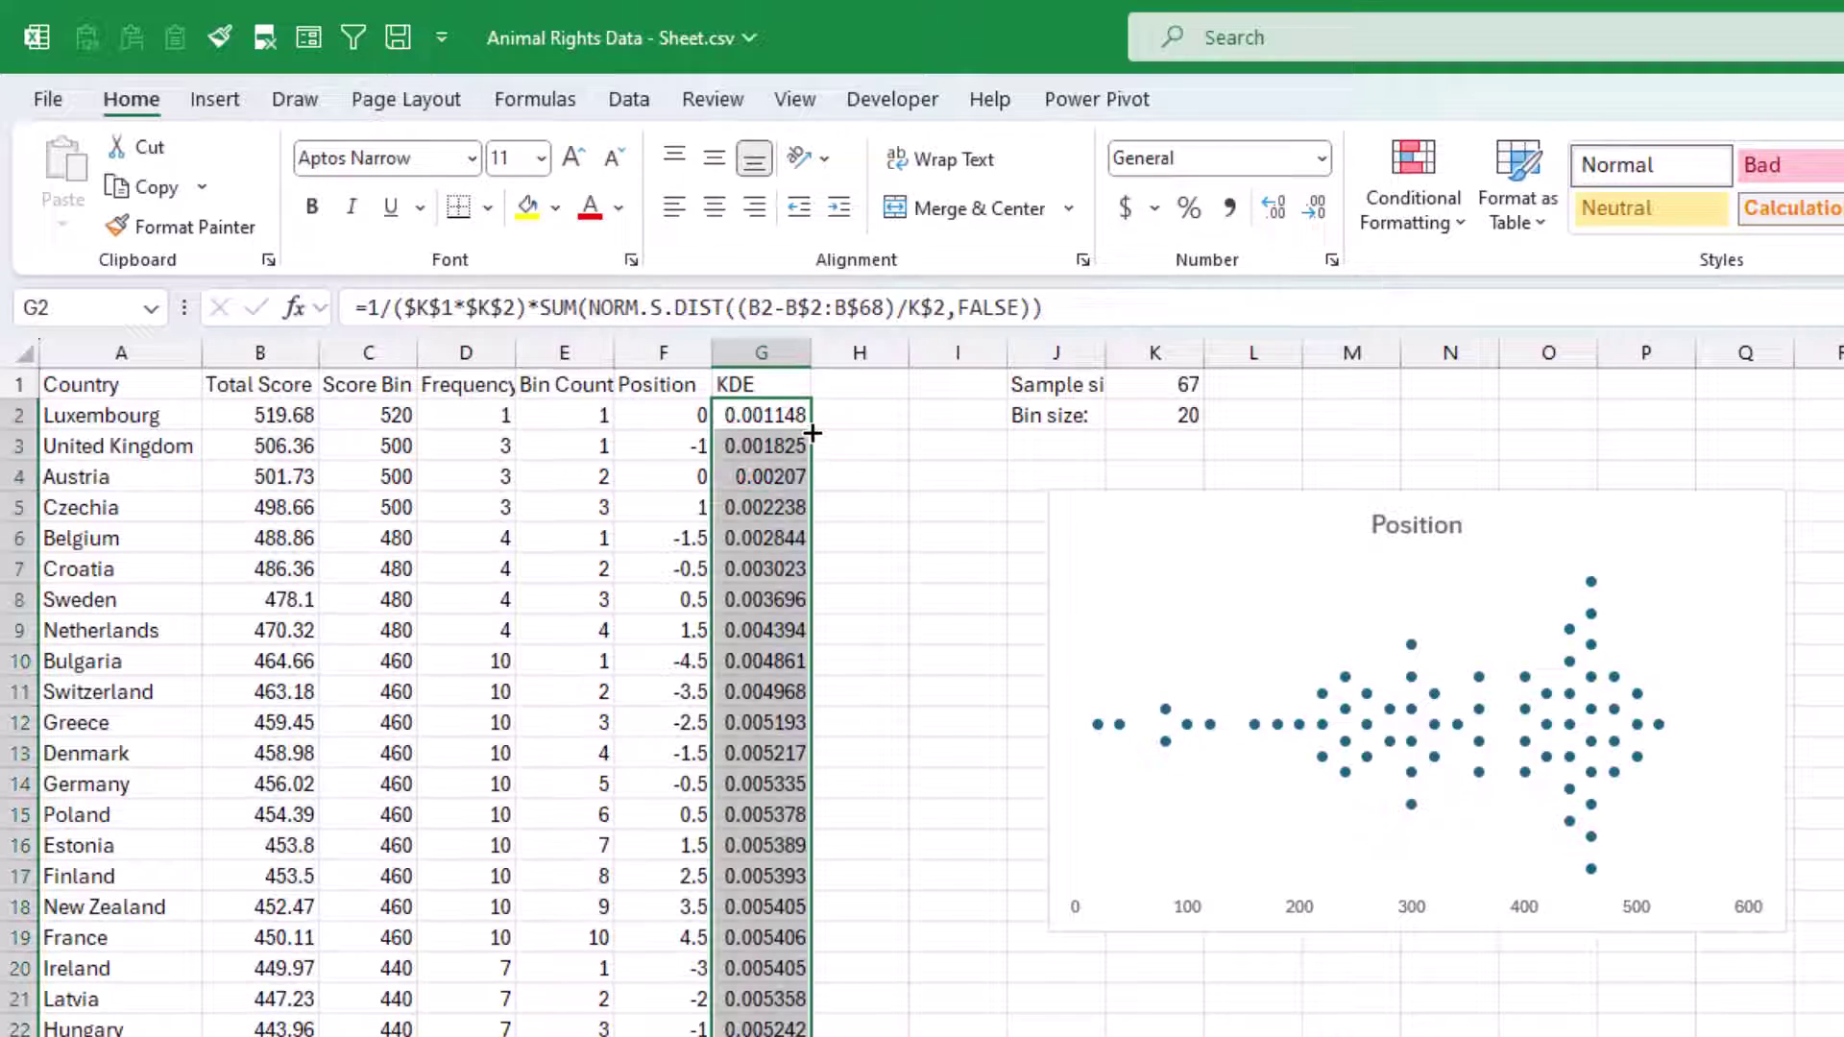
# - Select the beeswarm chart and bring up its Chart Design options
pyautogui.click(1185, 498)
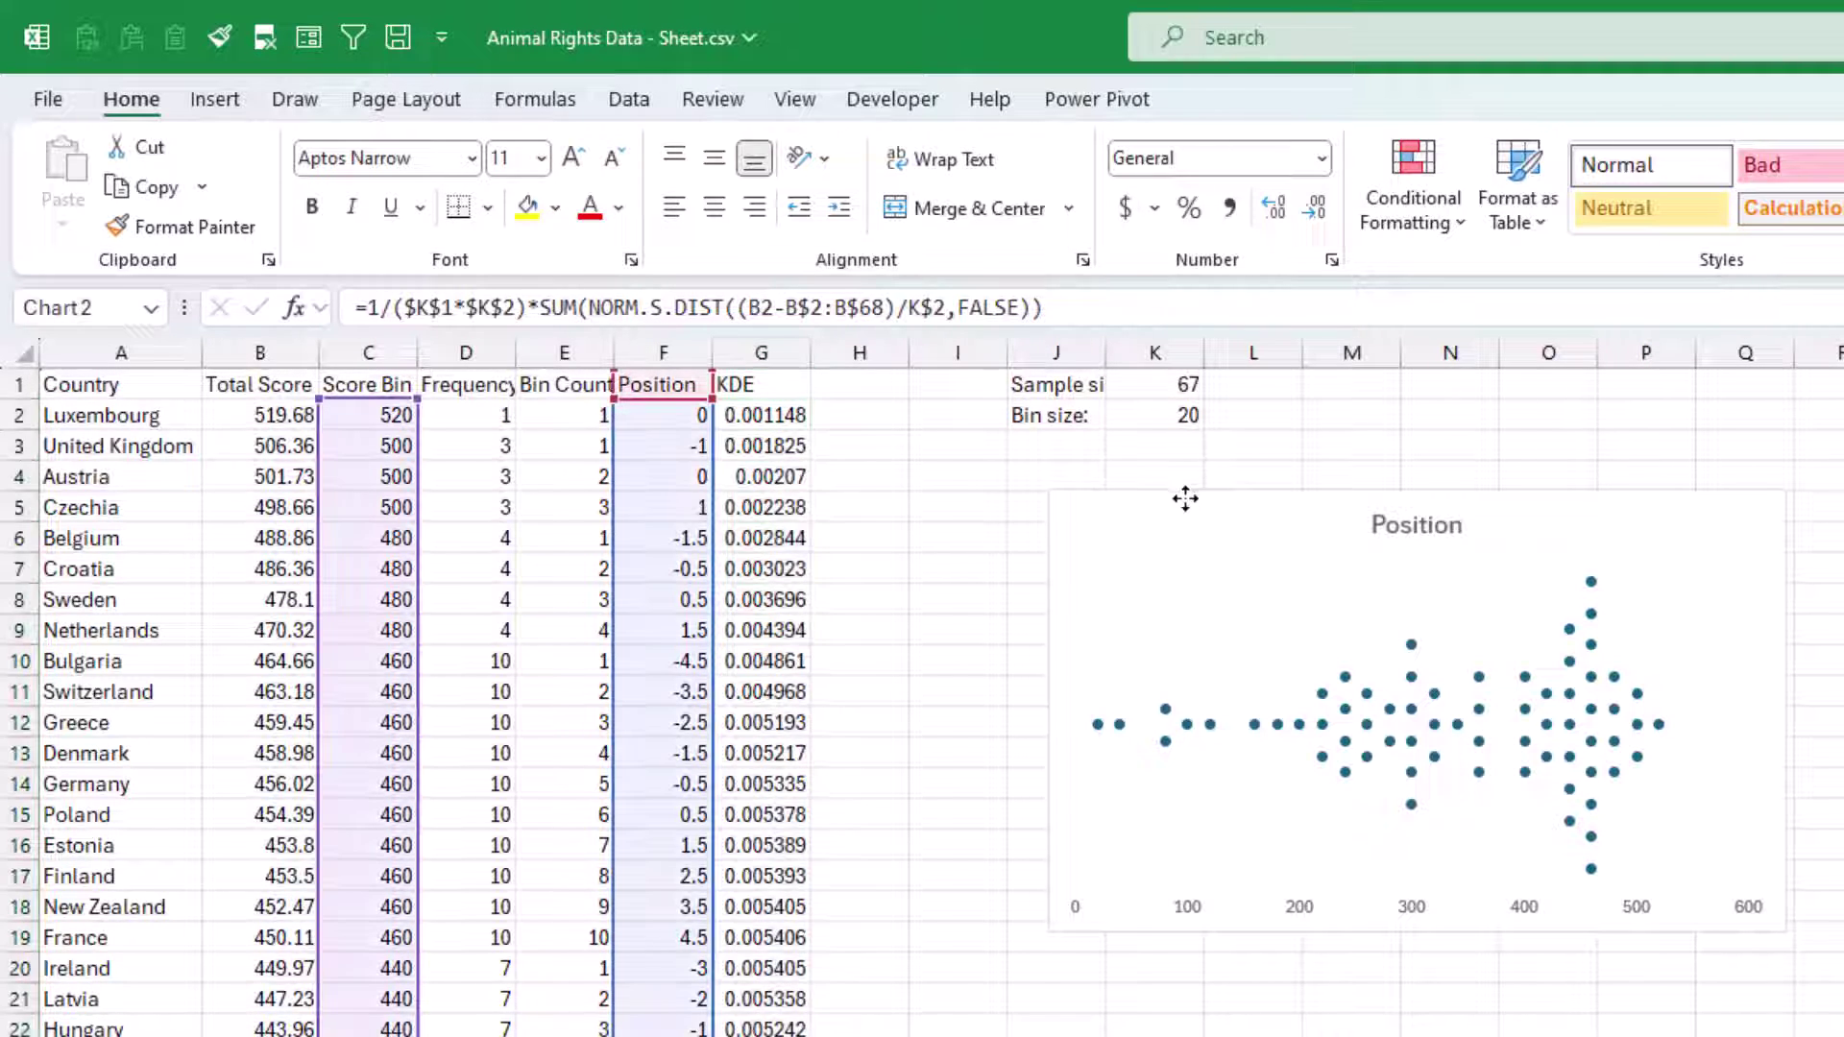
pyautogui.click(1351, 103)
pyautogui.click(1242, 98)
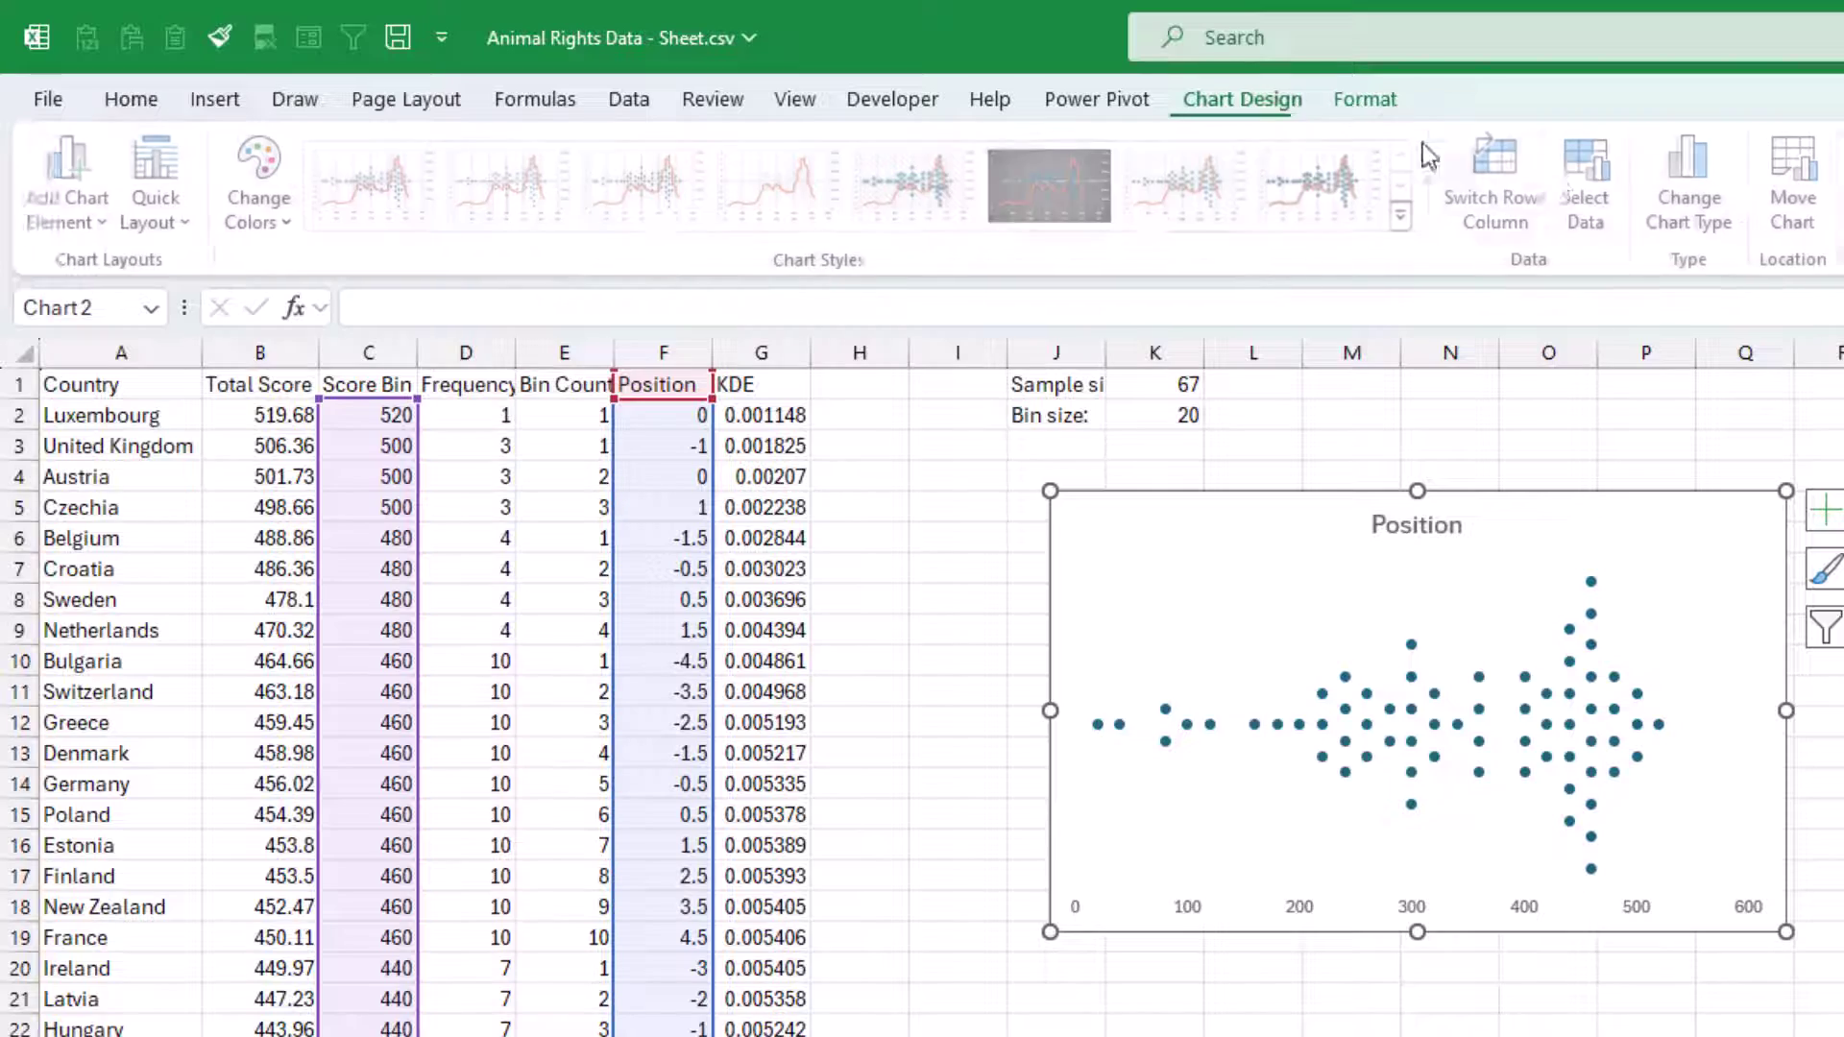
# - Add a new chart series named from G1 with X values B2:B68
pyautogui.click(1610, 199)
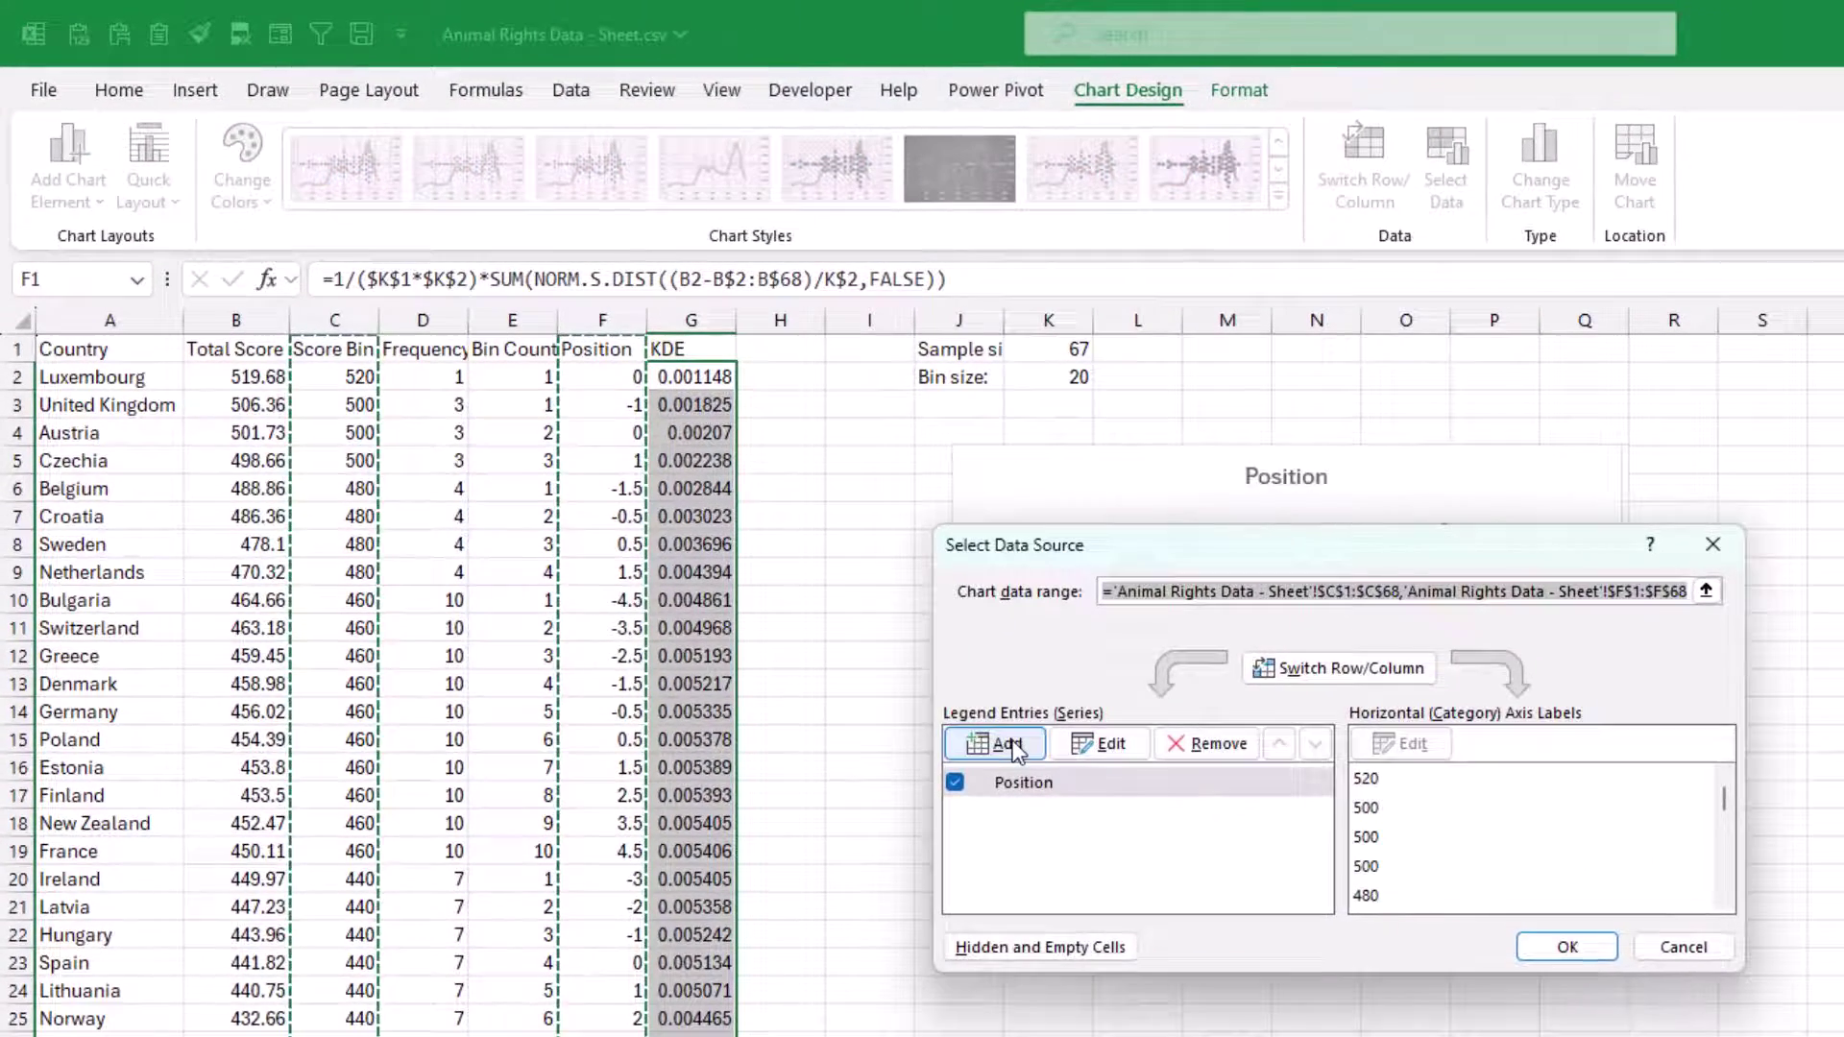
pyautogui.click(1004, 744)
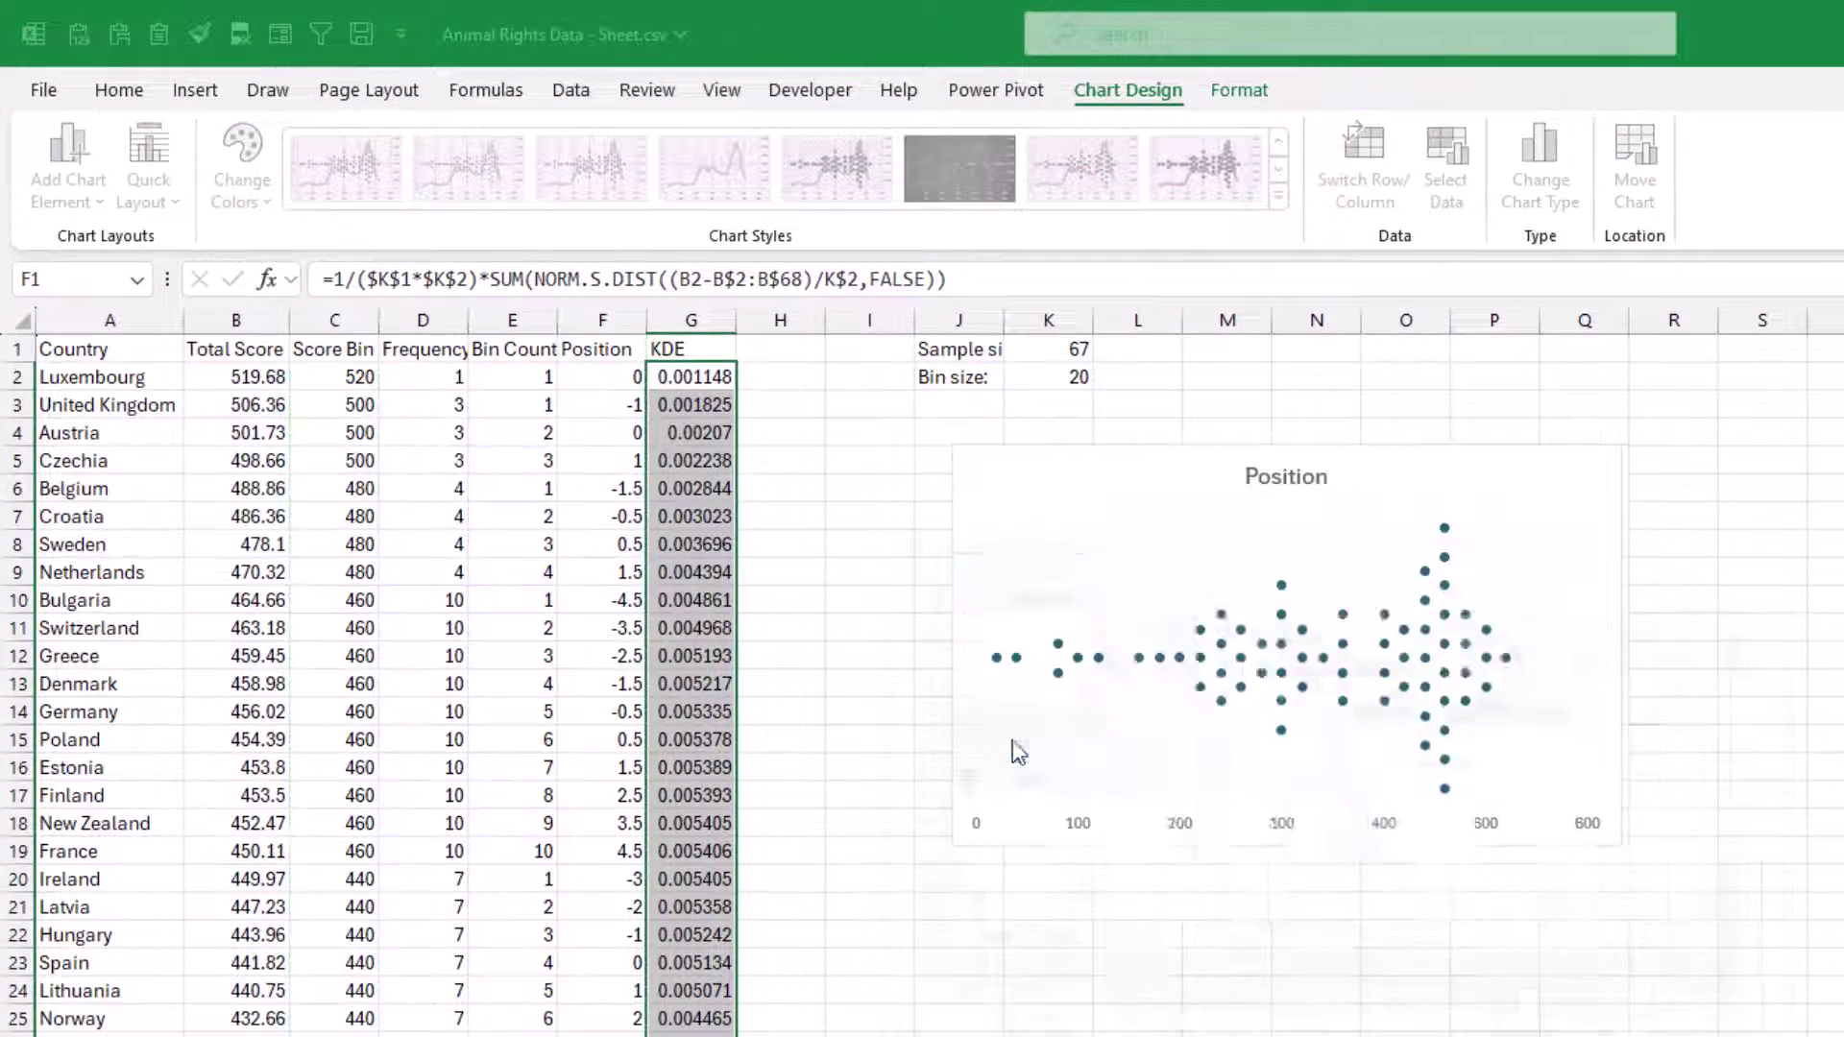
pyautogui.click(711, 348)
pyautogui.click(1398, 758)
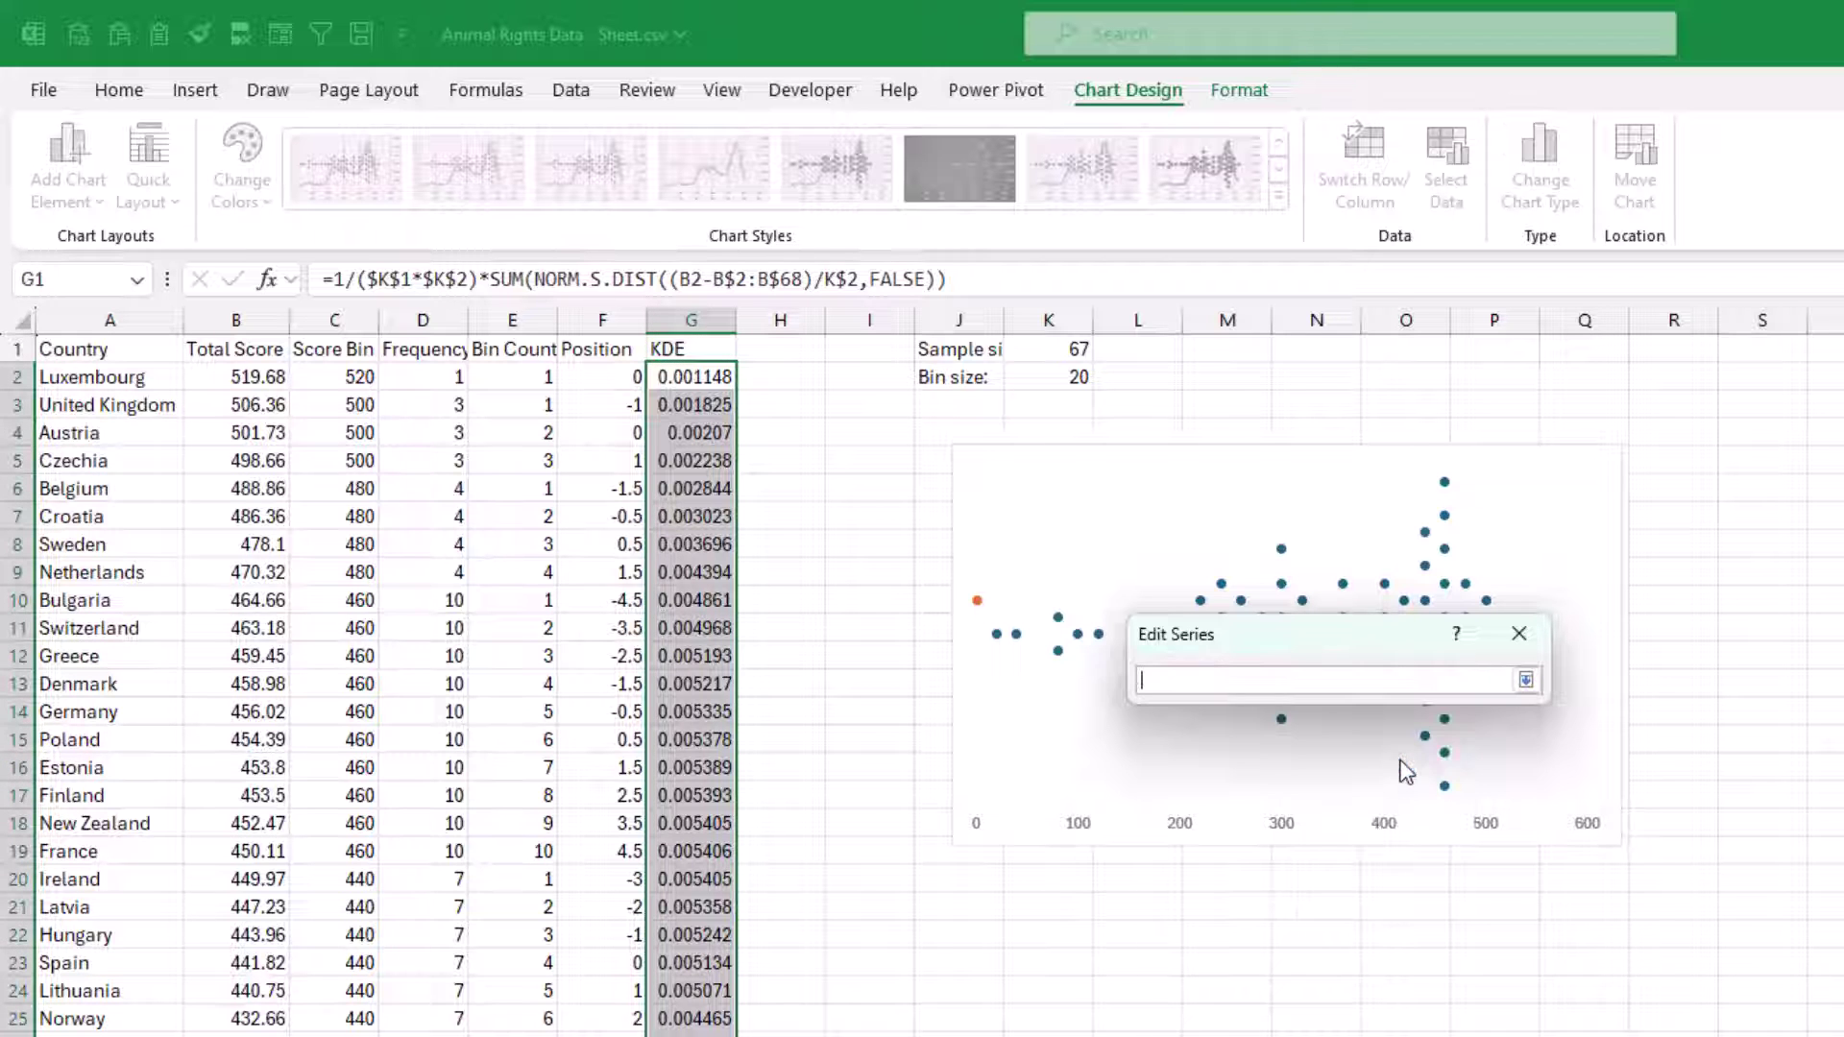
pyautogui.click(240, 371)
pyautogui.hotkey('ctrl', 'shift', 'Down')
pyautogui.scroll(13, 241, 374)
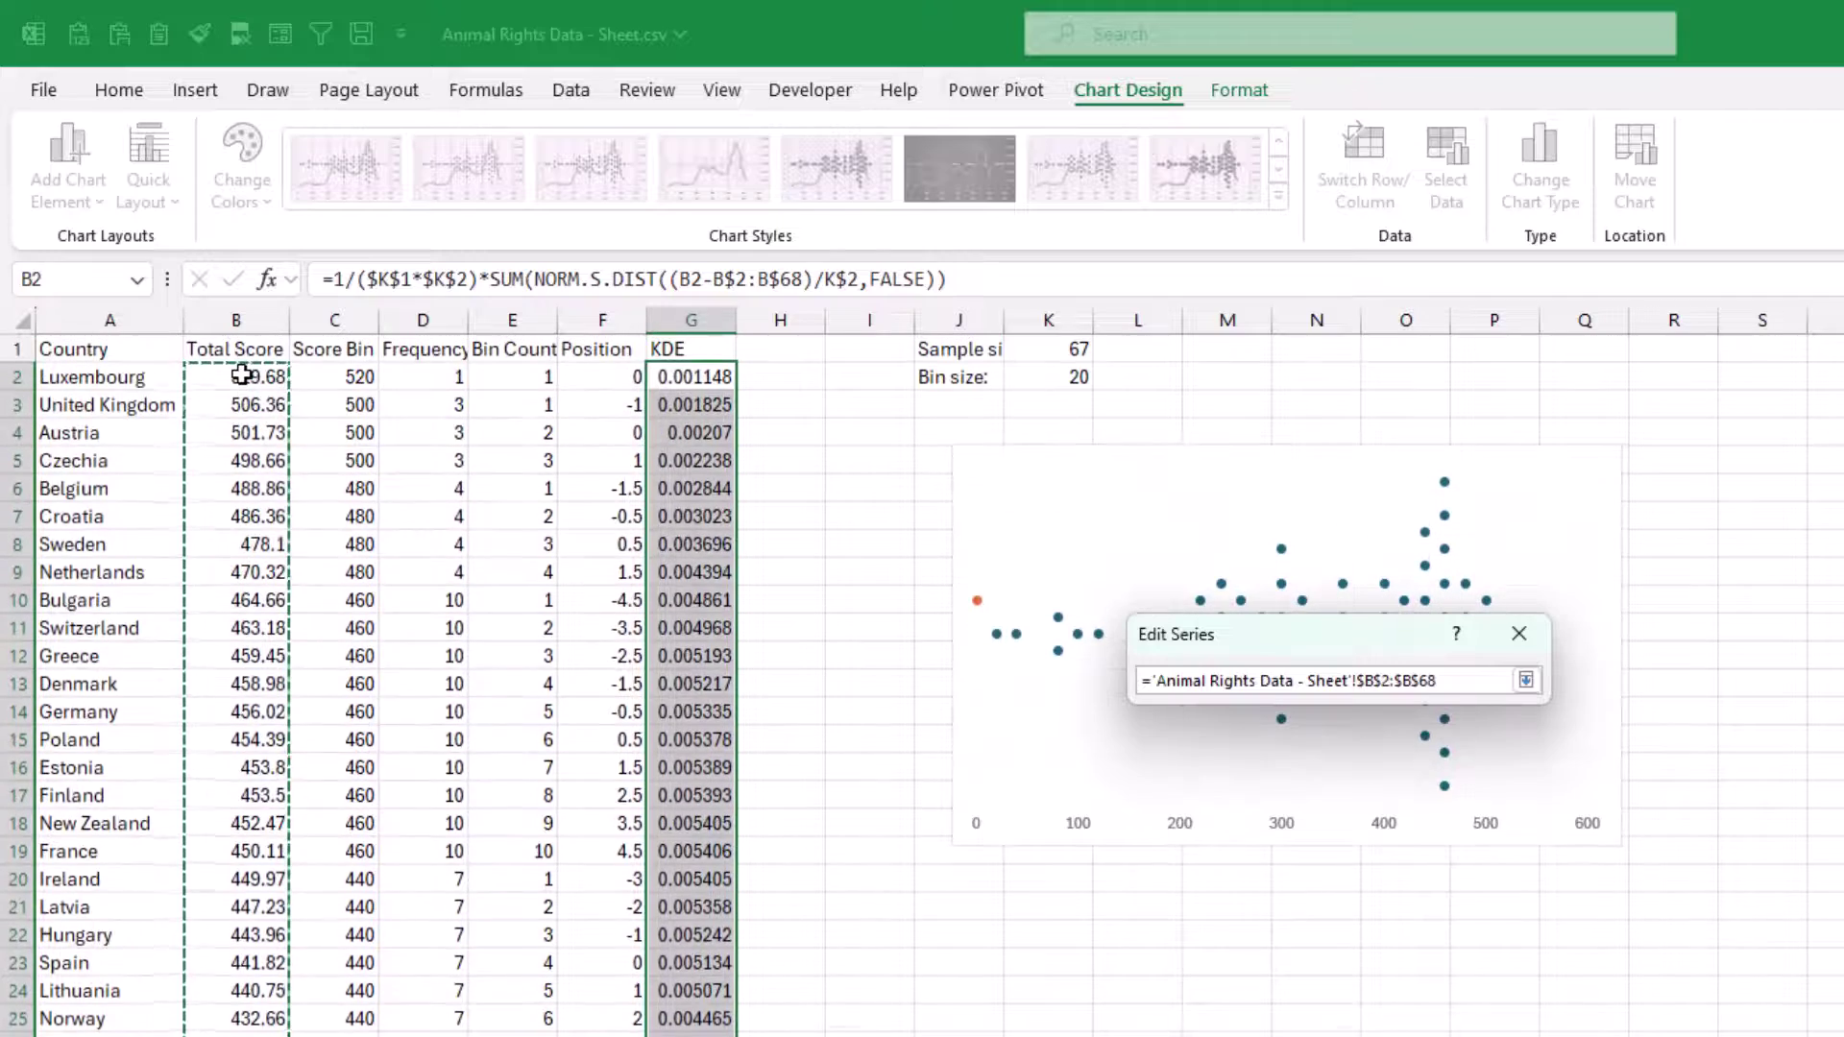
pyautogui.click(1525, 680)
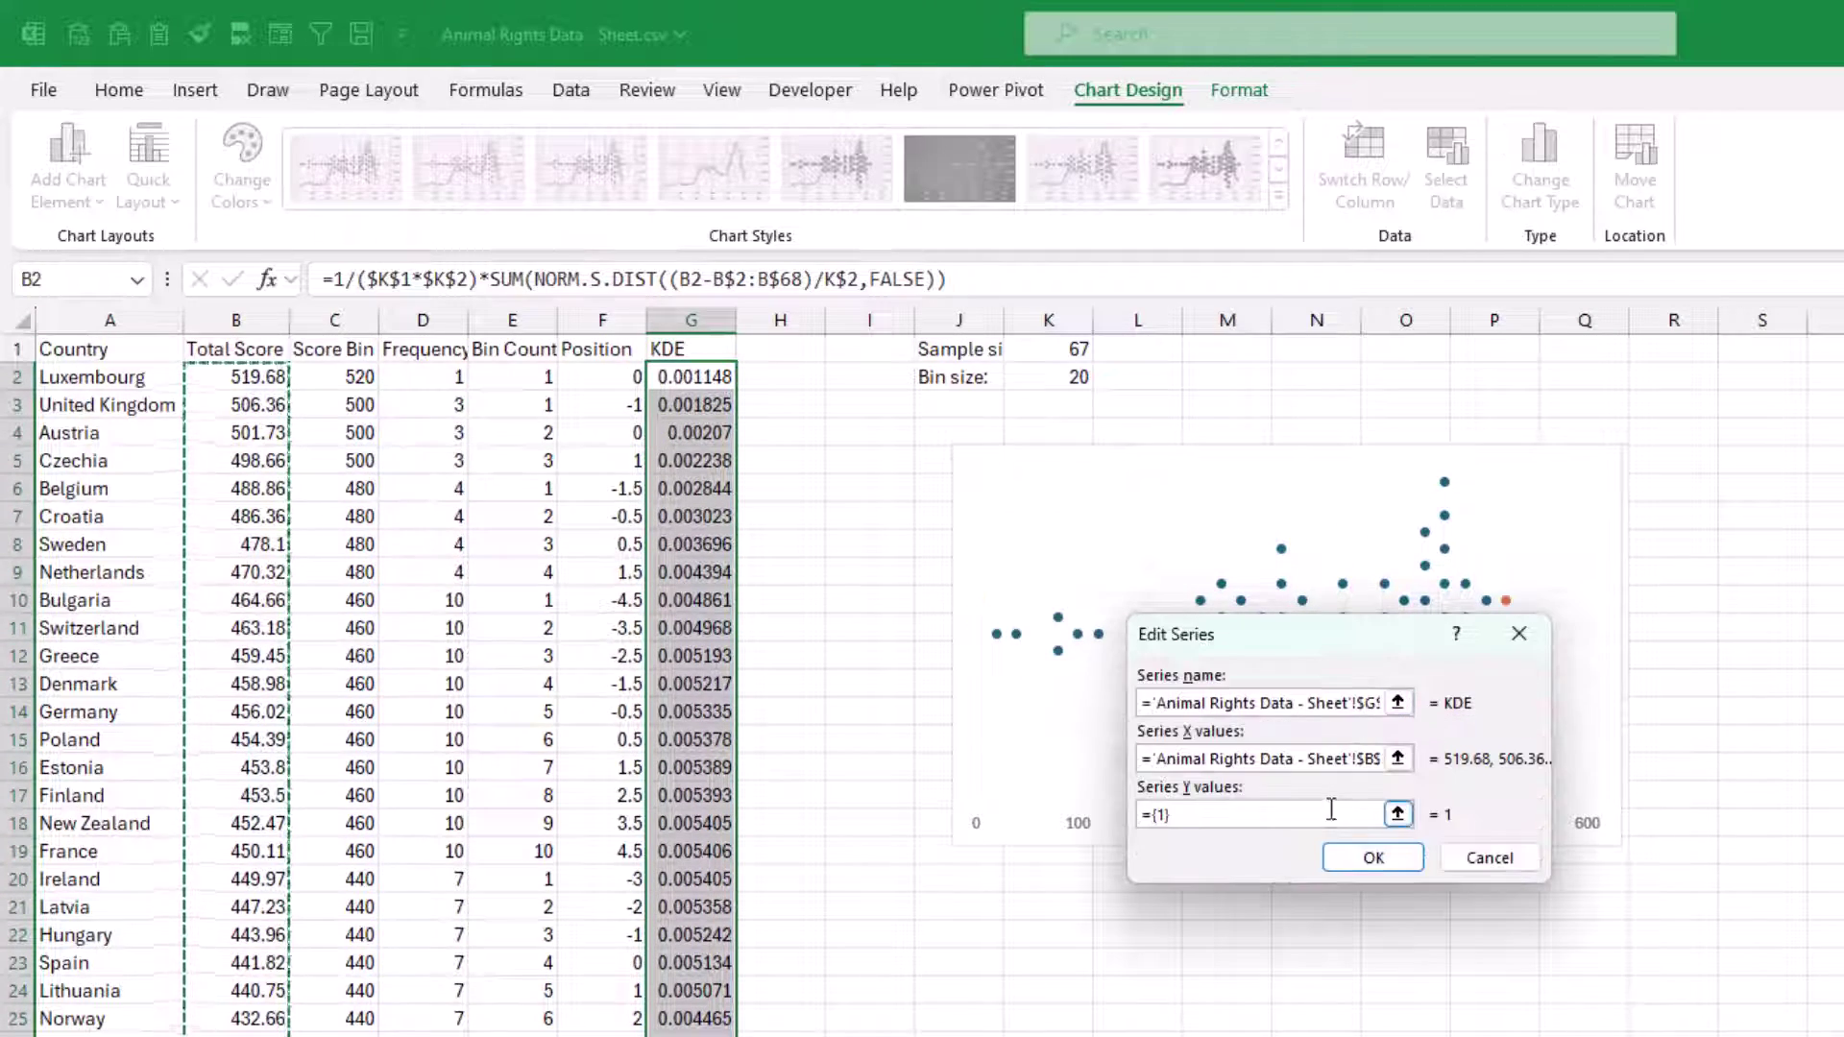
# - Set the KDE series Y values to G2:G68 and apply it to the chart
pyautogui.click(1398, 813)
pyautogui.click(704, 379)
pyautogui.hotkey('ctrl', 'shift', 'Down')
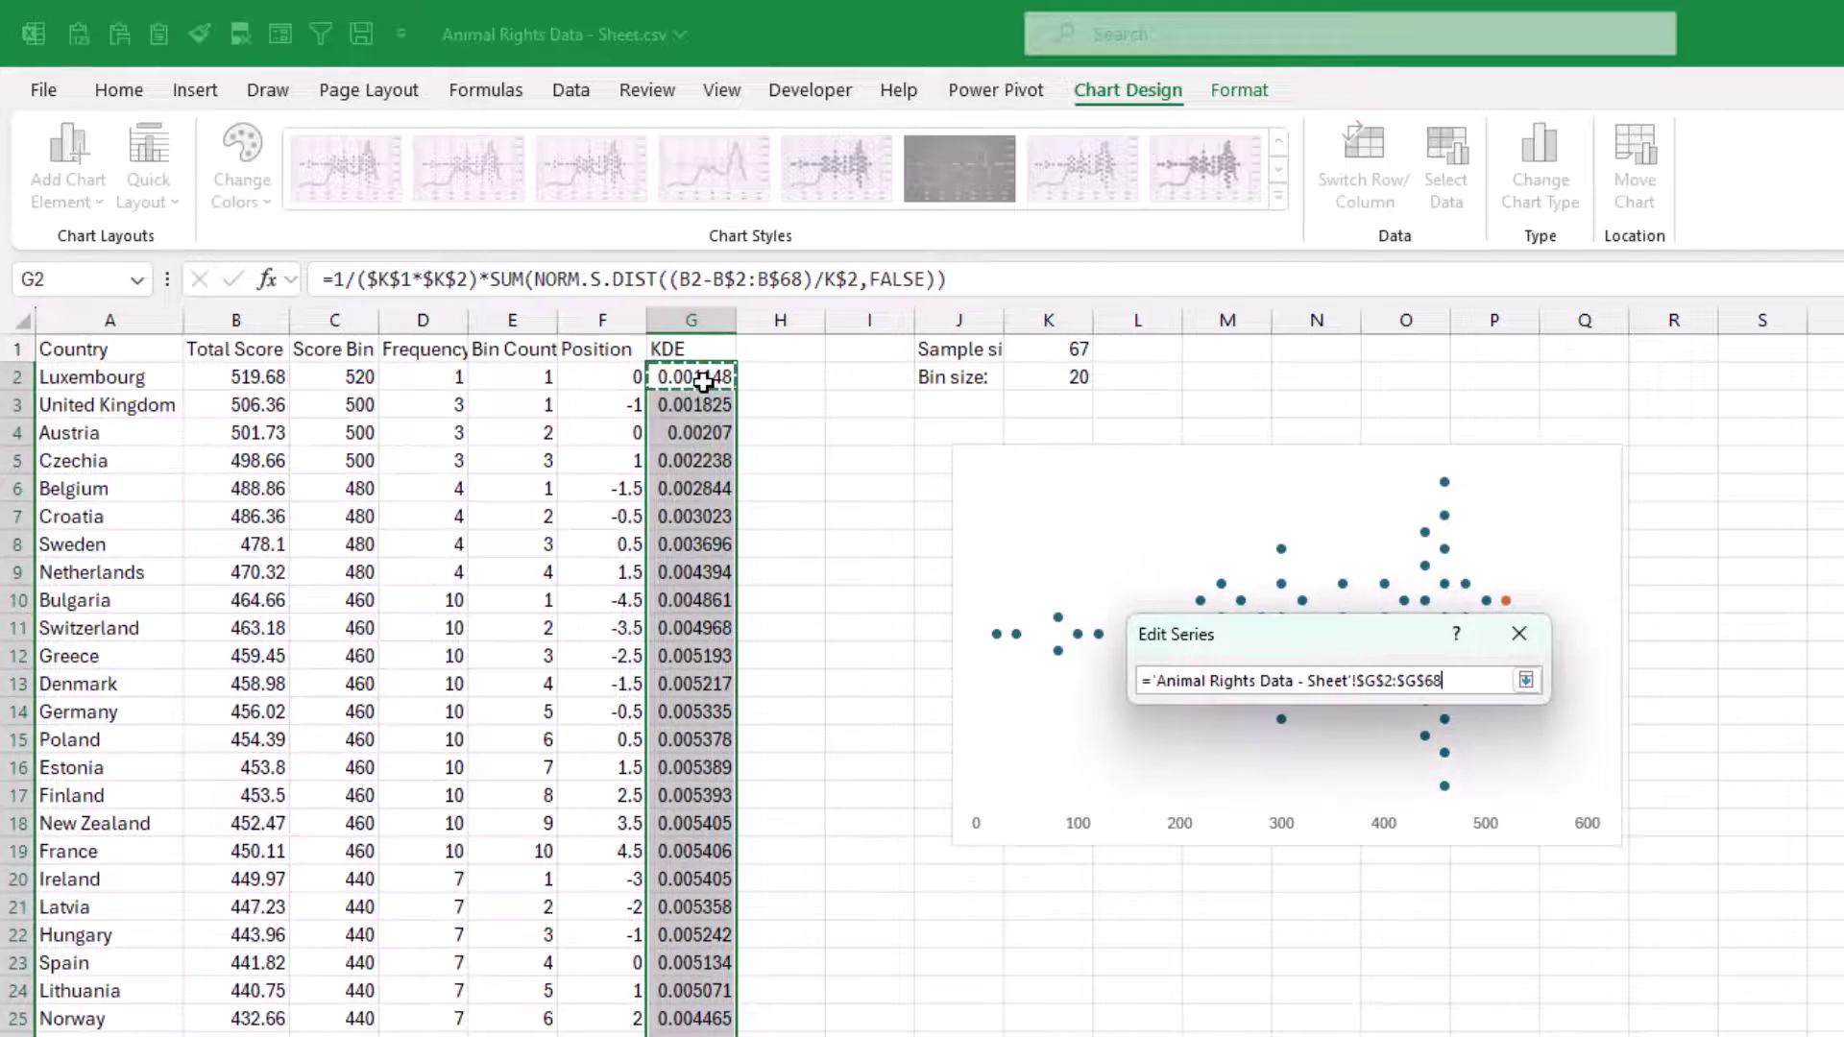
pyautogui.scroll(15, 703, 379)
pyautogui.click(1526, 679)
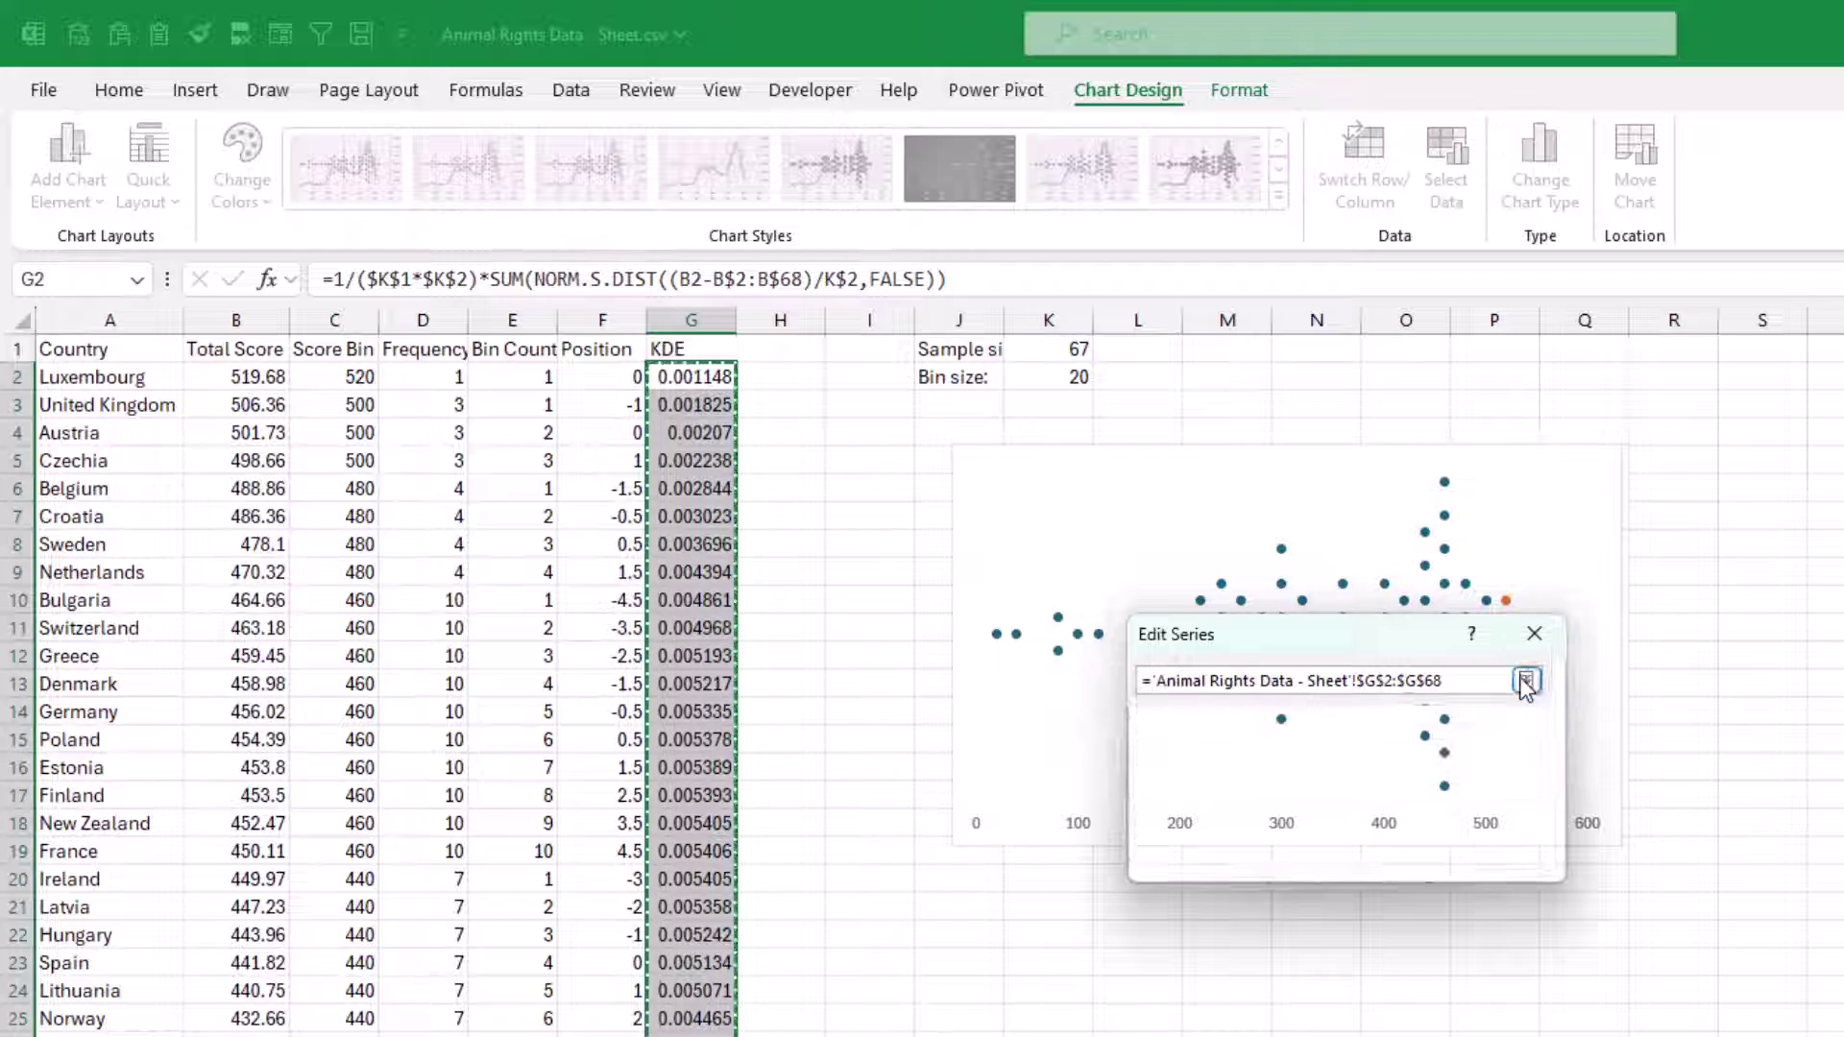
pyautogui.click(1394, 859)
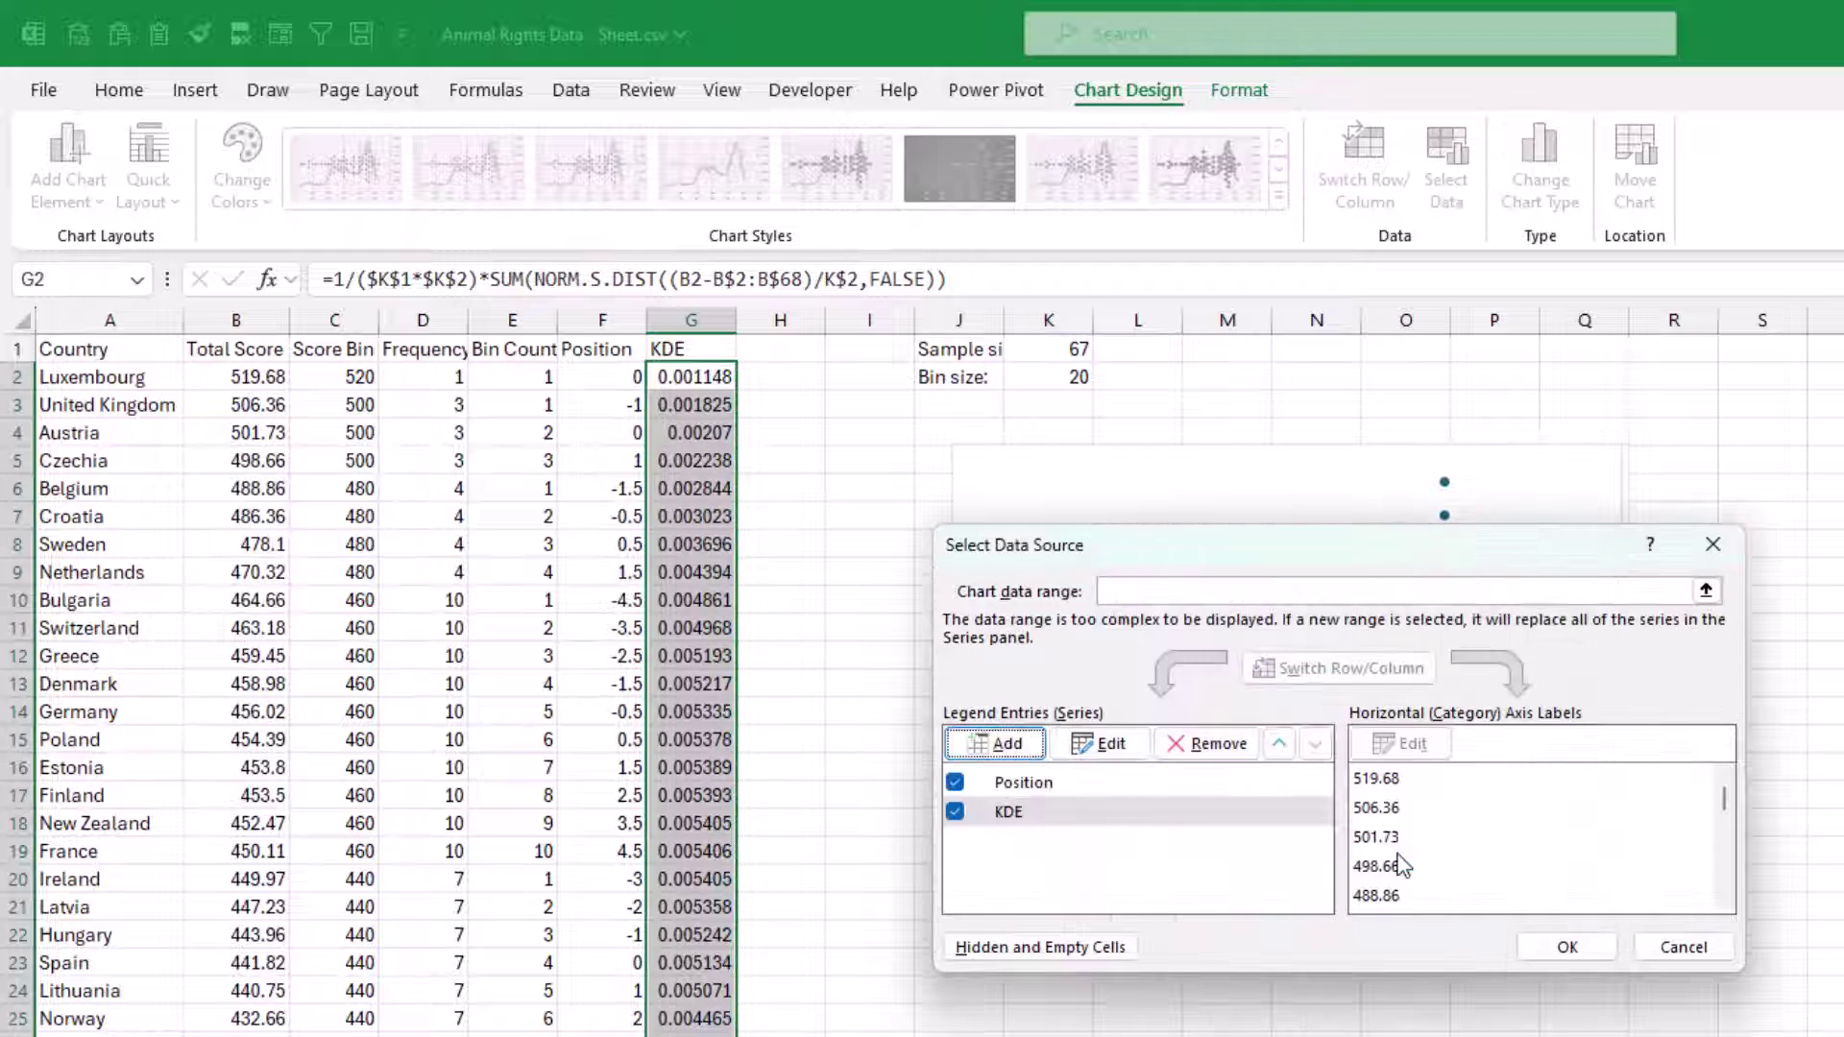
pyautogui.click(1558, 950)
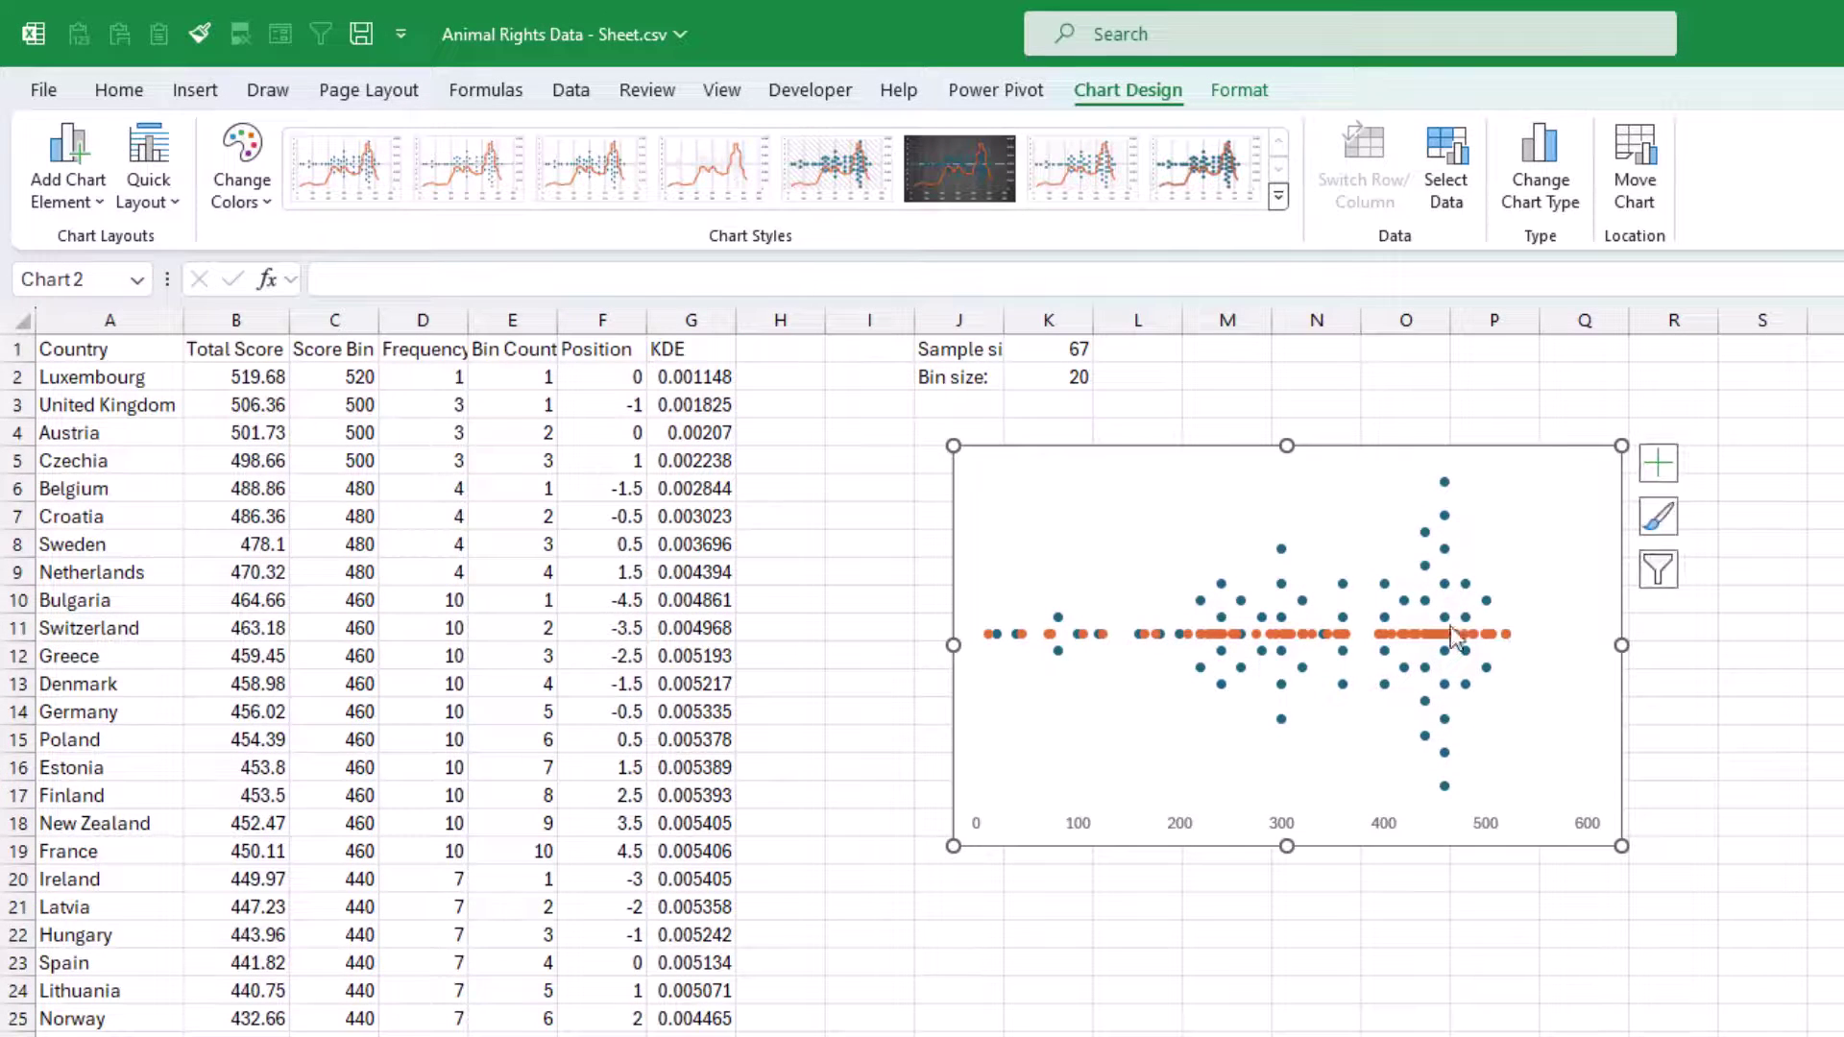
# - Switch to a Combo chart with both Position and KDE as plain scatter
pyautogui.click(1546, 187)
pyautogui.click(988, 1004)
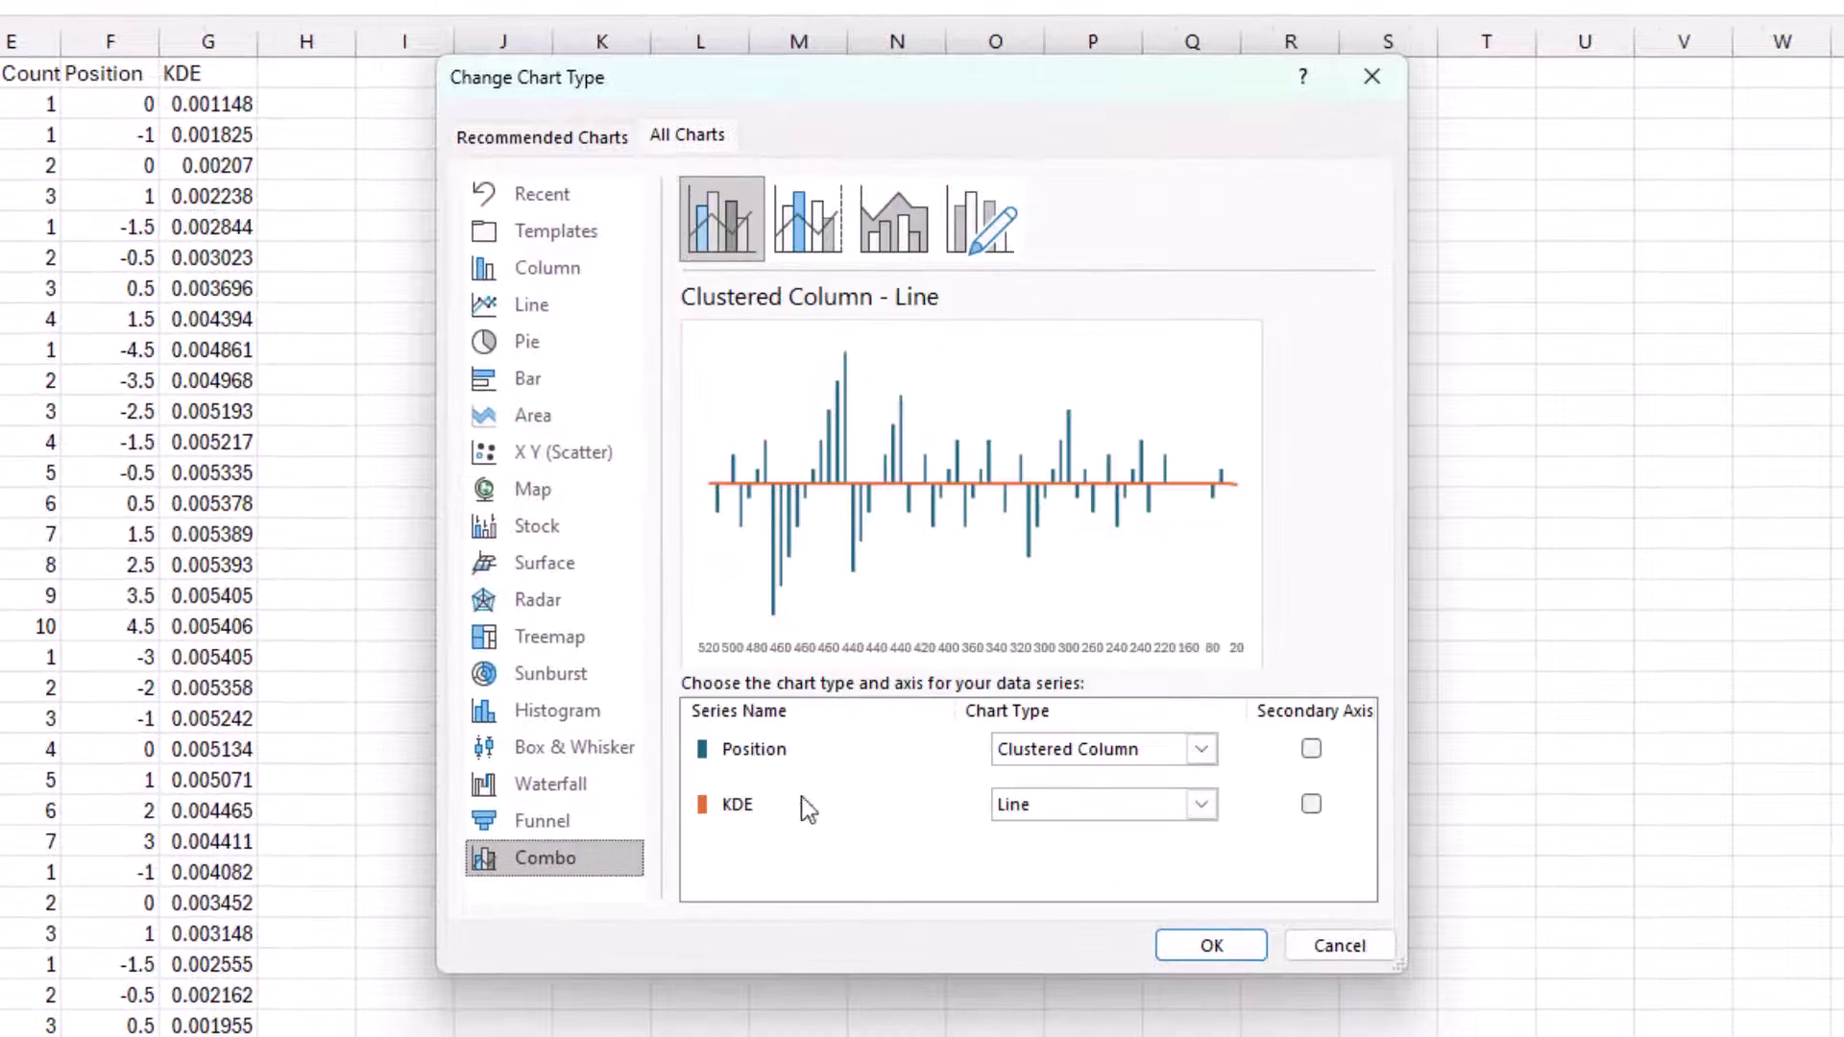
pyautogui.click(1091, 753)
pyautogui.scroll(-5, 1056, 451)
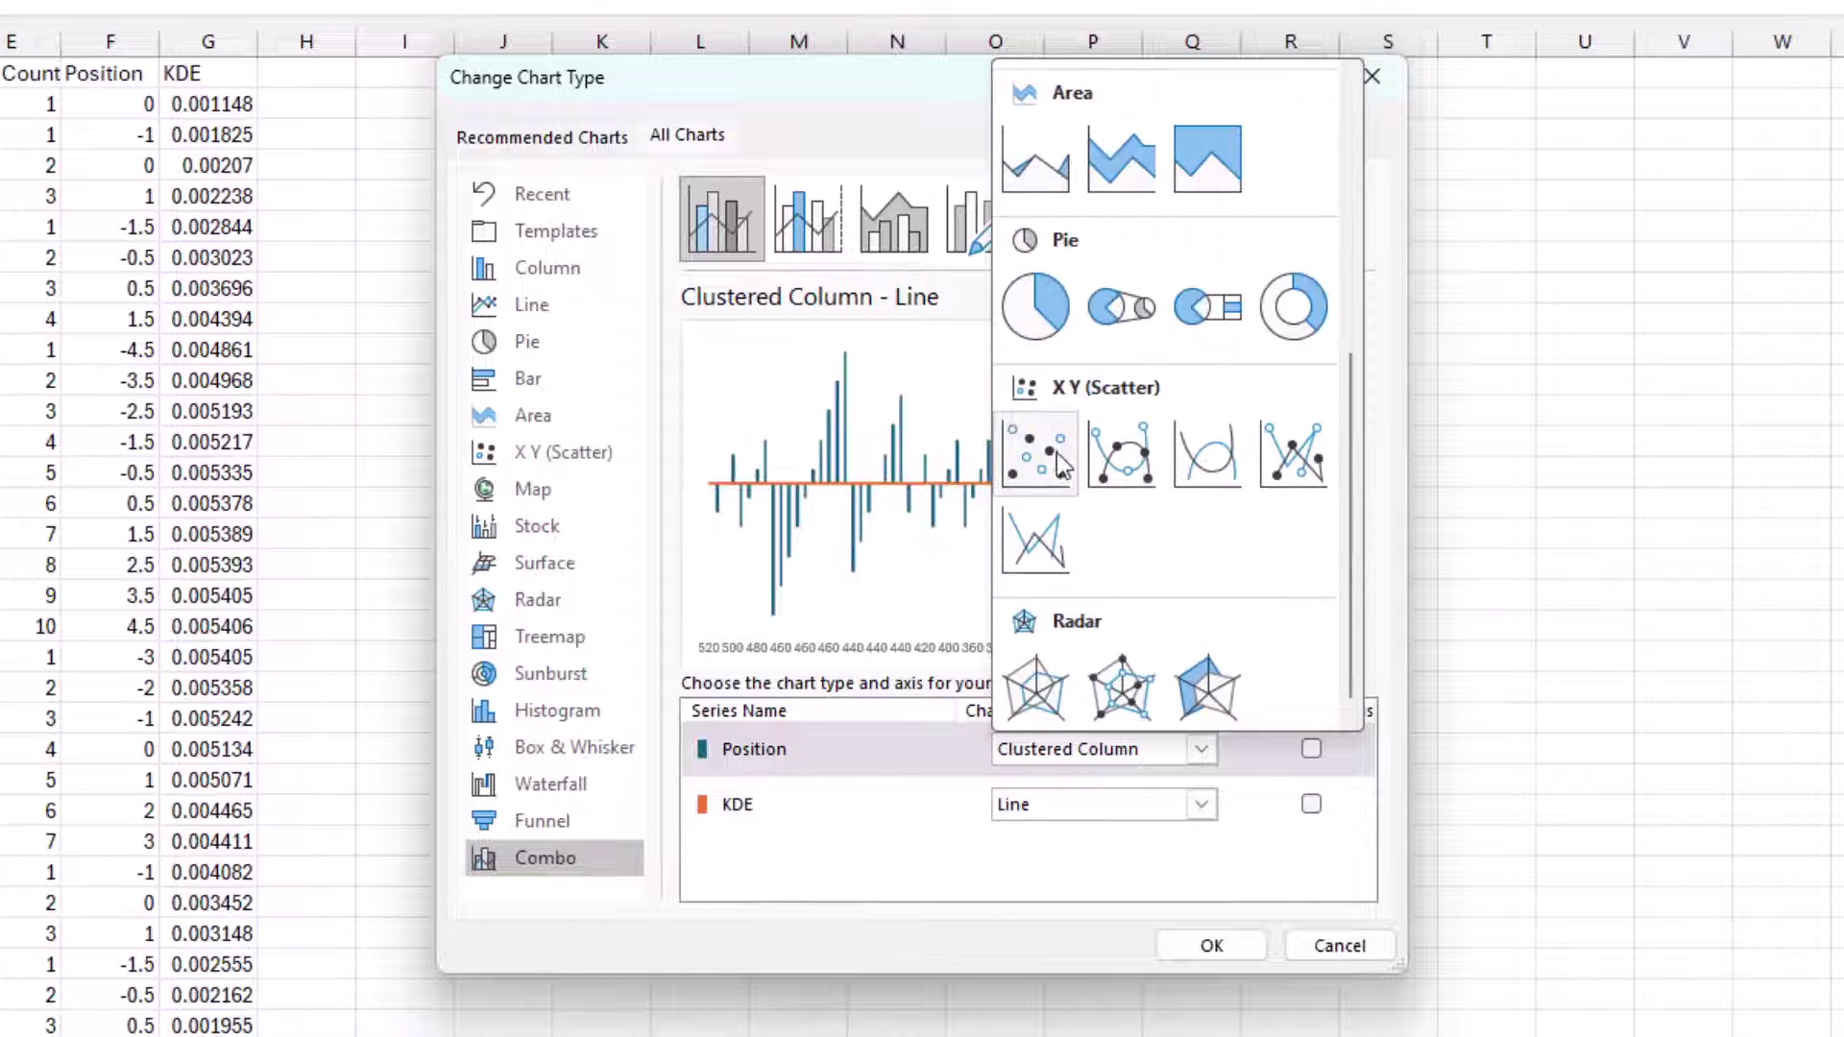
pyautogui.click(1035, 444)
pyautogui.click(1076, 814)
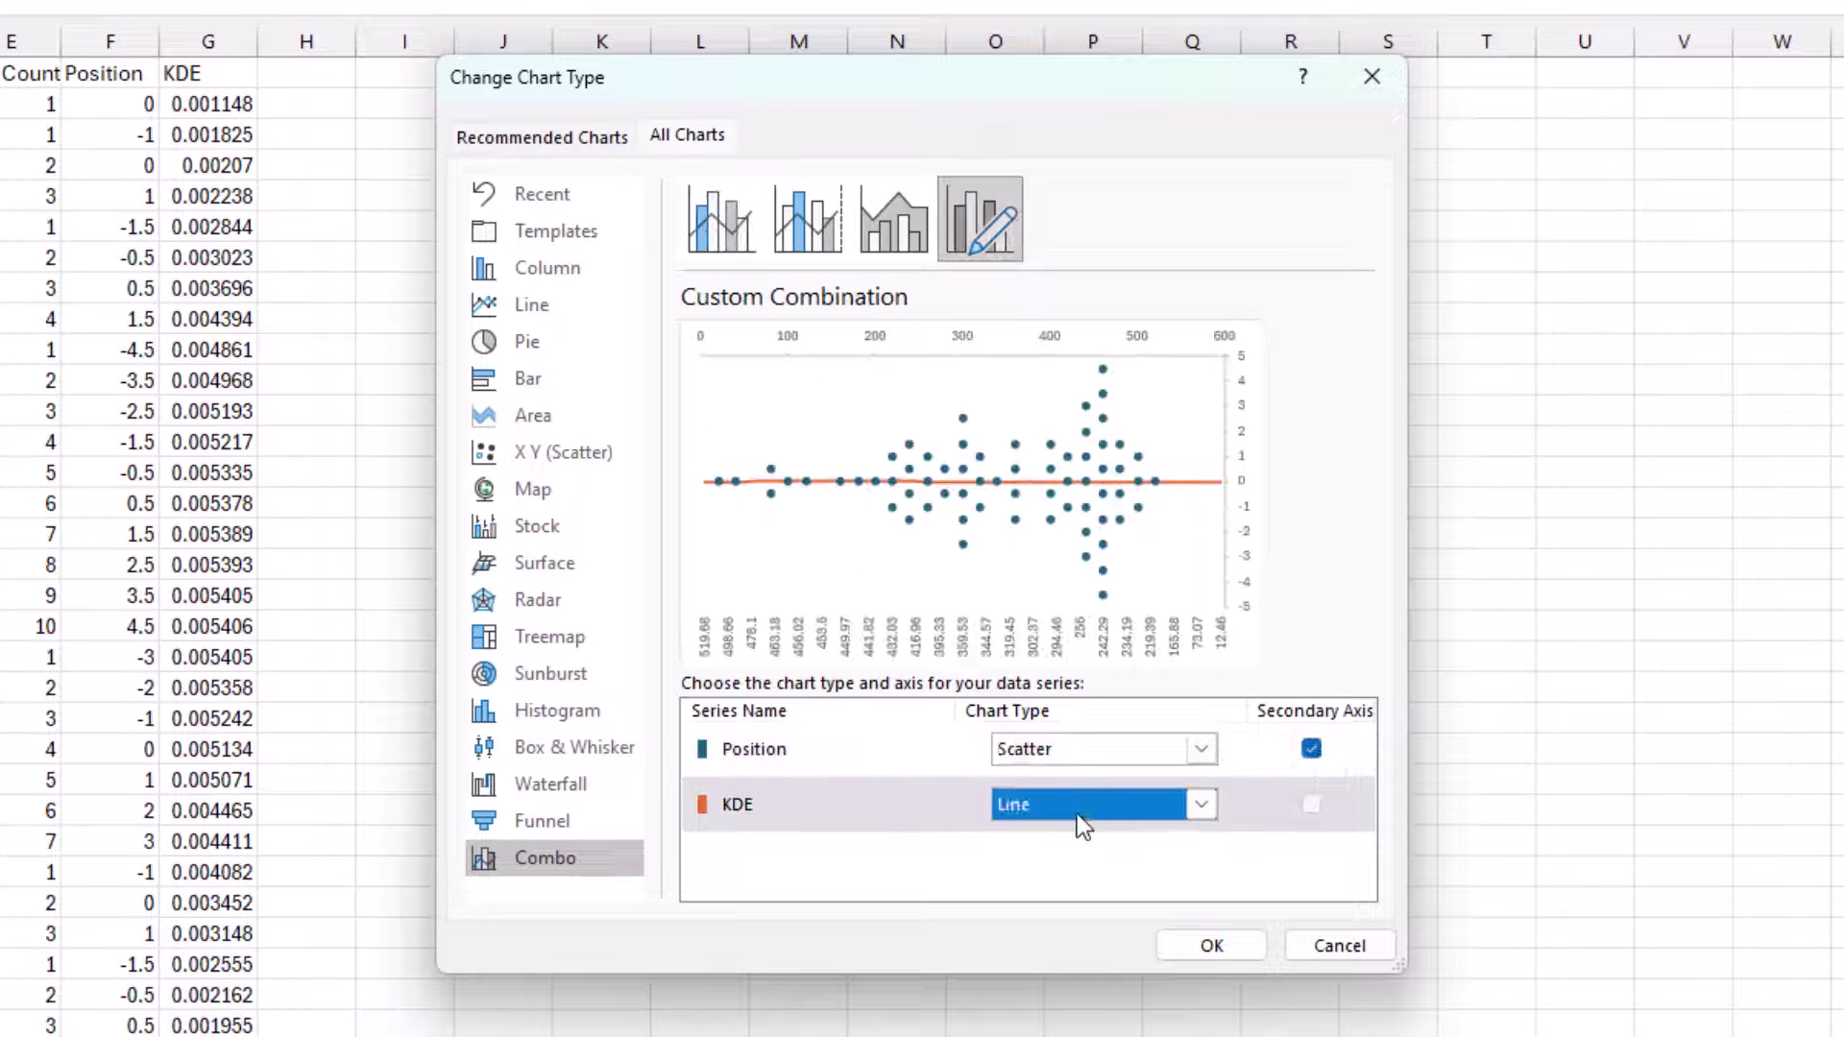
pyautogui.scroll(-5, 1053, 481)
pyautogui.click(1037, 495)
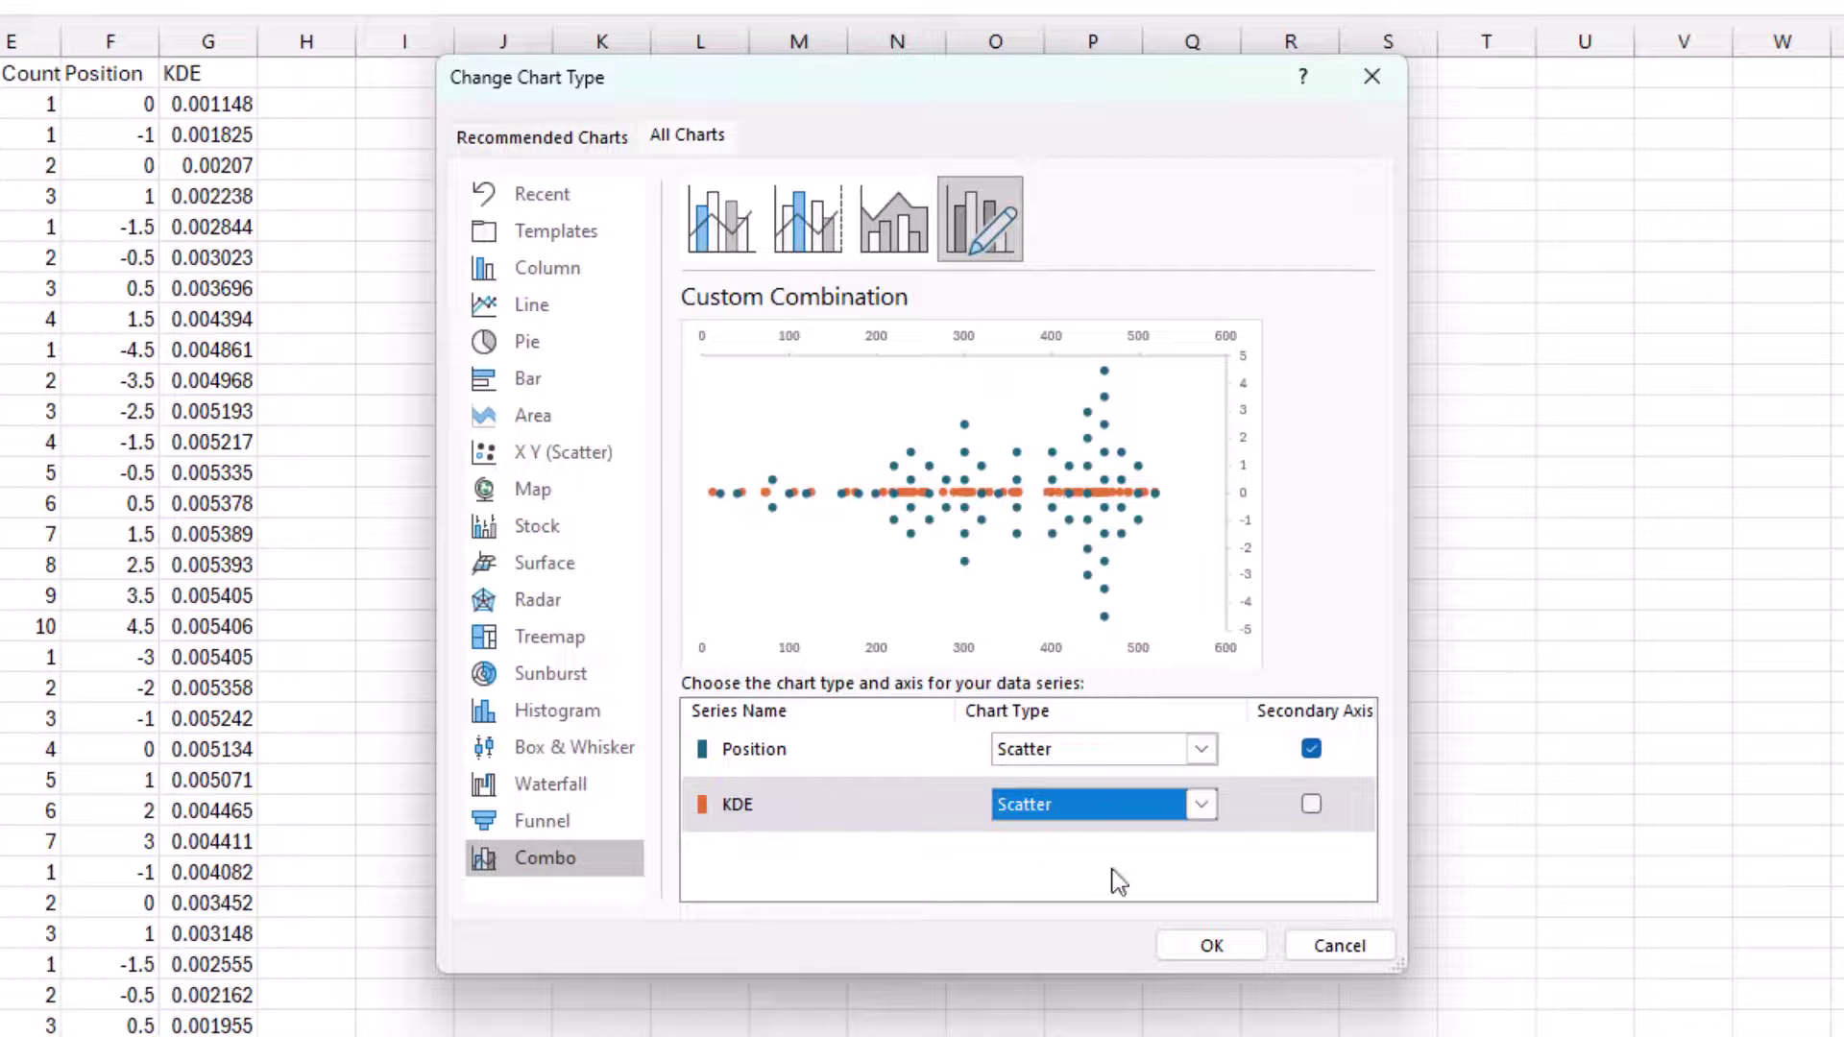
# - Put KDE on the secondary axis as Scatter with Smooth Lines, Position on primary
pyautogui.click(1311, 748)
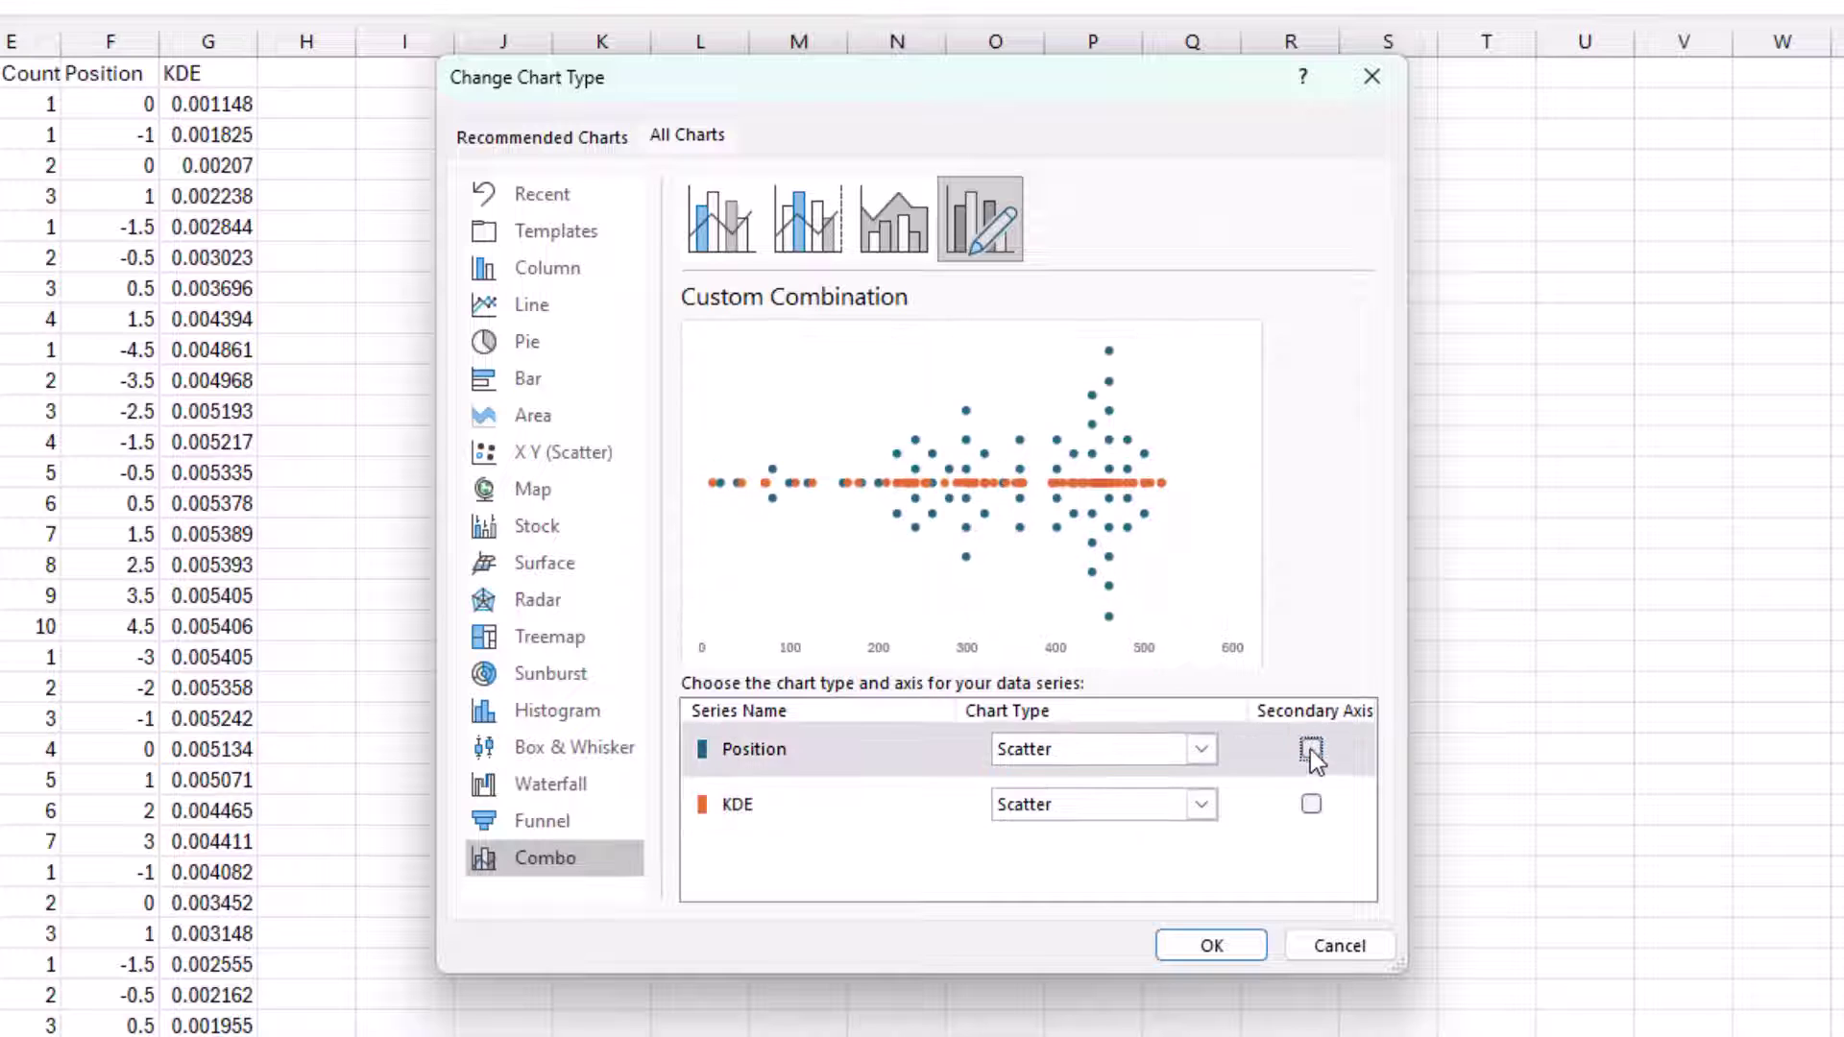
pyautogui.click(1311, 804)
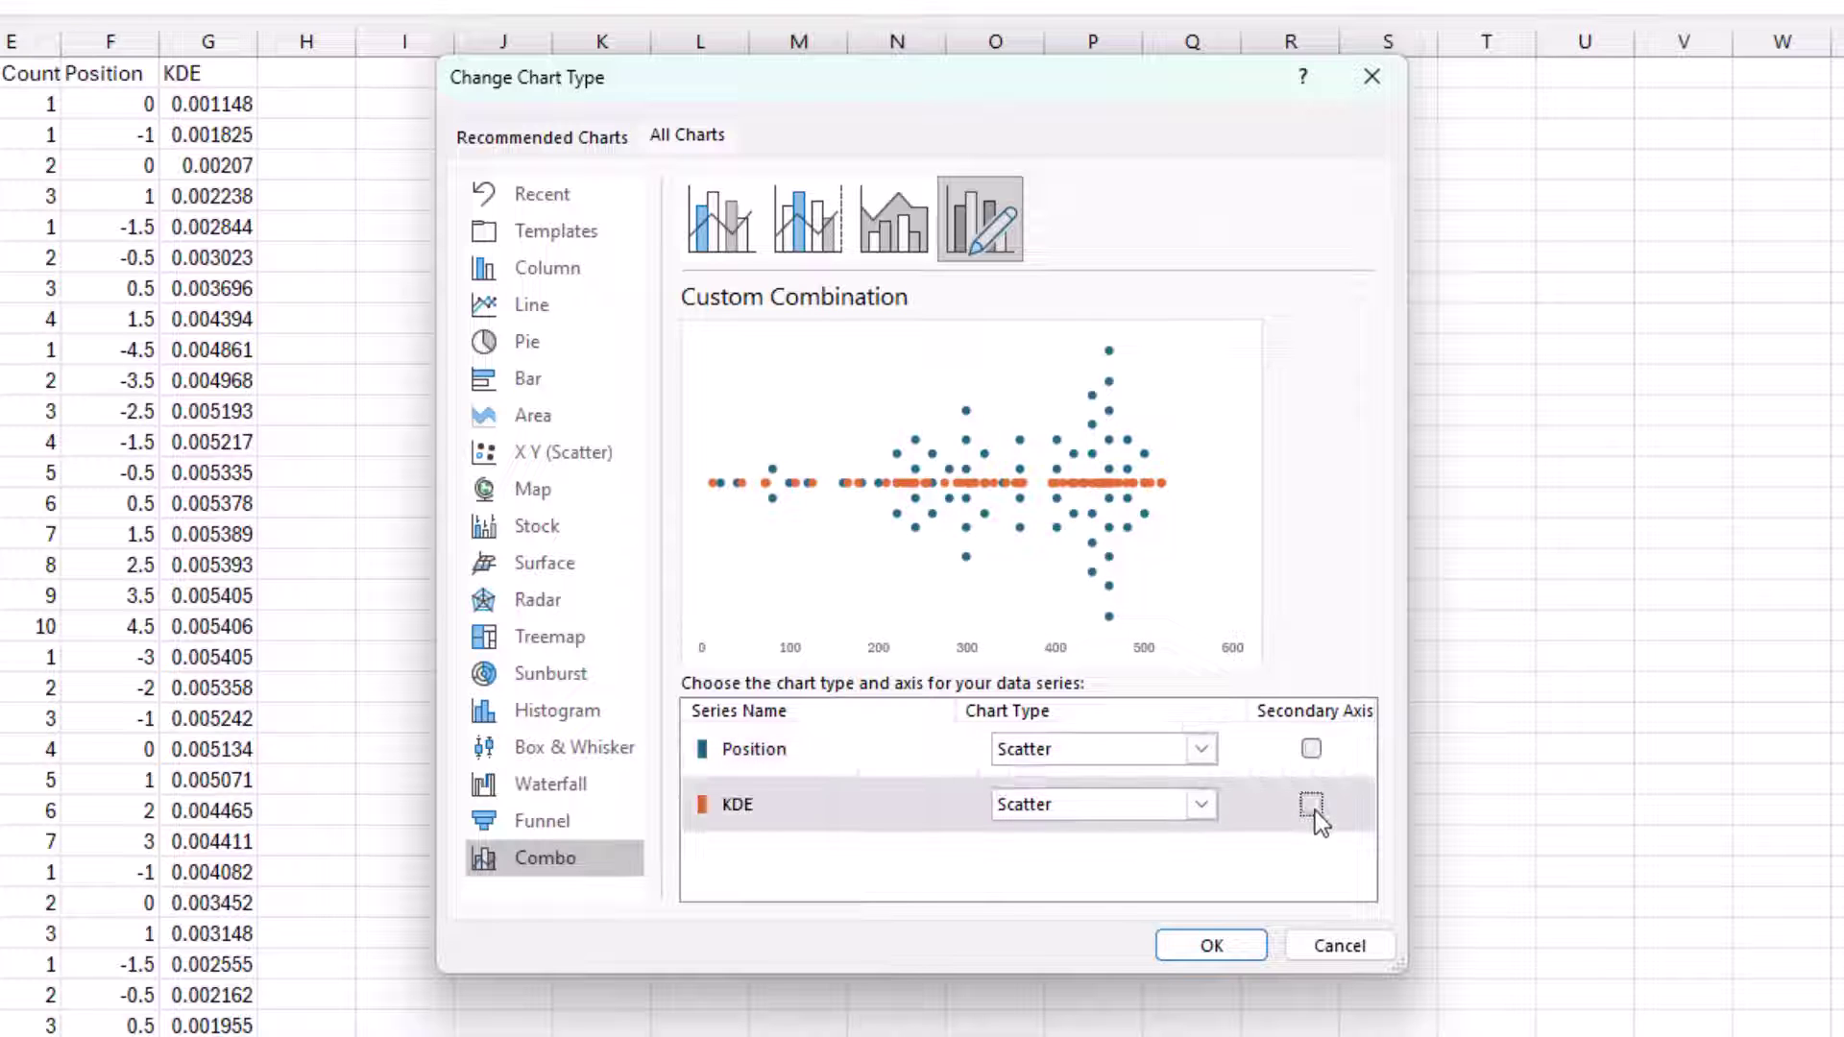
pyautogui.click(1200, 804)
pyautogui.scroll(-3, 1200, 596)
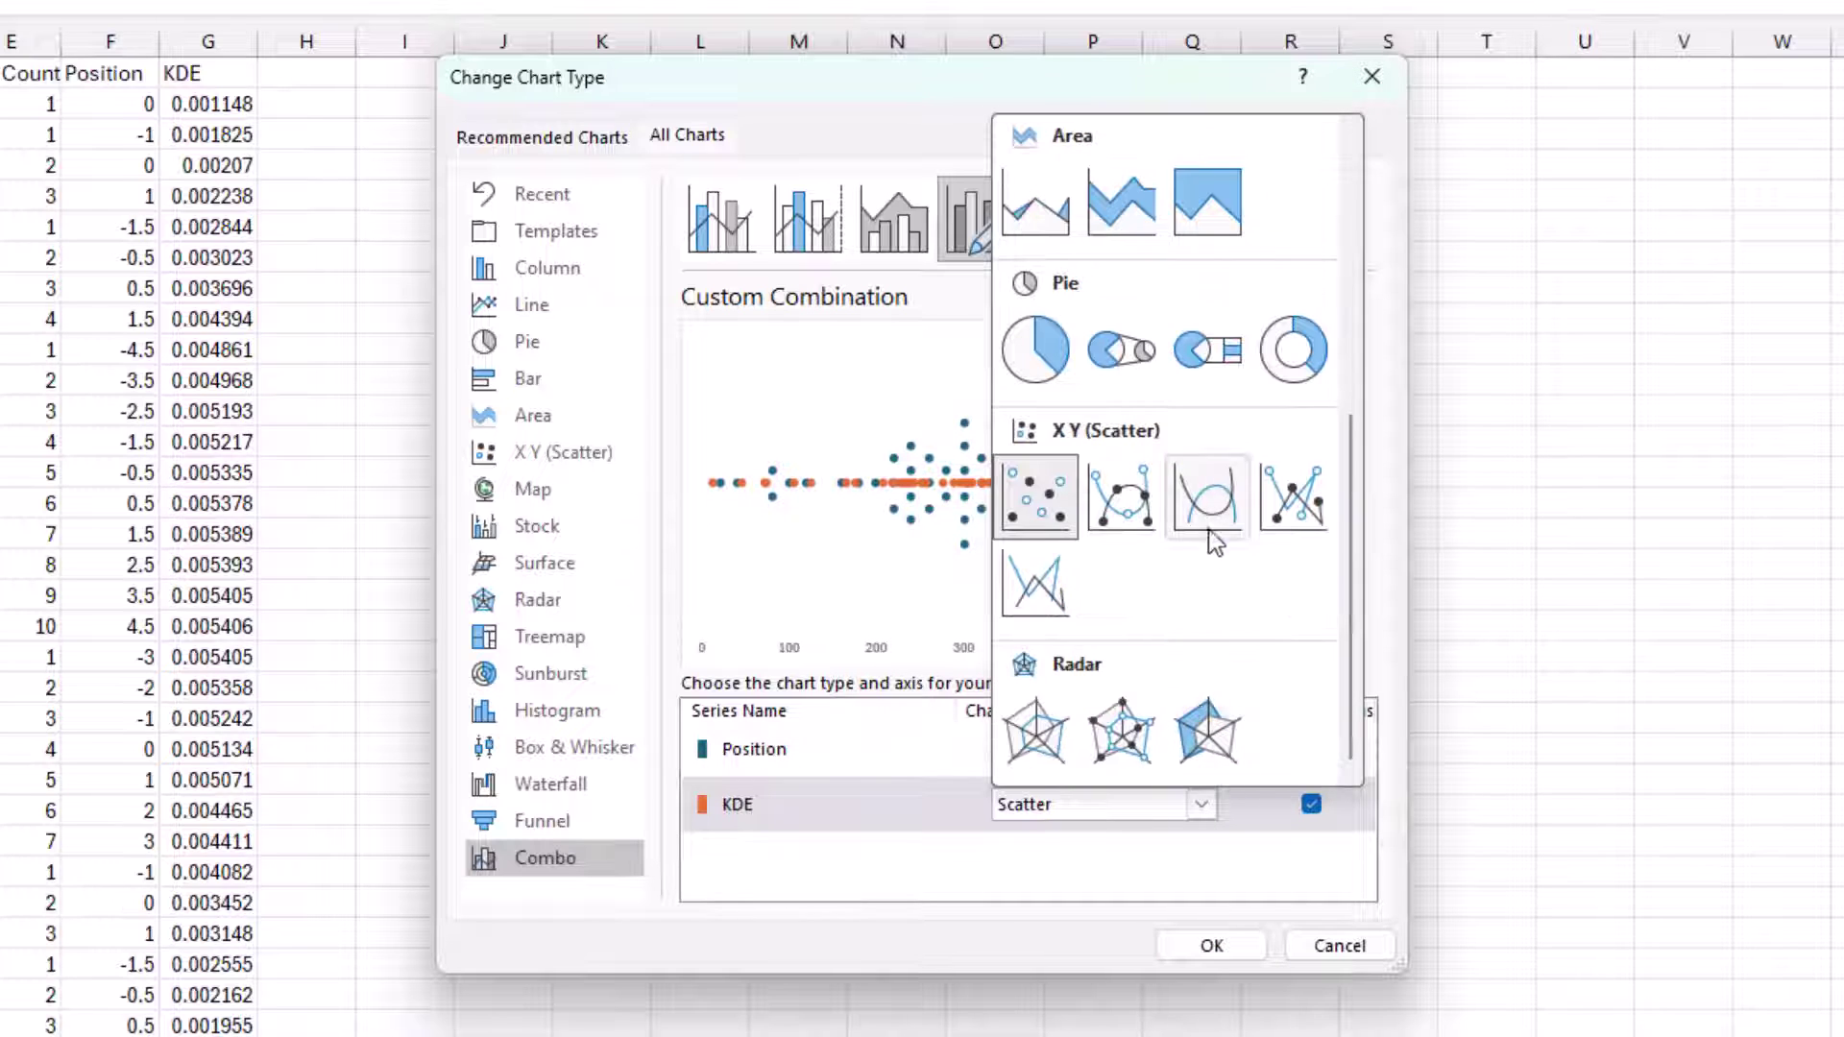
pyautogui.click(1207, 496)
pyautogui.click(1210, 951)
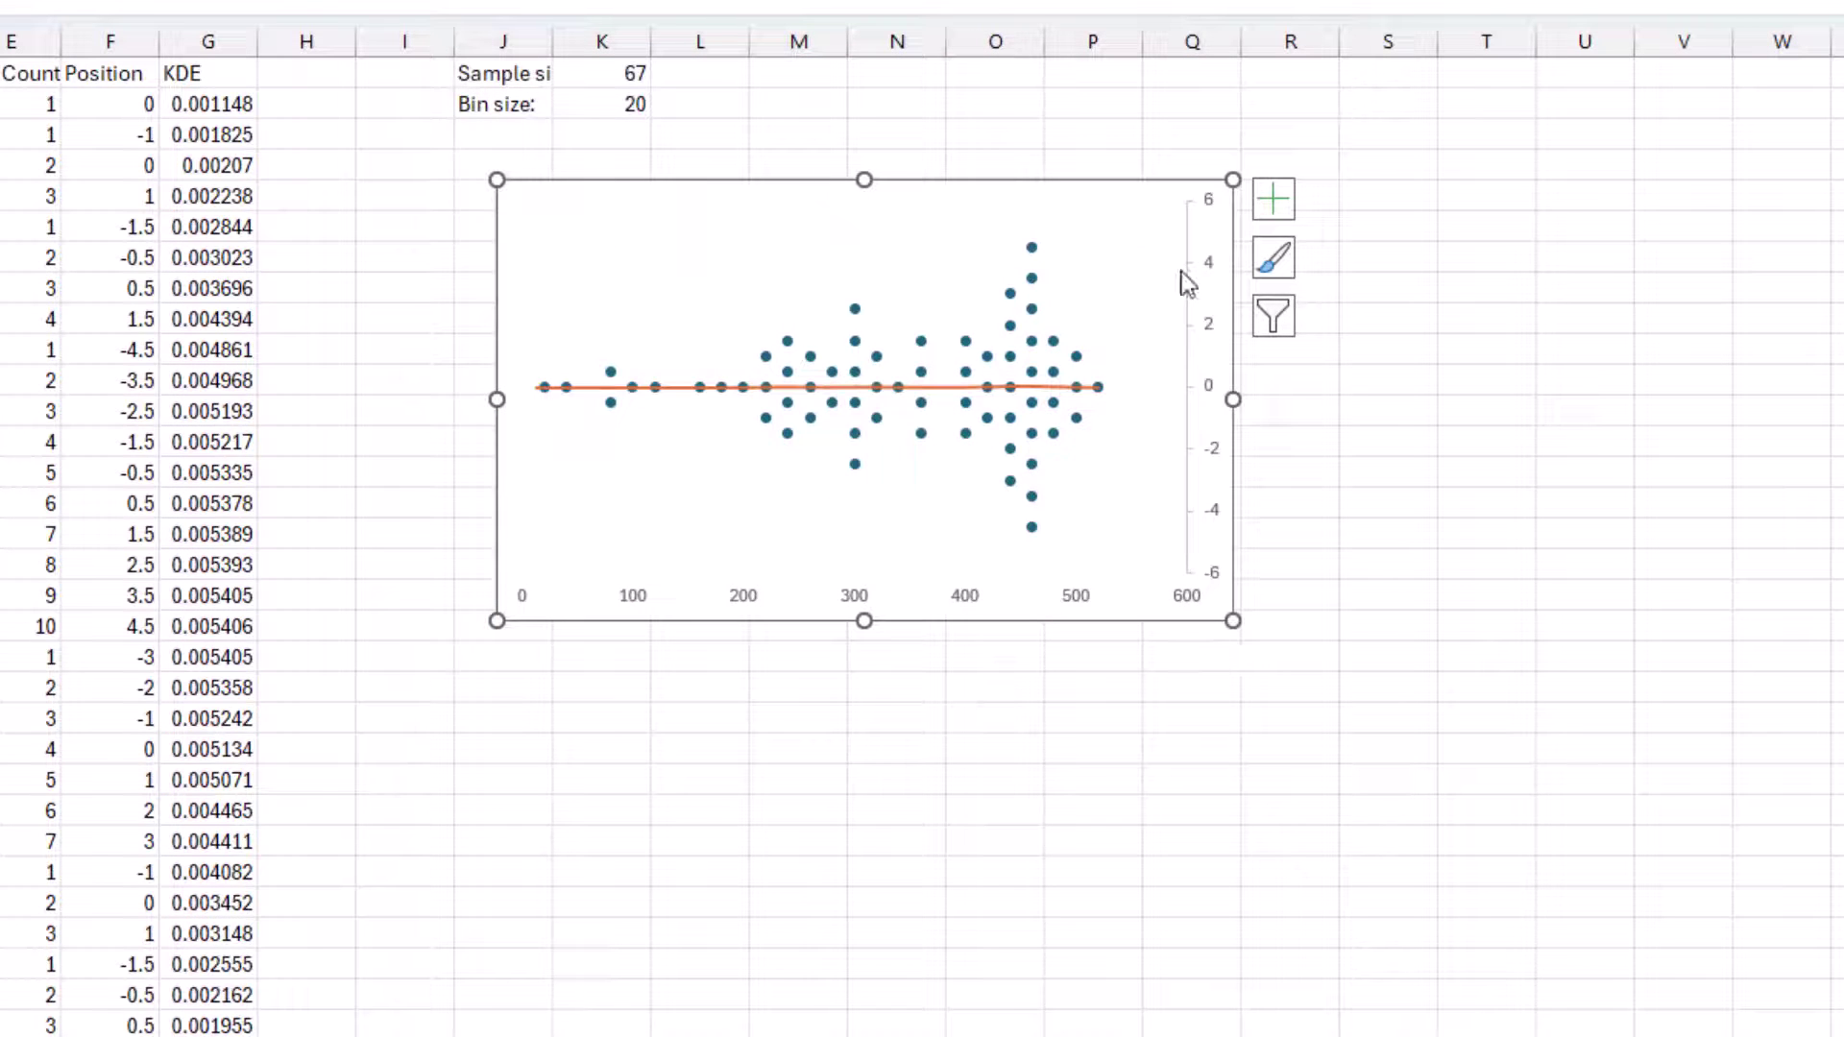
# - Turn the Primary Vertical axis back on from Chart Elements > Axes
pyautogui.click(1274, 201)
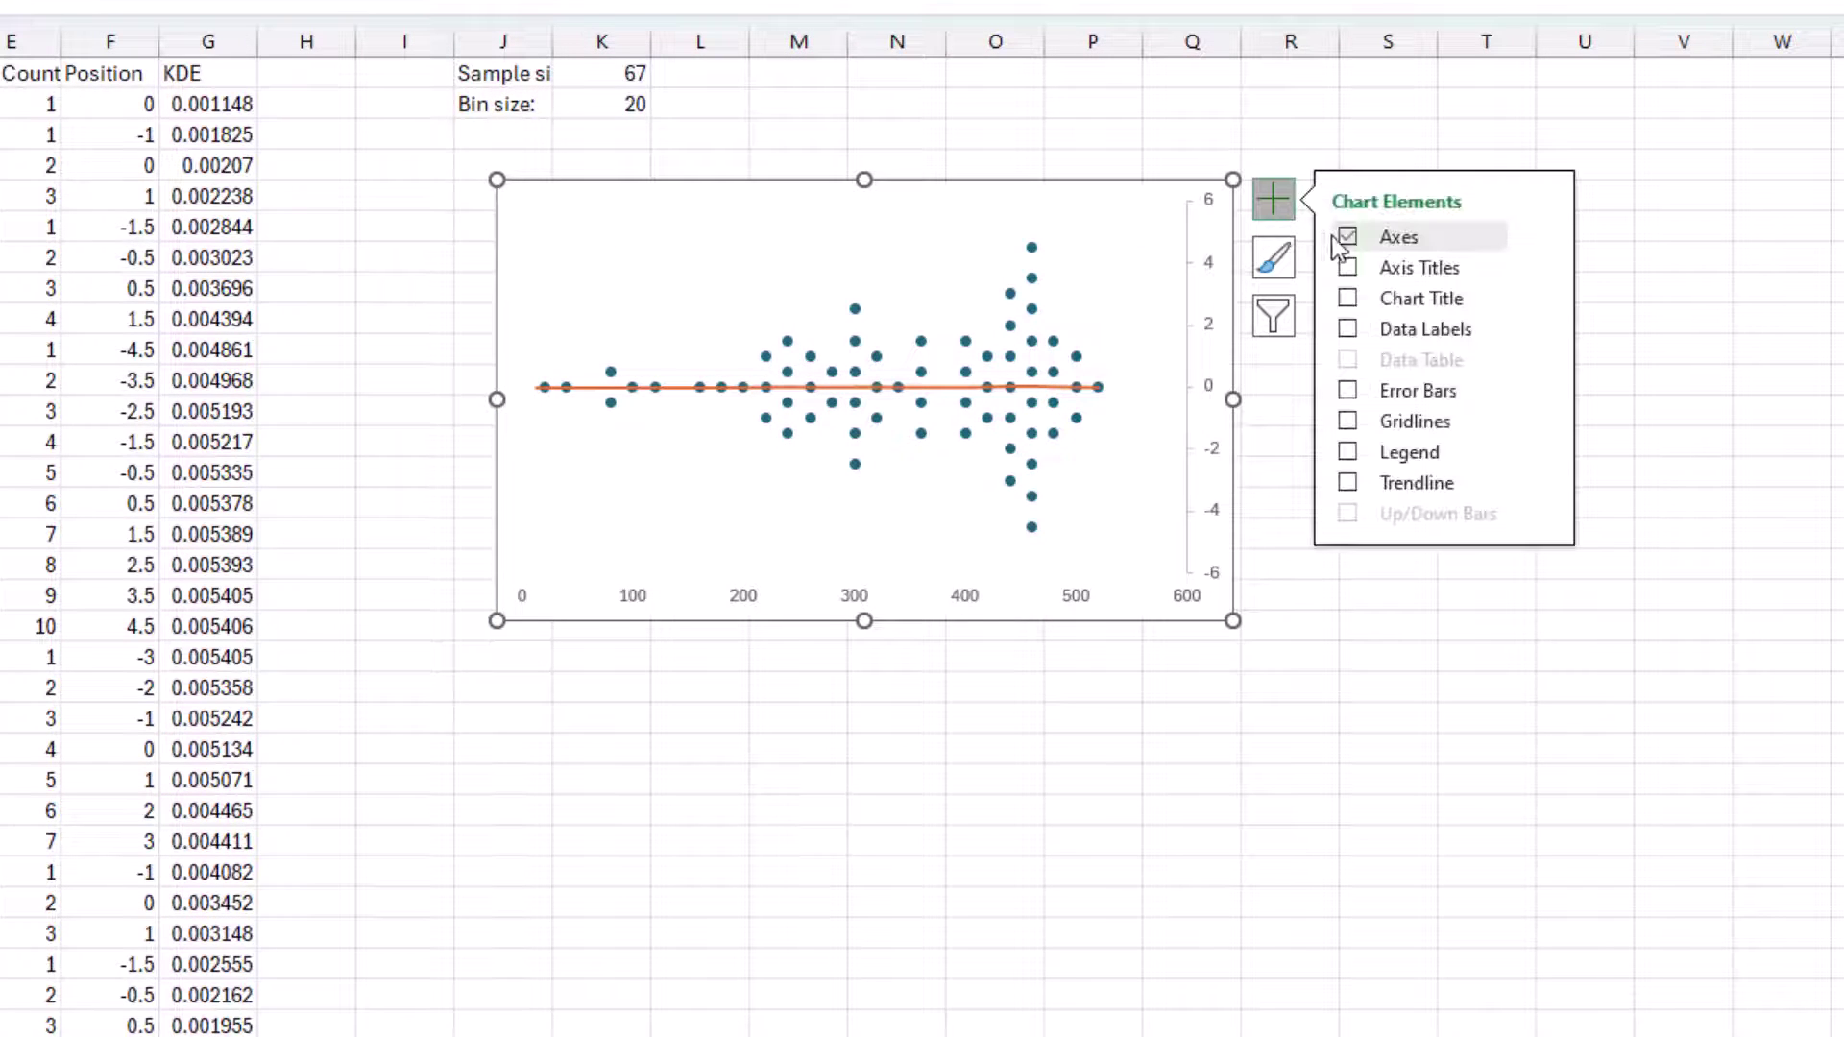
pyautogui.click(1541, 237)
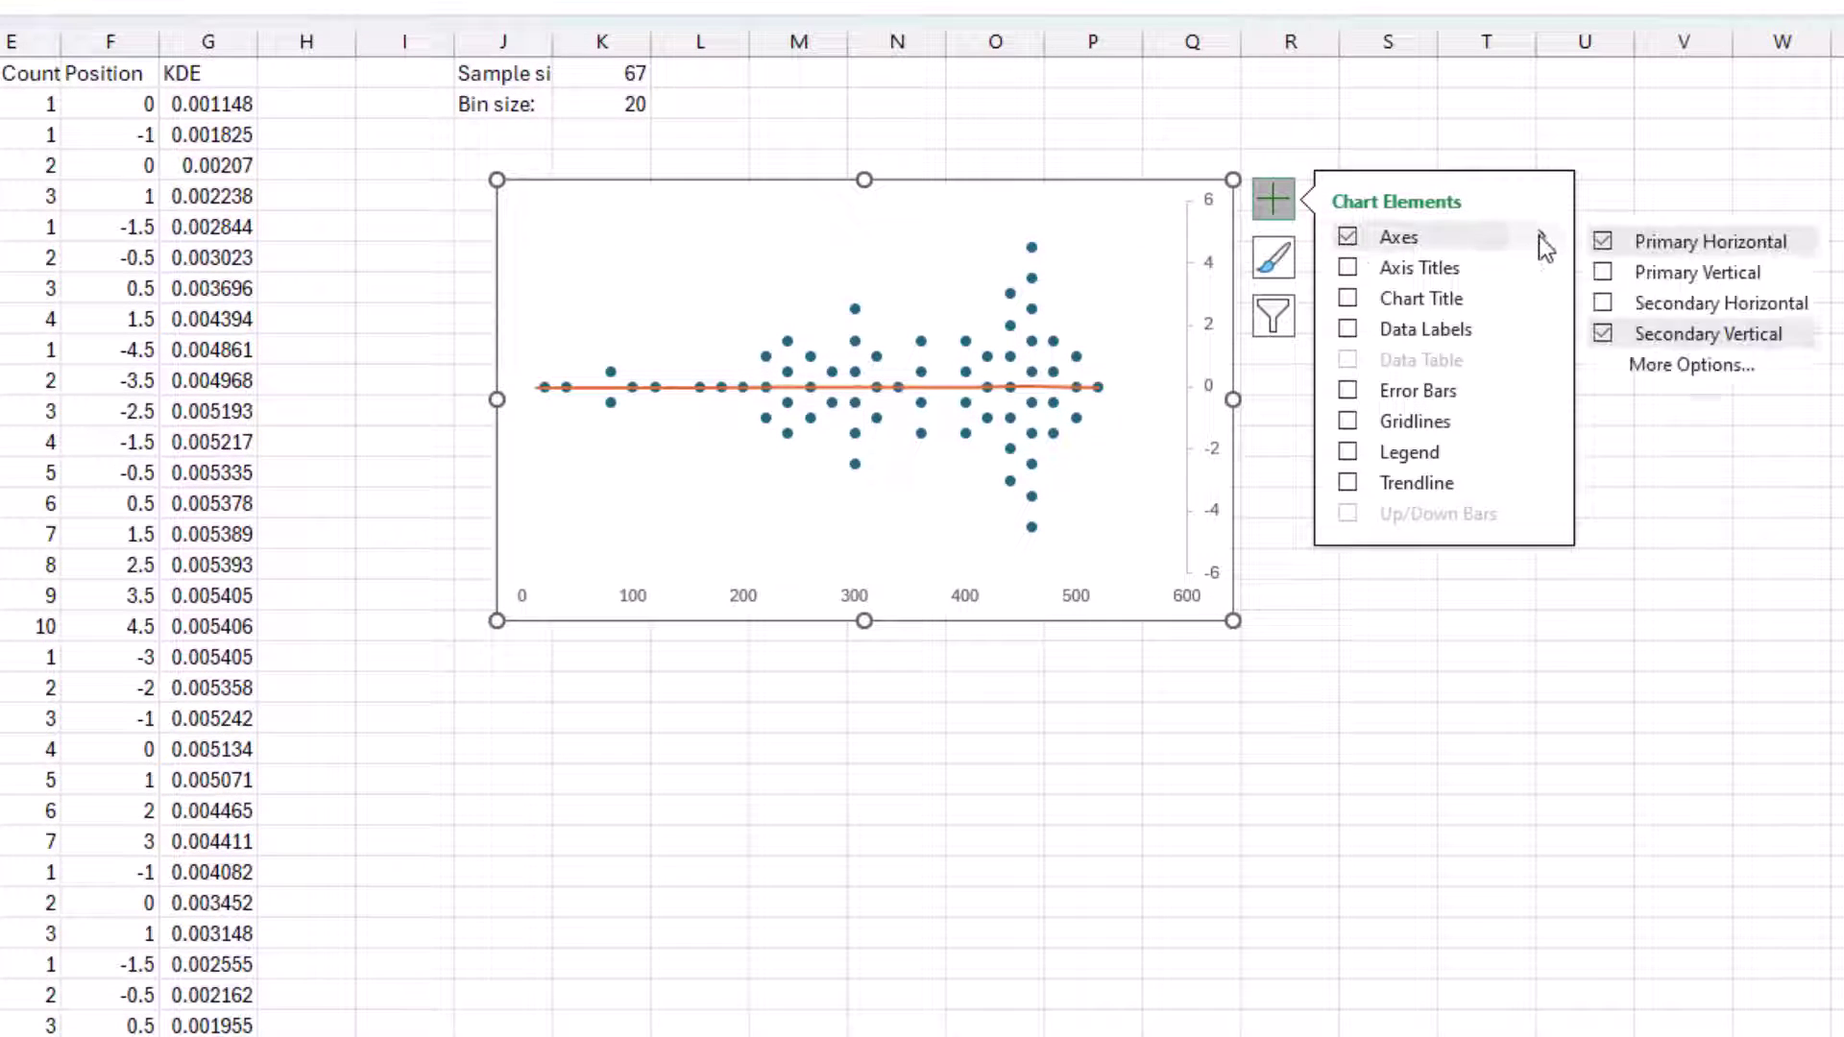
pyautogui.click(1602, 273)
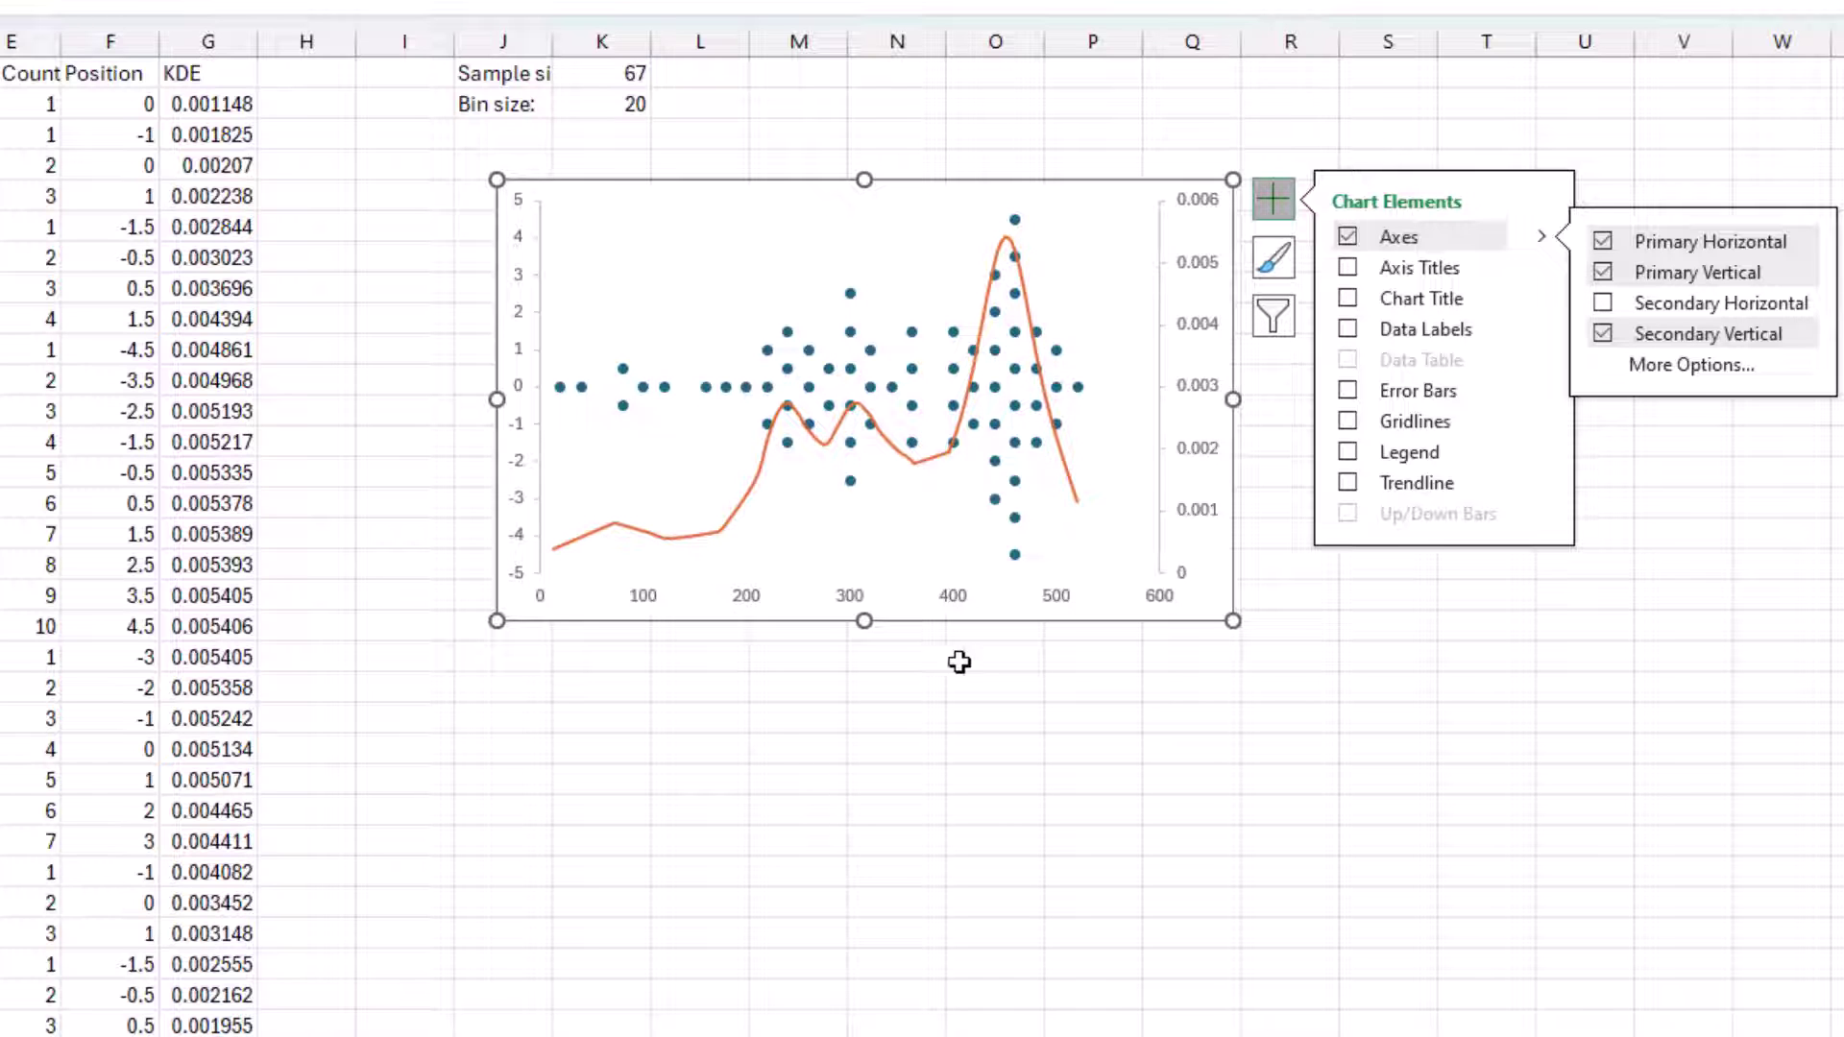
# - Add a KDE- header in H1 and fill =G2*-1 down column H
pyautogui.click(324, 73)
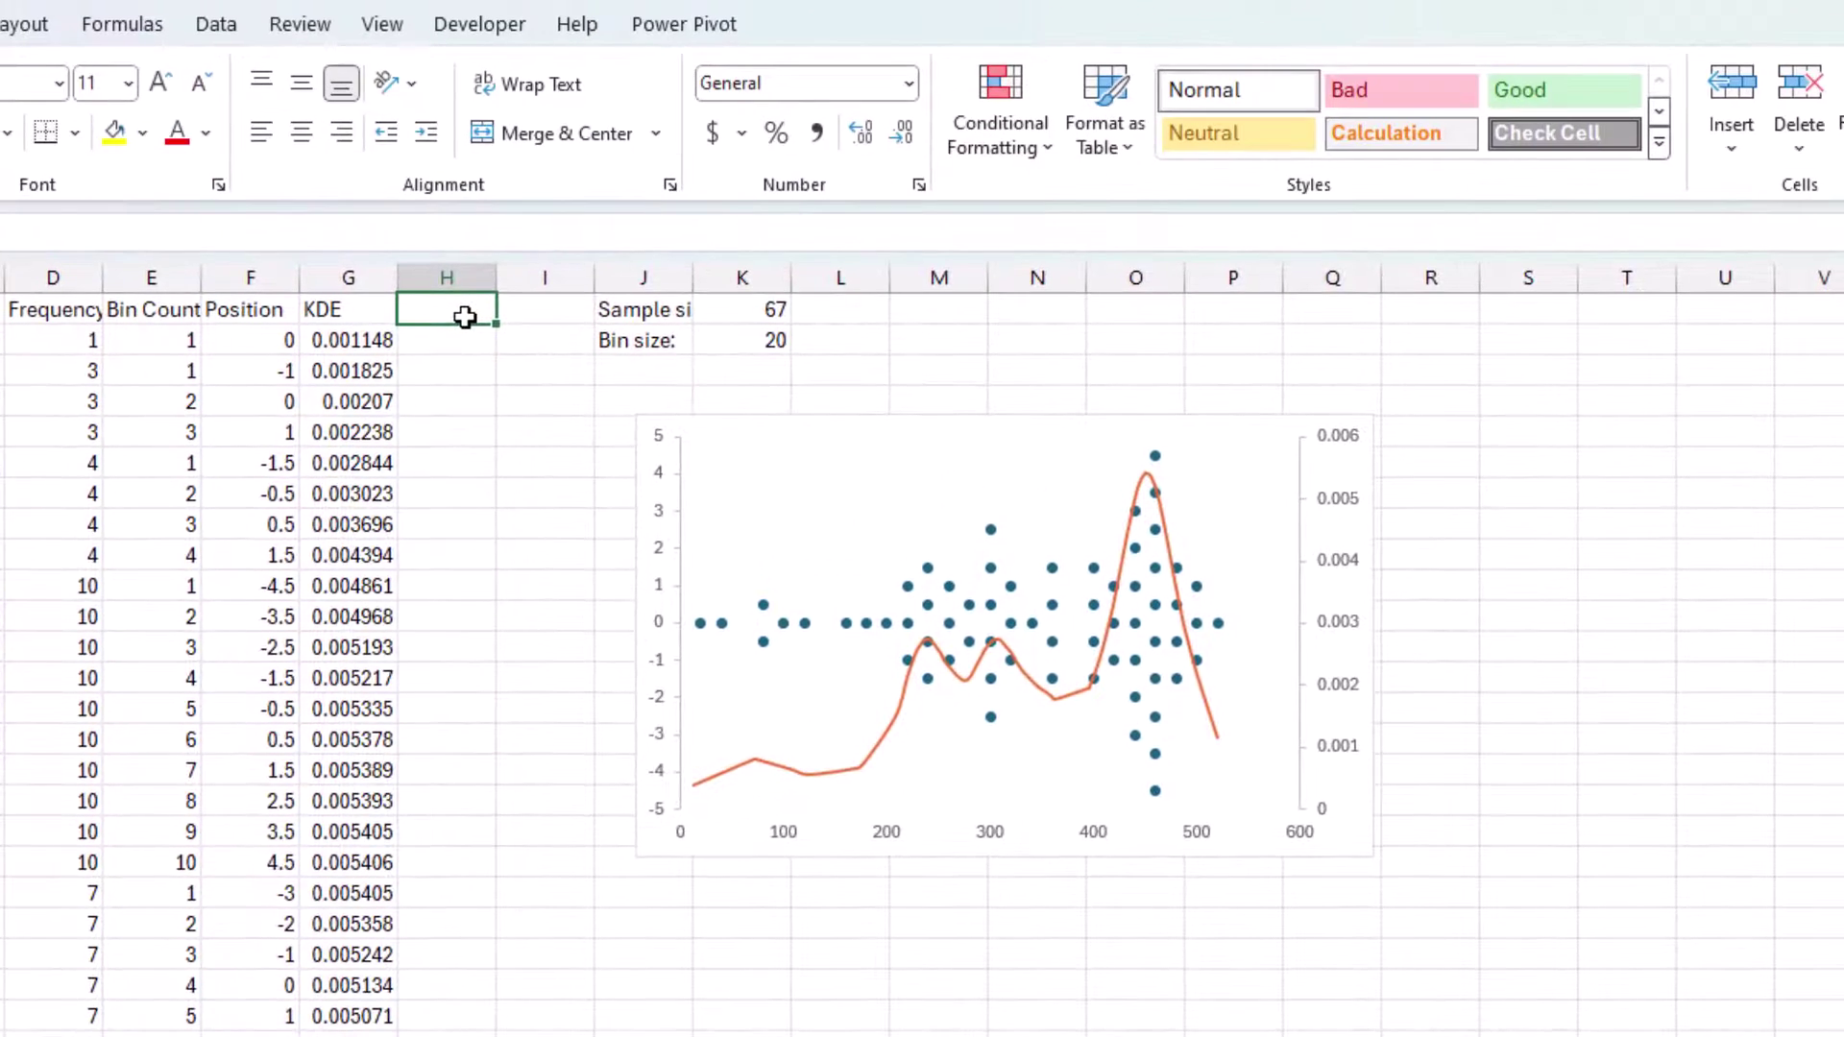
pyautogui.write('KDE-')
pyautogui.press('Return')
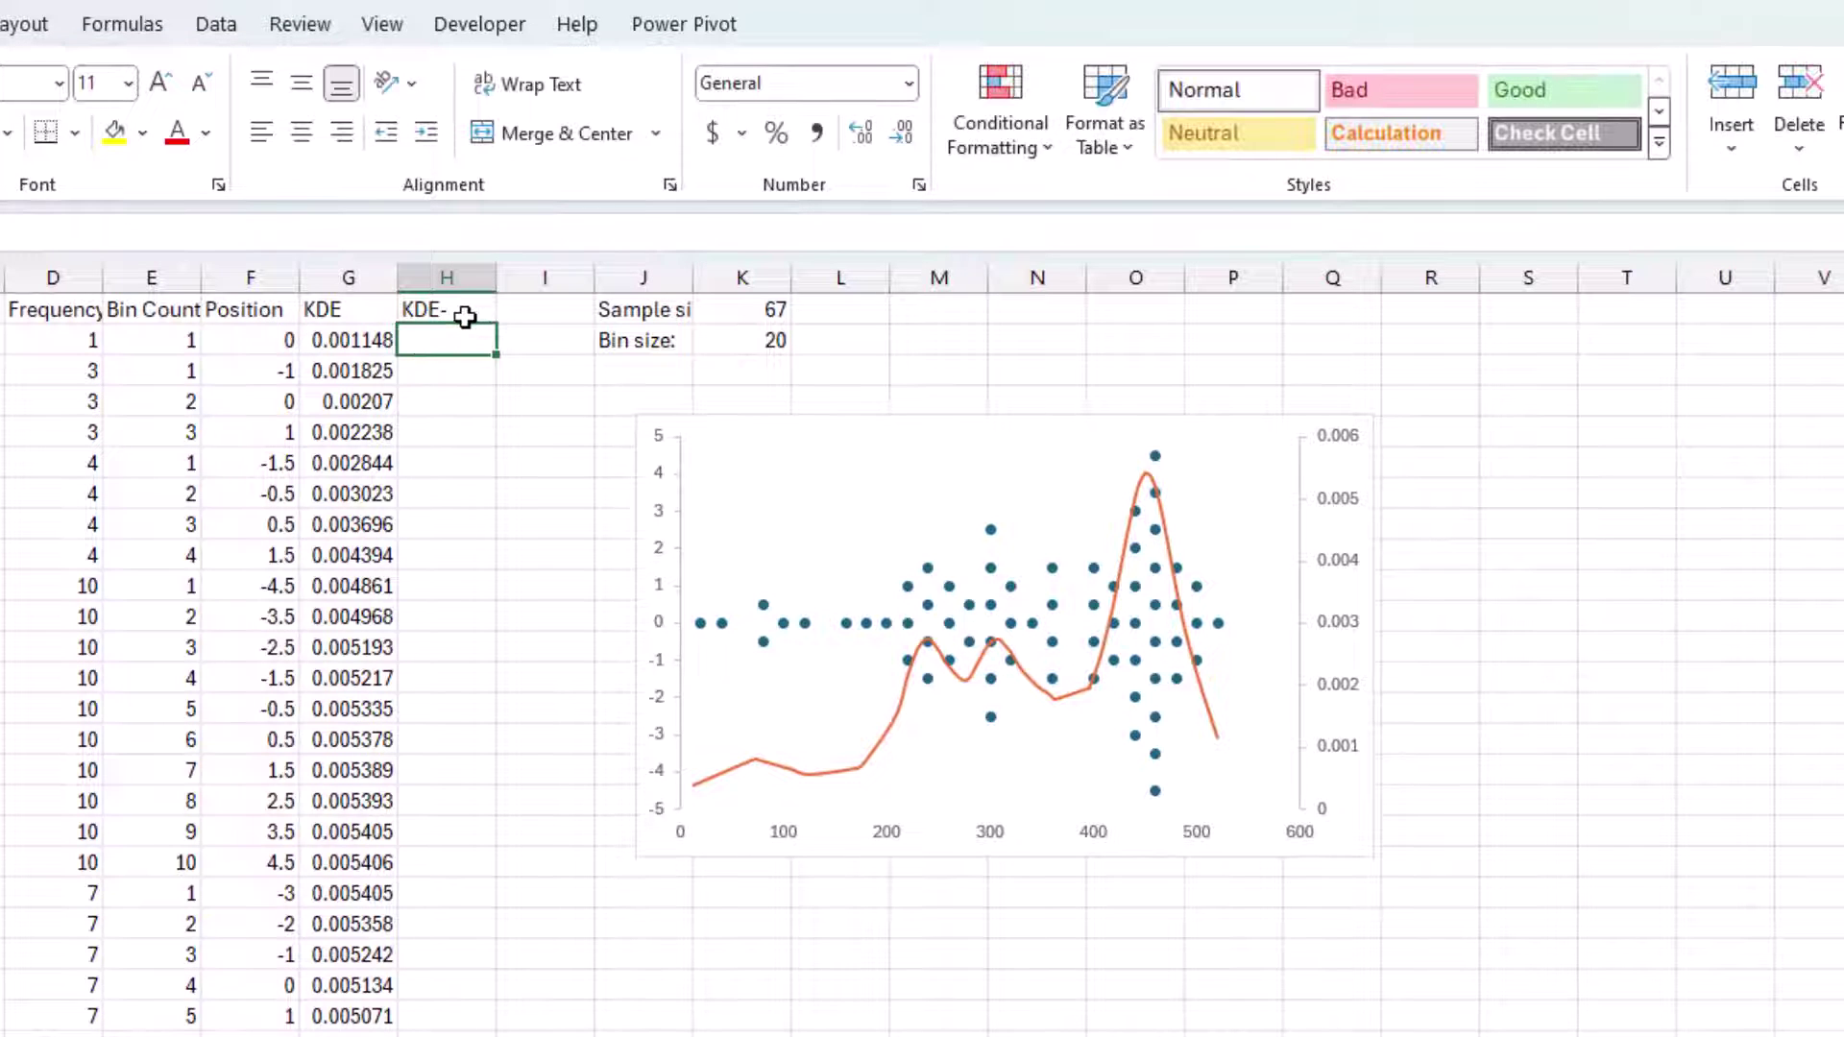
pyautogui.write('=')
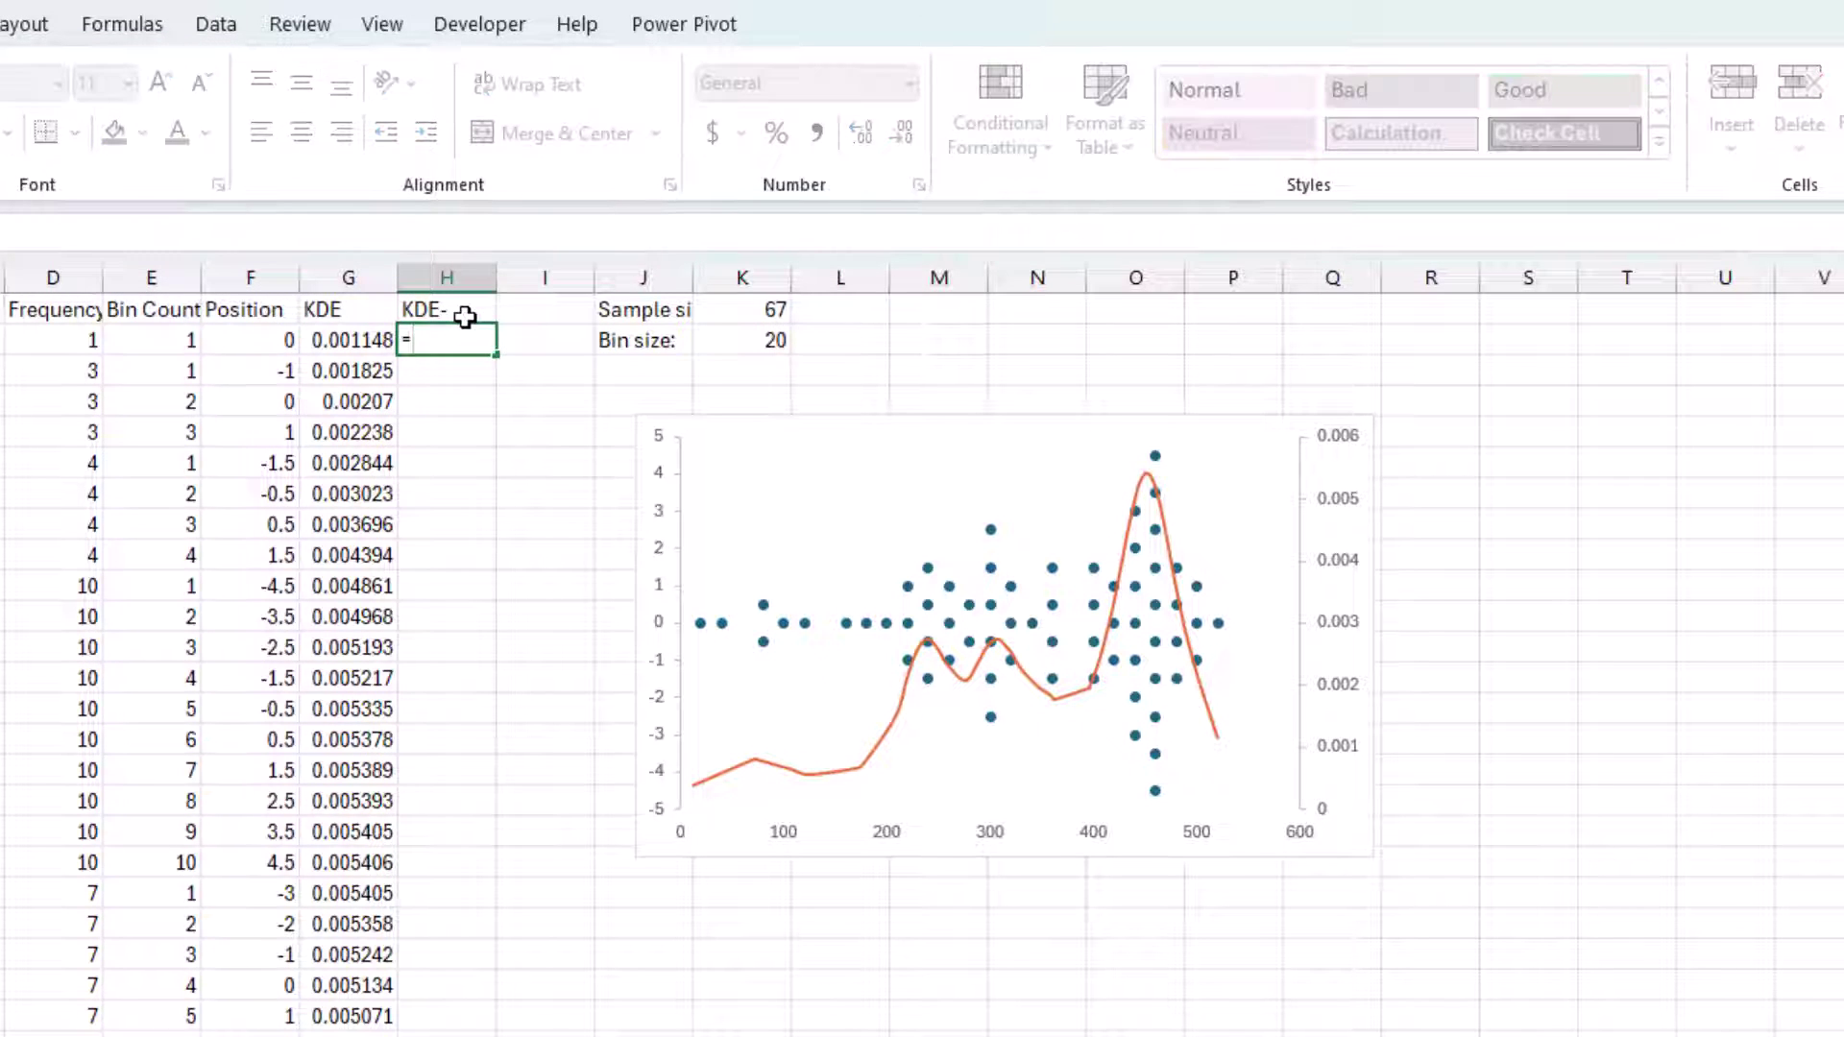
pyautogui.press('Left')
pyautogui.write('*-1')
pyautogui.press('Return')
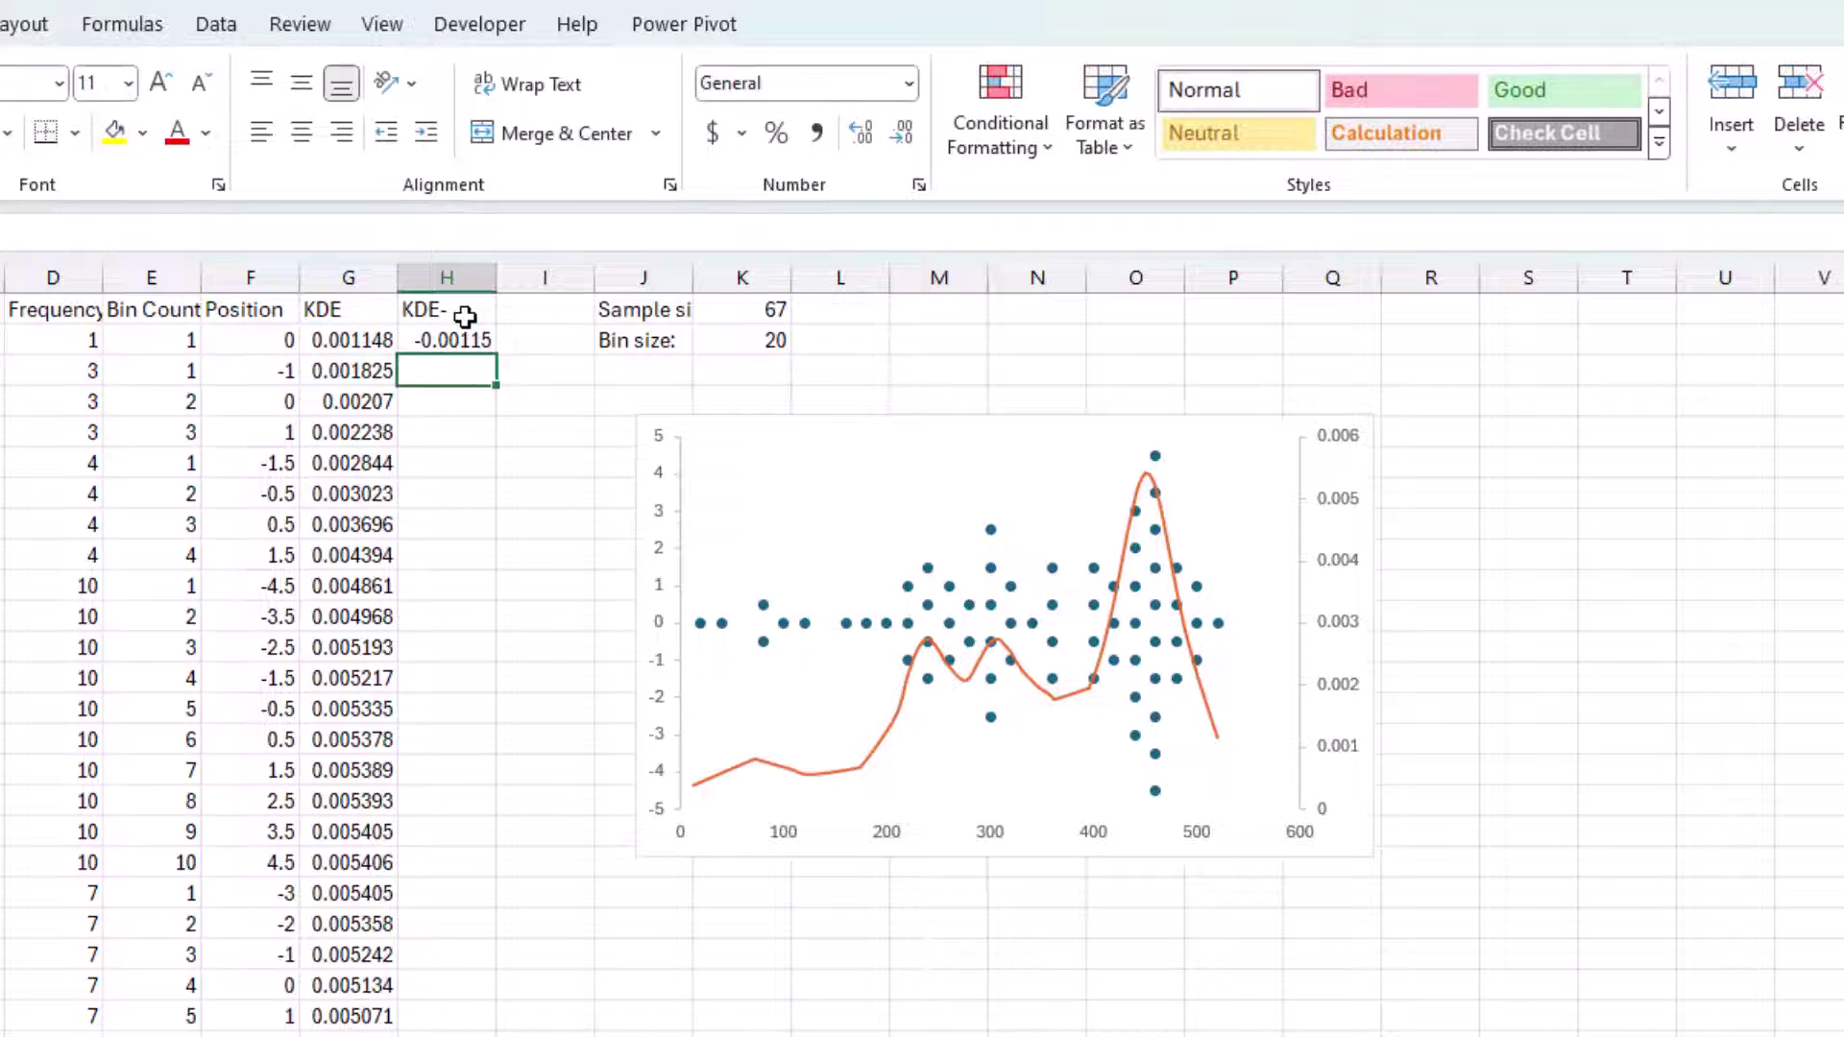
pyautogui.click(465, 343)
pyautogui.doubleClick(500, 355)
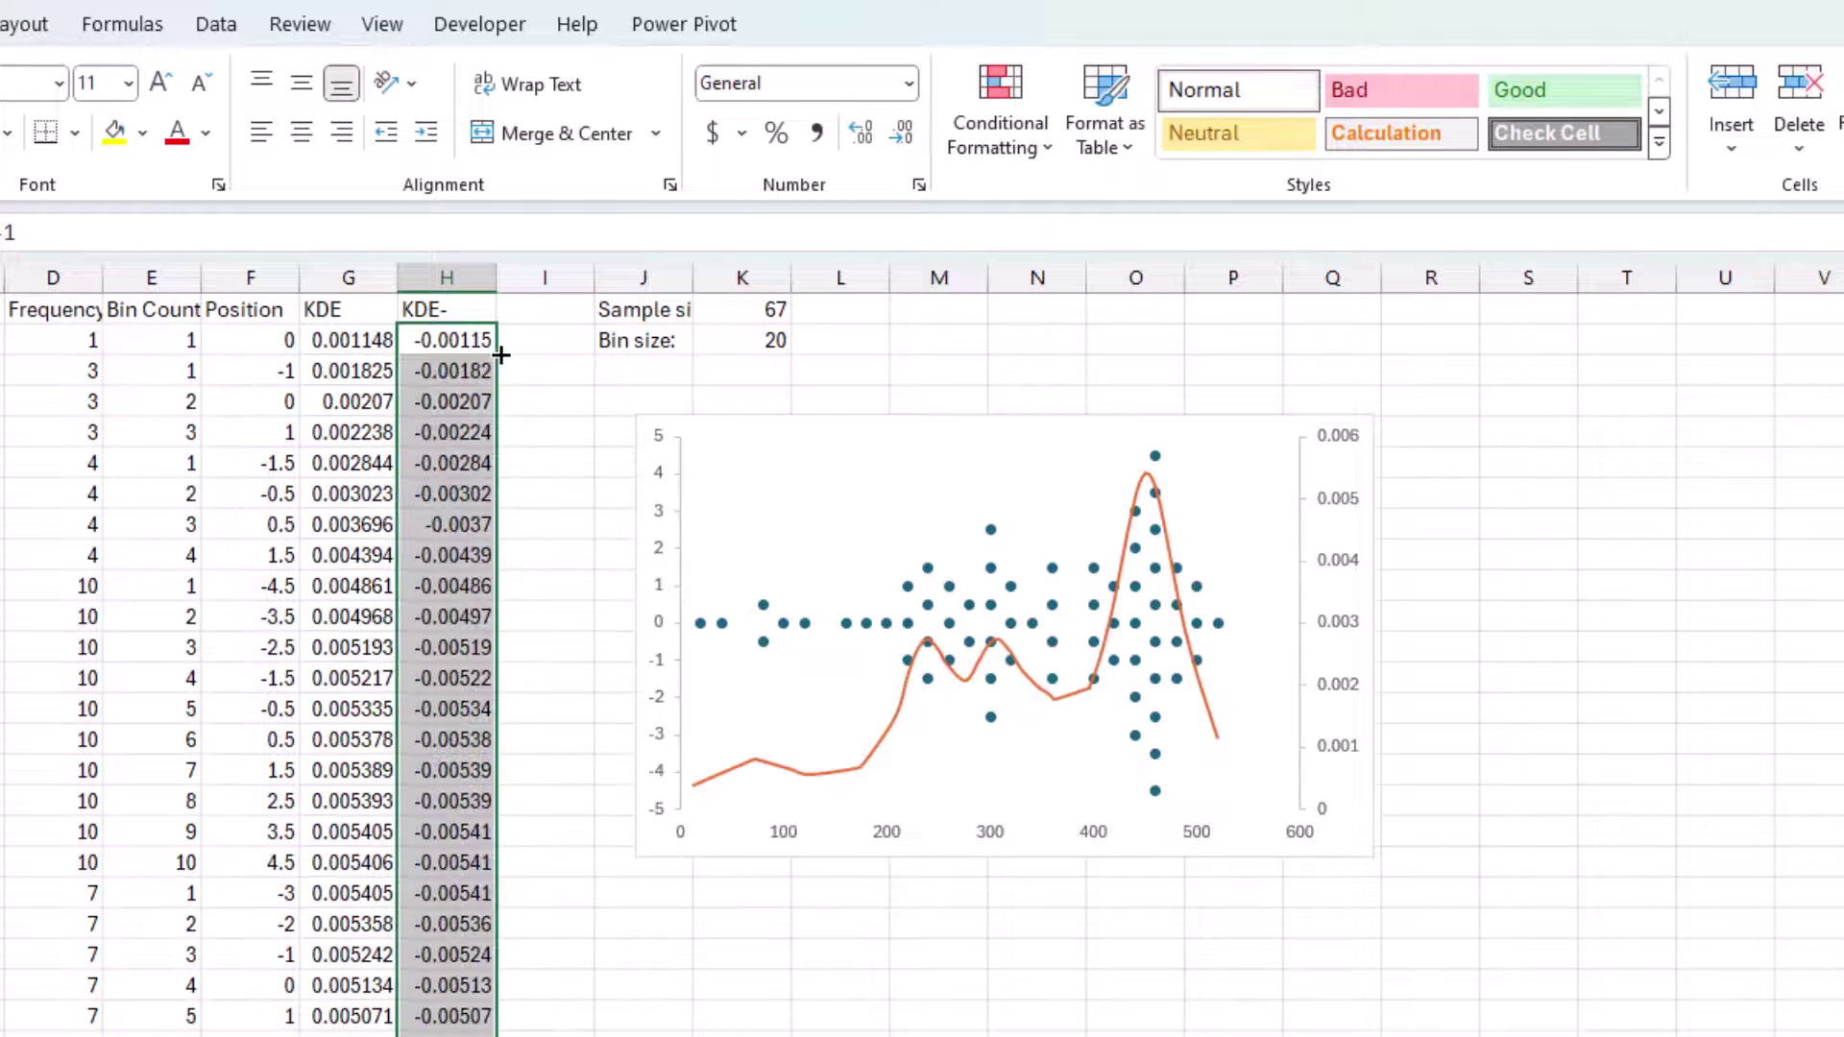
pyautogui.click(783, 423)
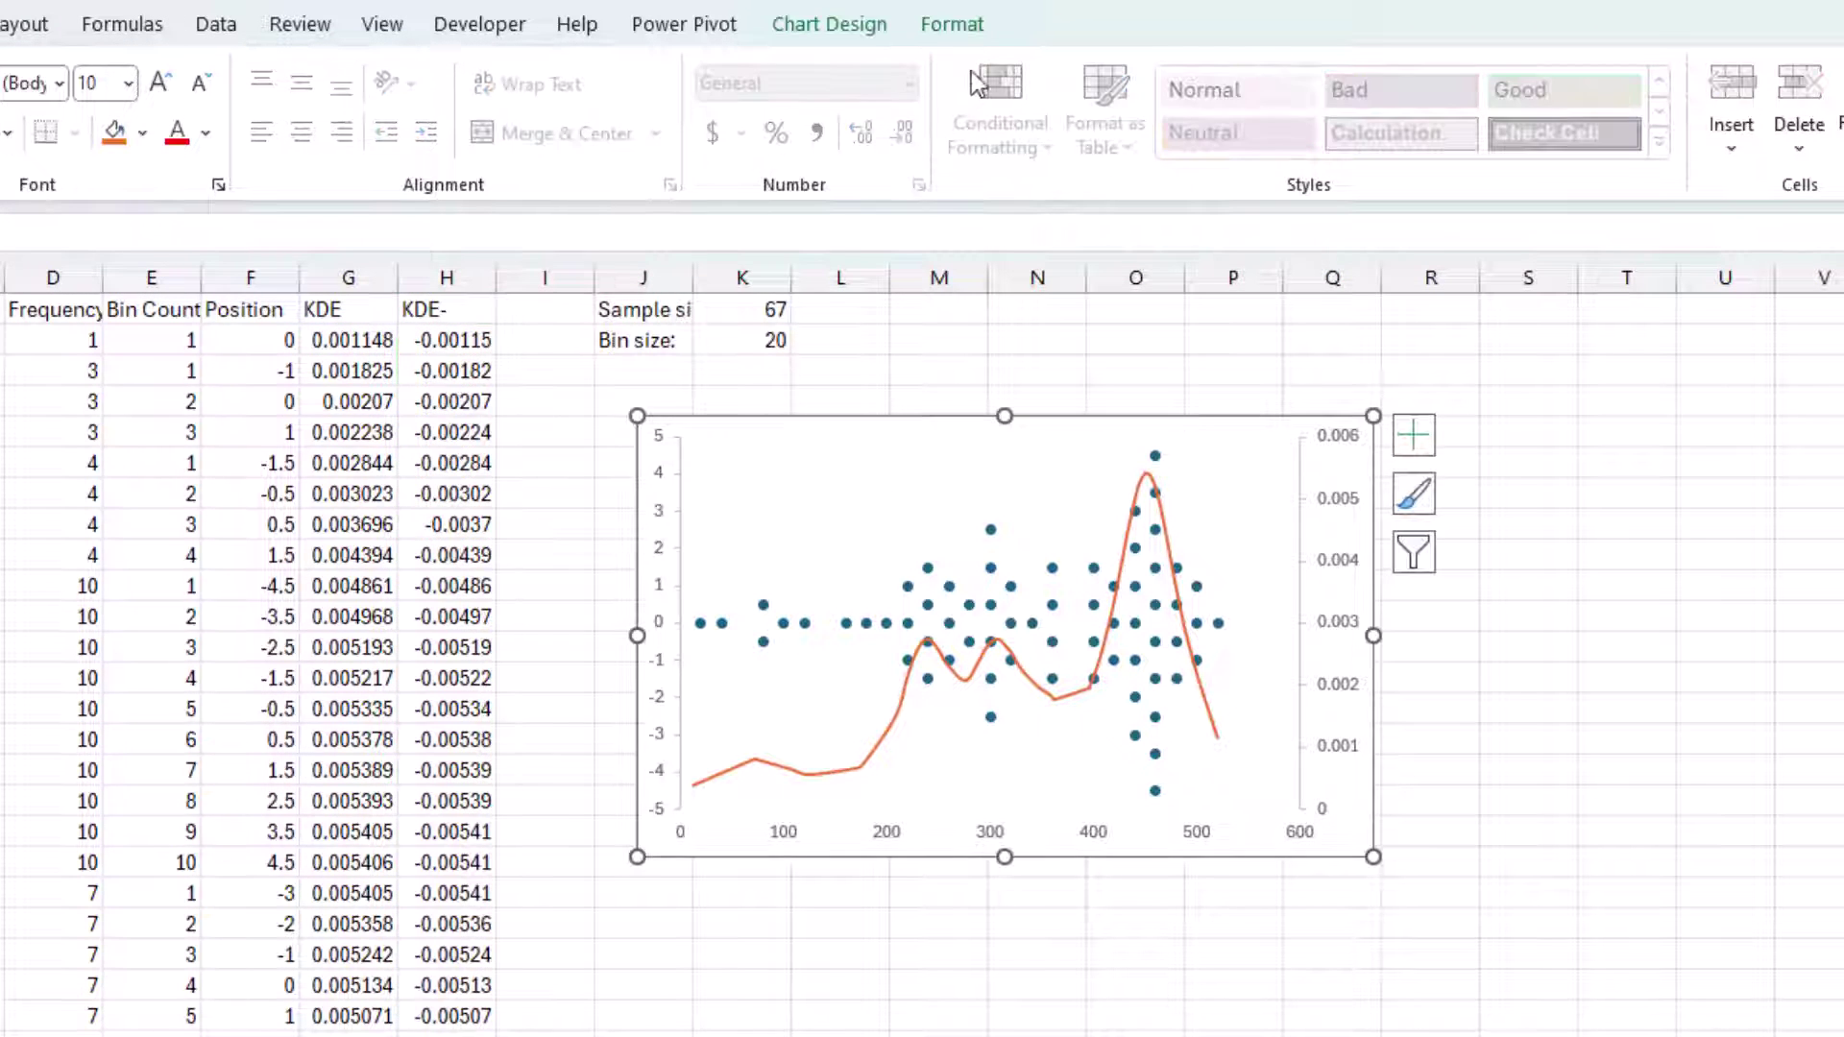
# - Add a new chart series named from H1 with X values B2:B68
pyautogui.click(869, 39)
pyautogui.click(1205, 113)
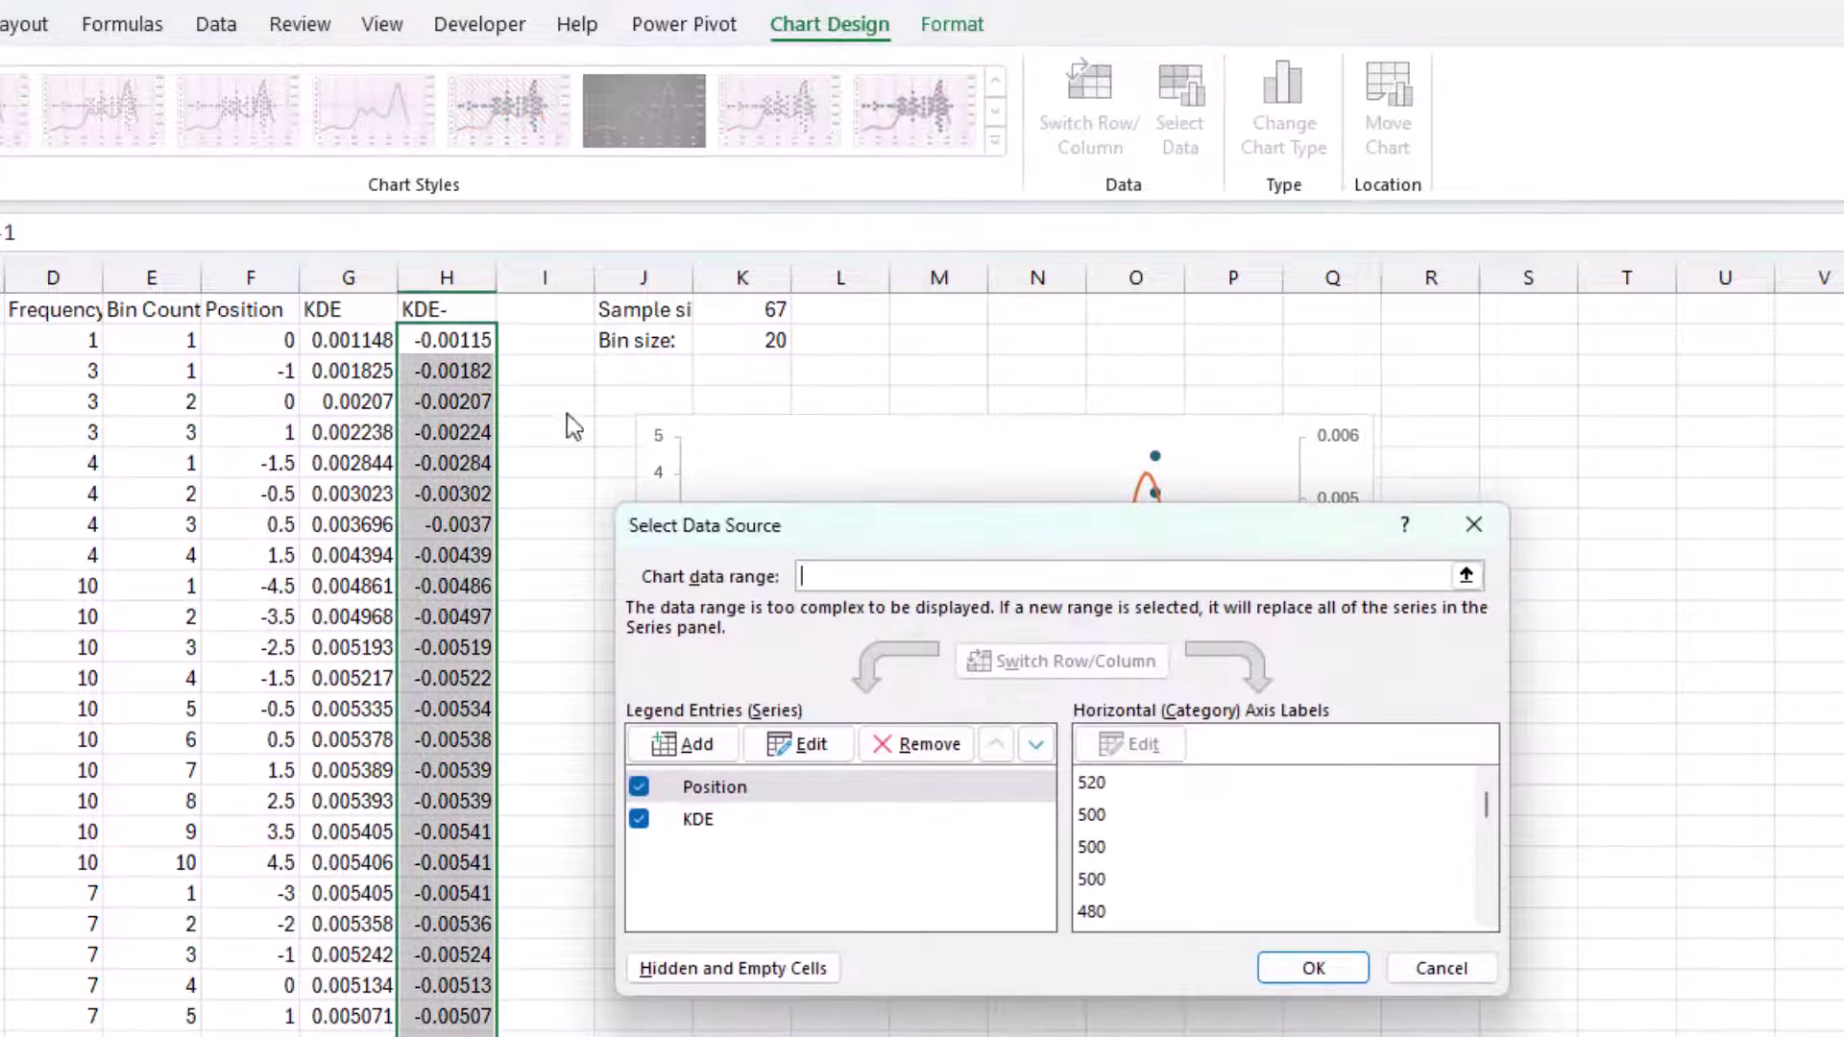
pyautogui.click(697, 745)
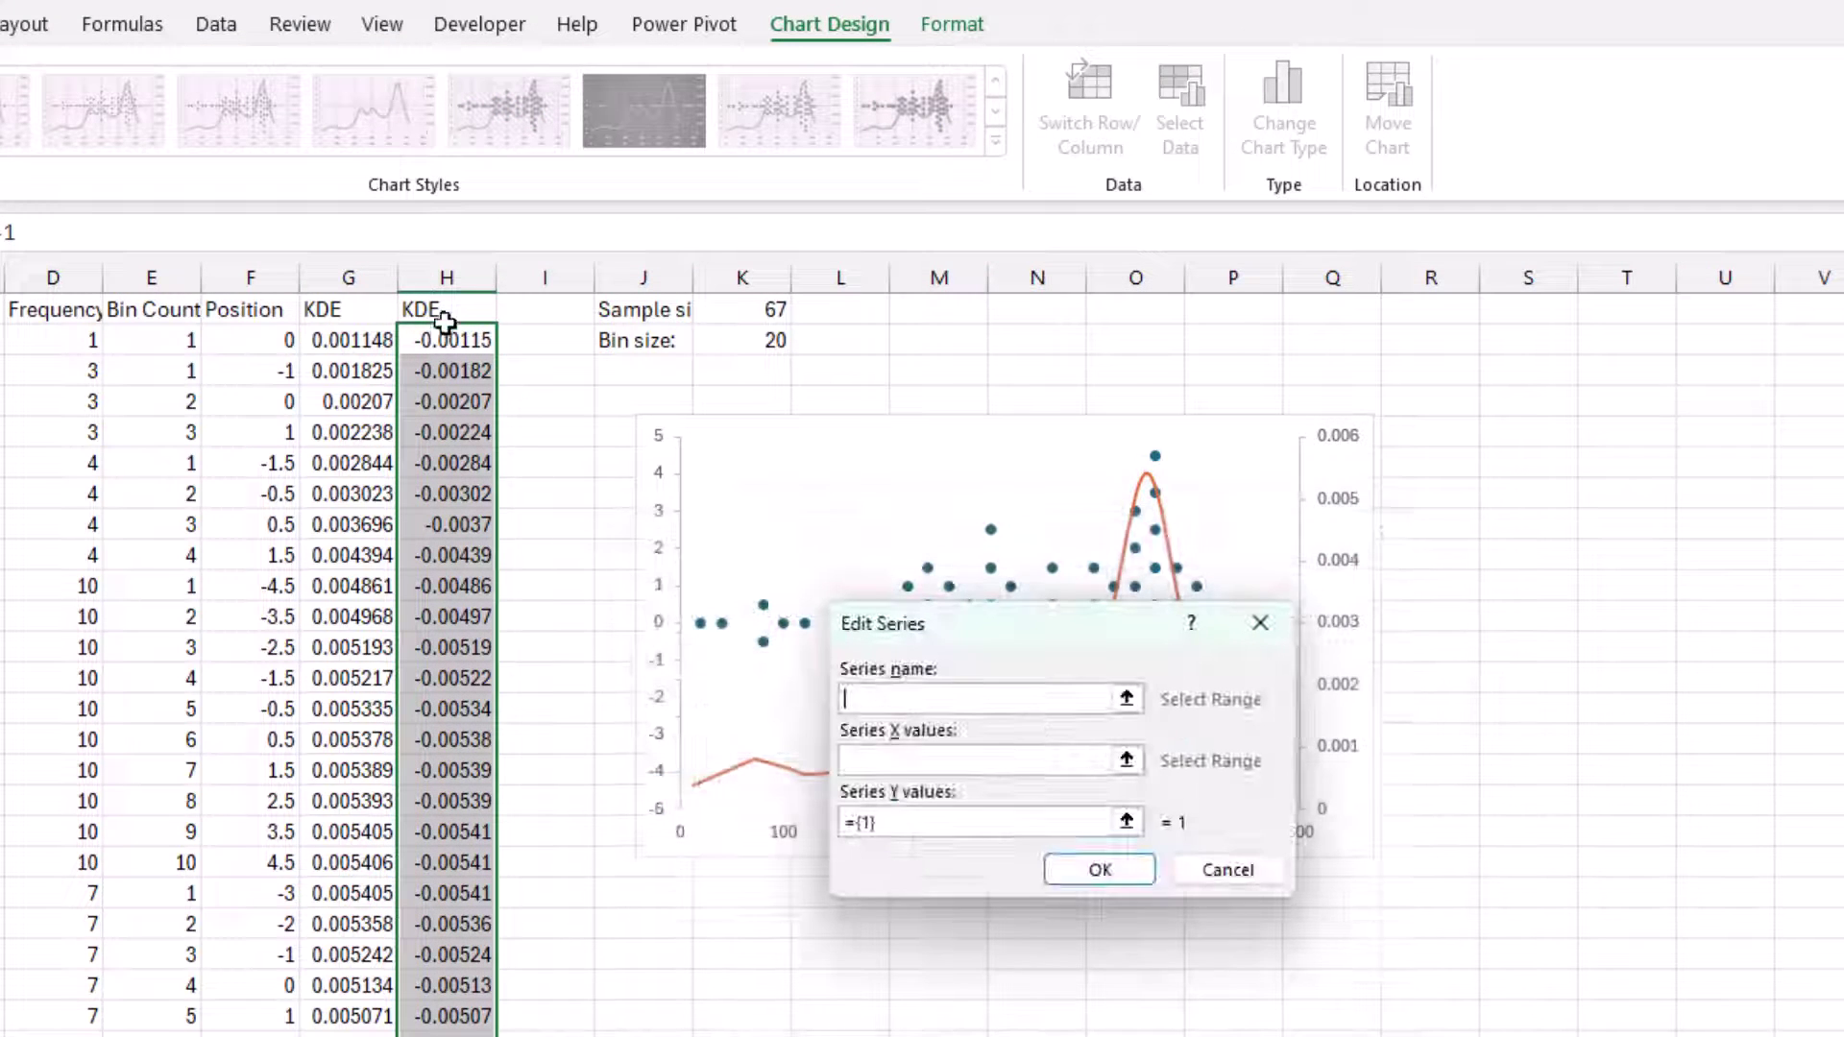
pyautogui.click(451, 309)
pyautogui.click(1127, 759)
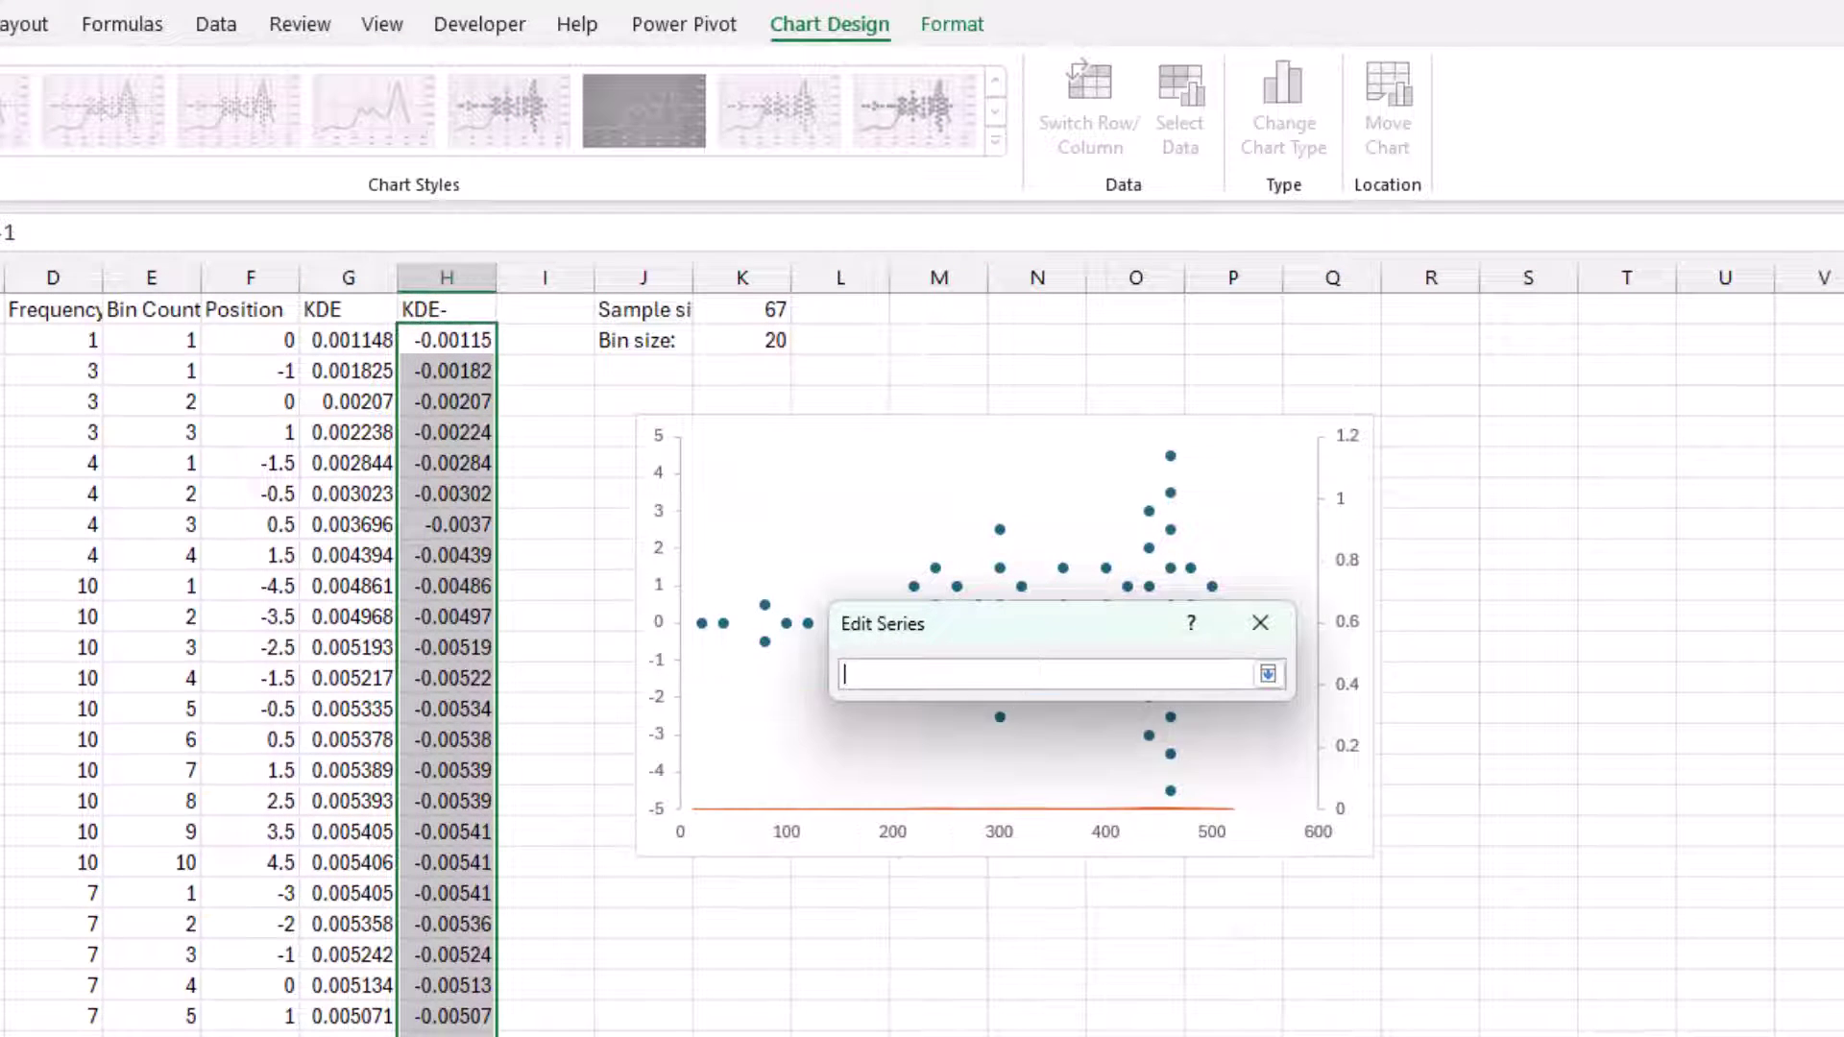
pyautogui.click(2, 339)
pyautogui.hotkey('ctrl', 'shift', 'Down')
pyautogui.scroll(15, 673, 672)
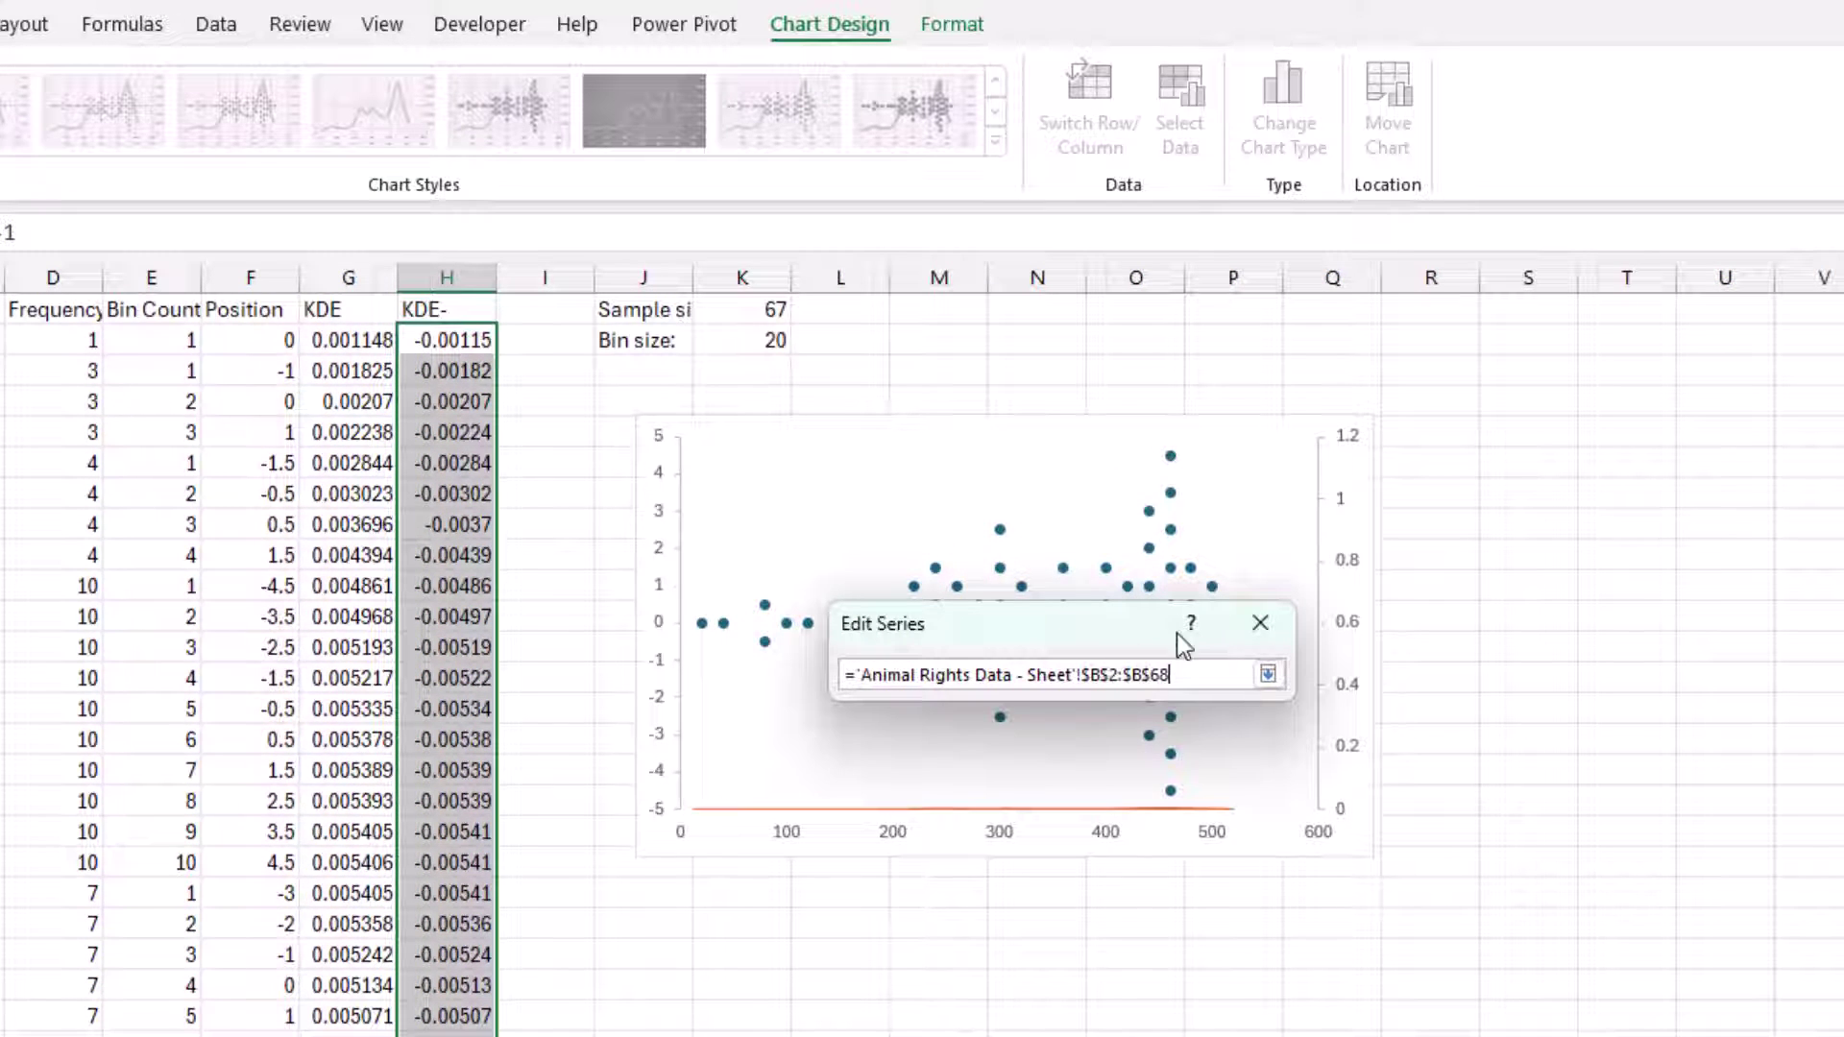
pyautogui.click(1268, 674)
# - Set the KDE- series Y values to H2:H68 and apply it to the chart
pyautogui.click(1127, 821)
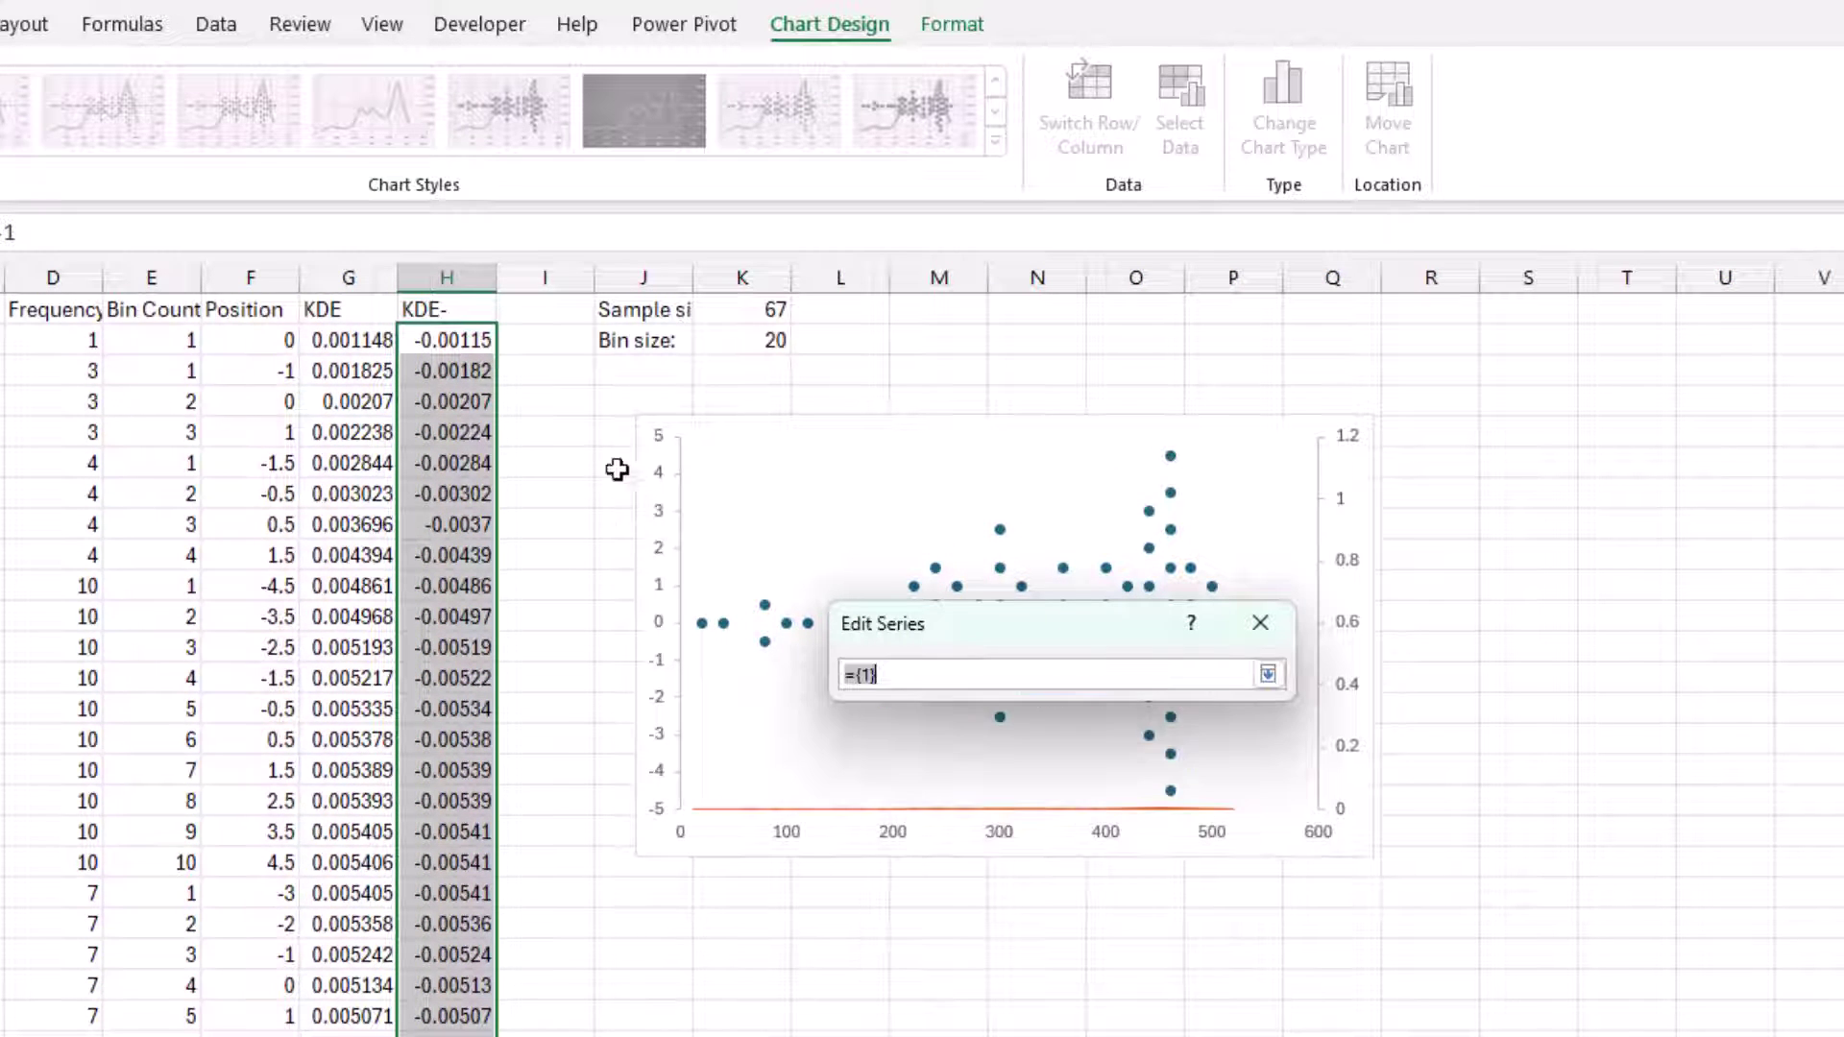
pyautogui.click(463, 340)
pyautogui.hotkey('ctrl', 'shift', 'Down')
pyautogui.scroll(15, 464, 337)
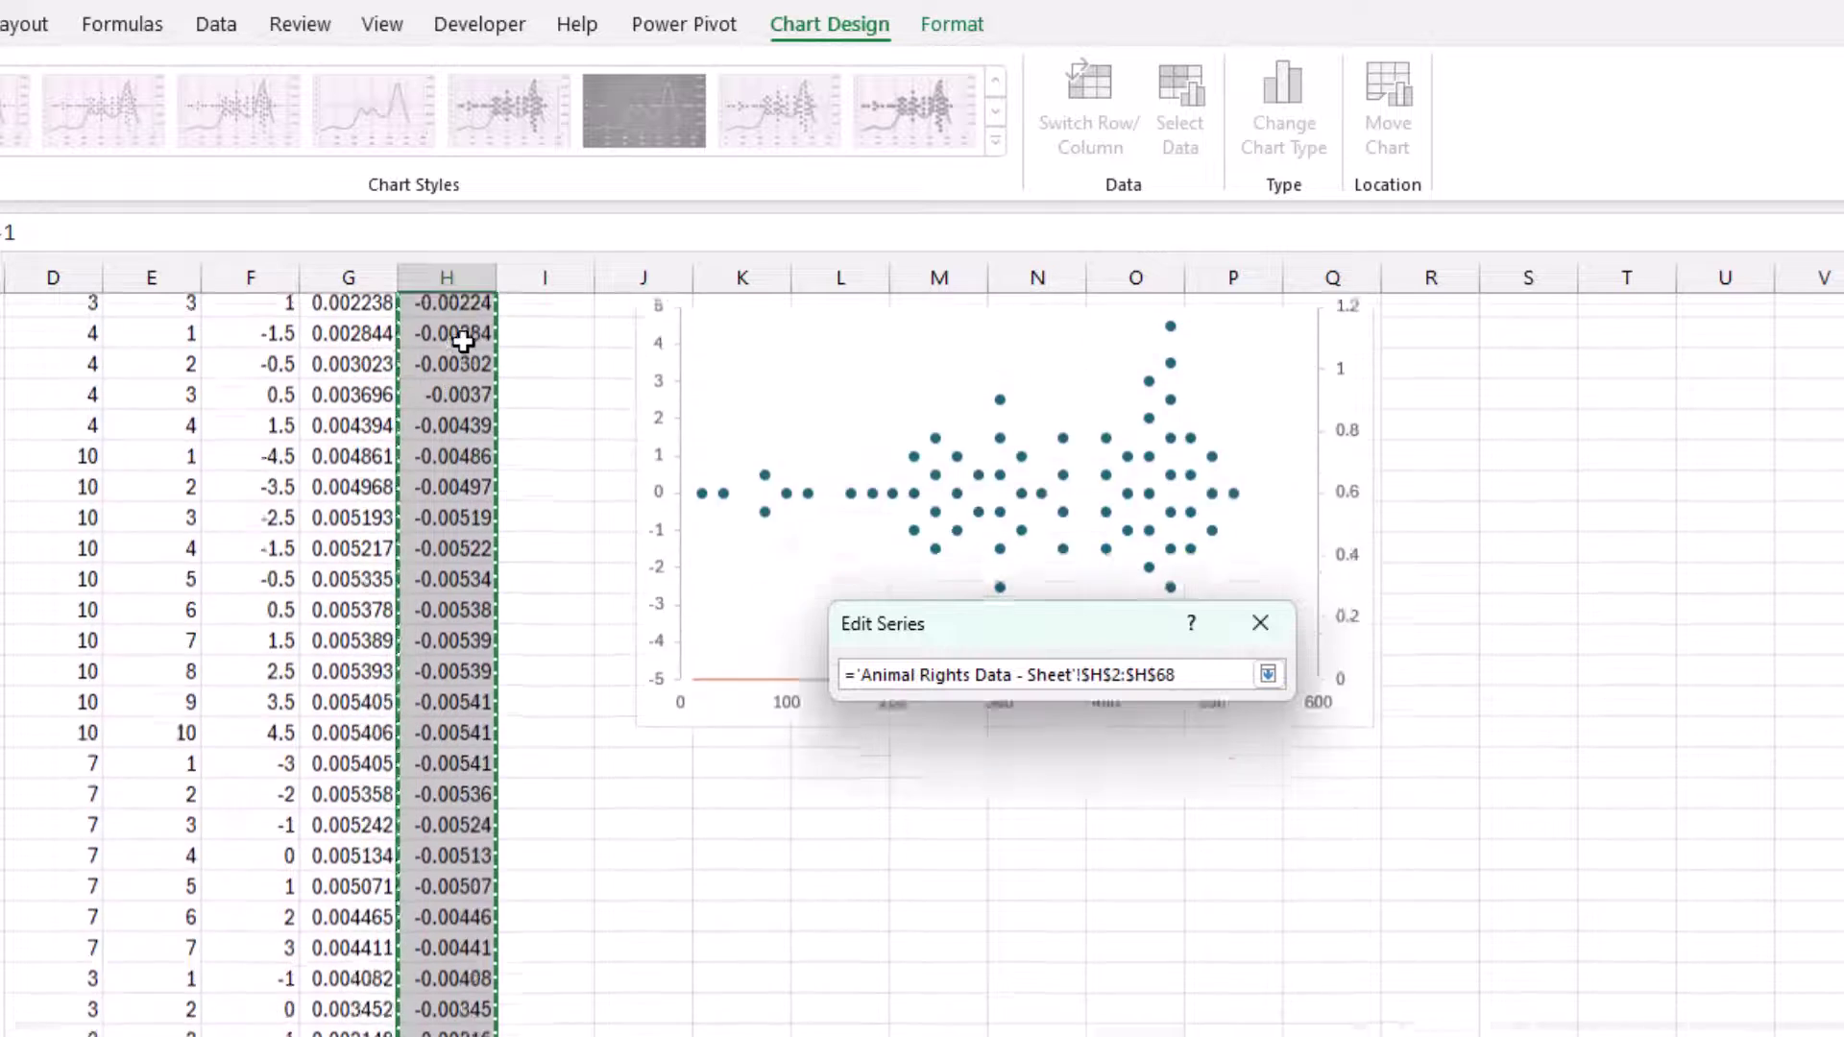
pyautogui.click(1267, 675)
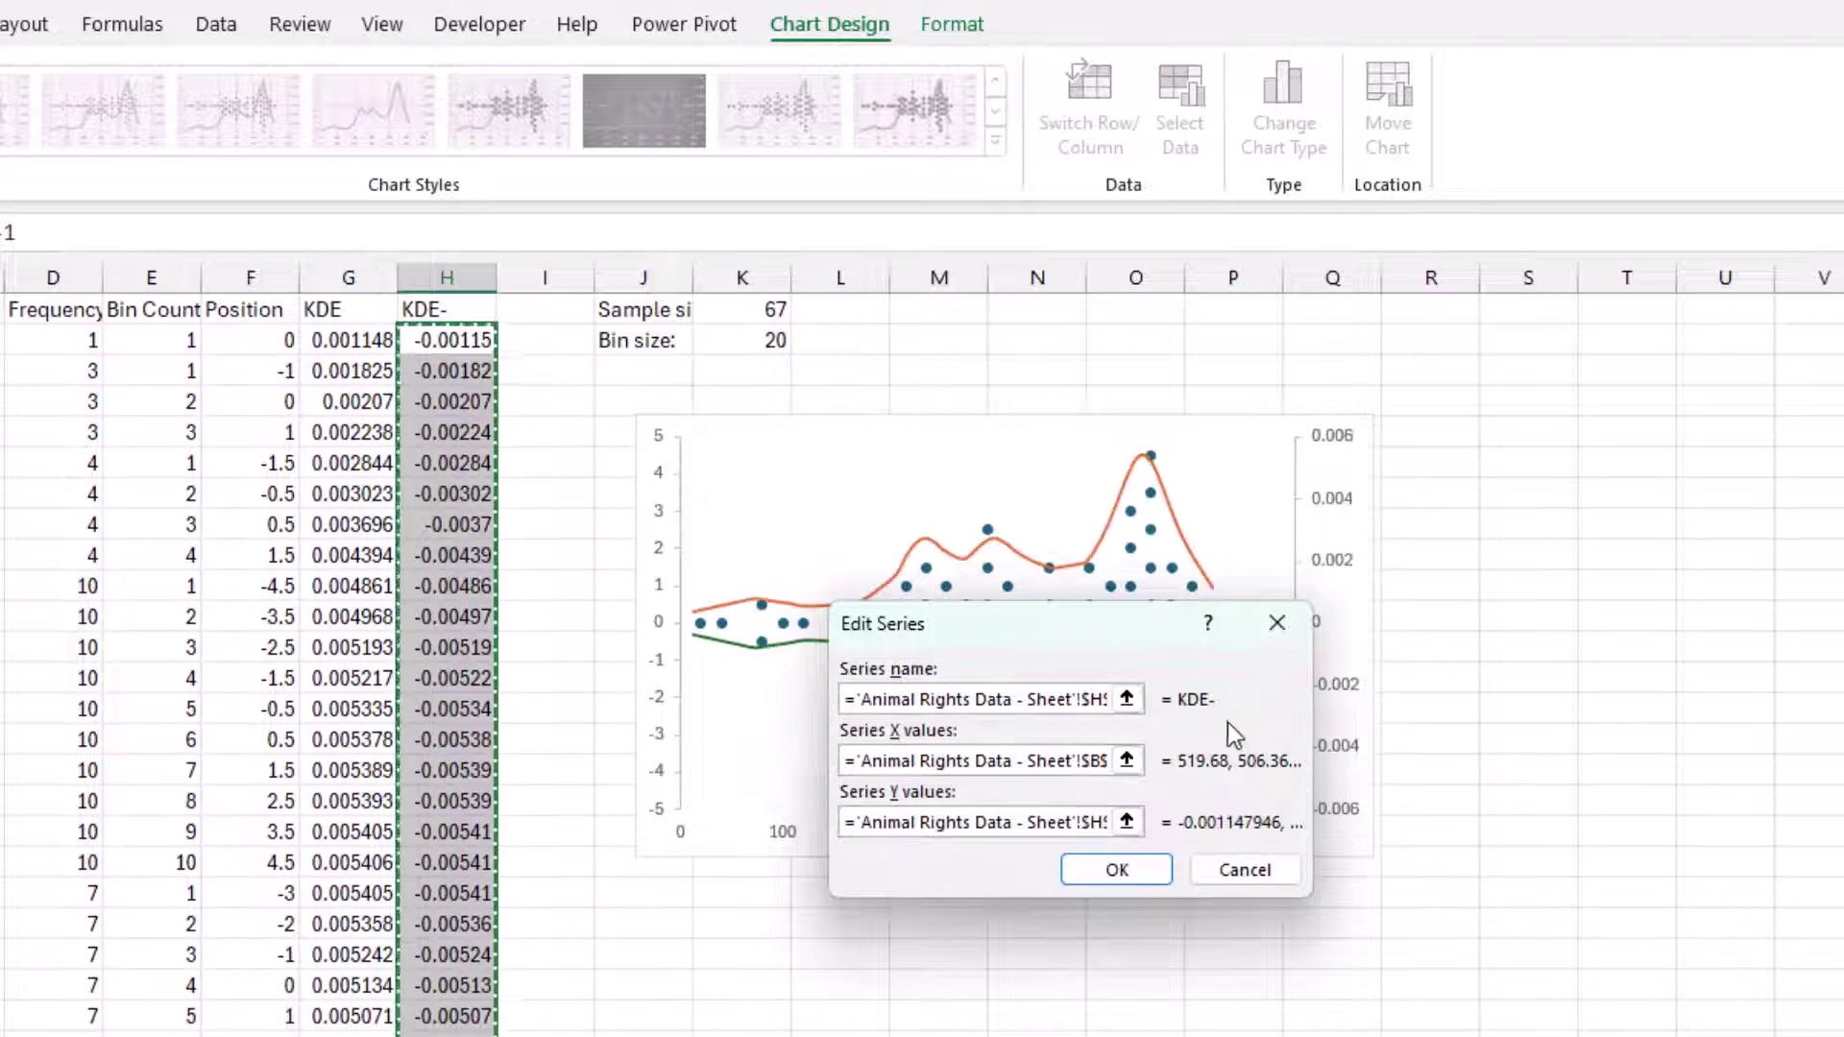
pyautogui.click(1142, 879)
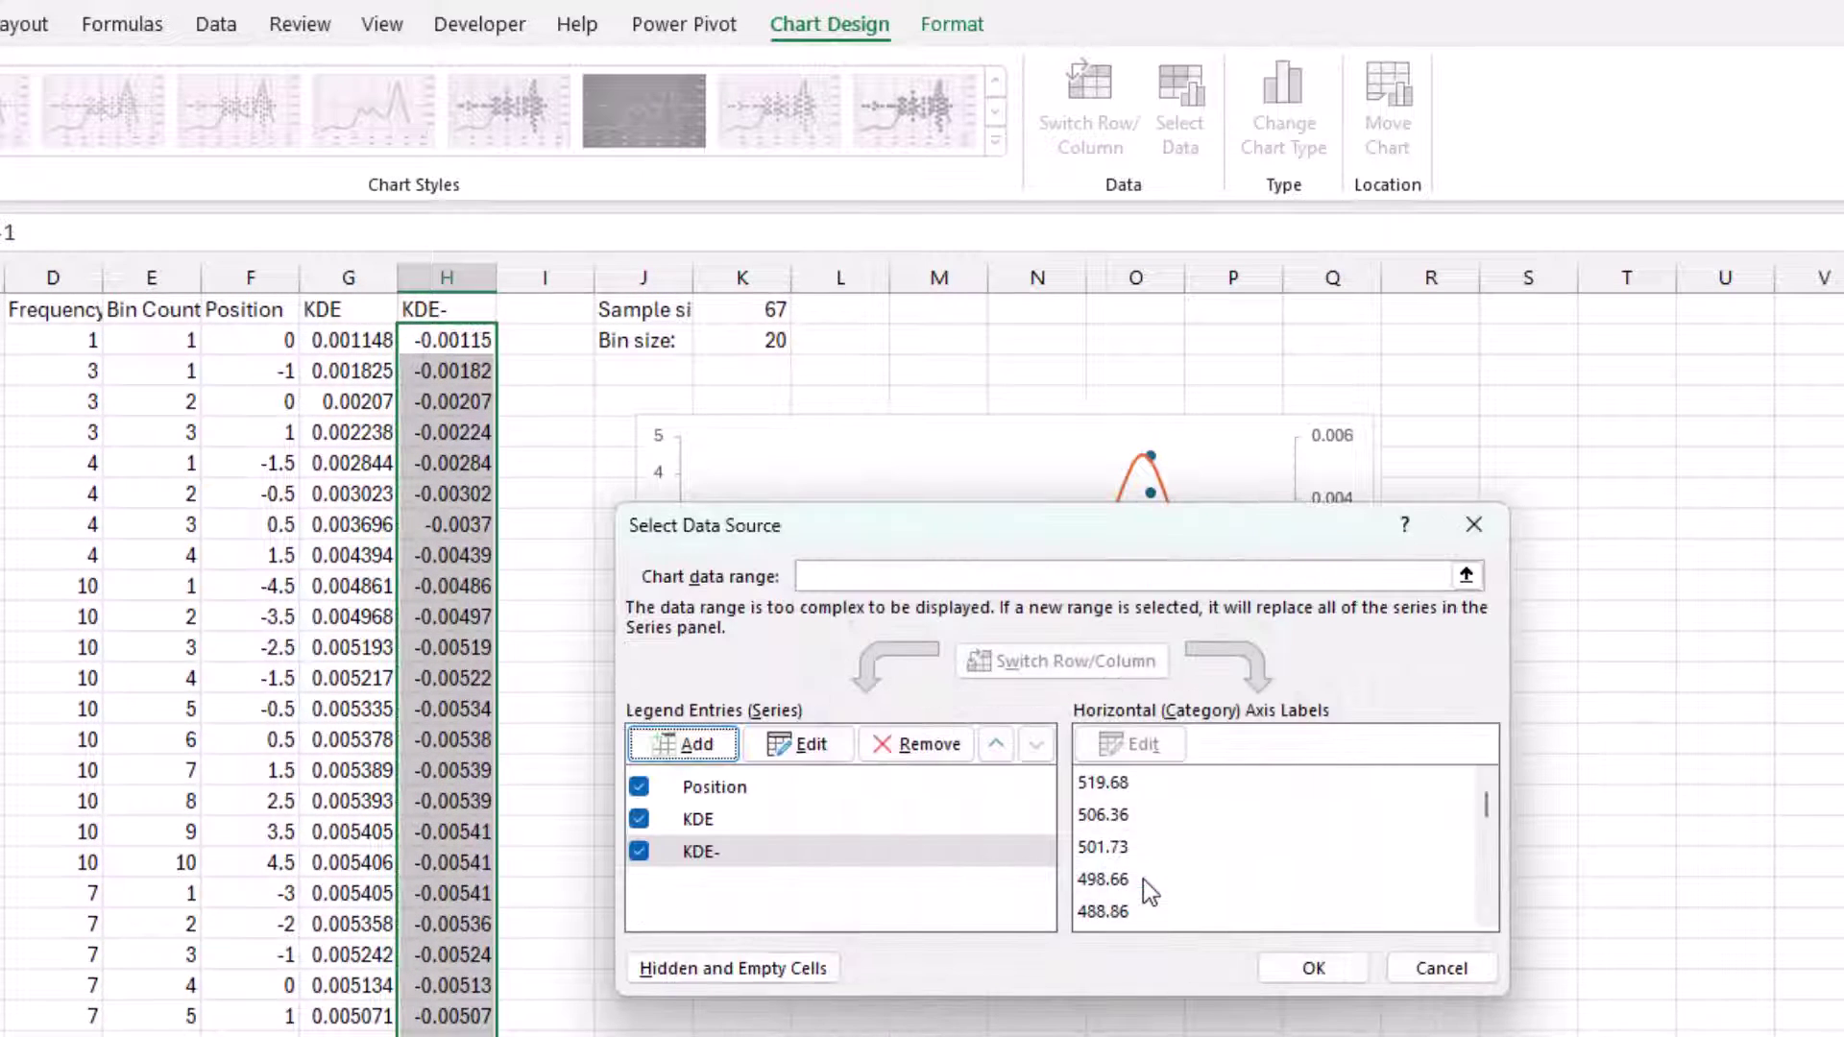
pyautogui.click(1338, 970)
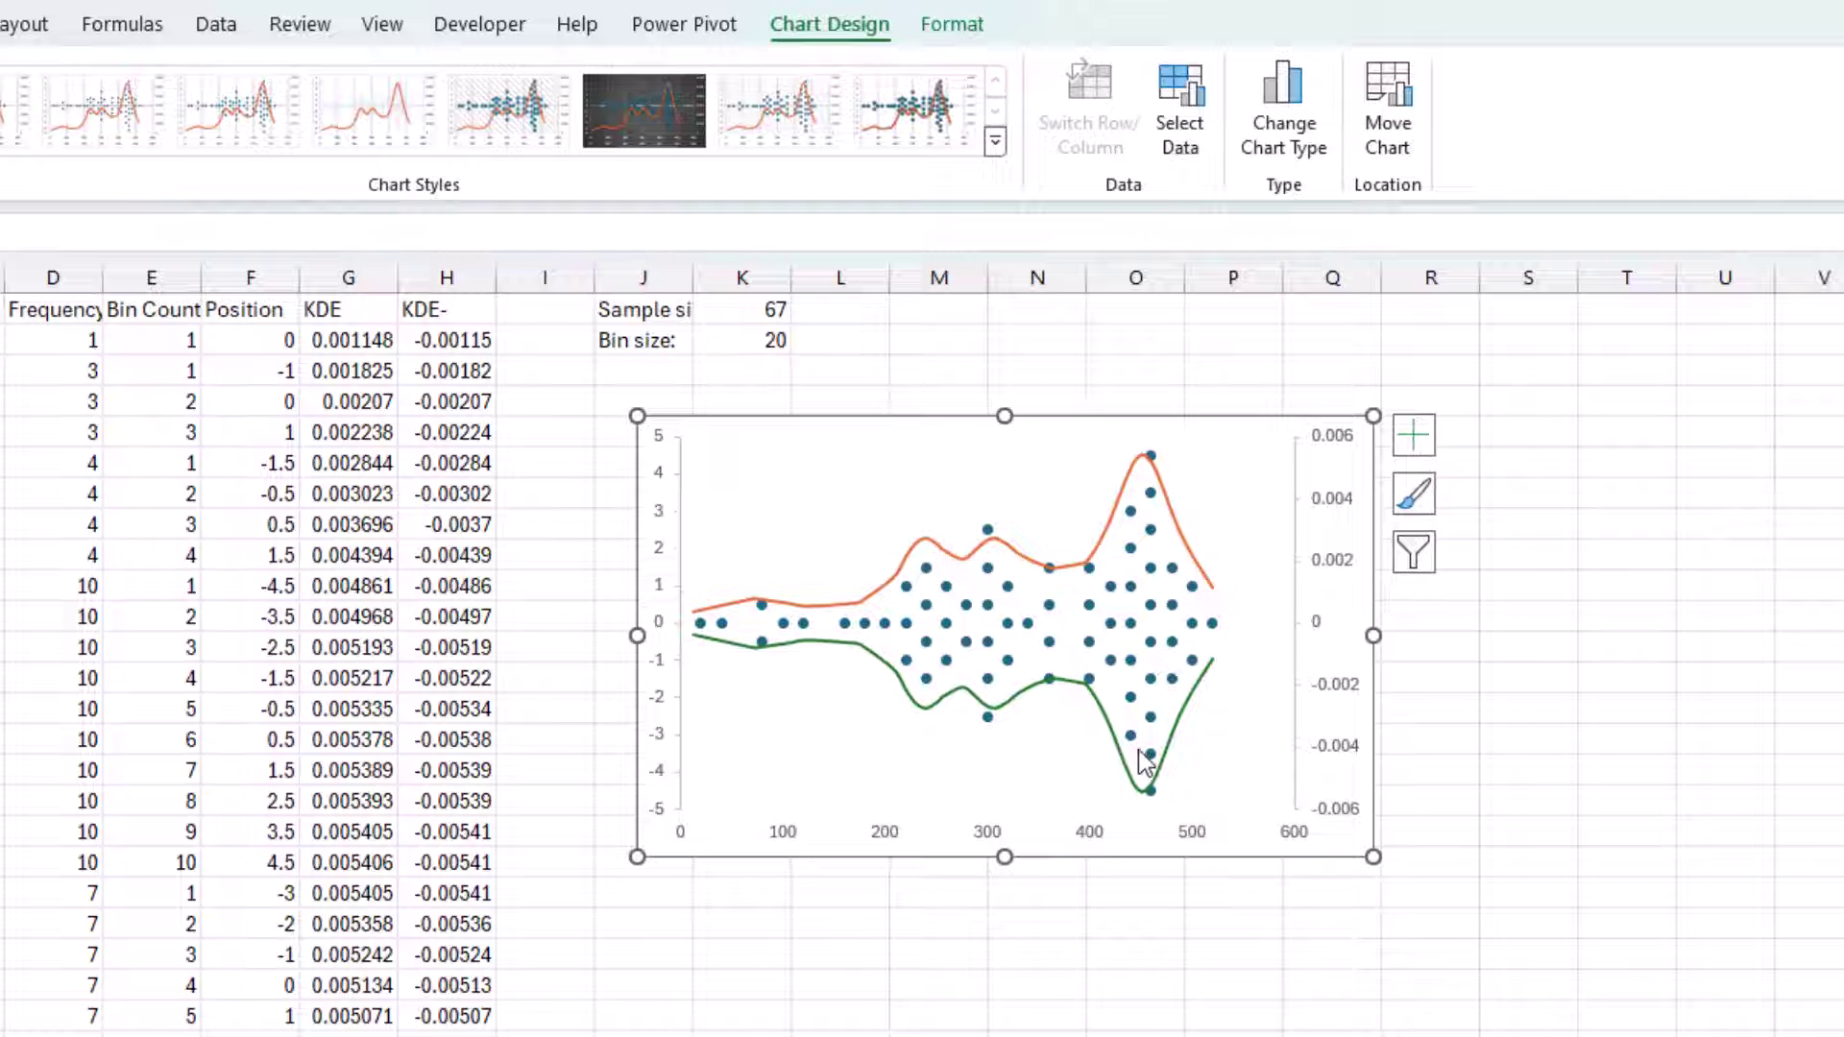
# - Set the right (secondary) vertical axis label position to None
pyautogui.doubleClick(1330, 576)
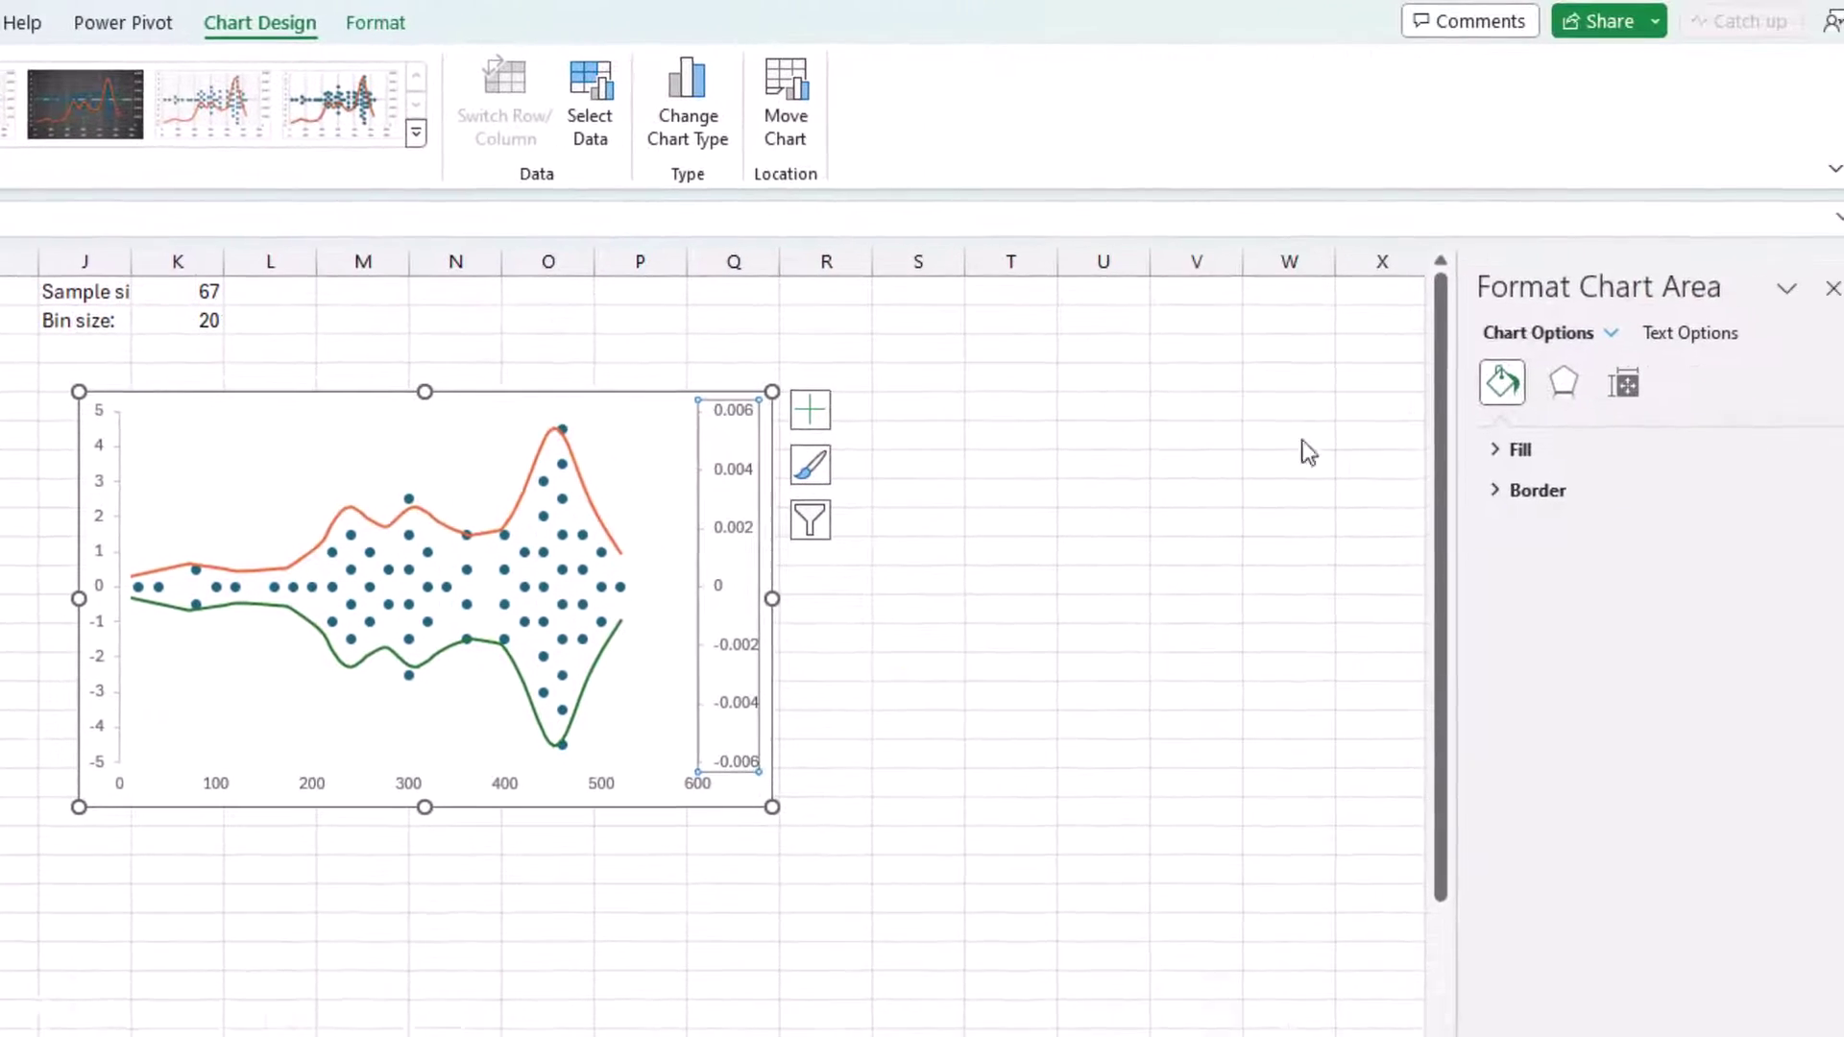
pyautogui.click(1661, 382)
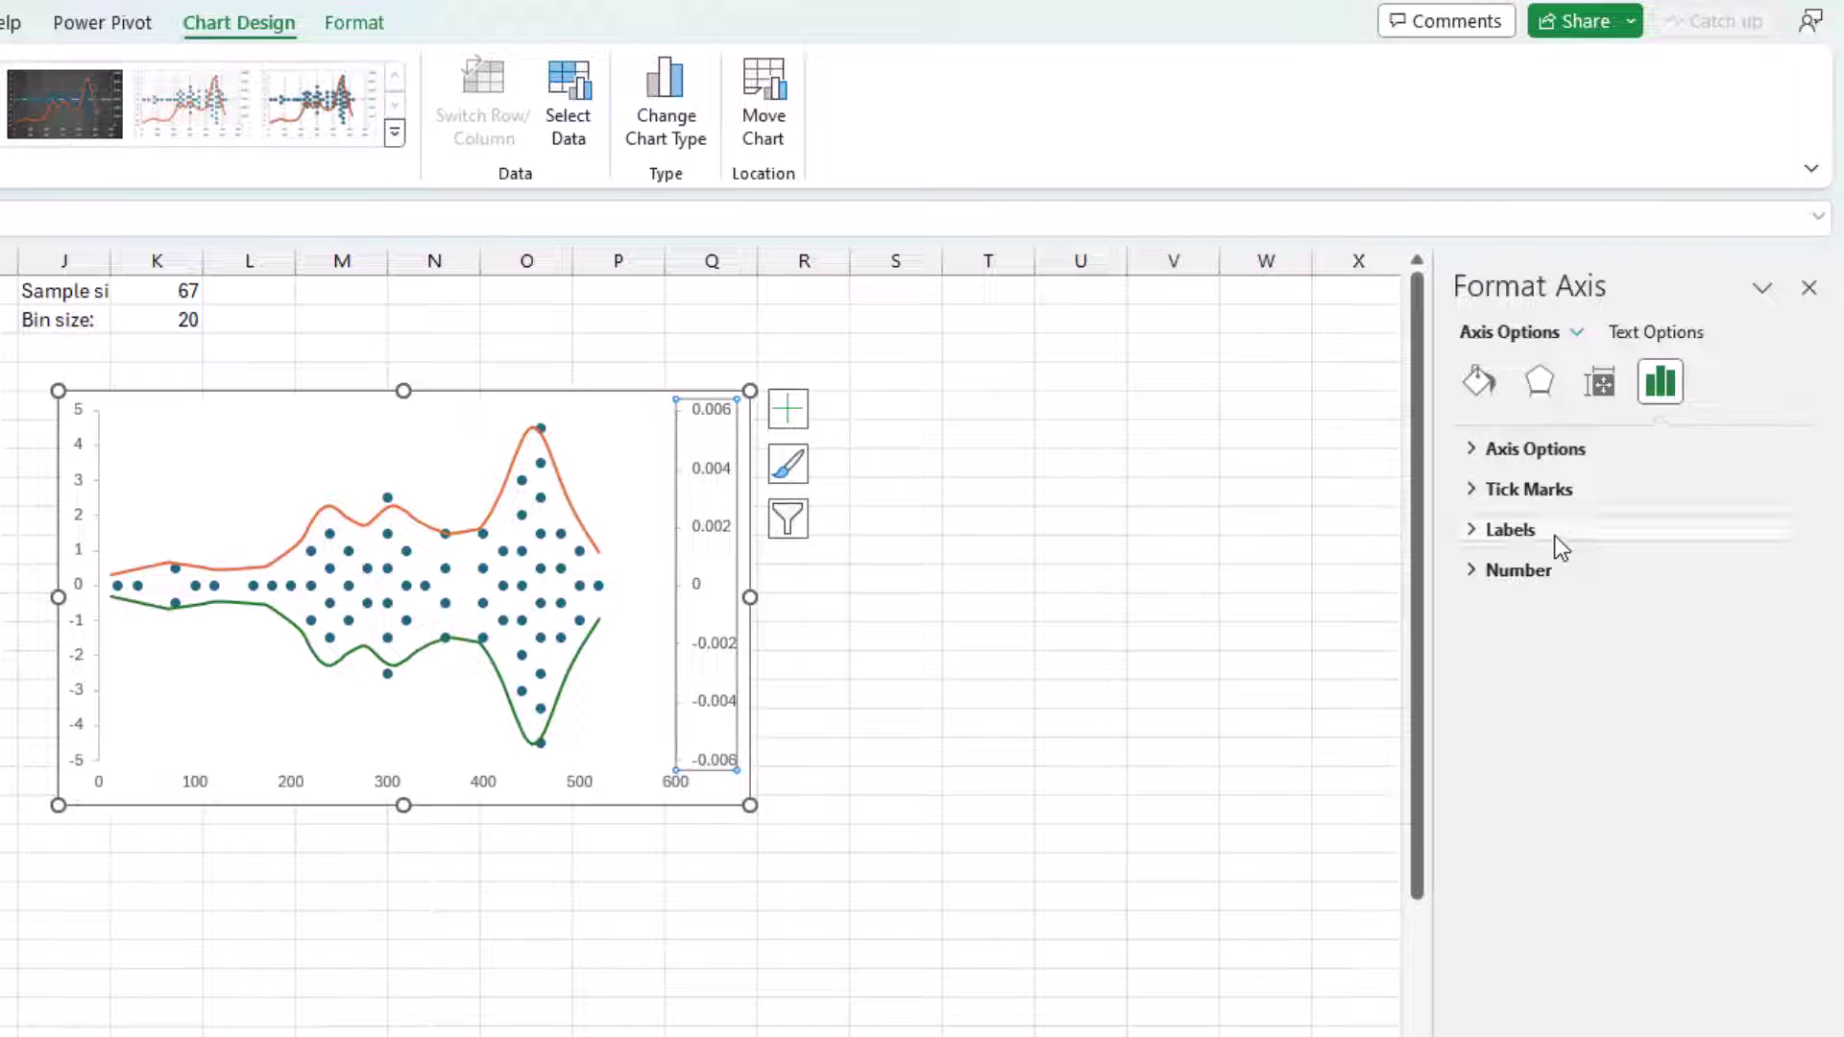
pyautogui.click(1553, 531)
pyautogui.click(1719, 577)
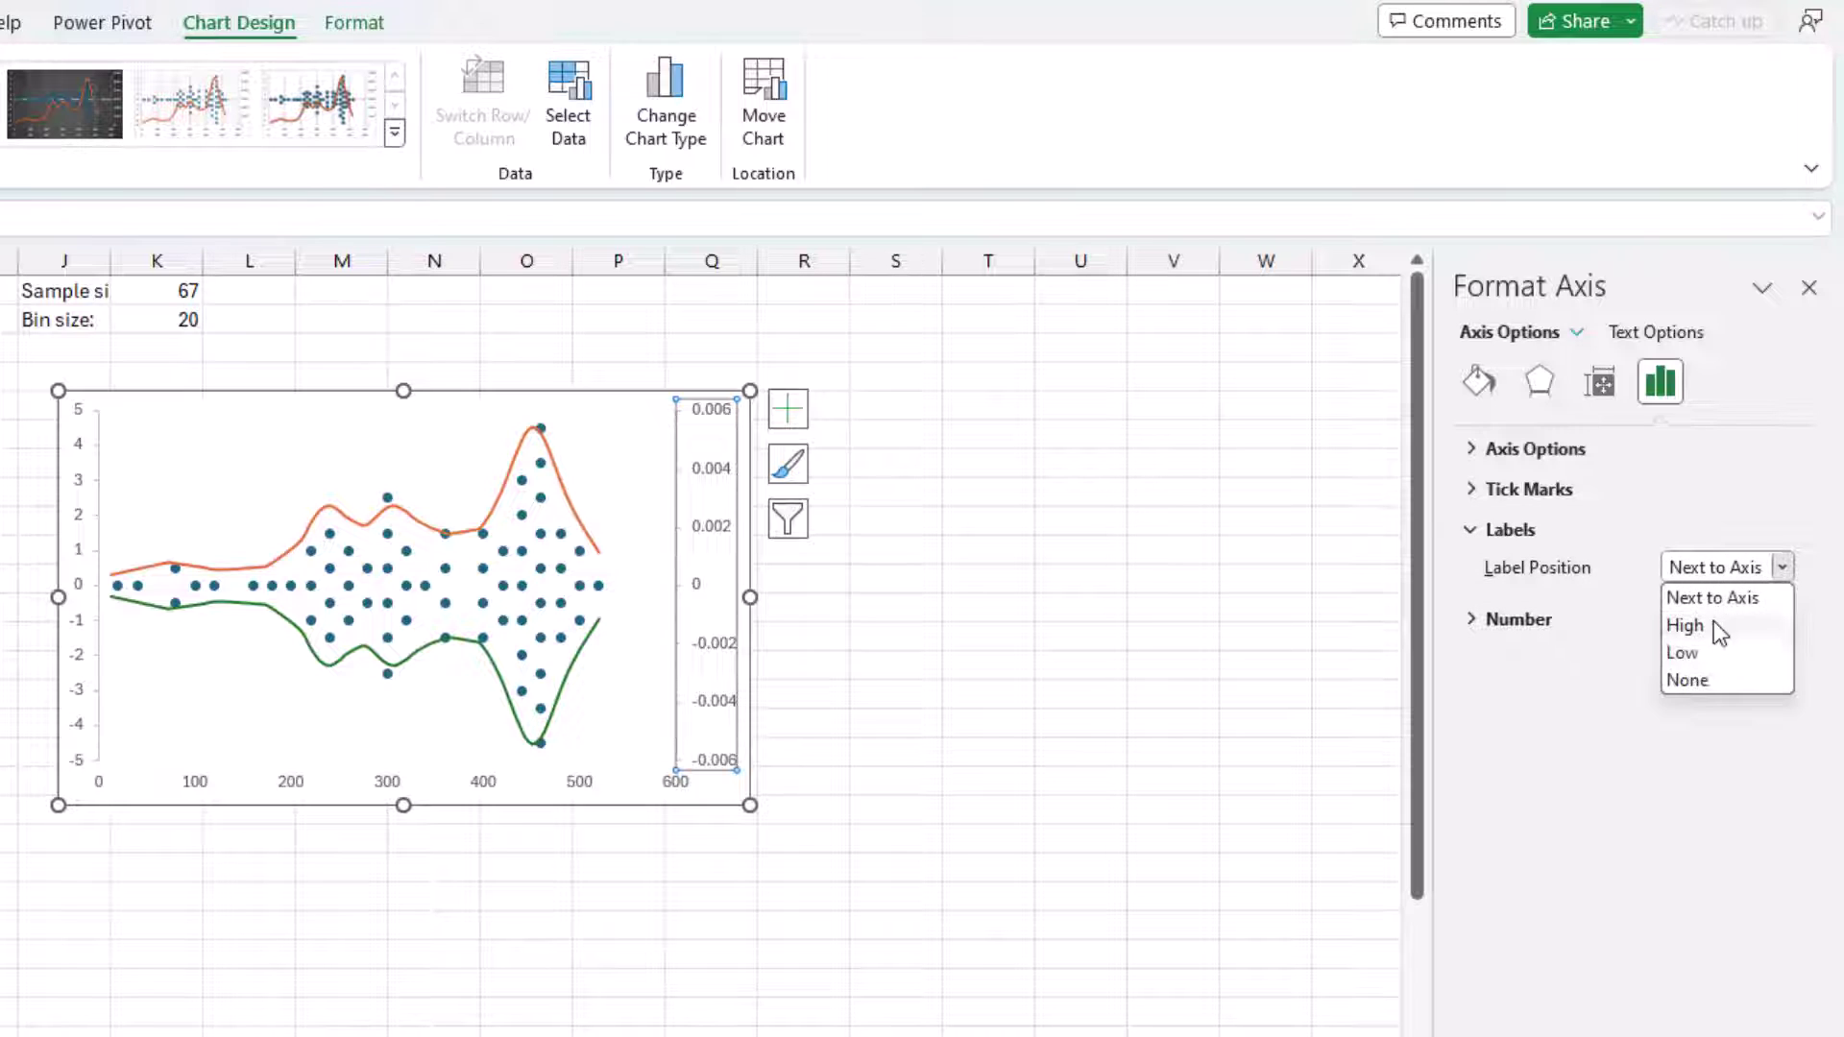
pyautogui.click(1702, 678)
# - Set the left (primary) vertical axis label position to None as well
pyautogui.click(82, 527)
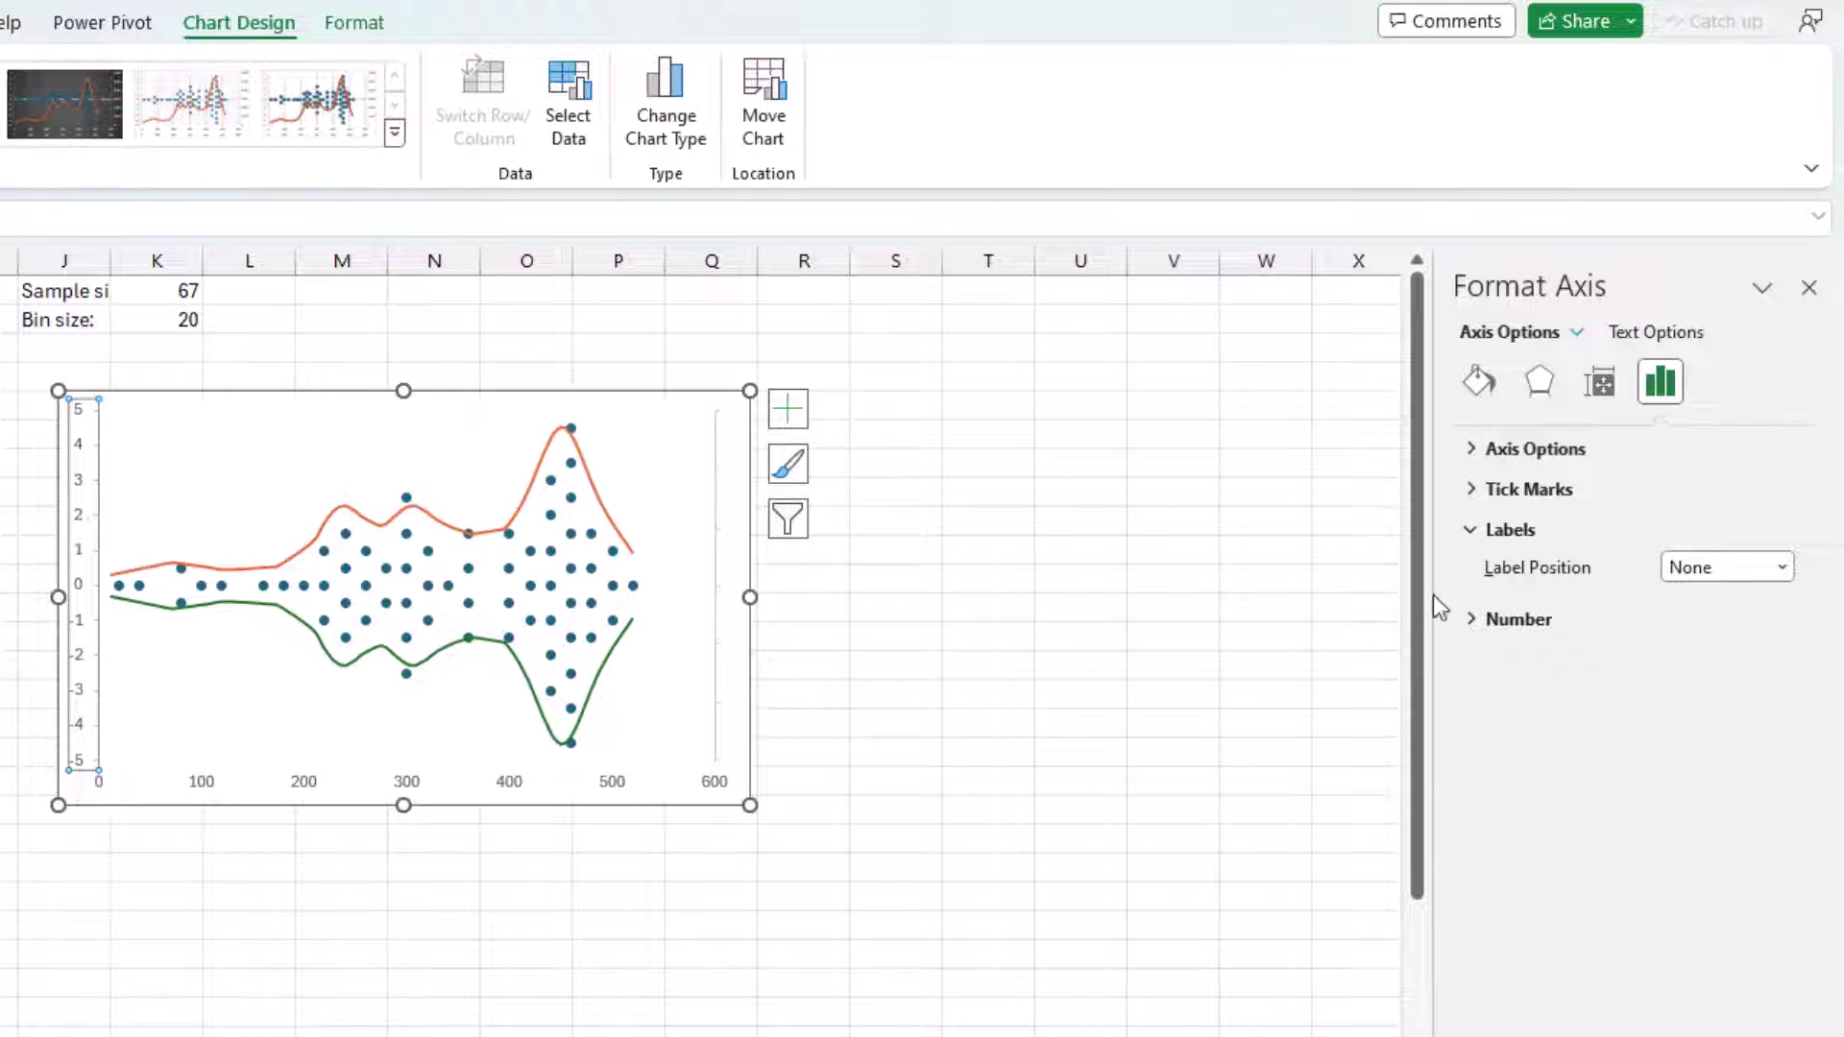
pyautogui.click(1701, 568)
pyautogui.click(1699, 678)
pyautogui.click(376, 28)
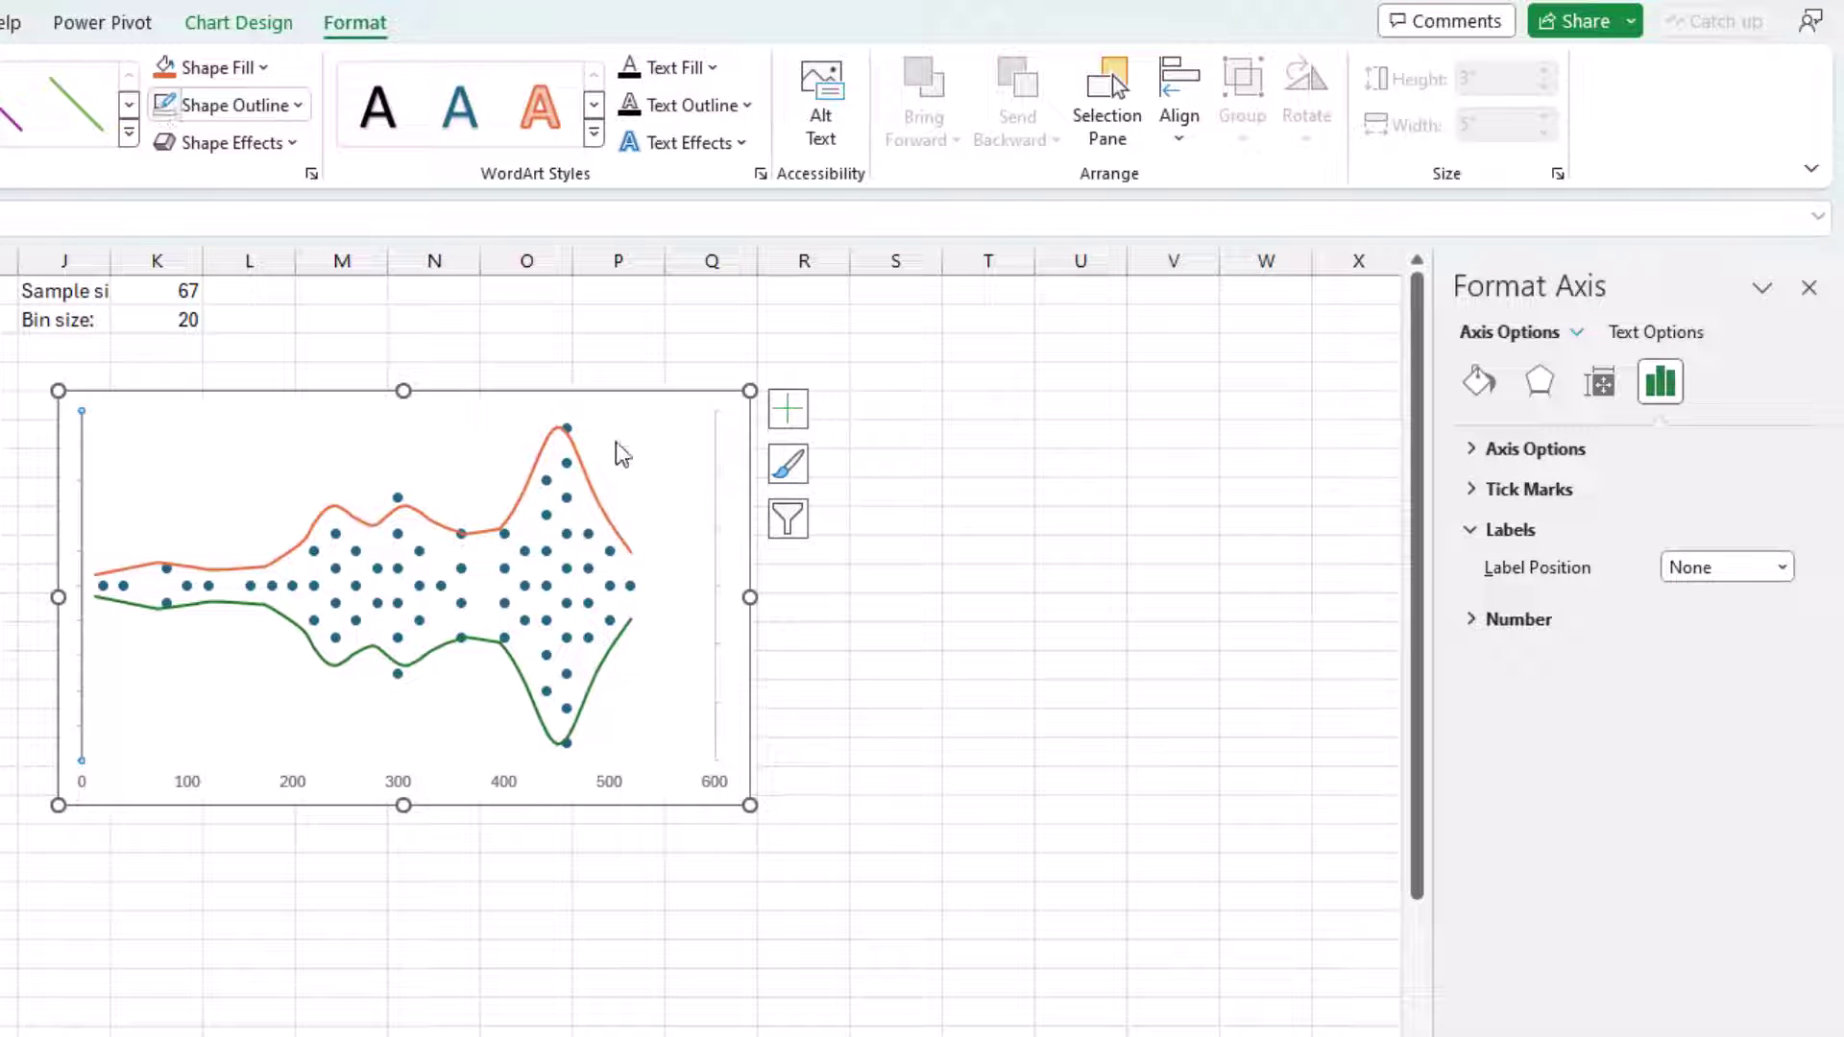
pyautogui.click(716, 532)
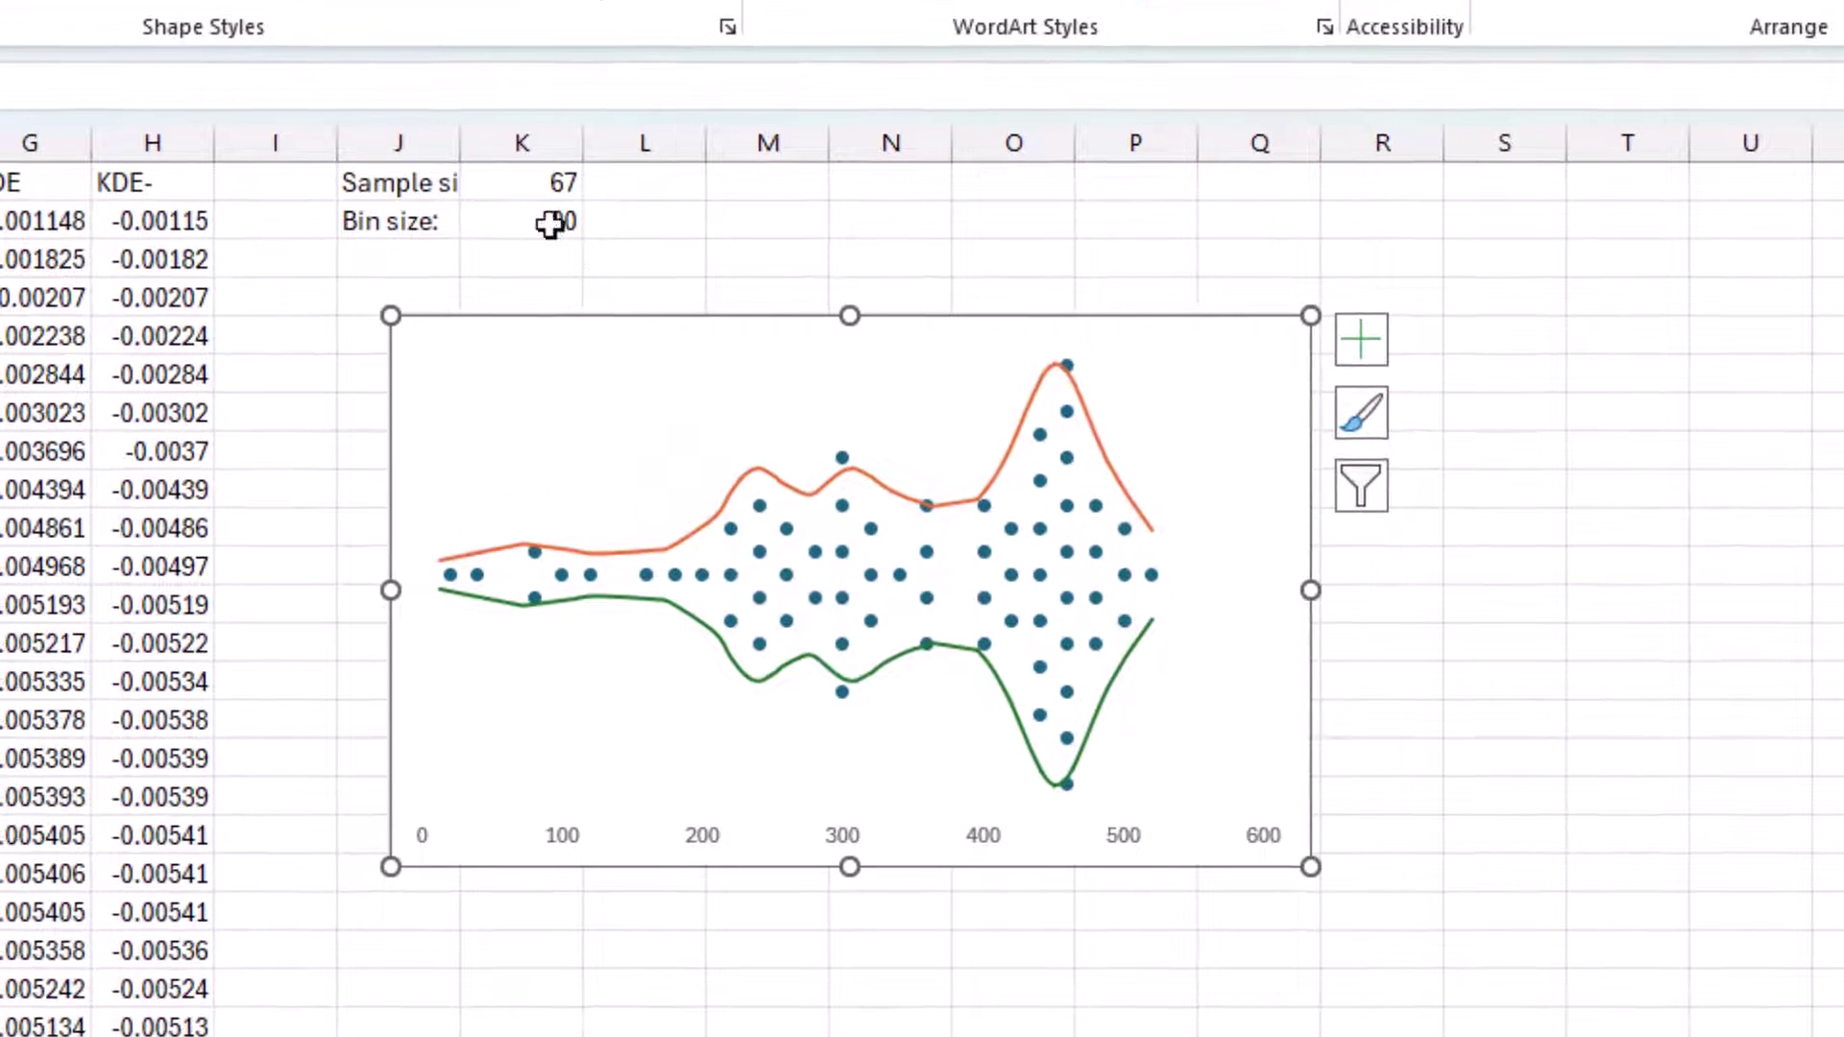
# - Try bin sizes 25 and 10 in the Bin size cell, then restore 20
pyautogui.click(172, 319)
pyautogui.write('25')
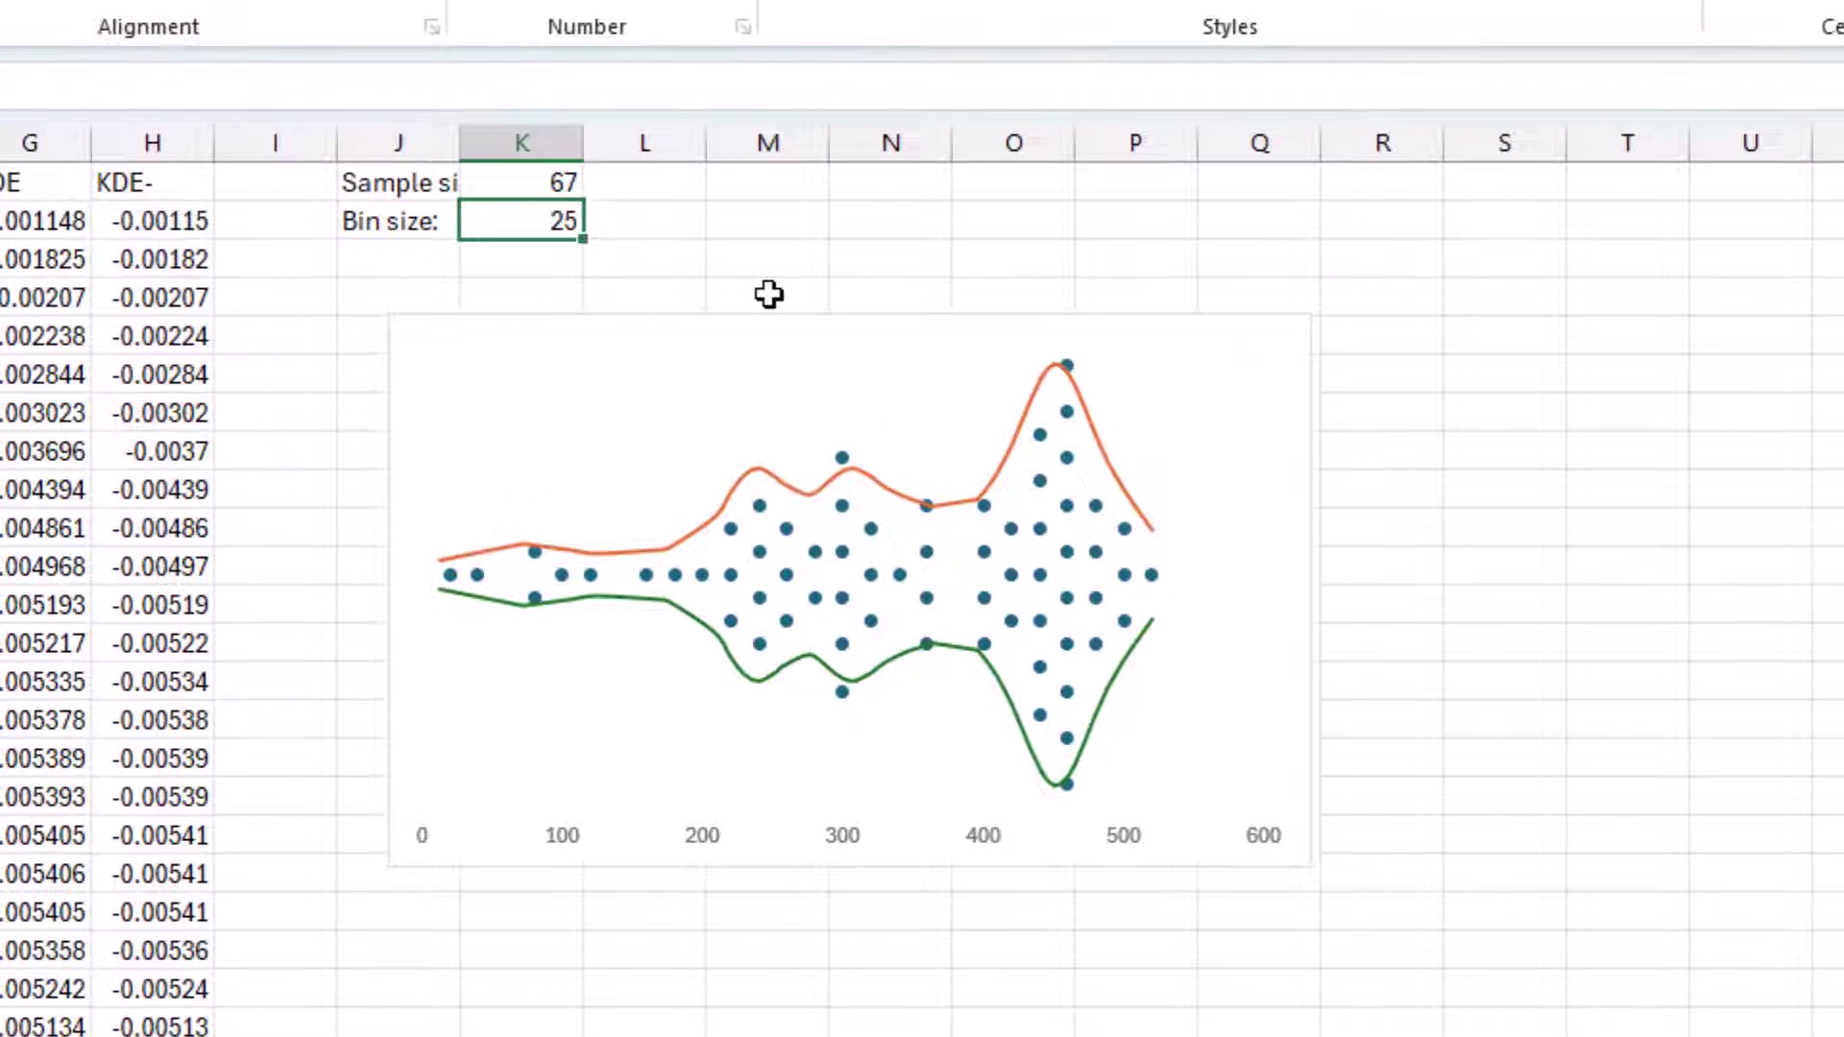
pyautogui.press('Return')
pyautogui.press('Up')
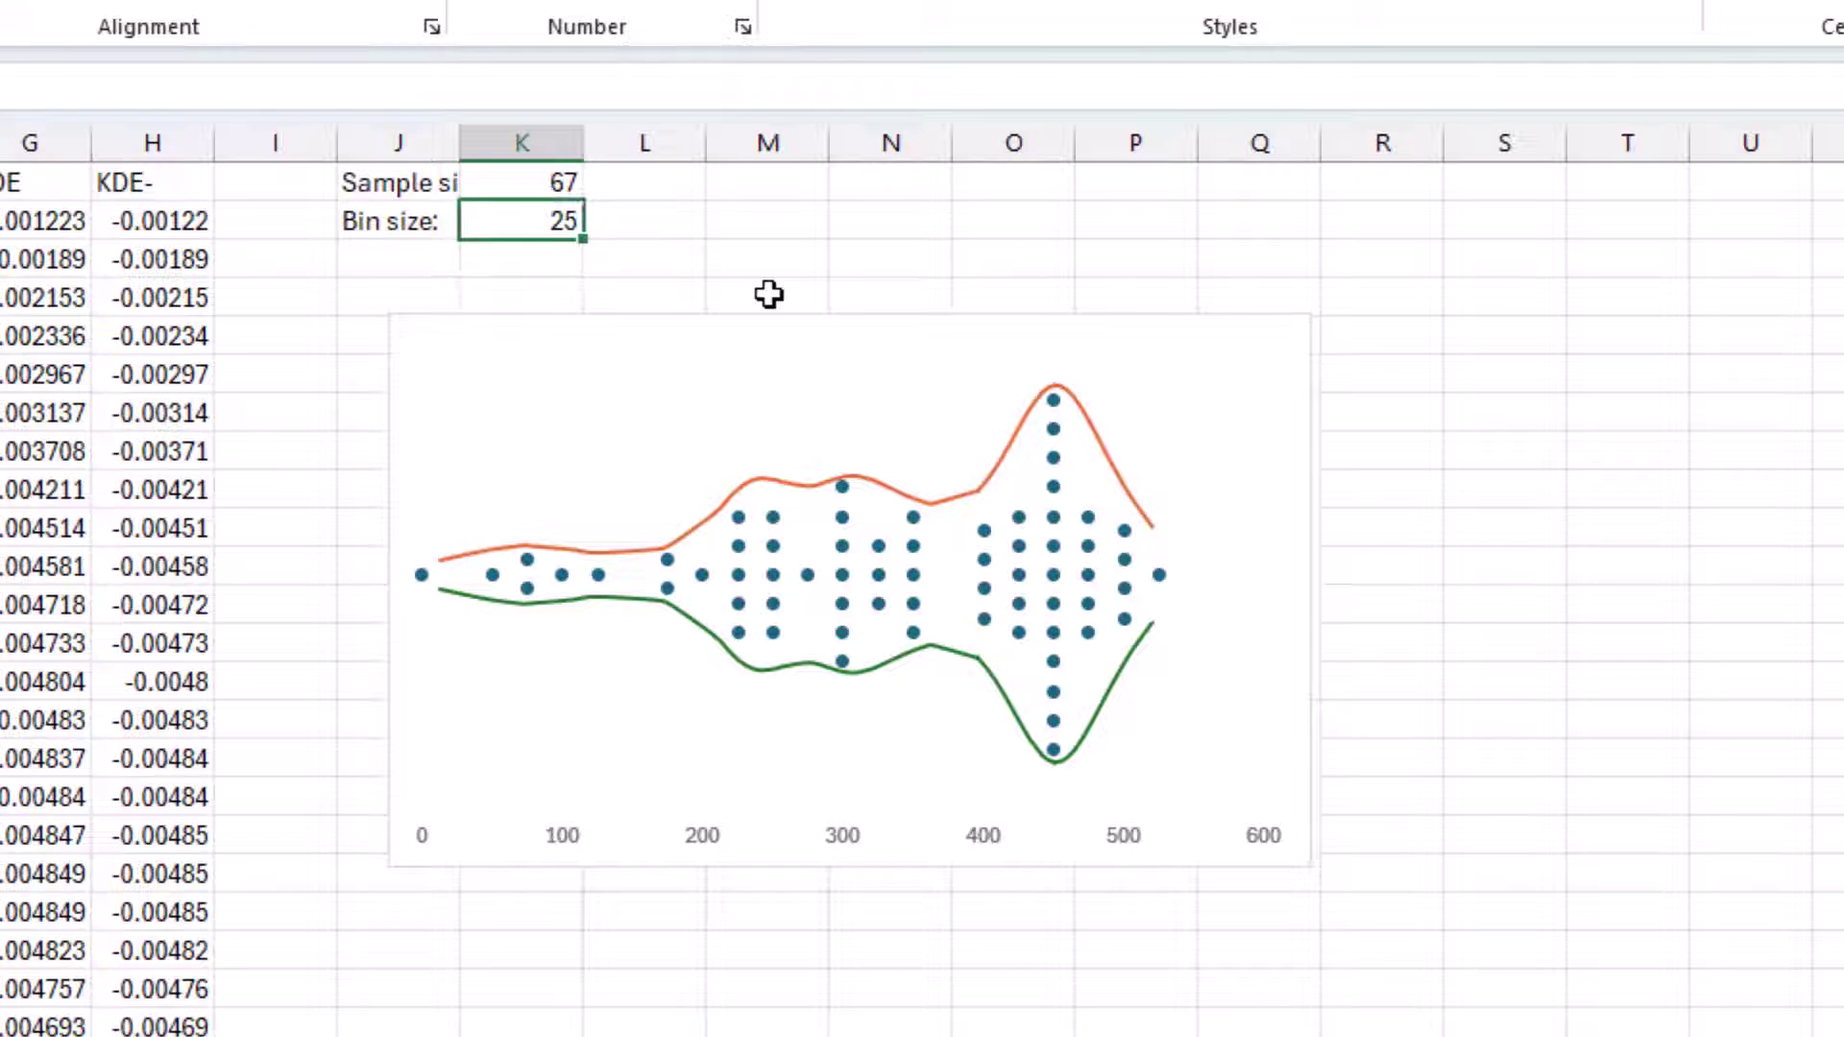
pyautogui.write('10')
pyautogui.press('Return')
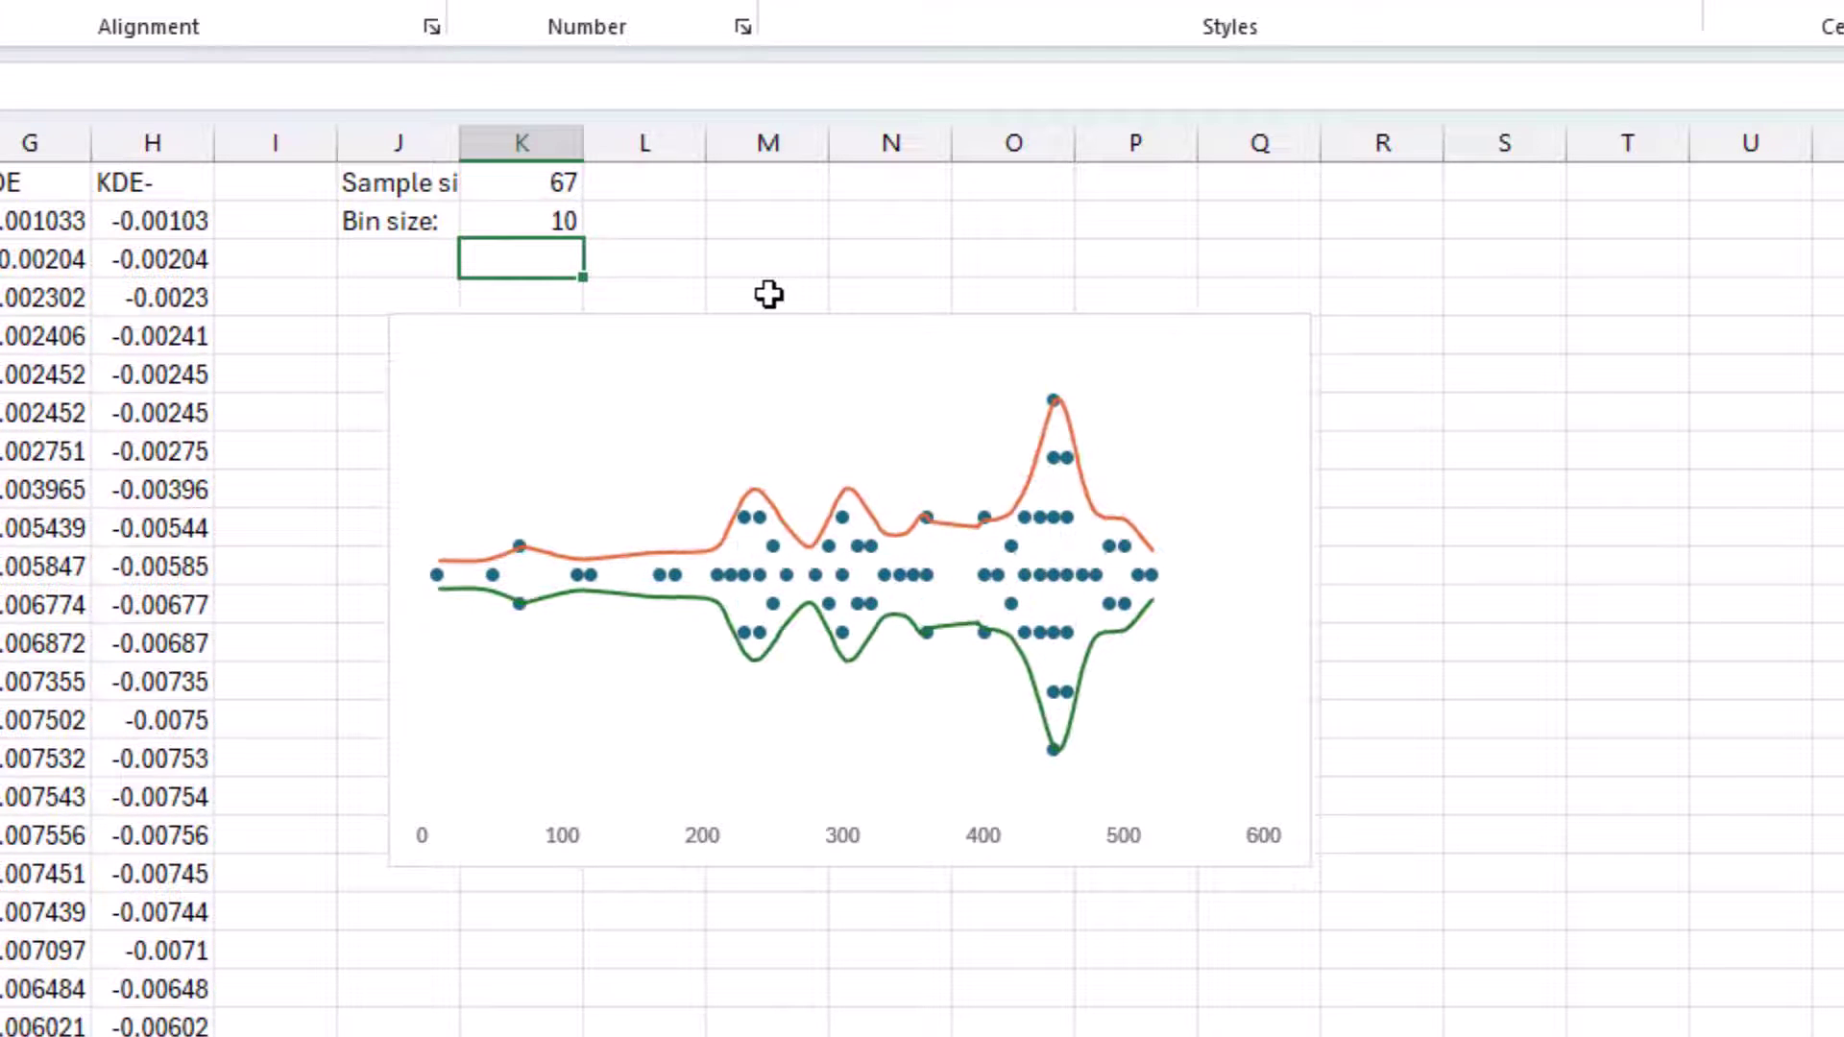
pyautogui.press('Up')
pyautogui.write('20')
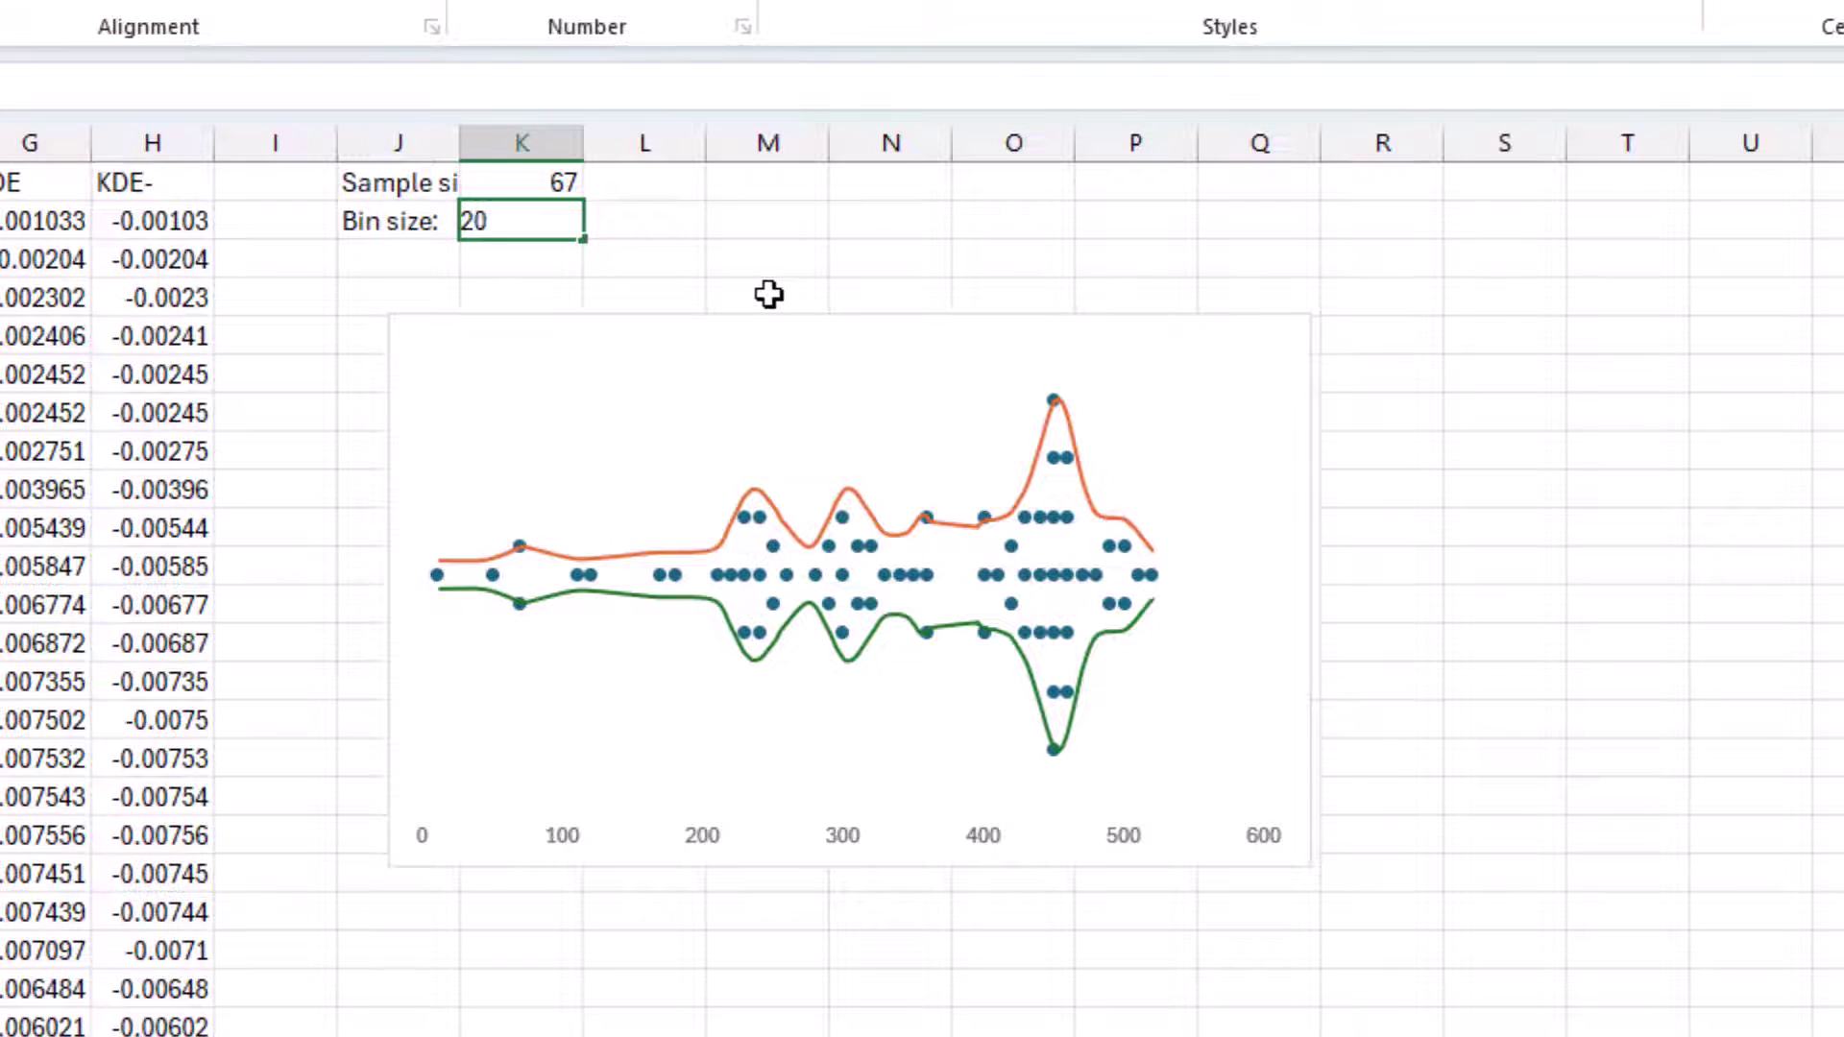
pyautogui.press('Return')
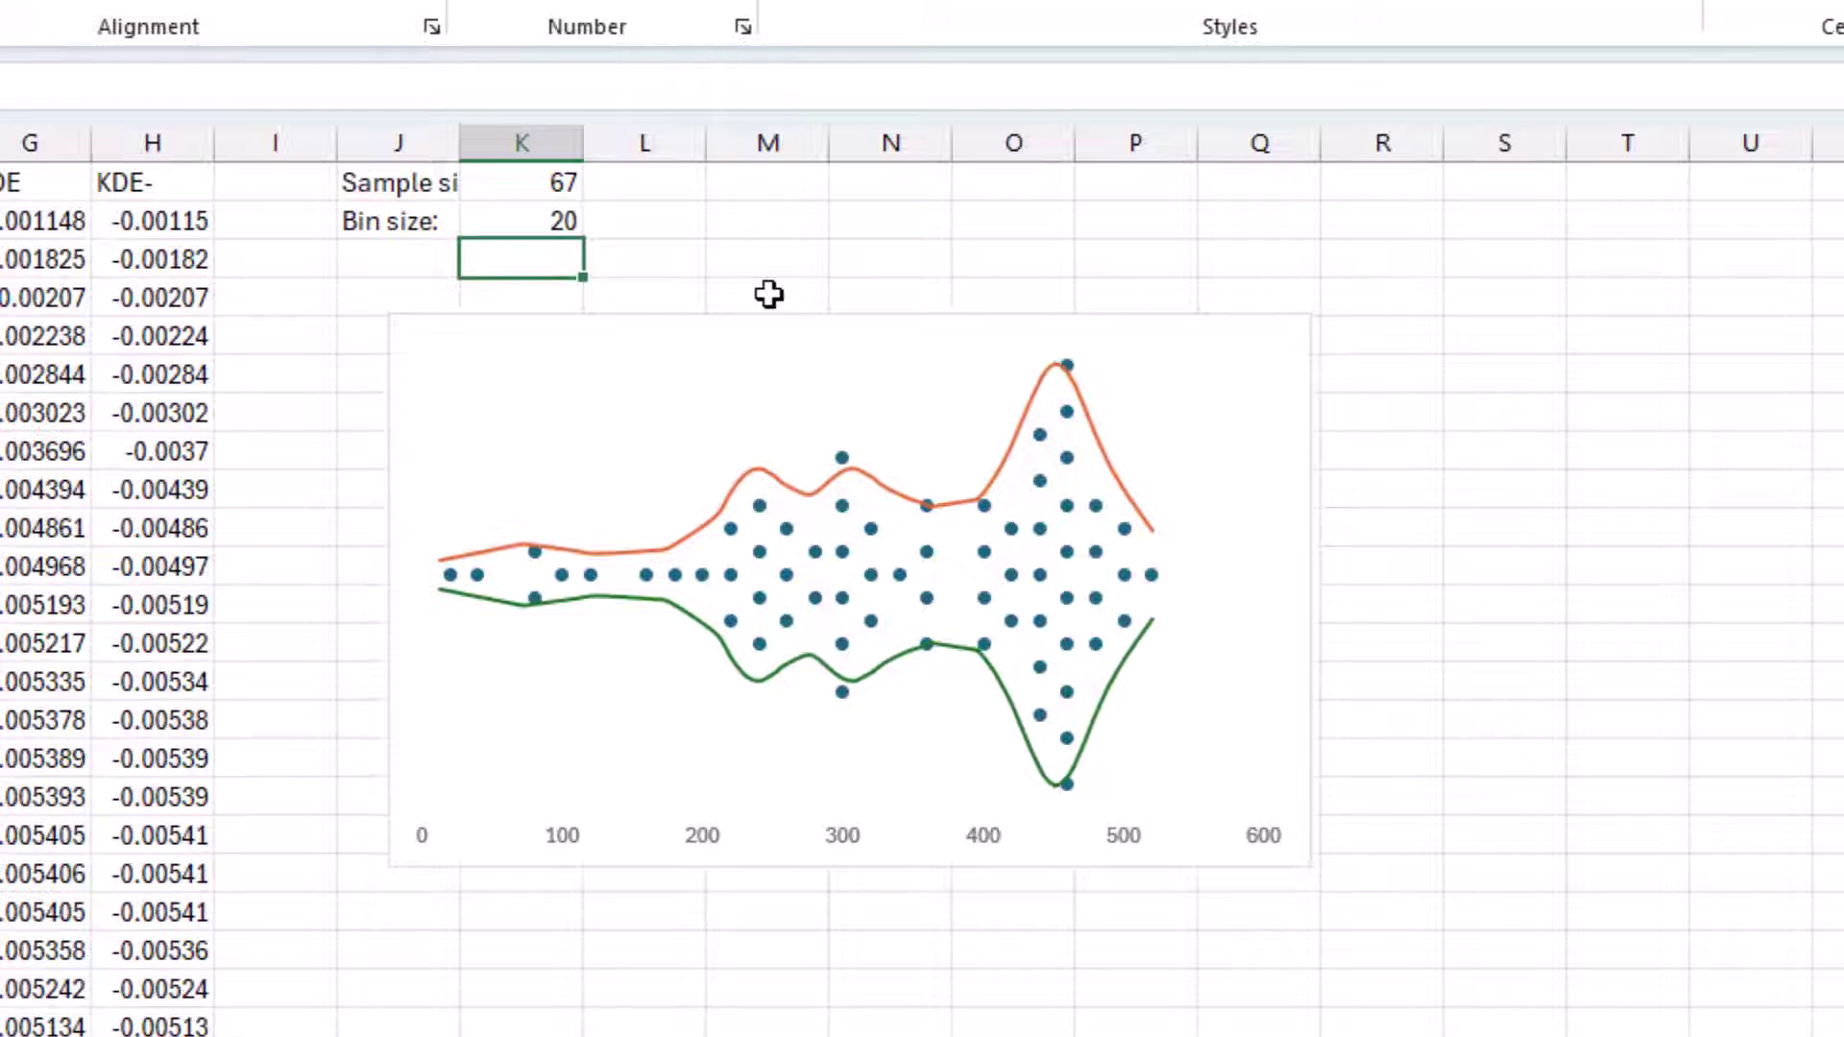